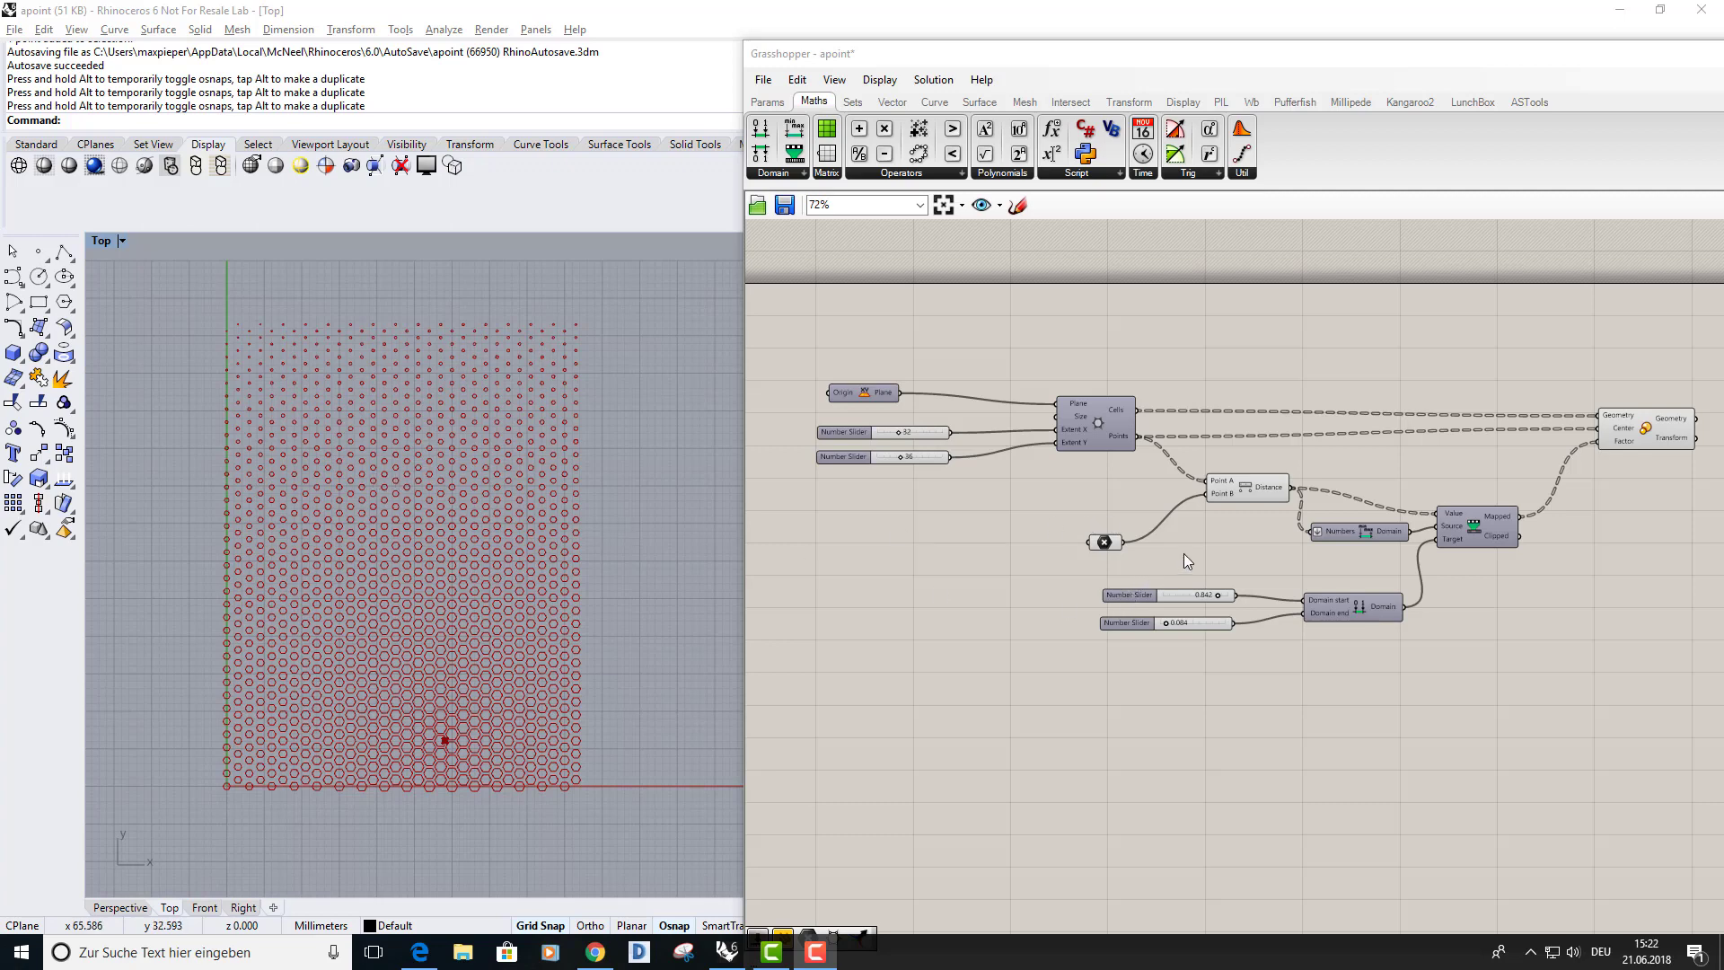
Place a single new point in the upper-left area of the hex grid in Rhino's Top viewport.
right_drag(1184, 553, 1169, 545)
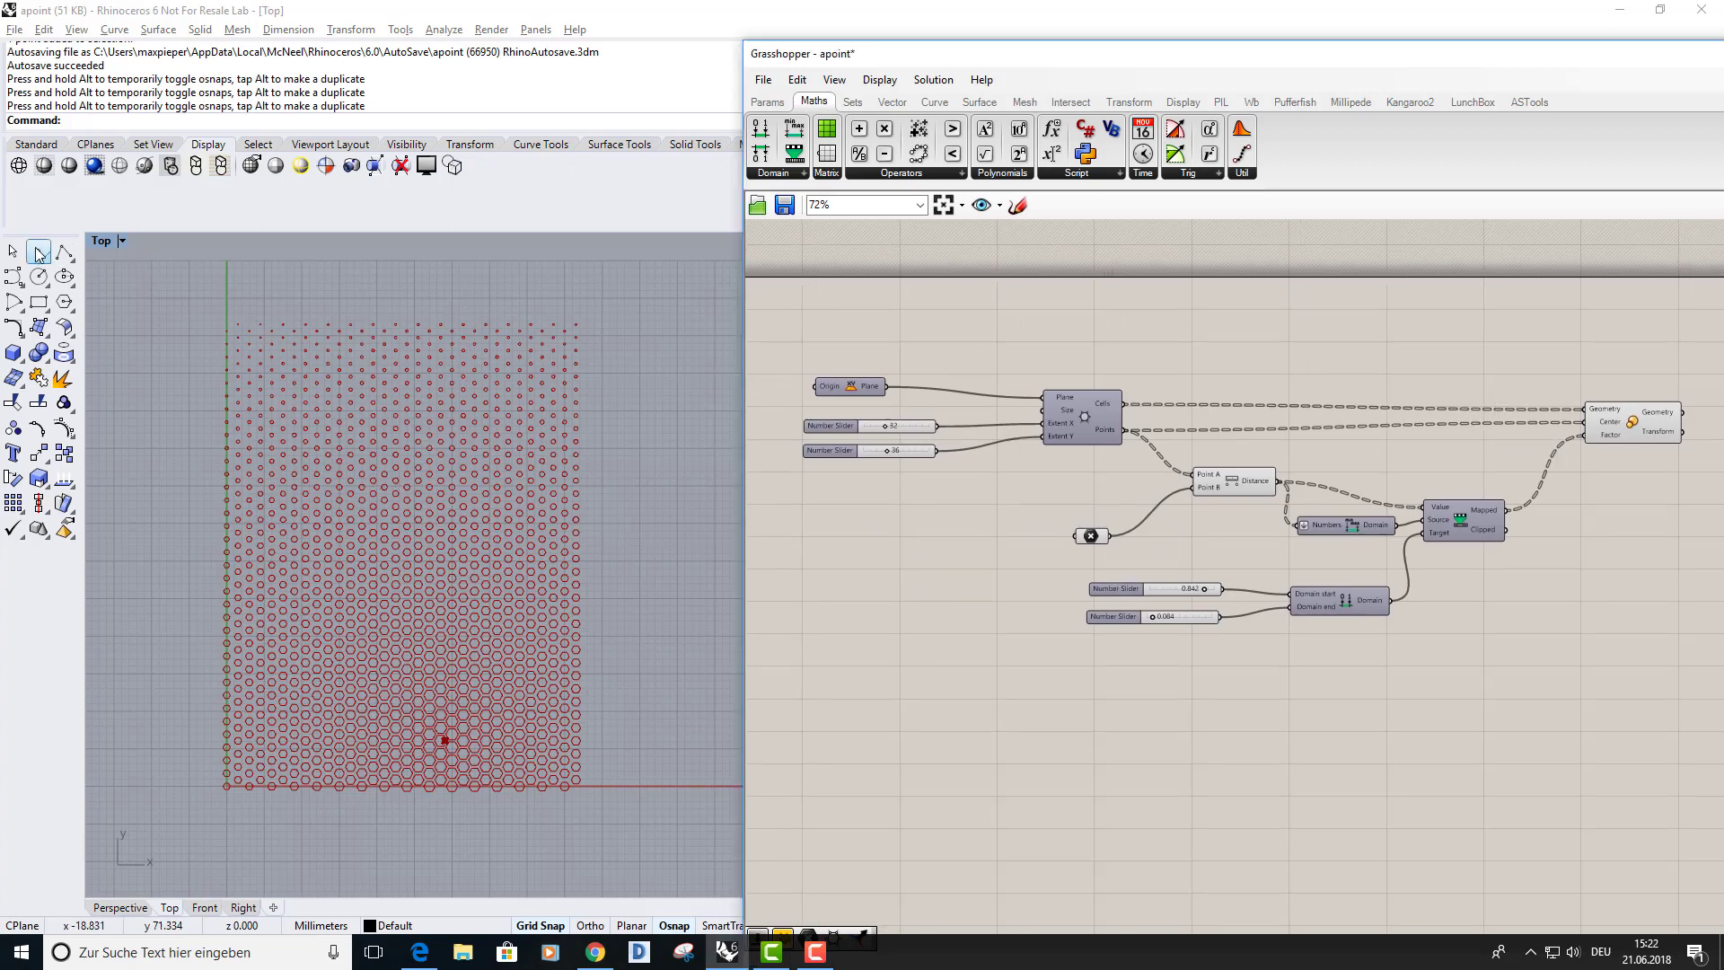
click(38, 256)
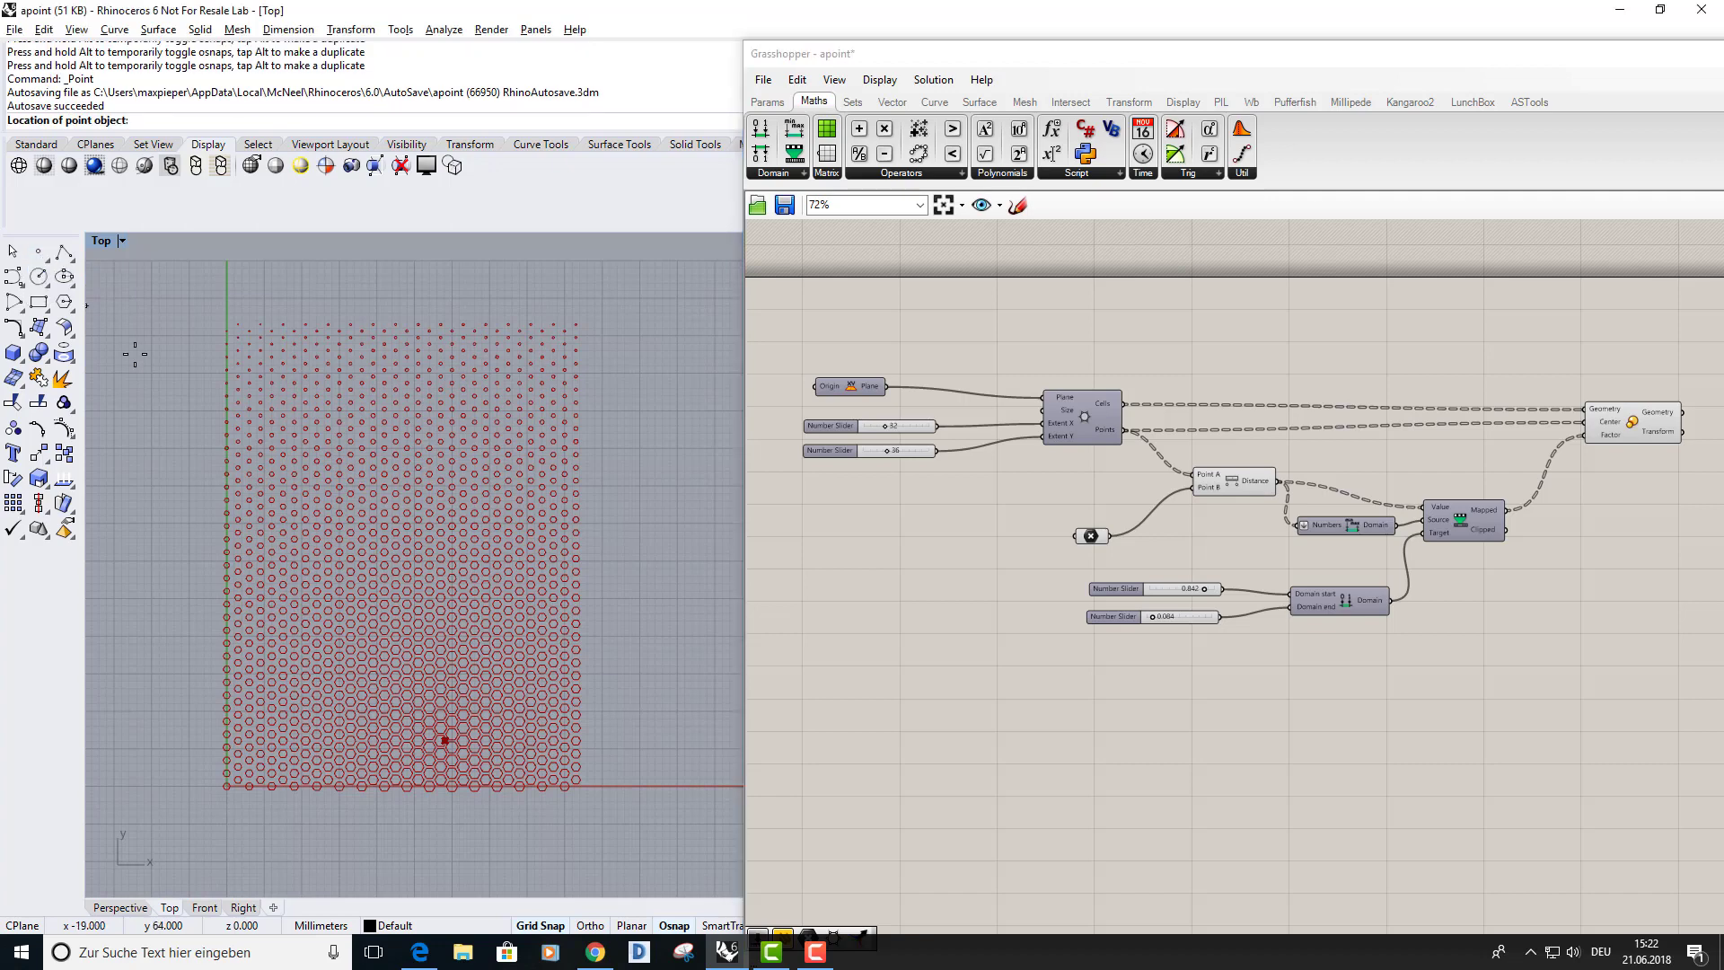
click(309, 455)
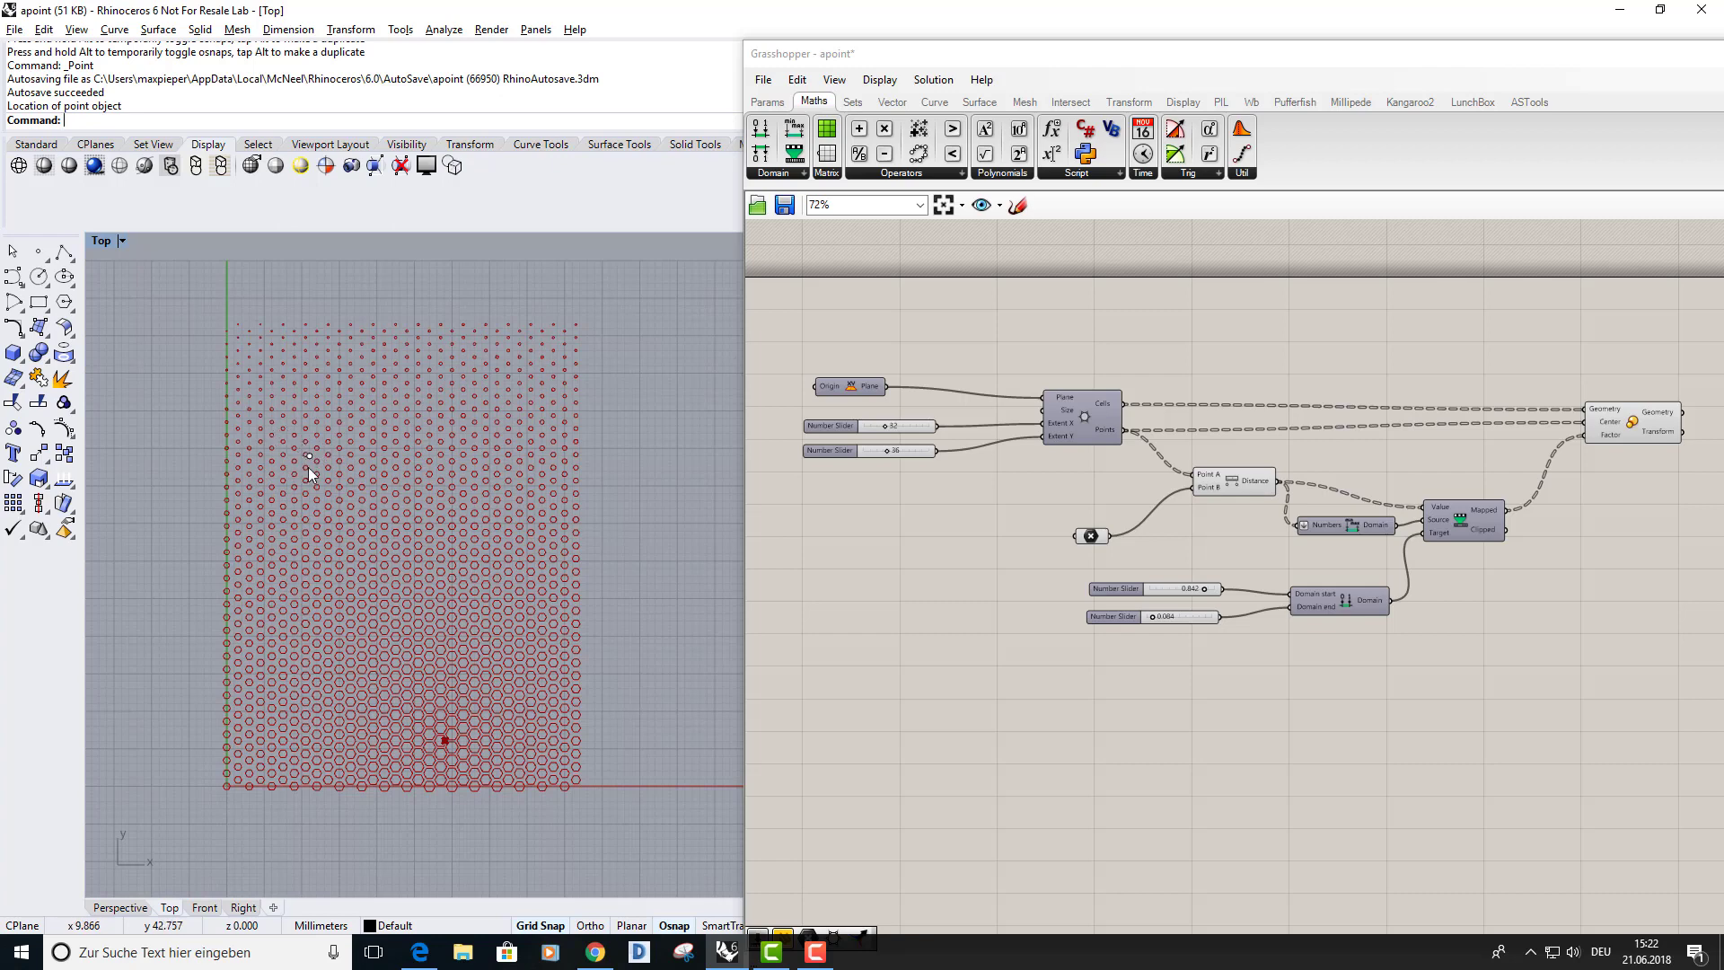
right_drag(1006, 589, 960, 539)
Add a Point parameter set to the new upper-left Rhino point, placed beside the first.
scroll(1037, 443, up, 2)
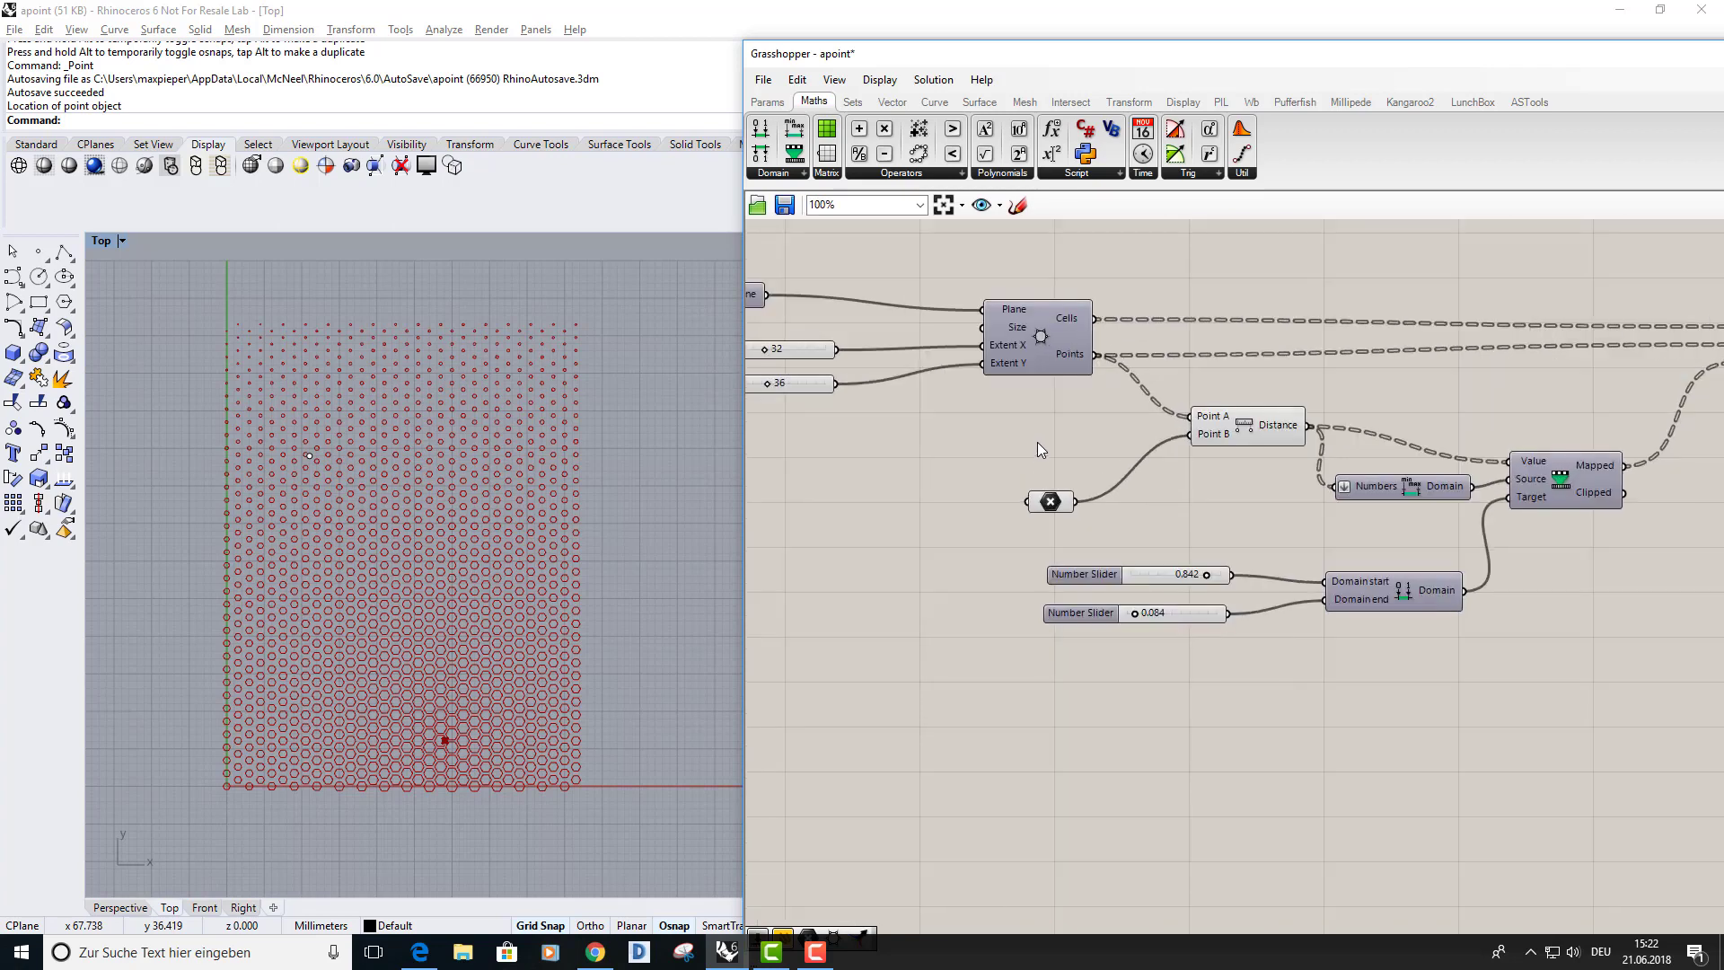
double_click(1037, 444)
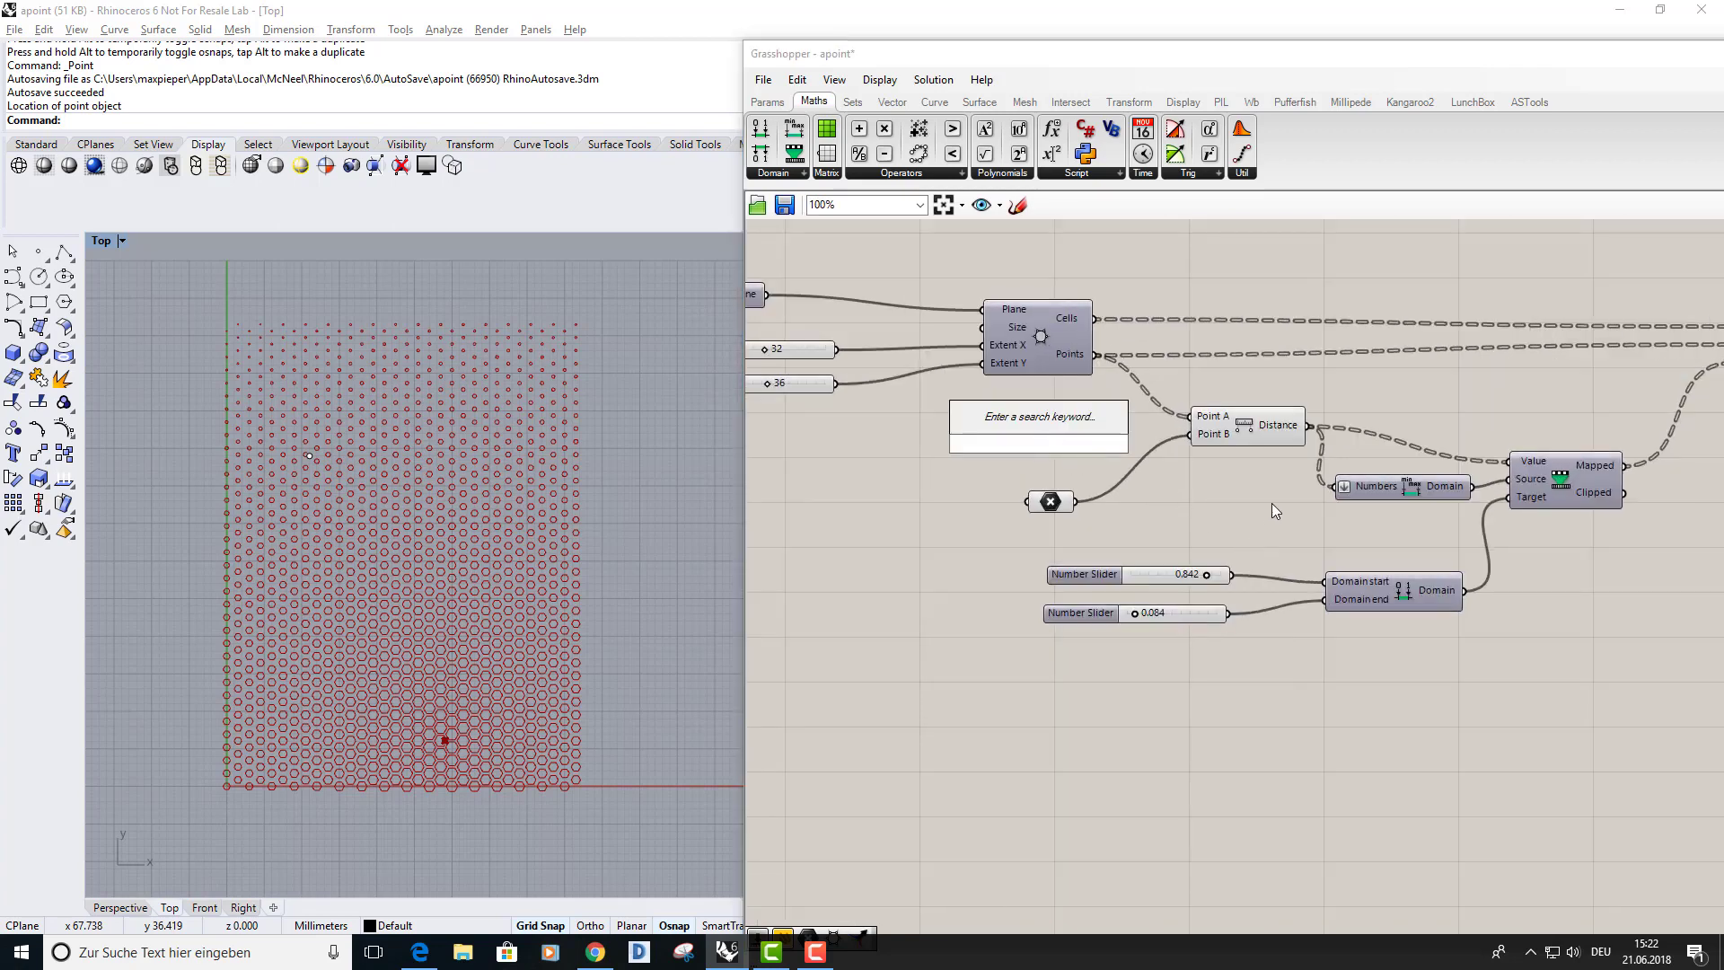
text(point)
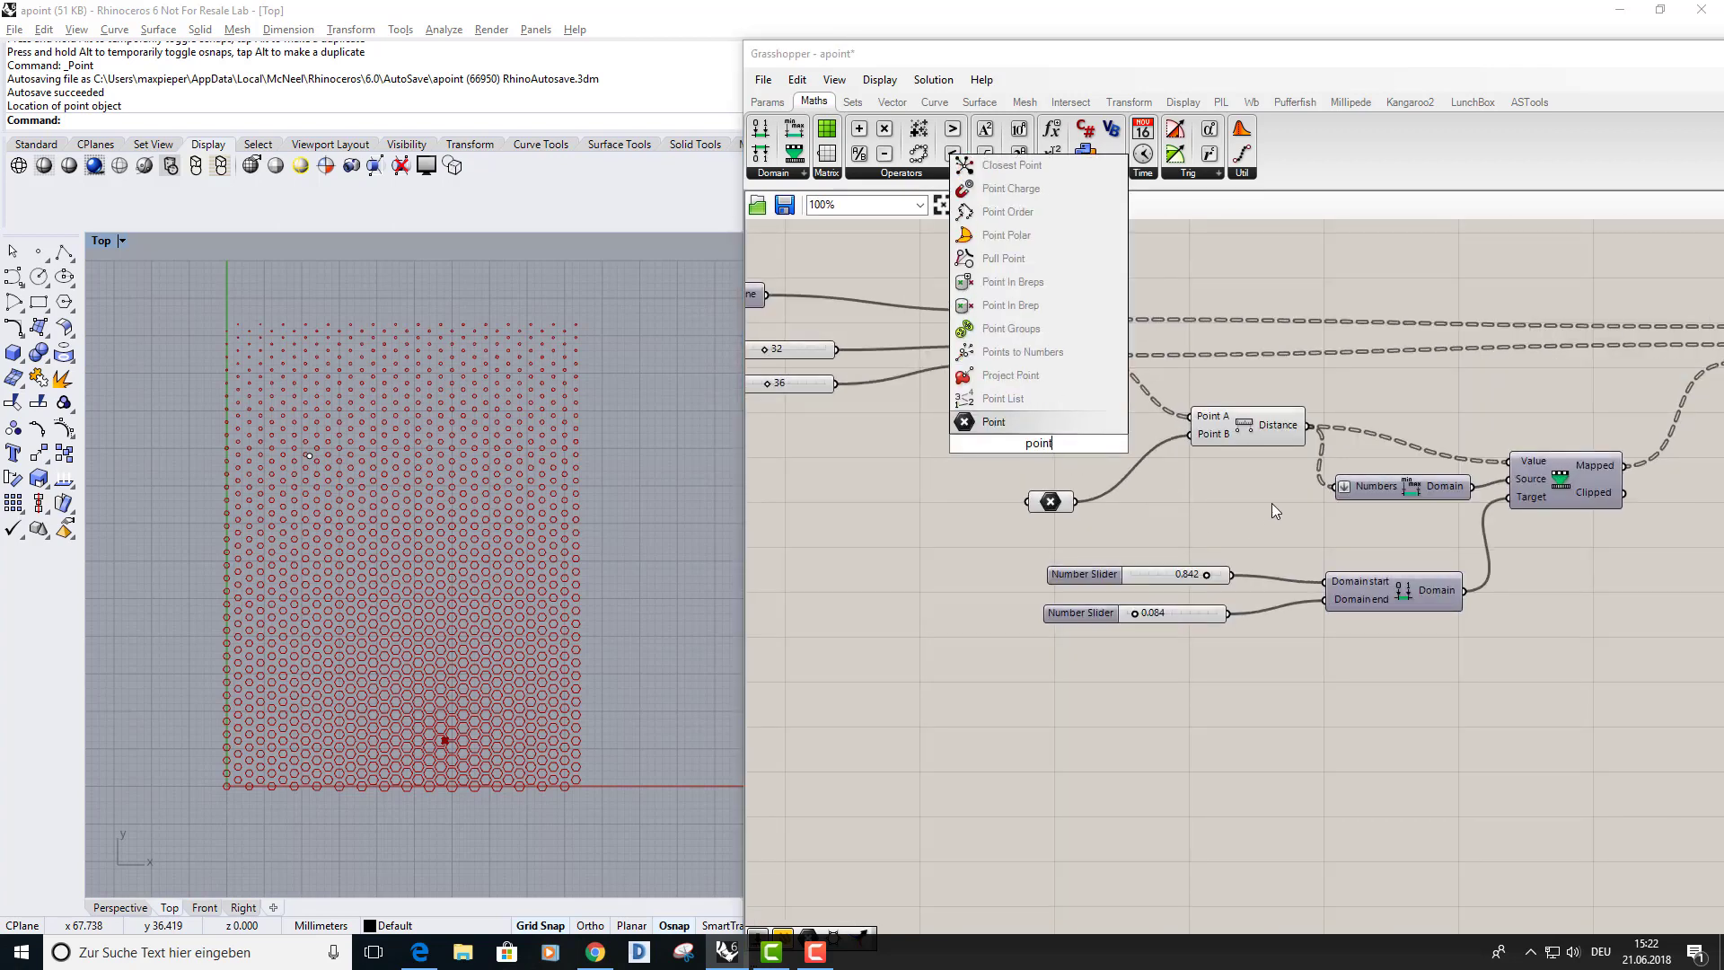
click(1017, 422)
drag(1043, 443, 1056, 443)
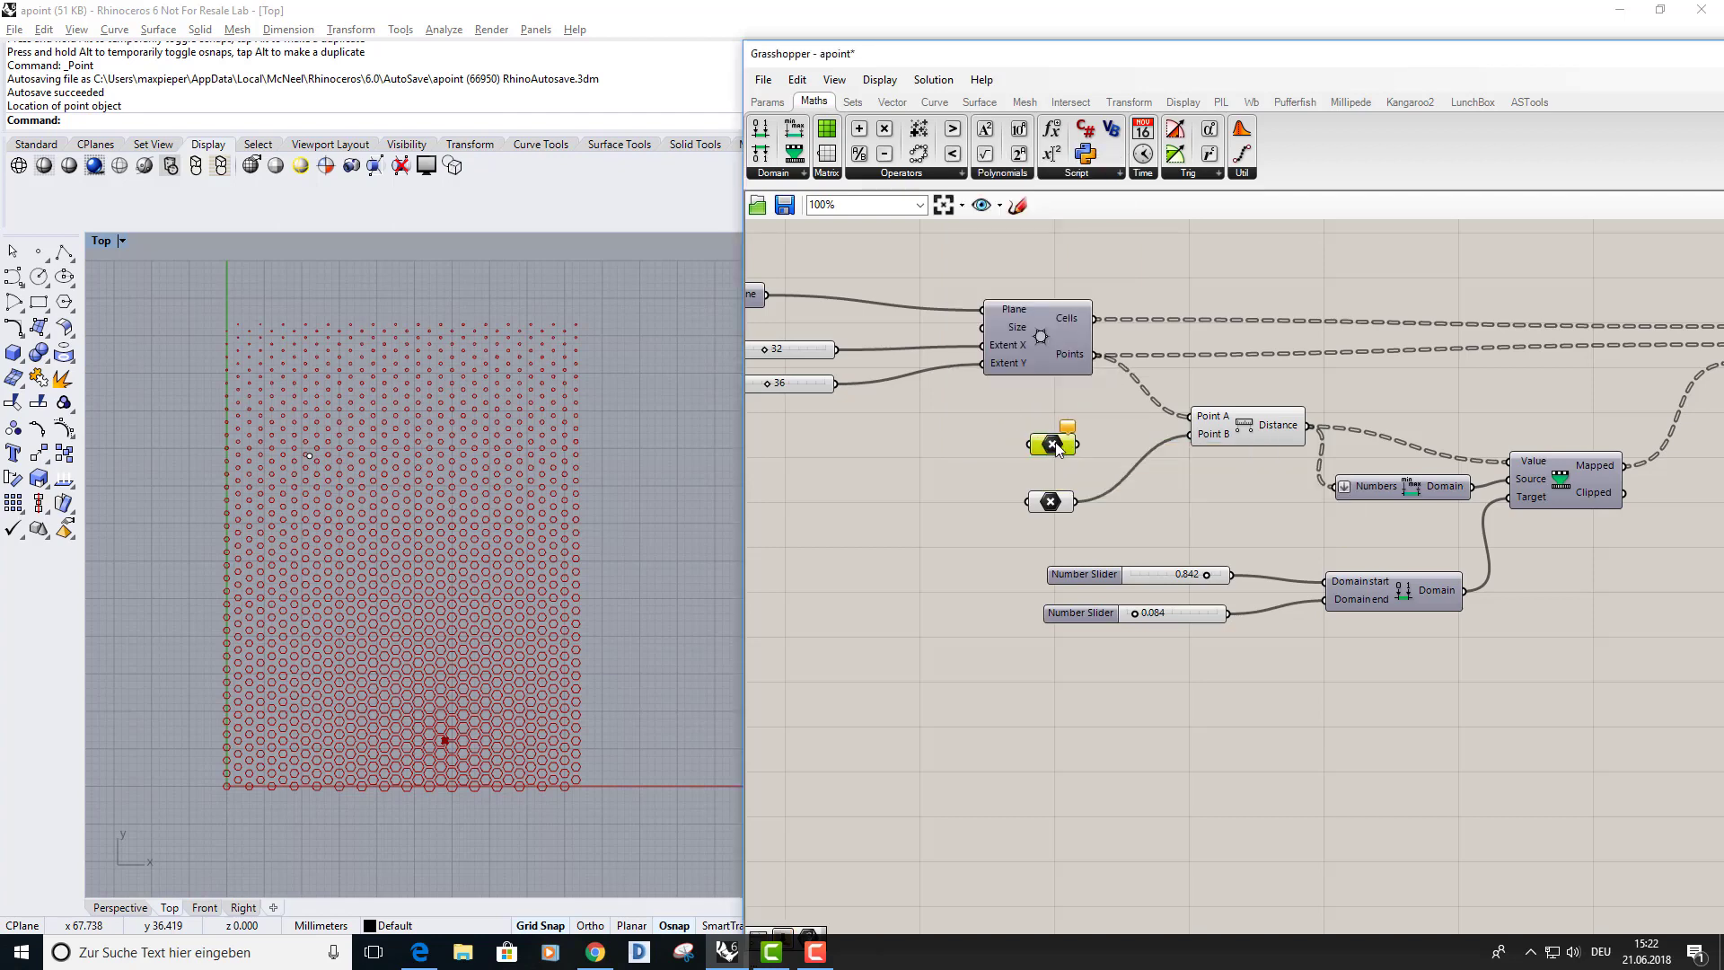
right_click(1056, 446)
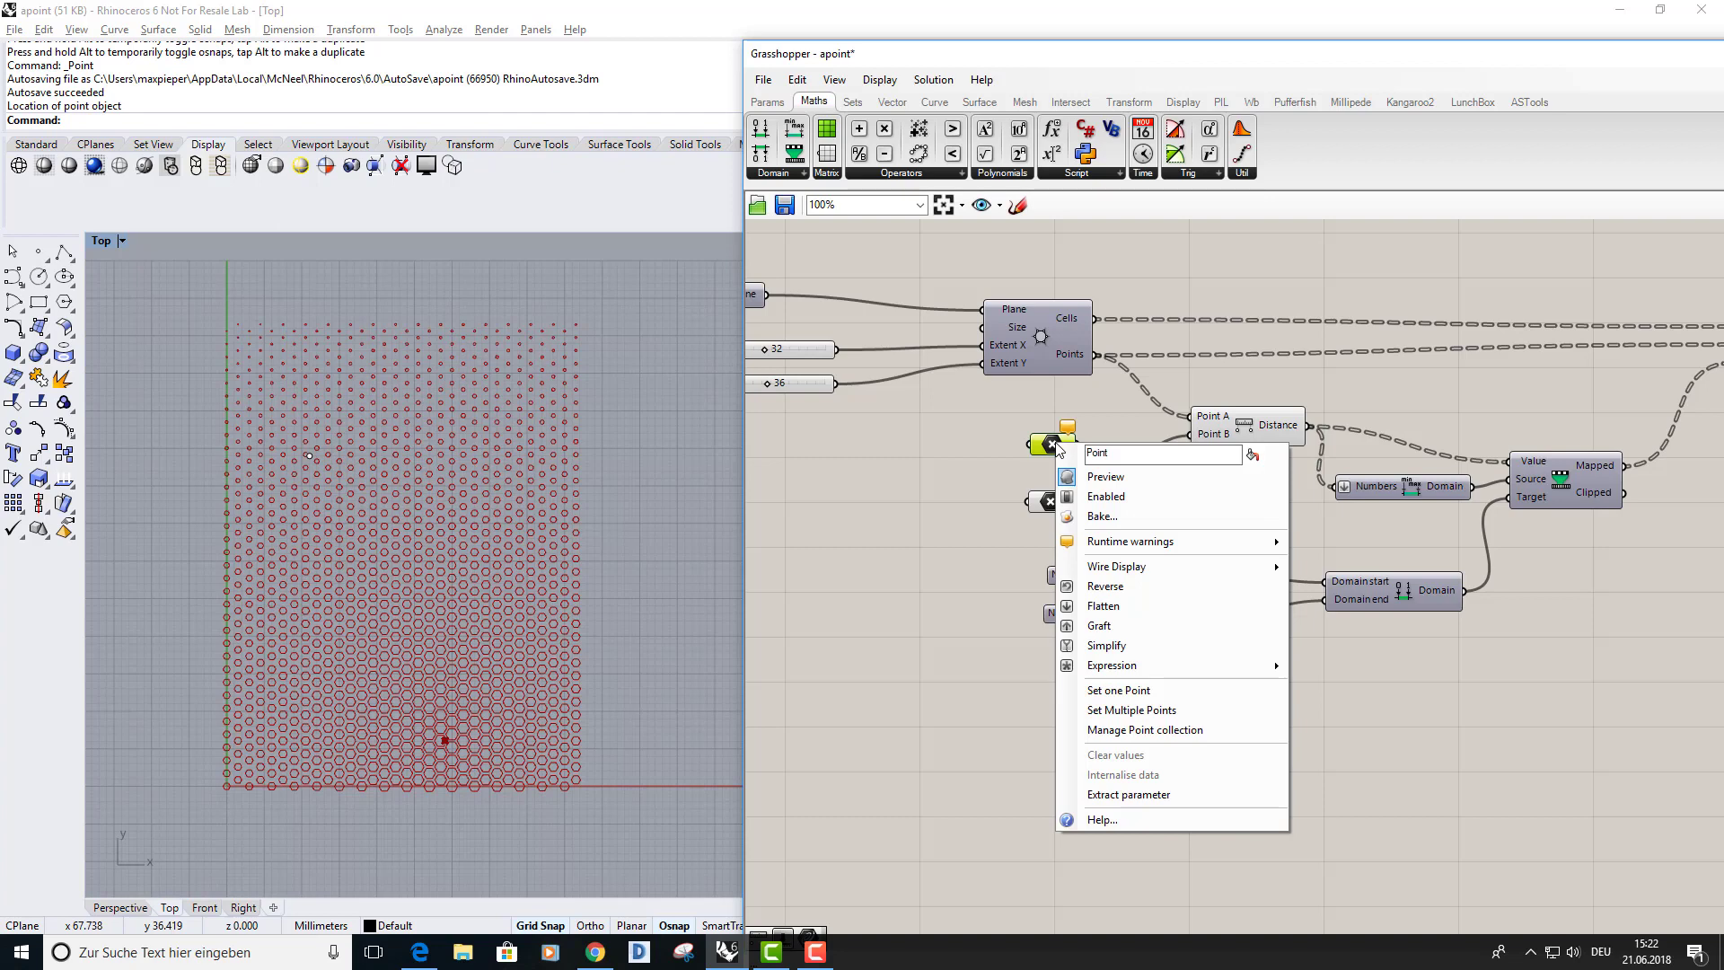
click(1166, 697)
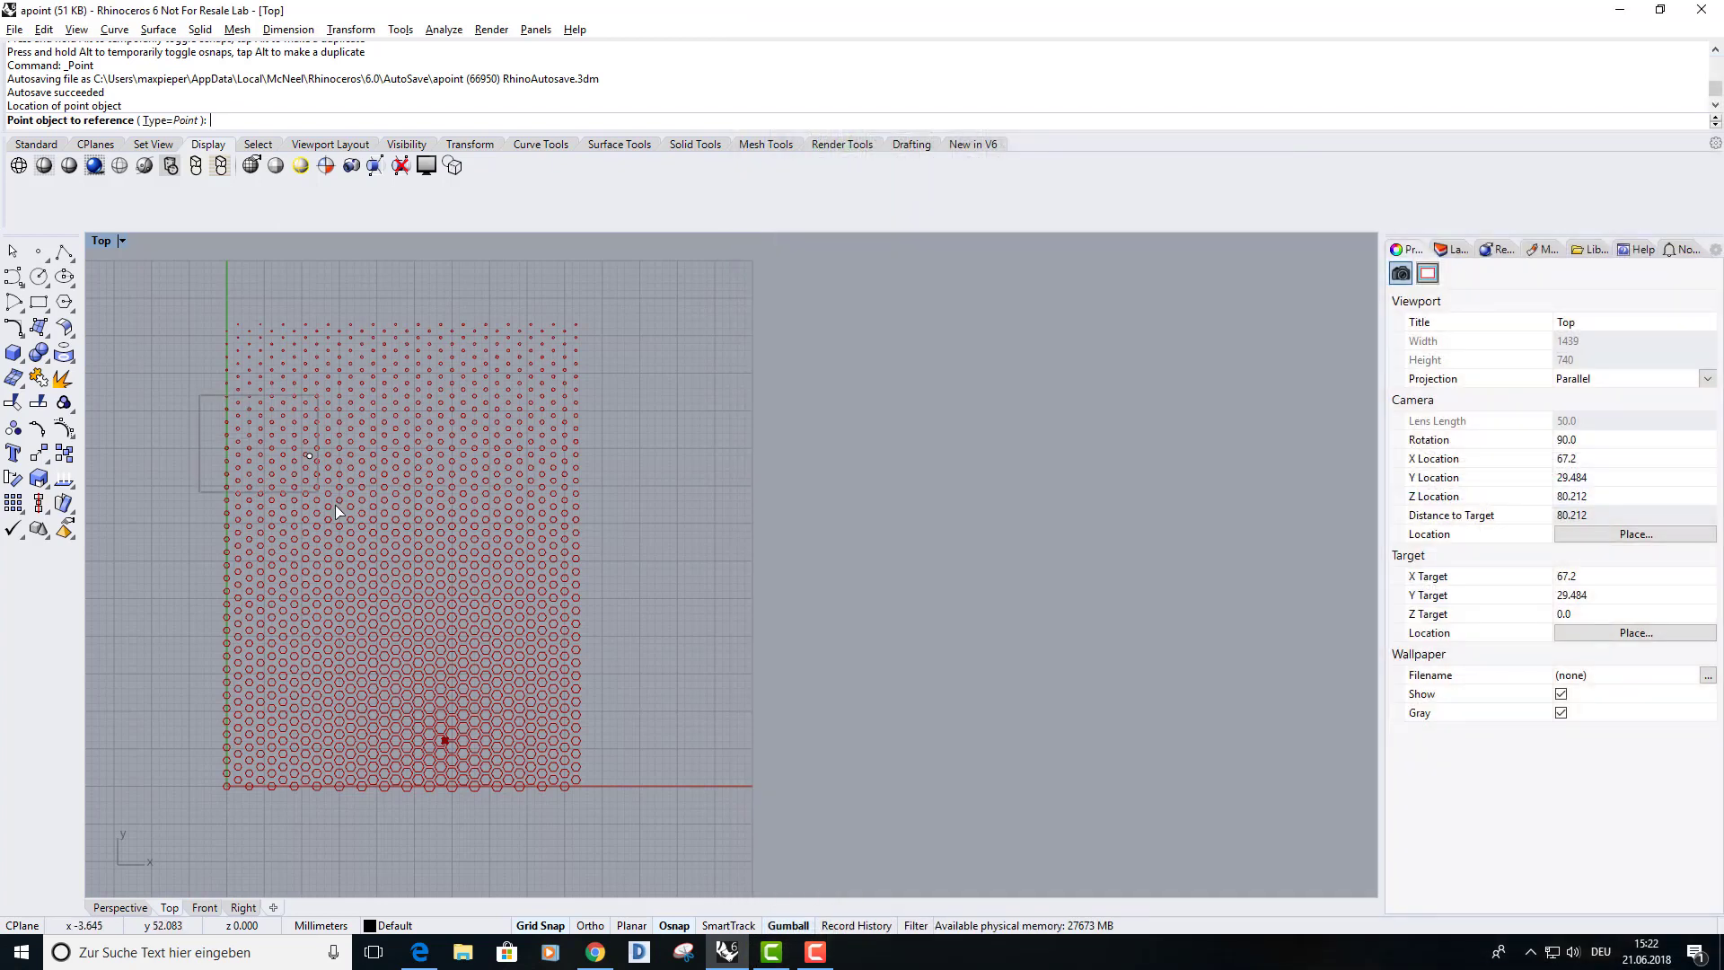
click(308, 455)
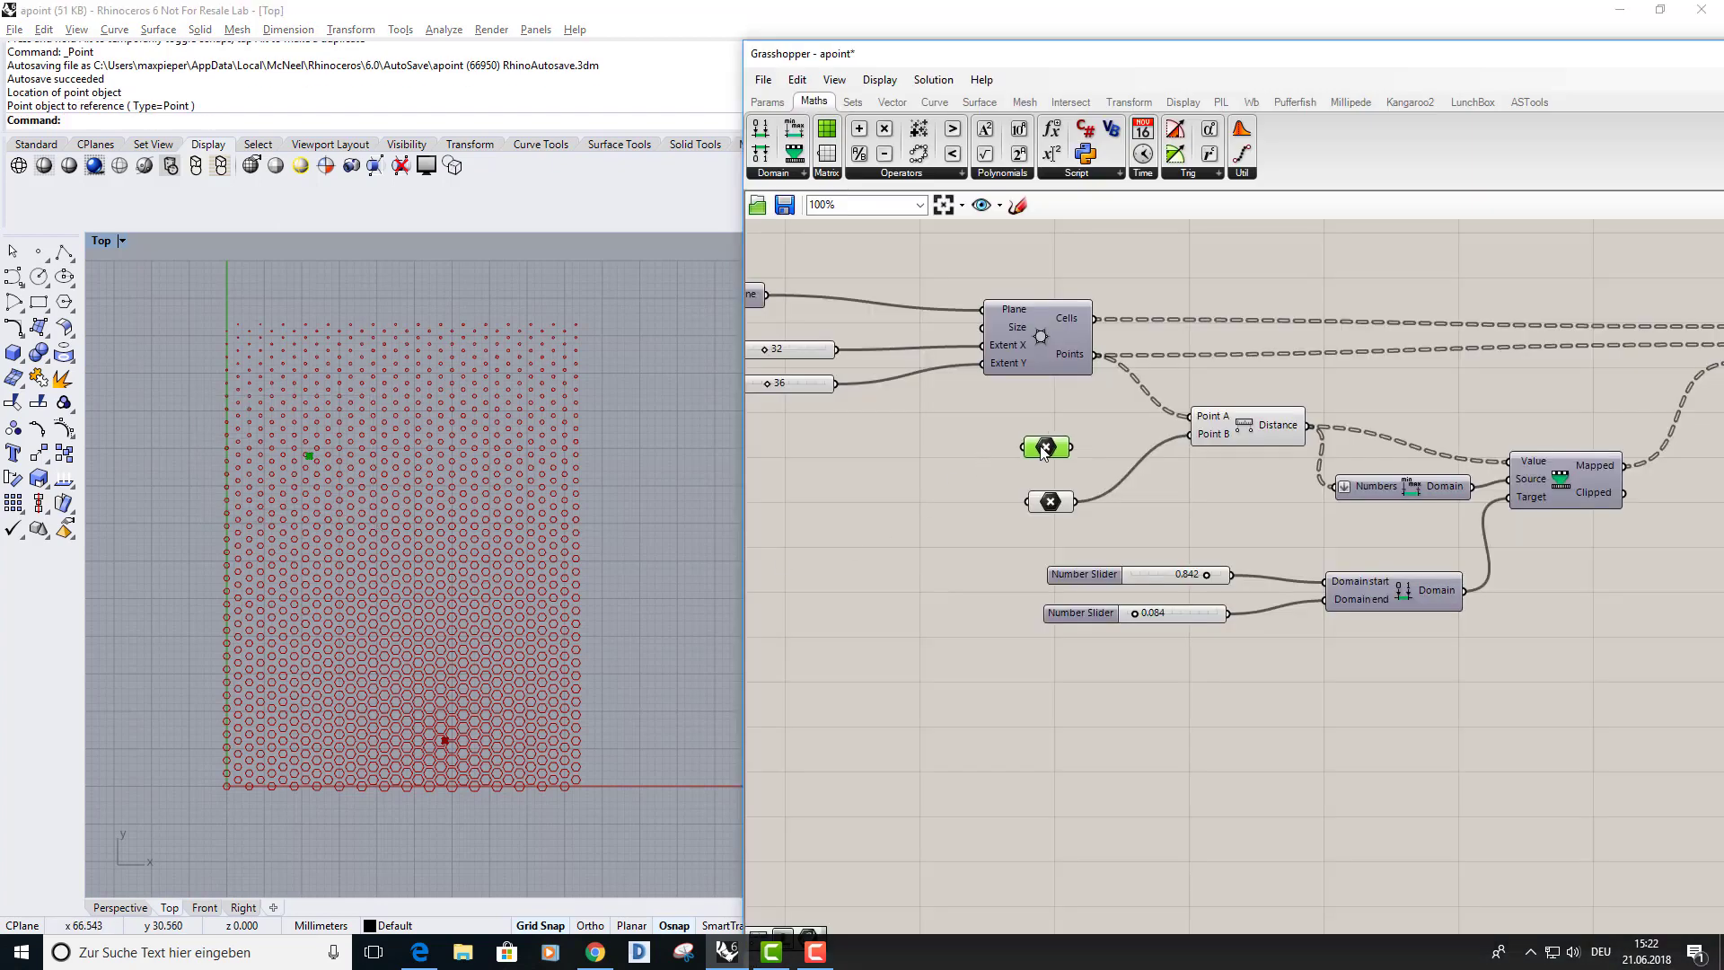
drag(1050, 446, 1048, 449)
drag(1084, 508, 879, 511)
click(931, 583)
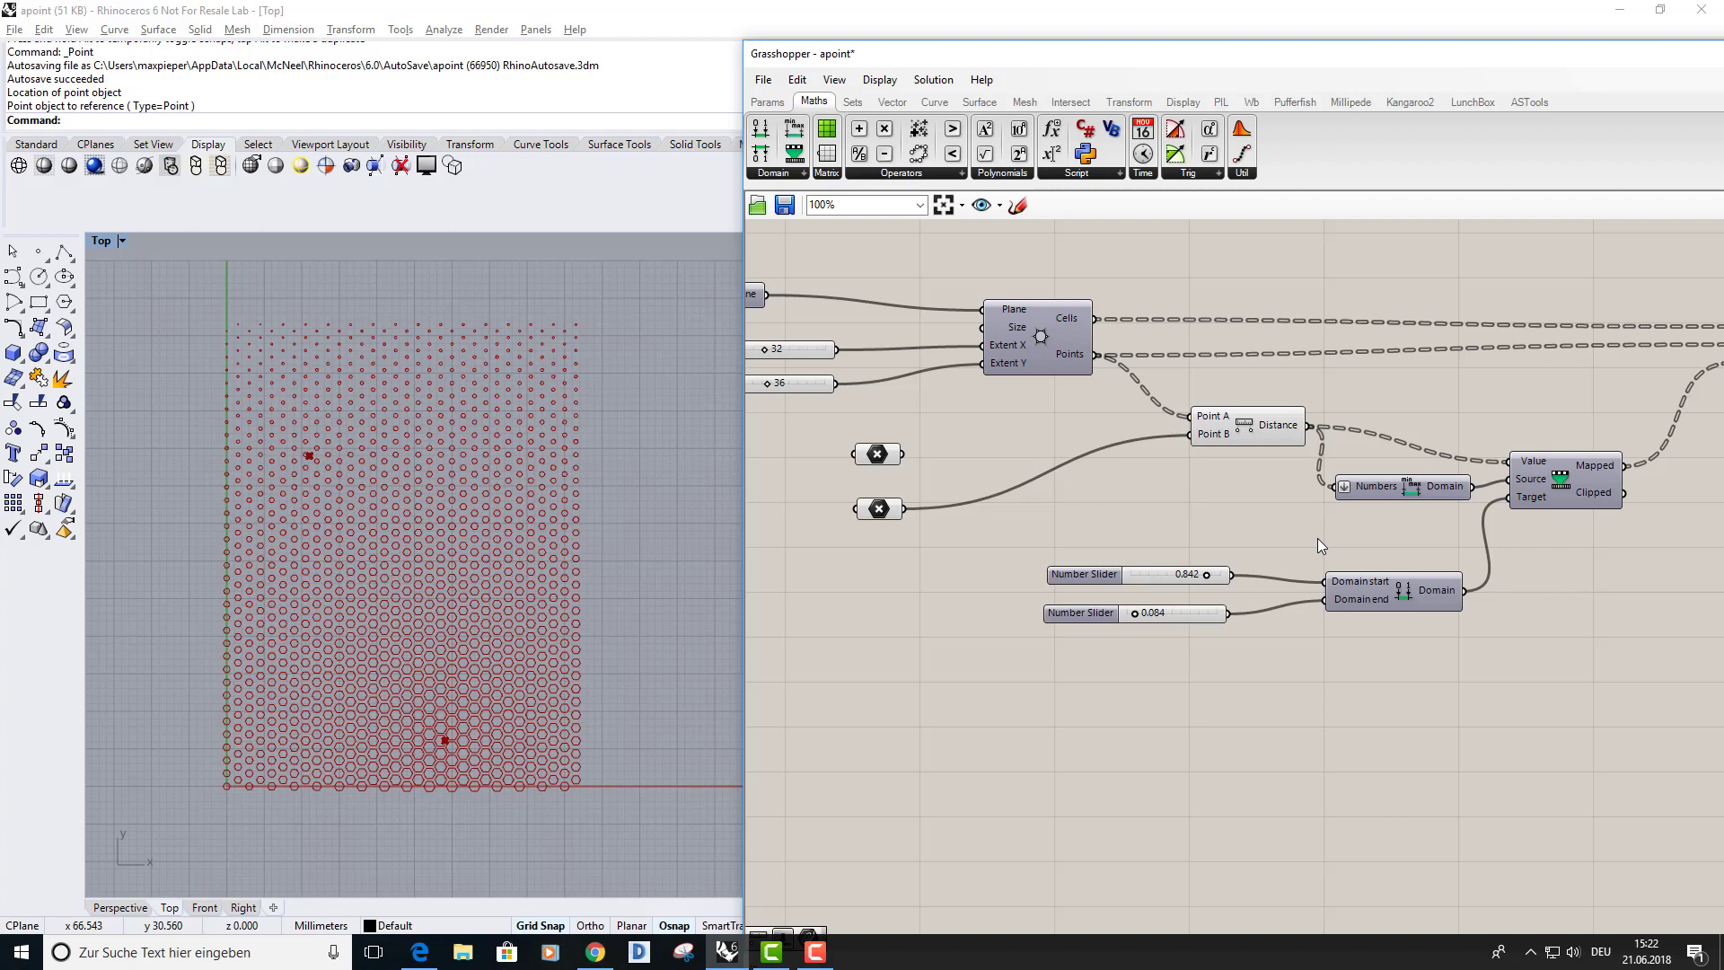
Spread the components apart and add a Merge component beside the point parameters.
alt+drag(1317, 537, 1650, 545)
right_drag(1540, 548, 1349, 499)
drag(1181, 423, 1215, 432)
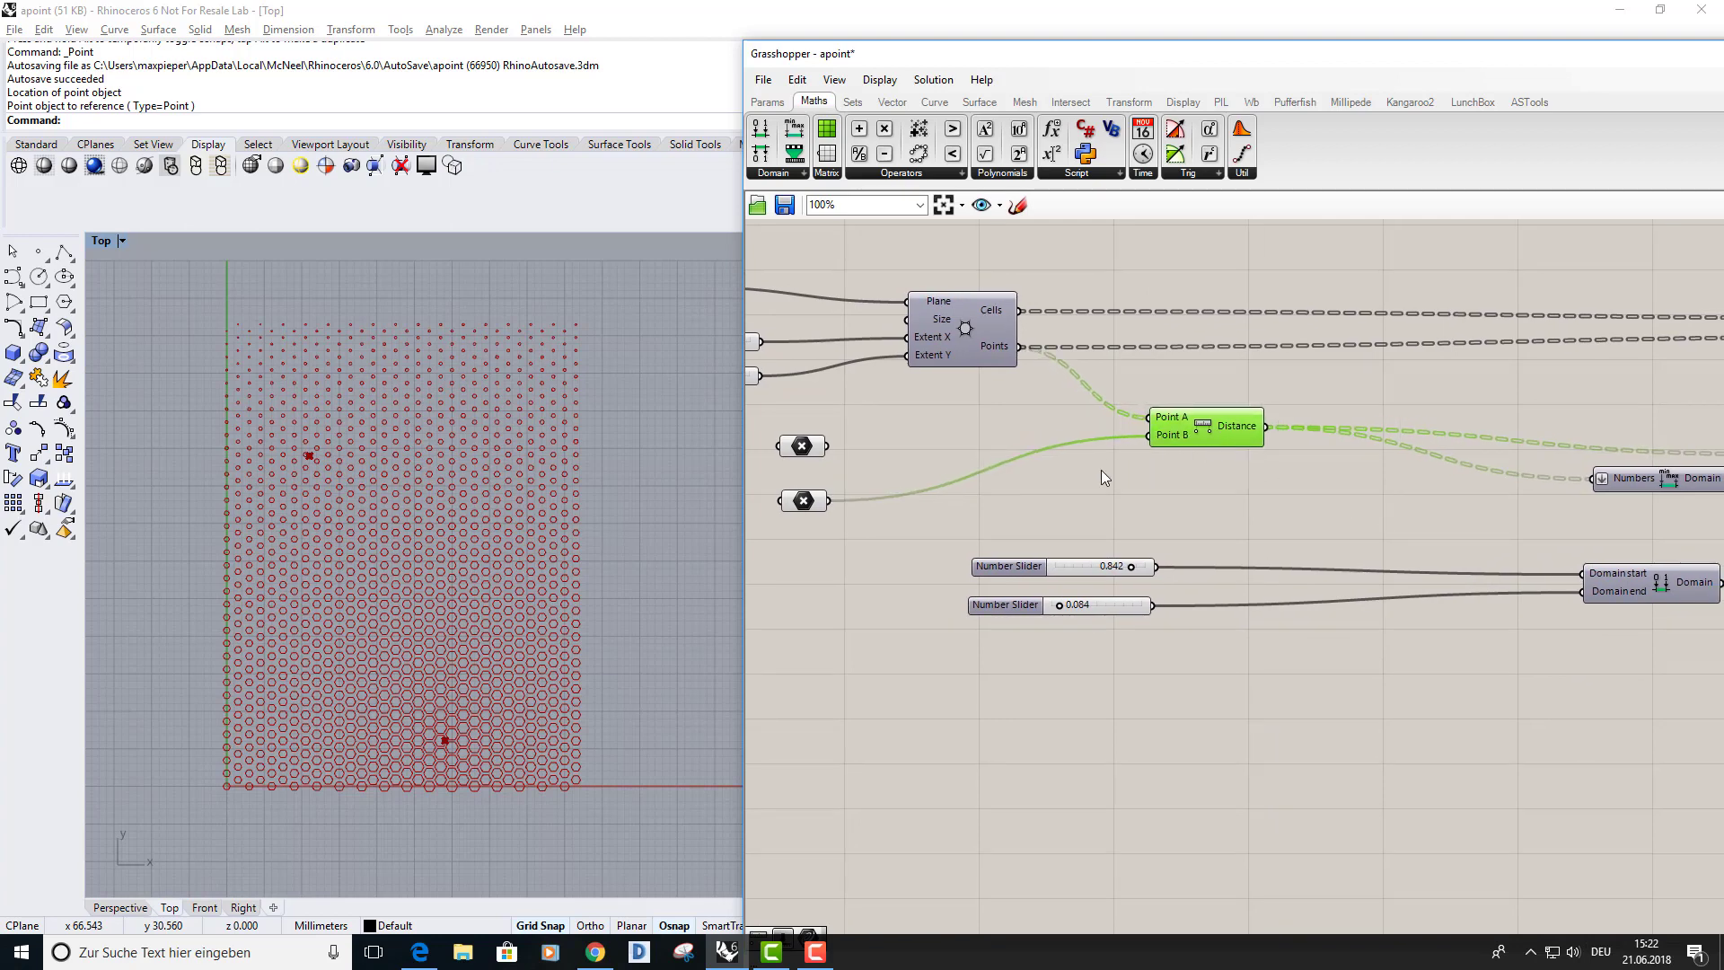
right_drag(987, 494, 1080, 470)
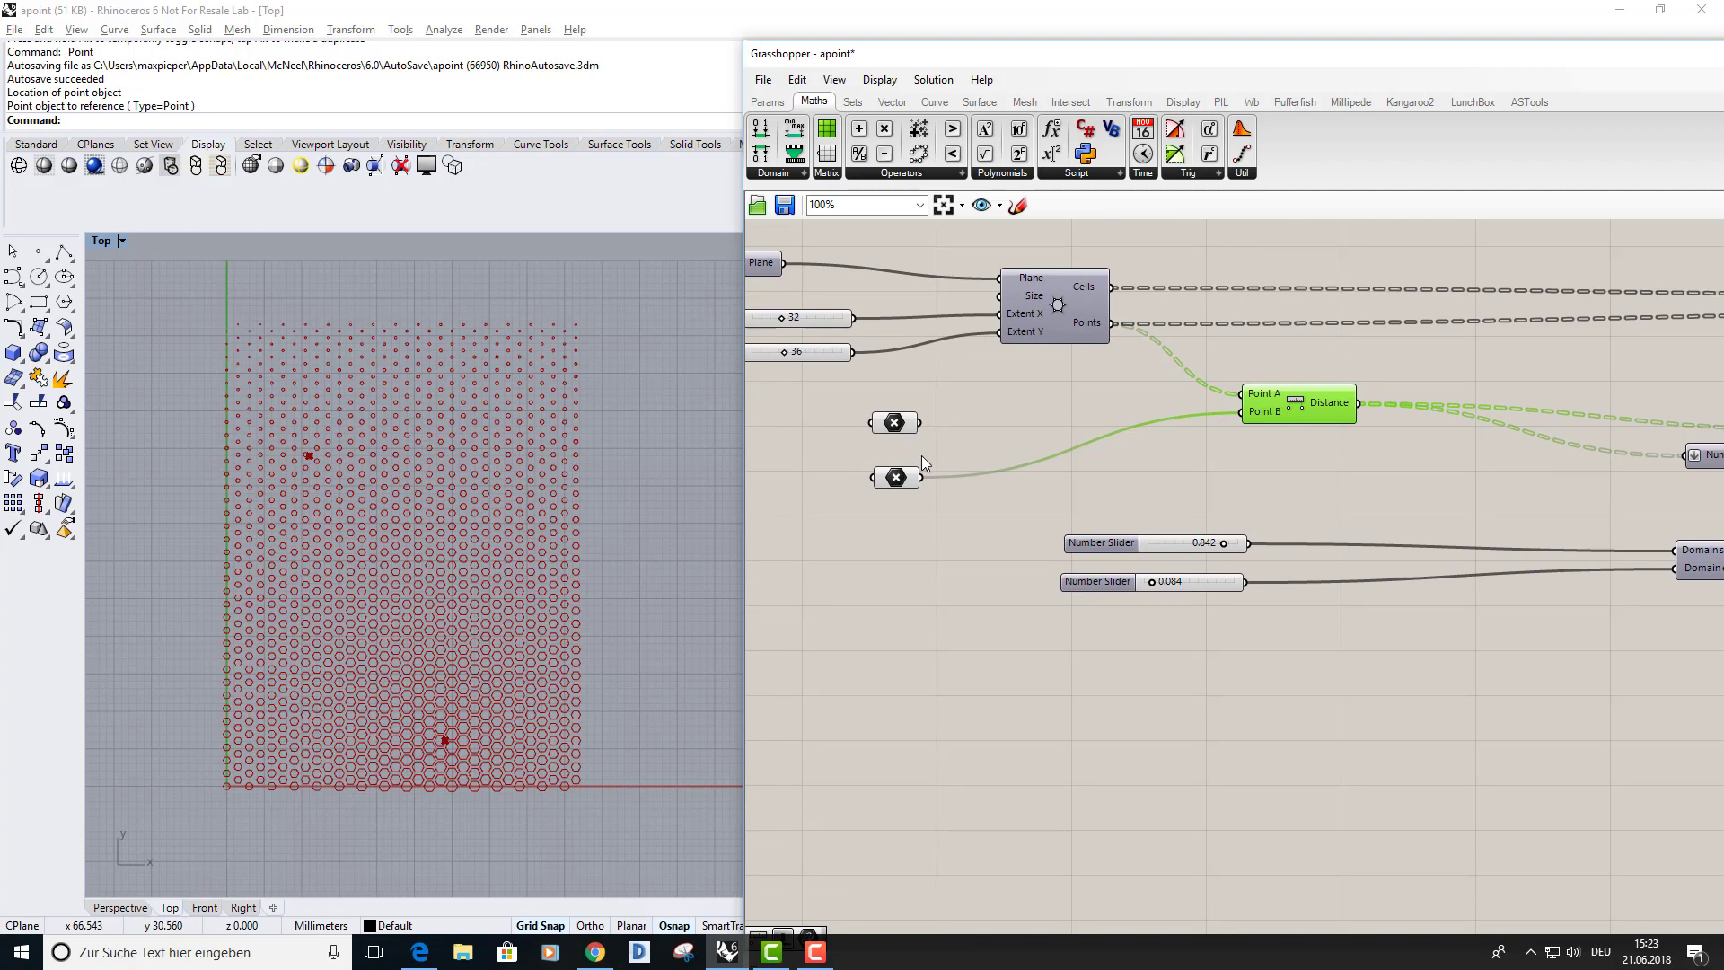
double_click(1005, 443)
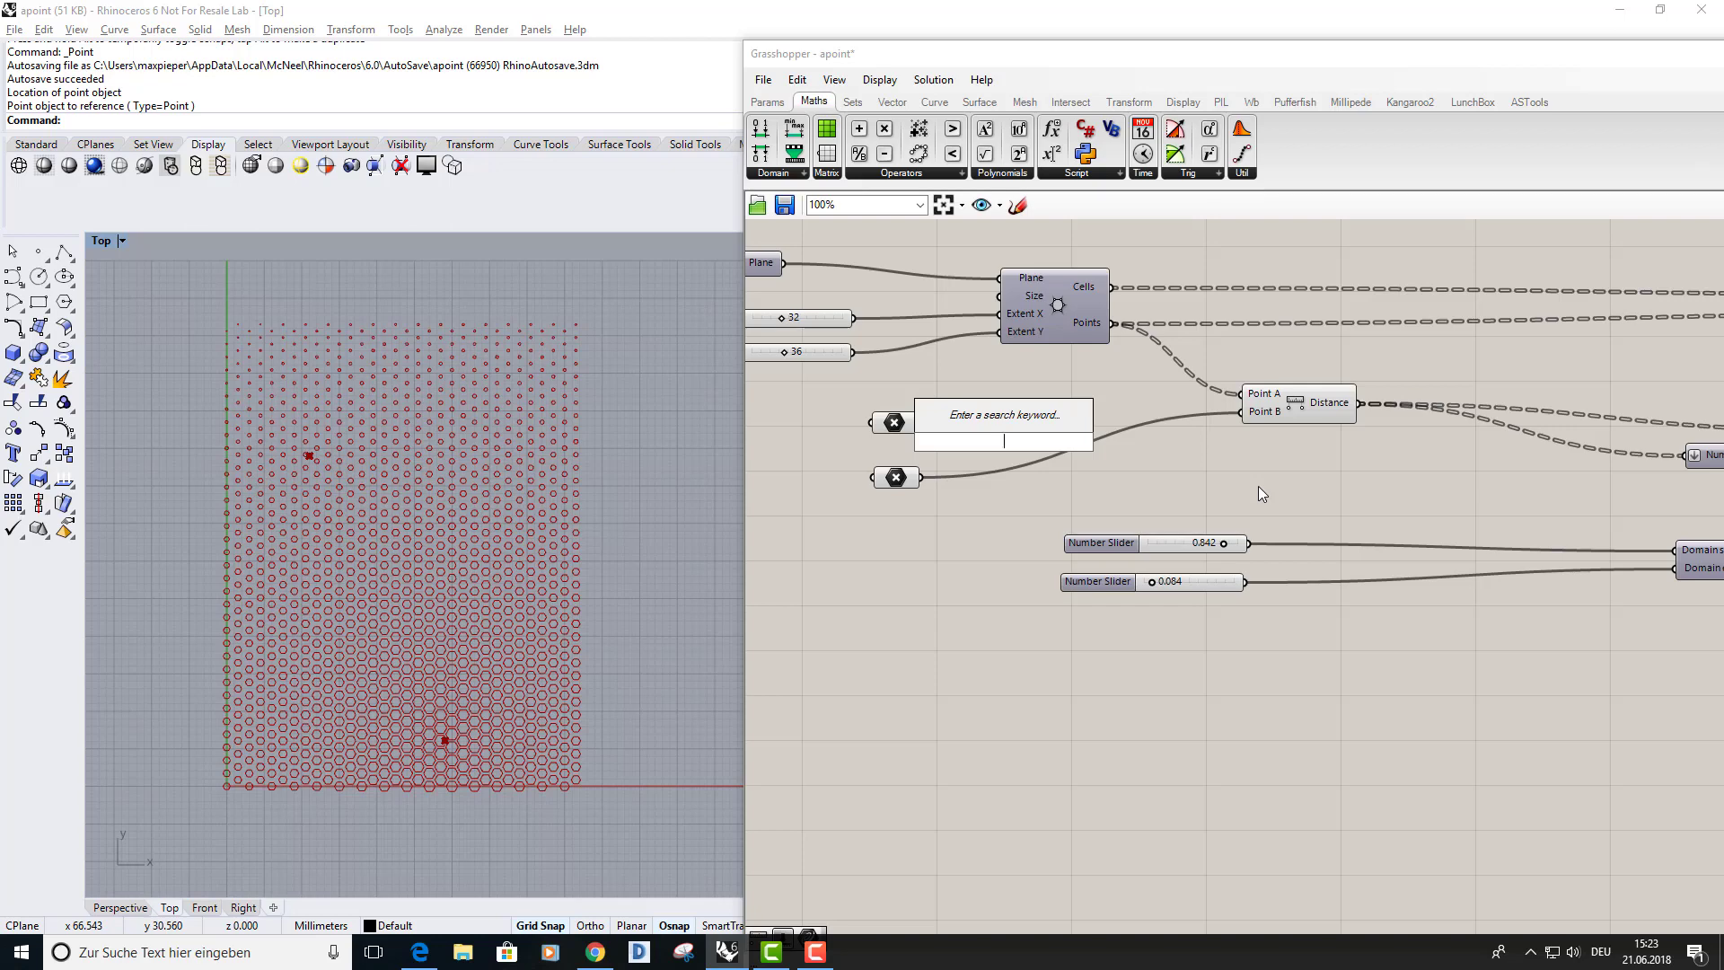
text(merg)
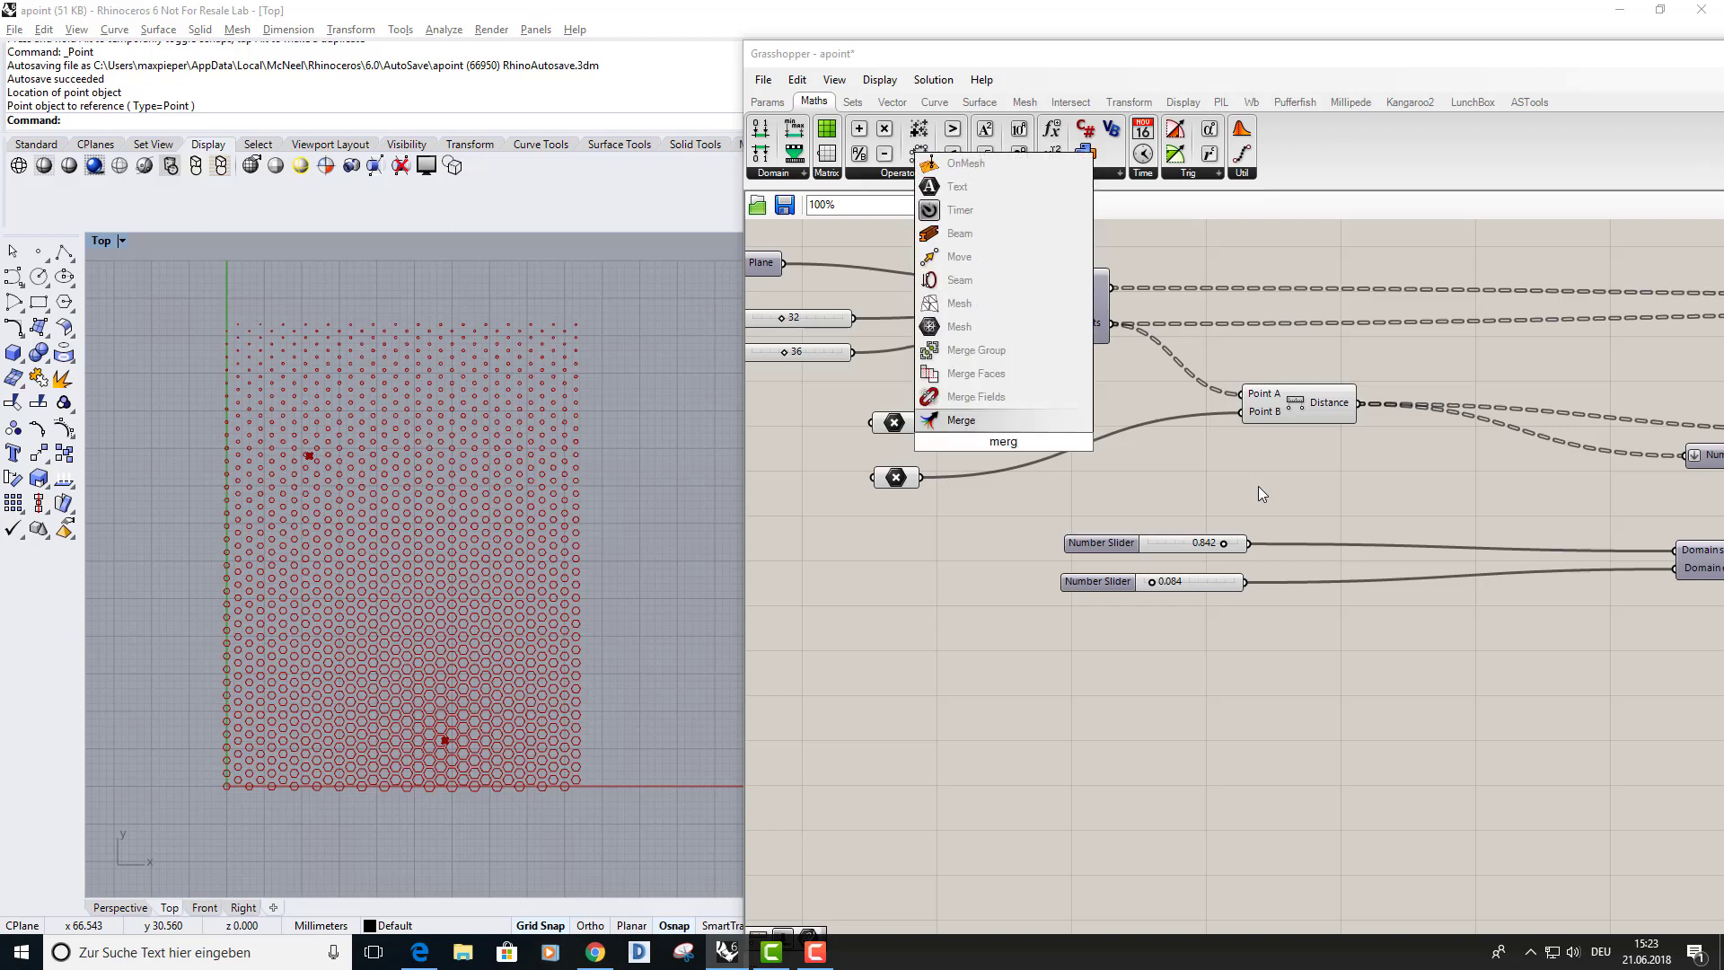
click(1037, 417)
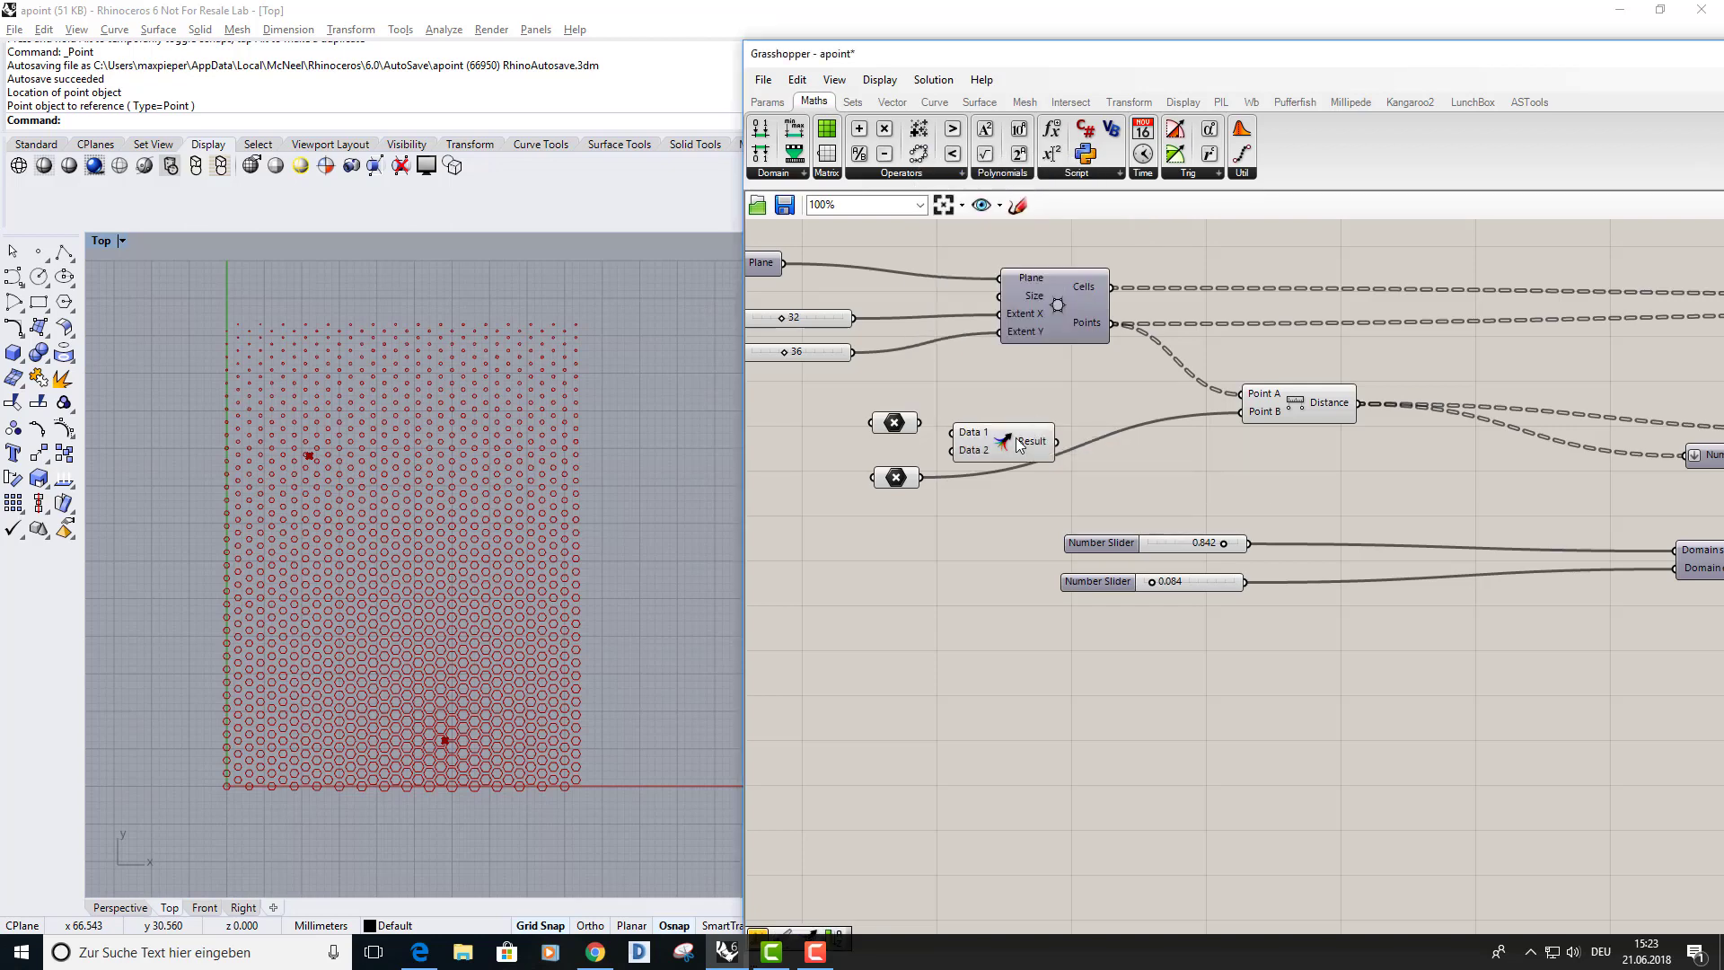
drag(1015, 438, 1070, 445)
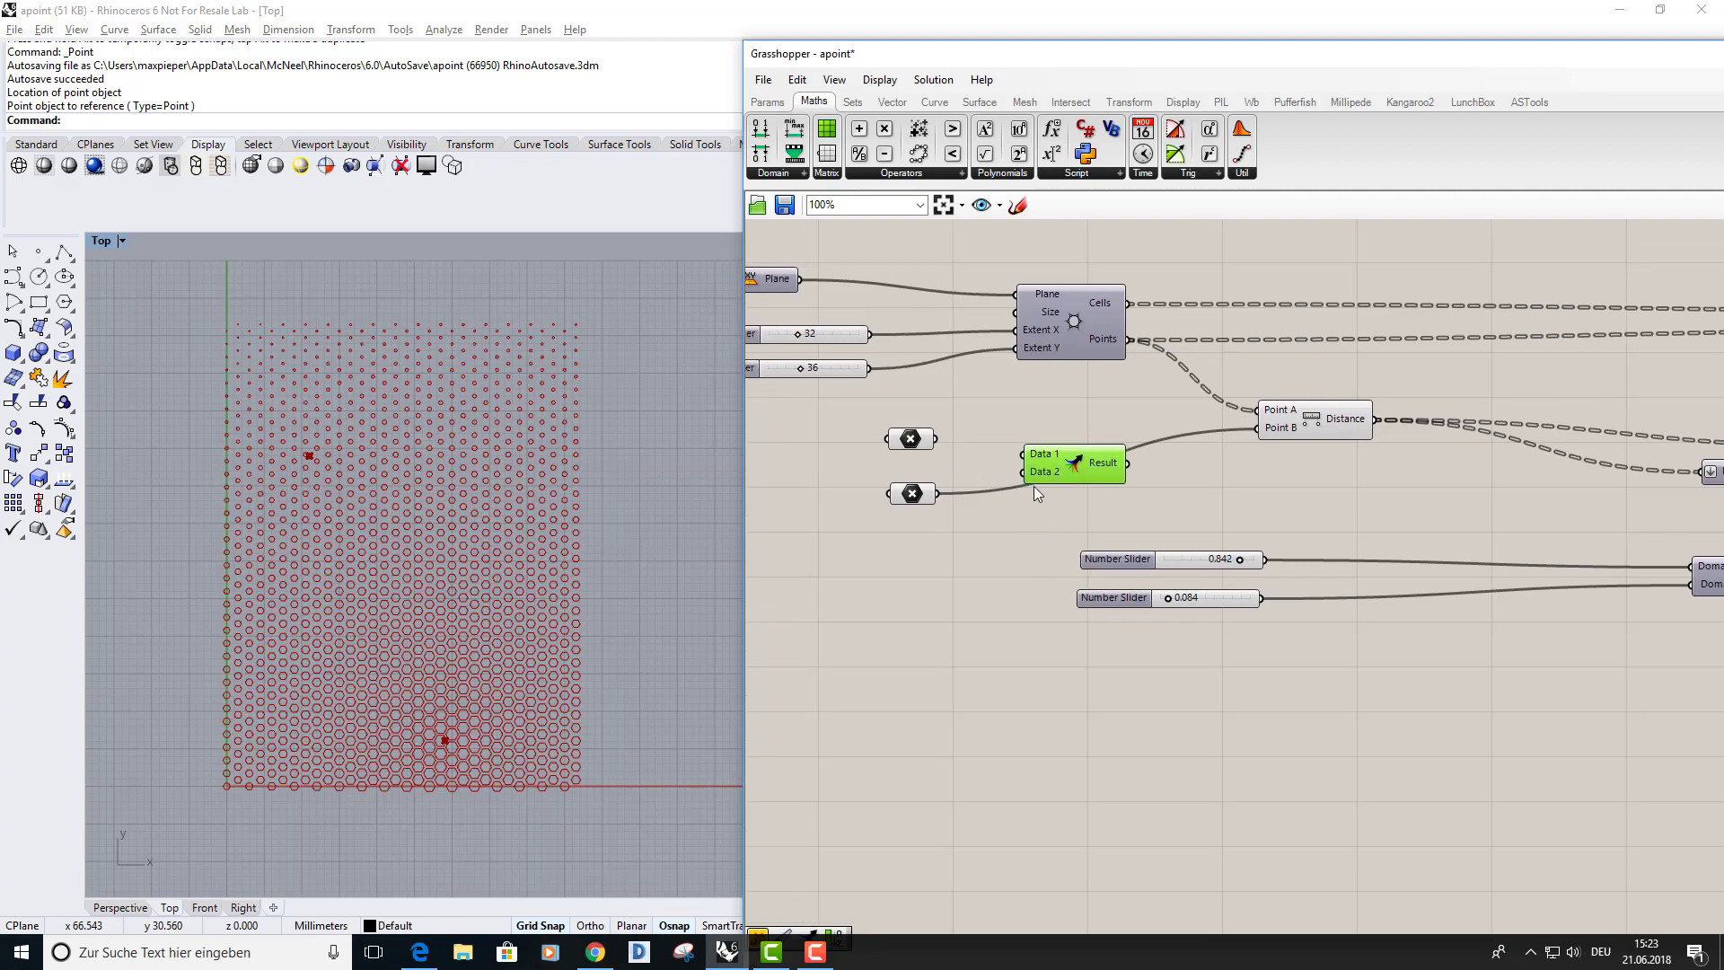
Wire the upper point into Merge's D1 and the lower point into D2.
scroll(1047, 439, up, 2)
right_drag(1063, 520, 1124, 536)
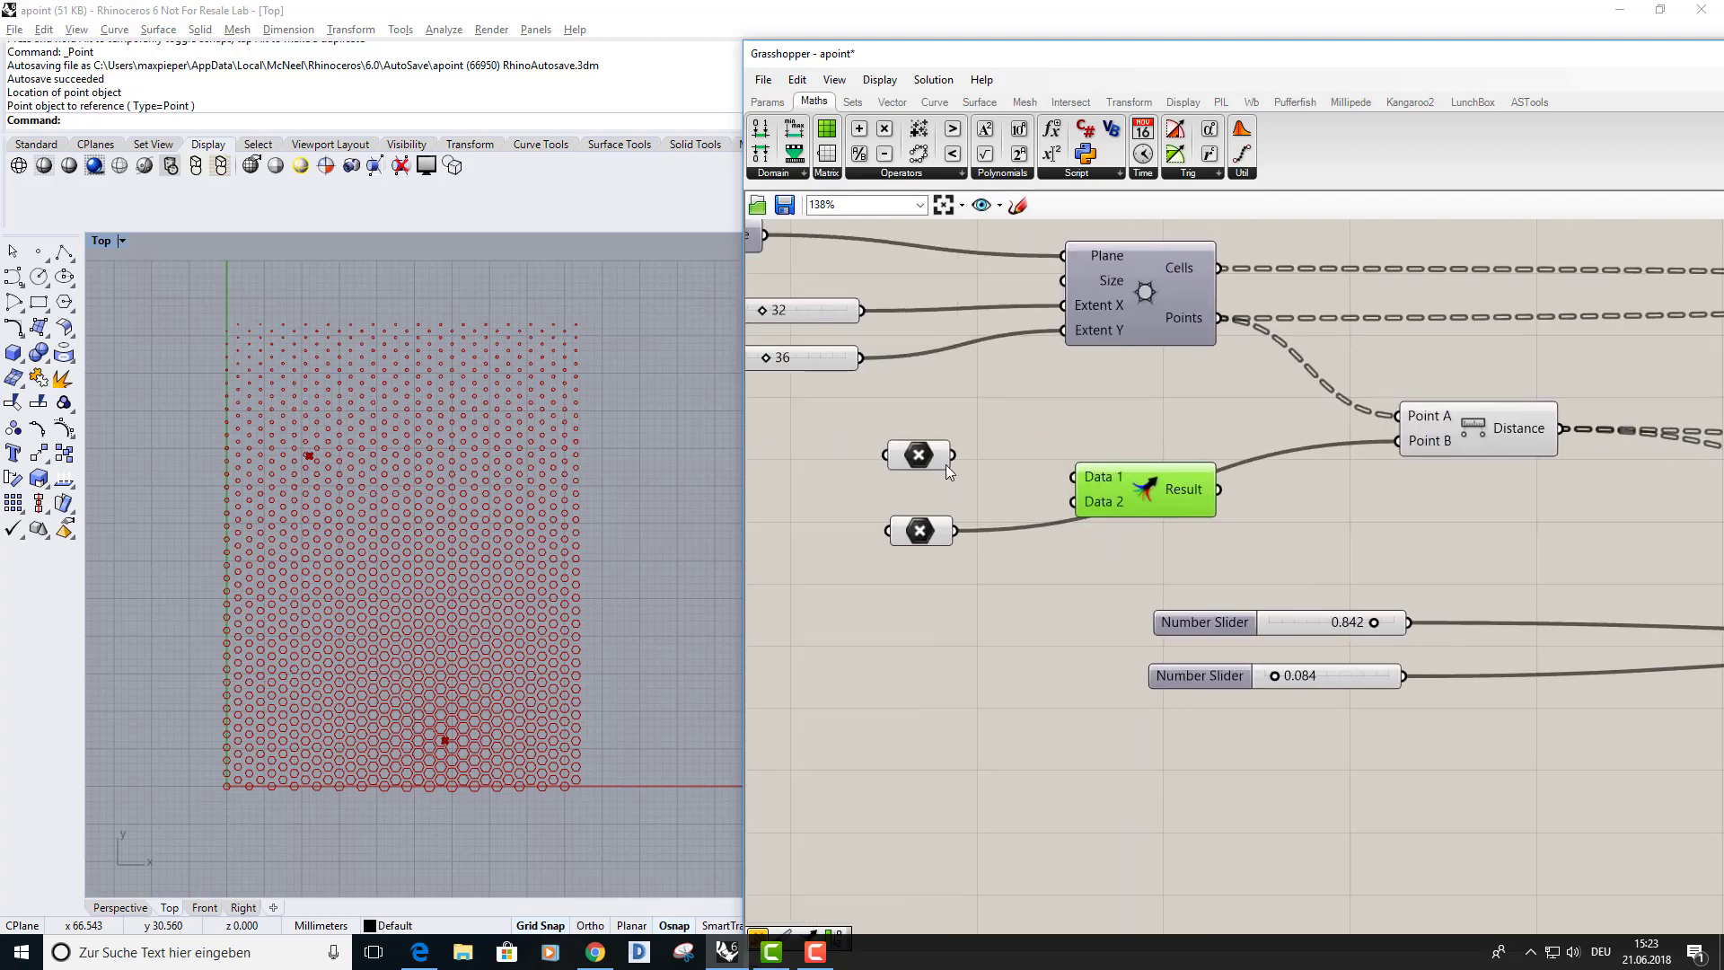
drag(952, 455, 1069, 477)
drag(956, 531, 1074, 501)
Remove Merge's unused D3 input and reposition the component.
scroll(1106, 492, up, 5)
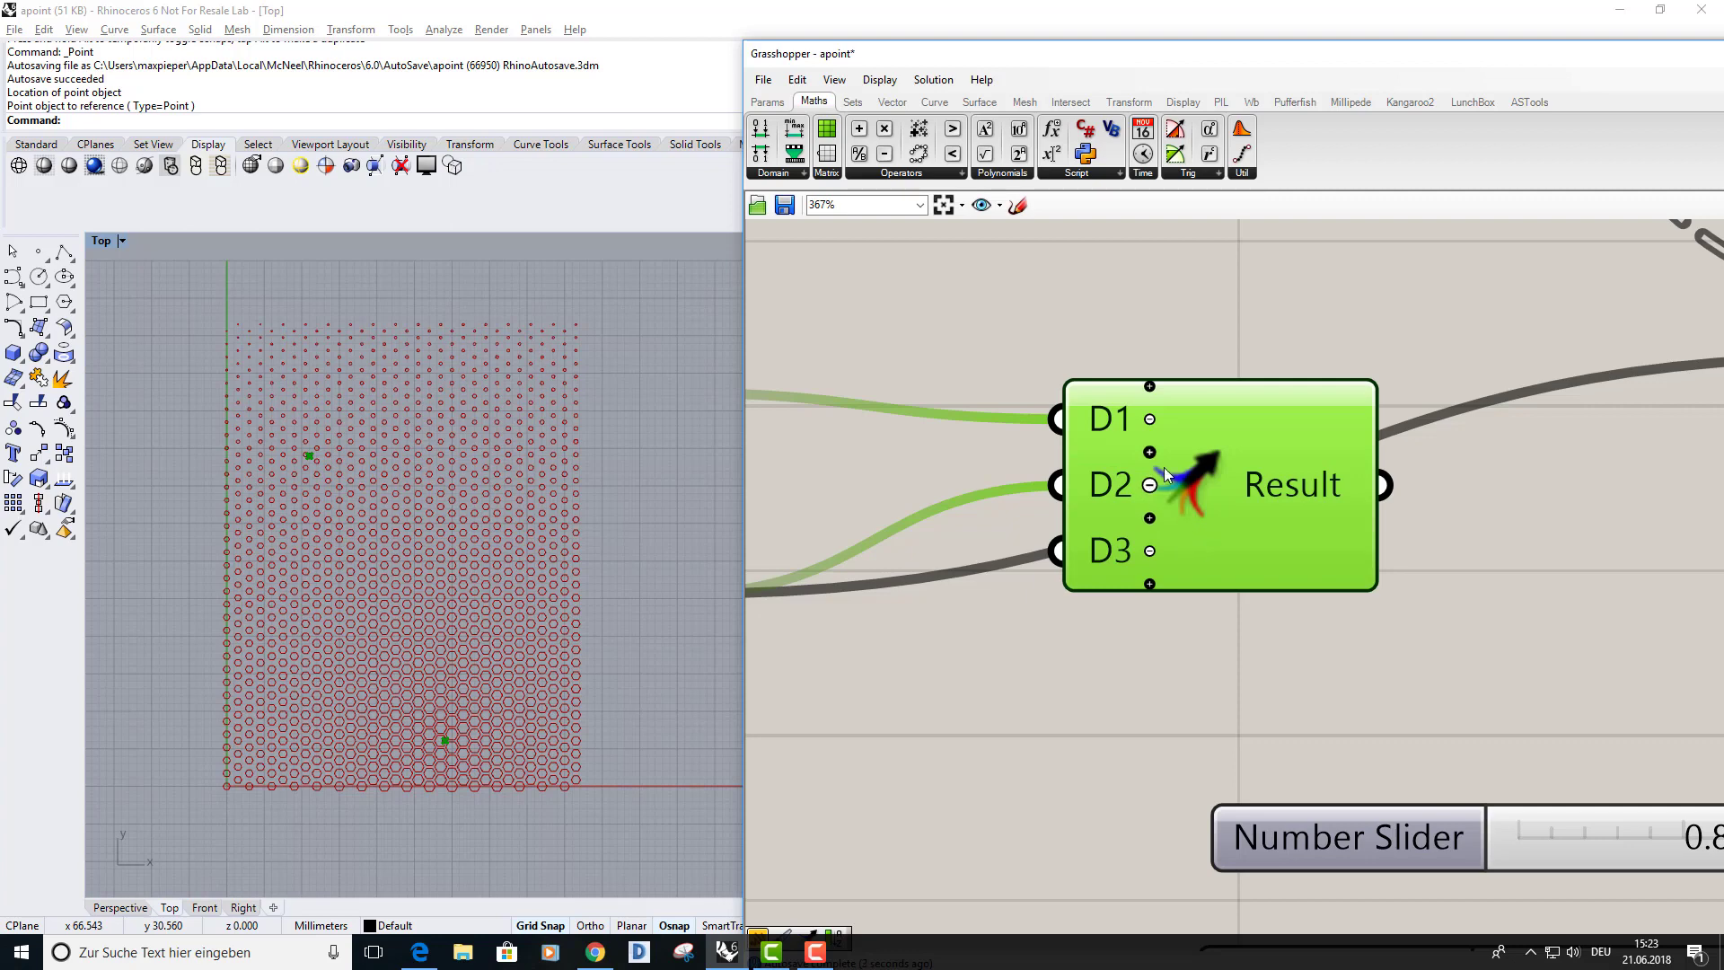
scroll(1150, 553, up, 2)
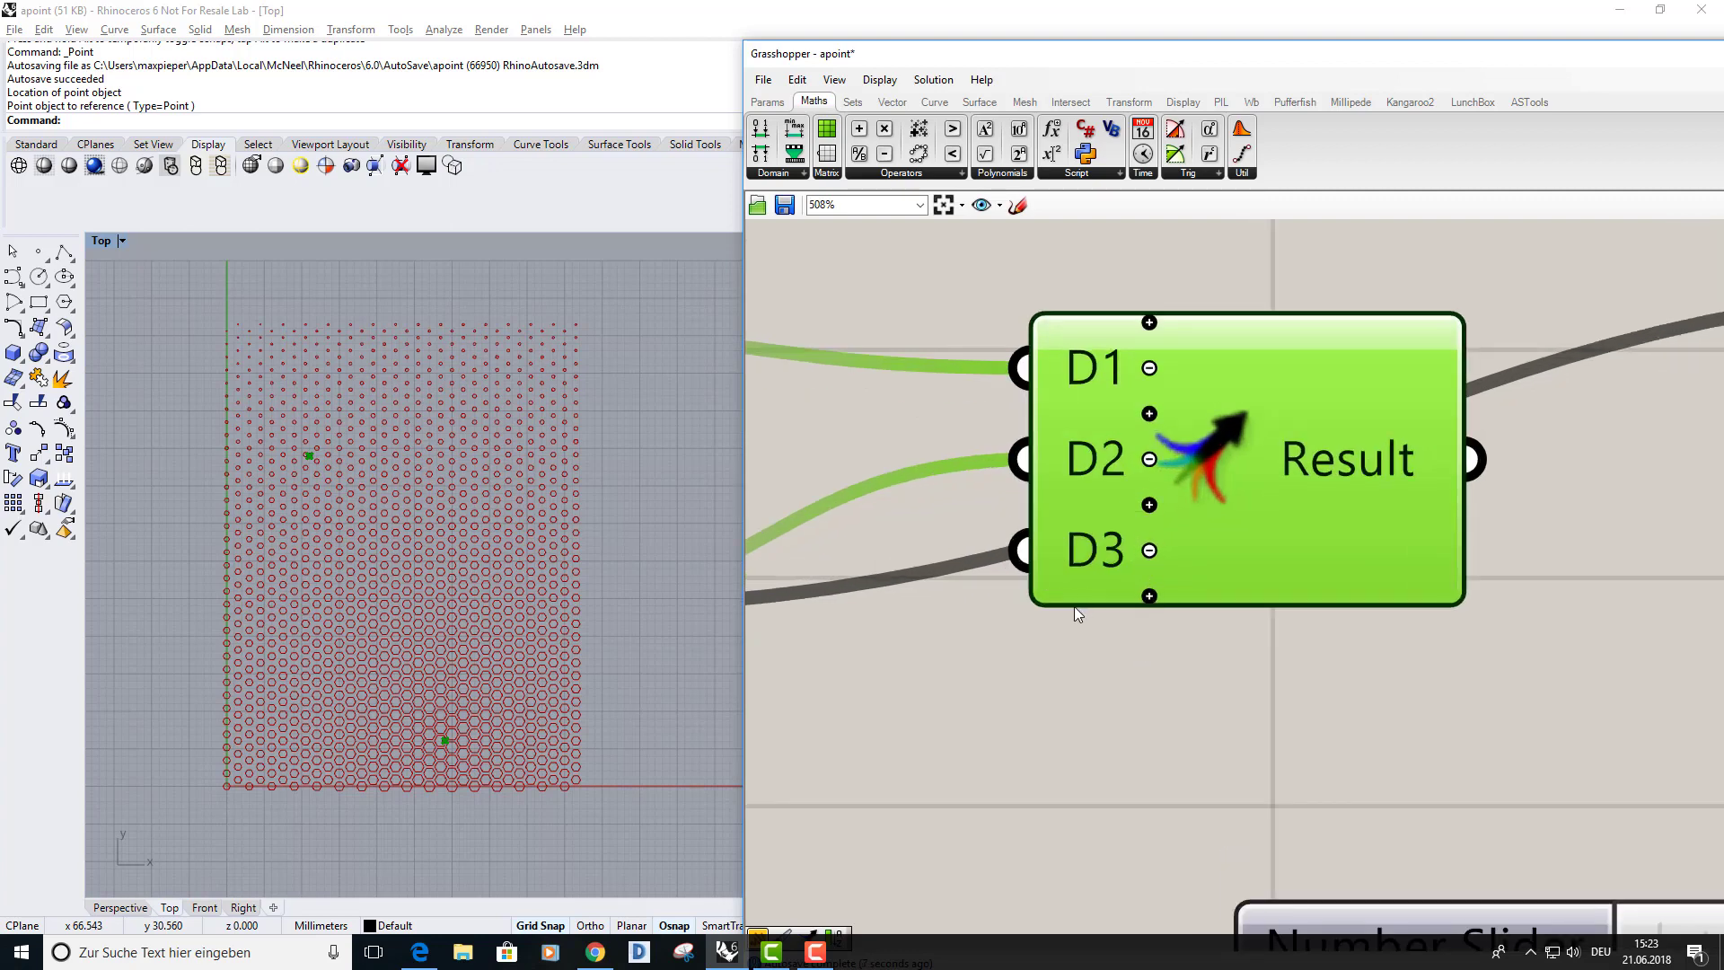
drag(1131, 553, 1204, 704)
right_drag(1222, 711, 1226, 602)
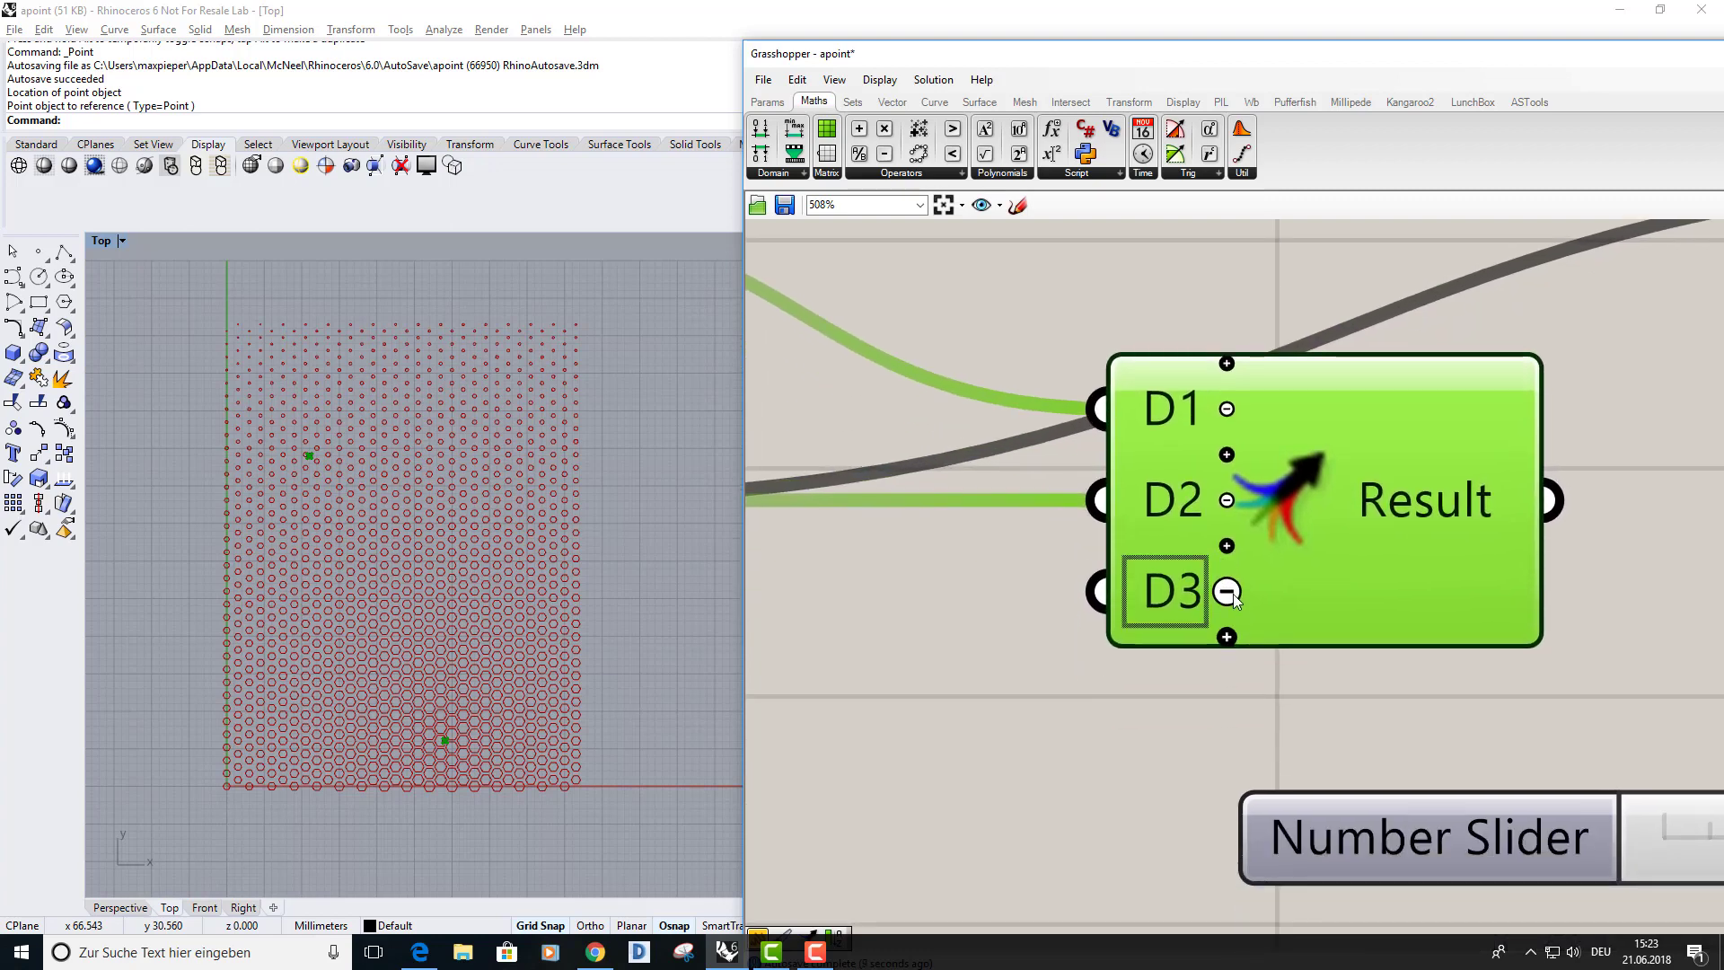
scroll(1232, 594, up, 2)
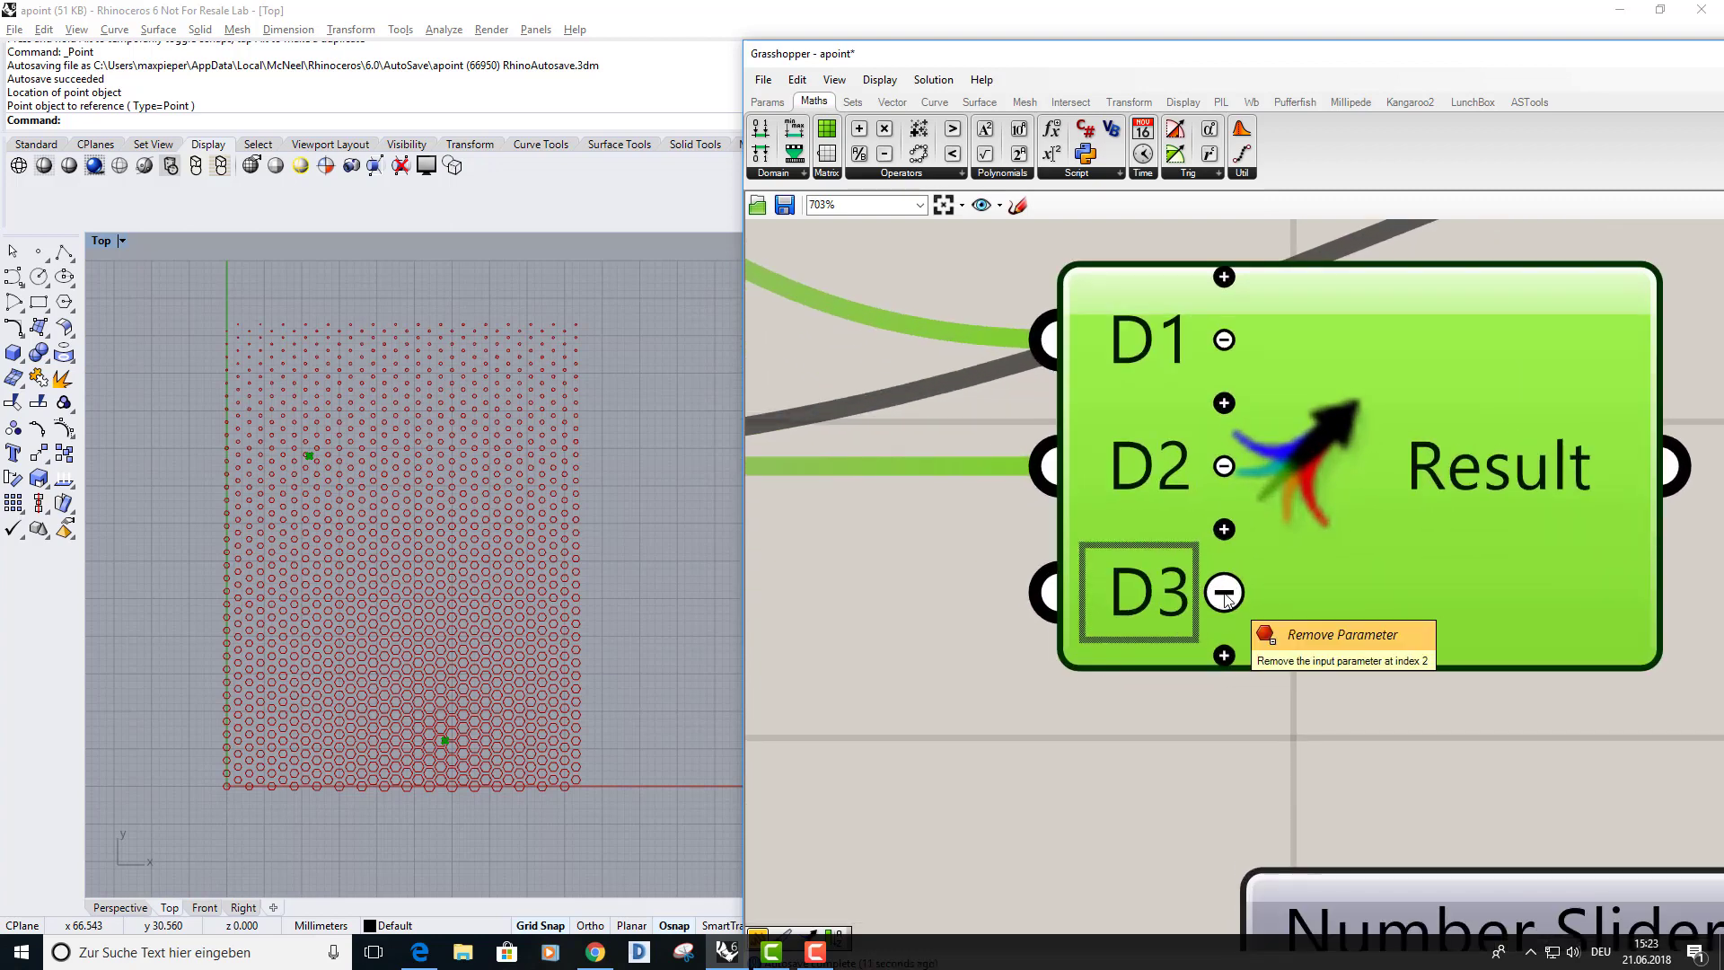
click(1224, 592)
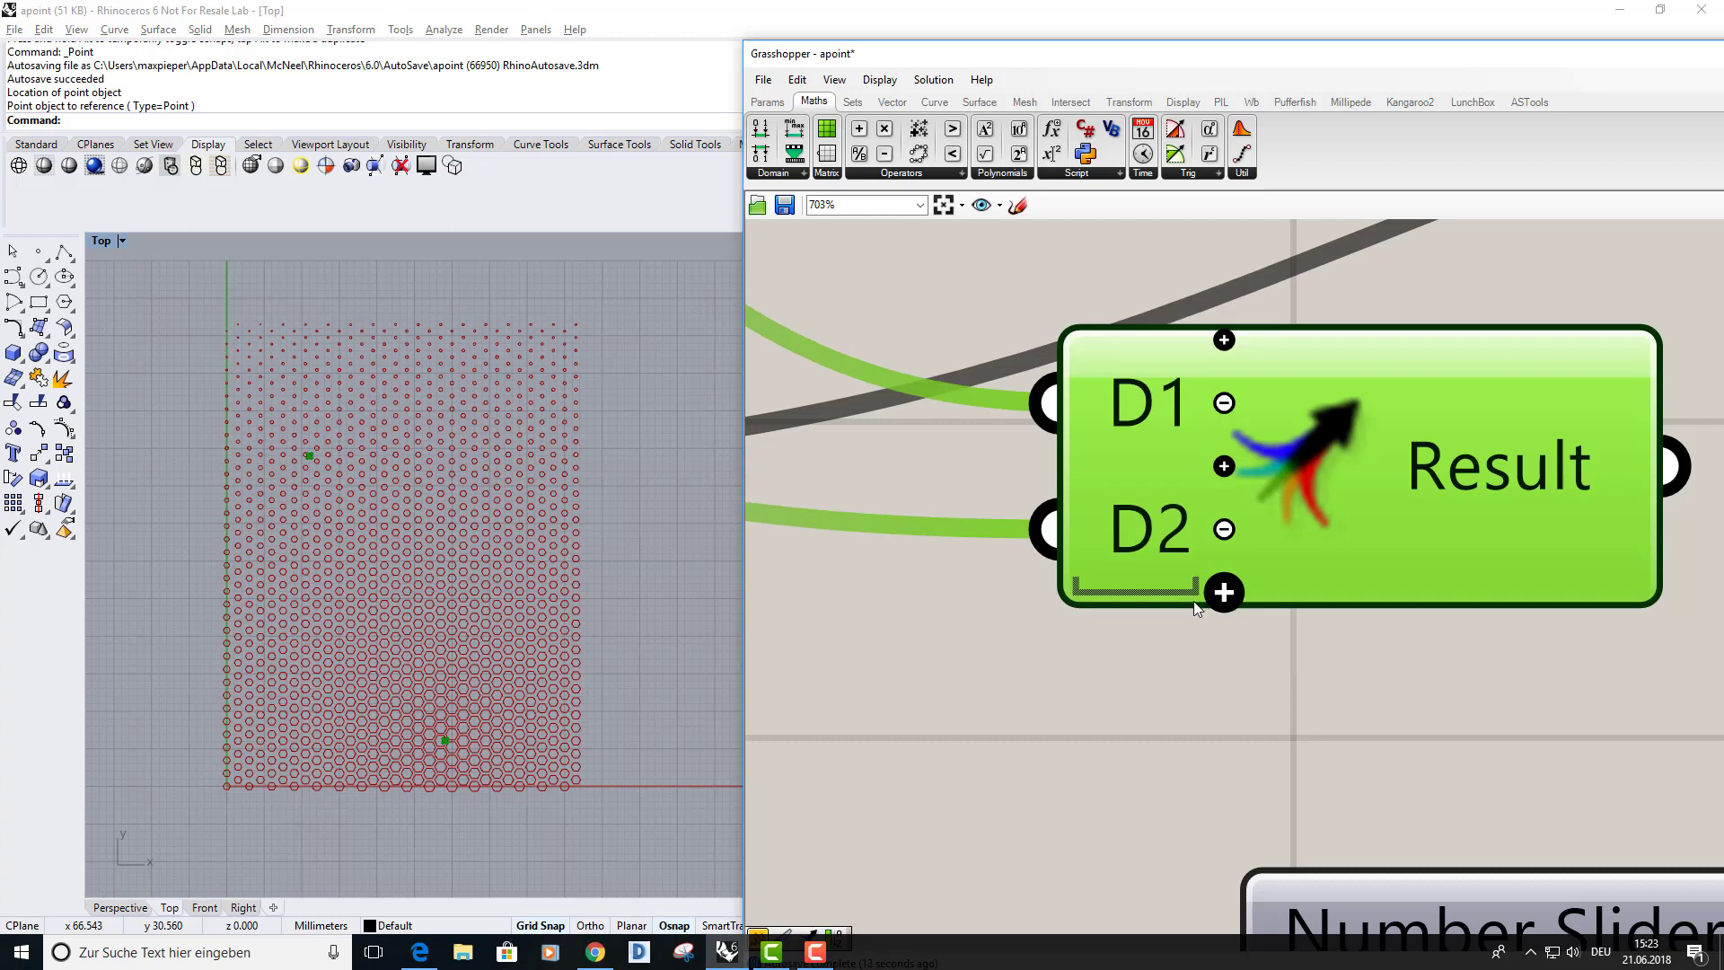
scroll(1119, 573, down, 6)
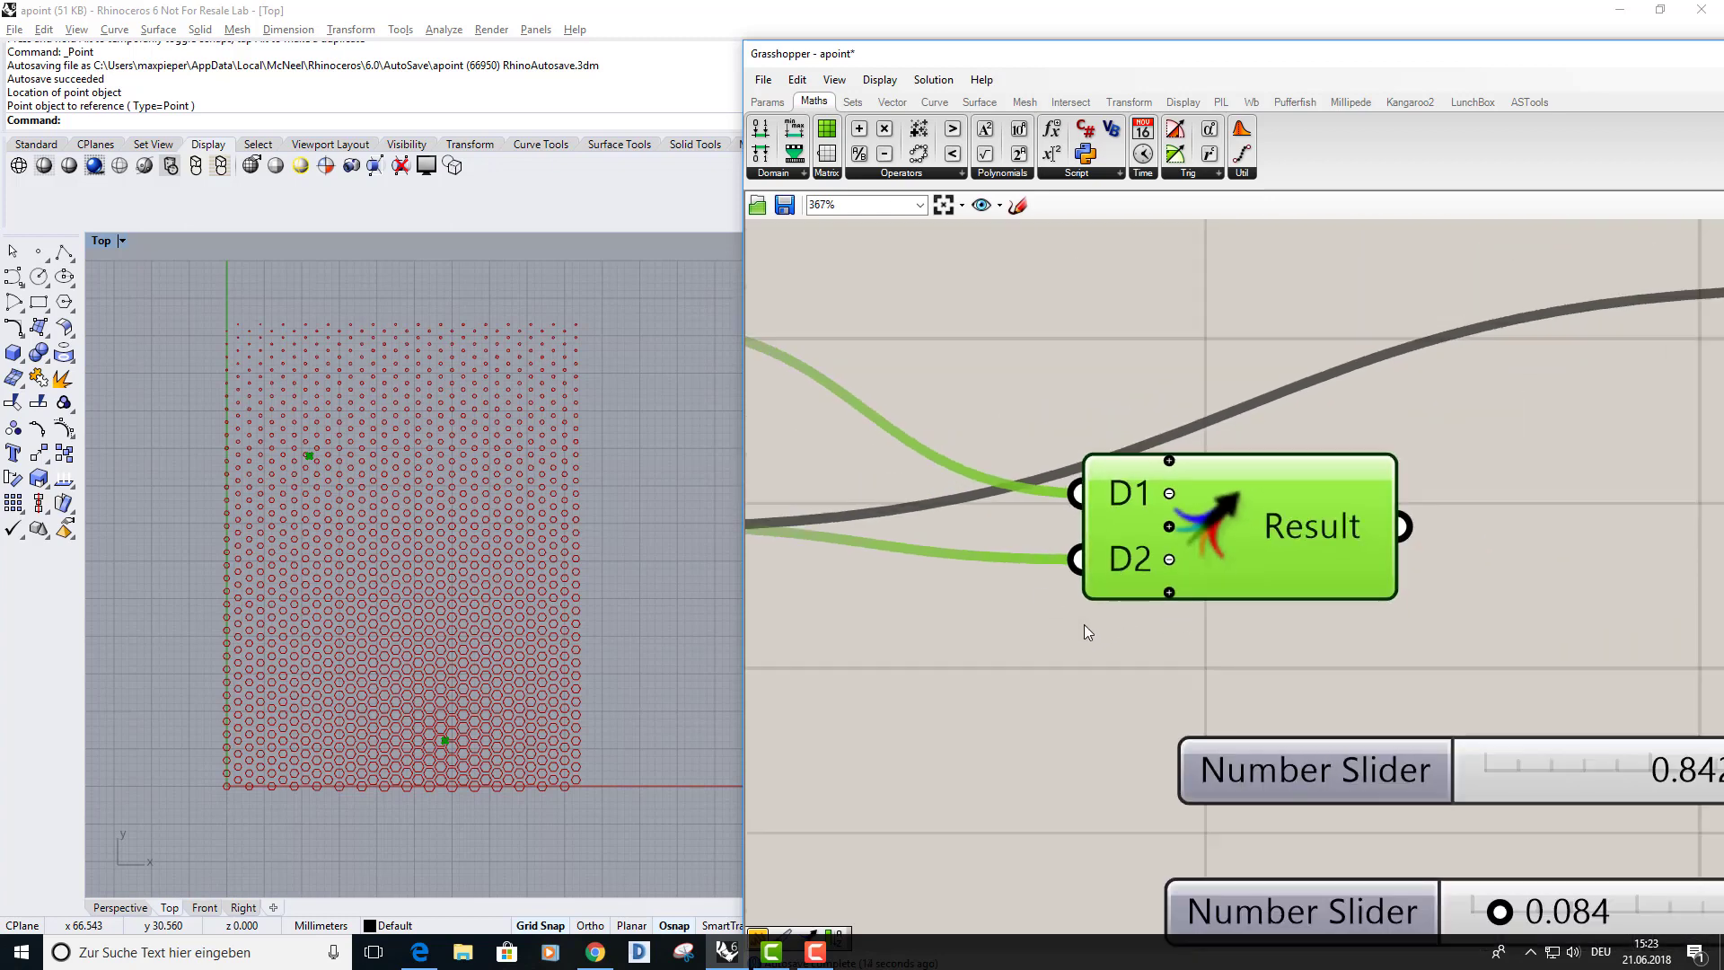
scroll(1036, 692, down, 2)
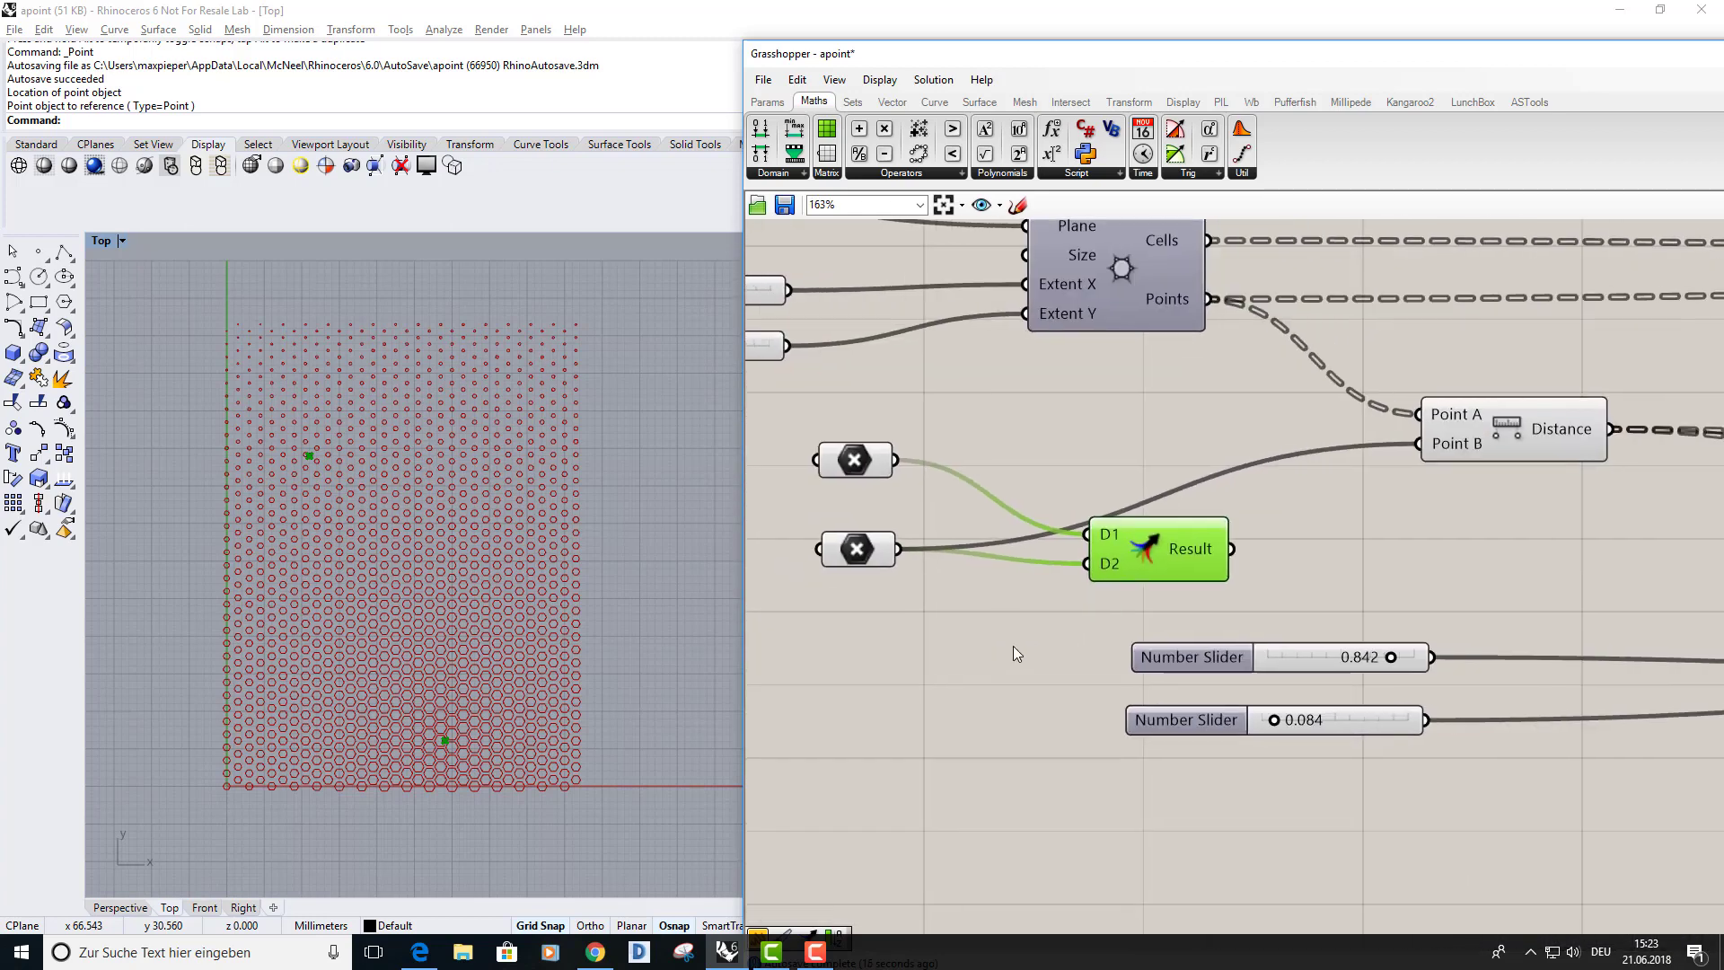
scroll(1212, 601, down, 2)
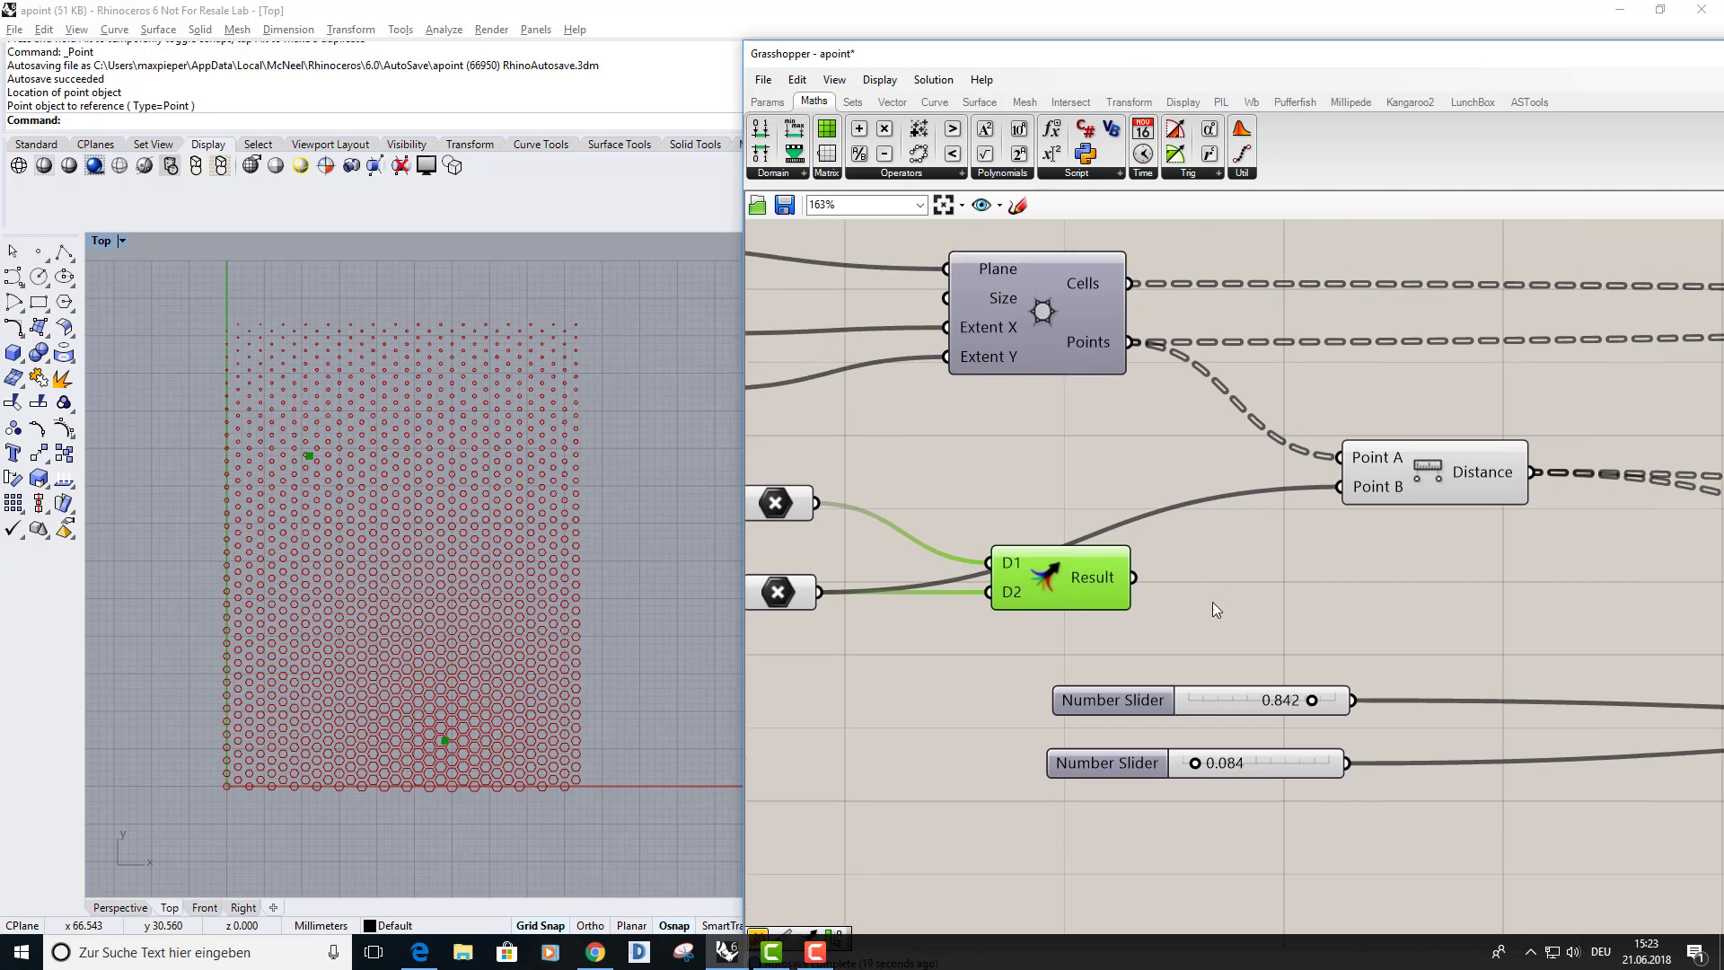
right_drag(1167, 602, 1158, 602)
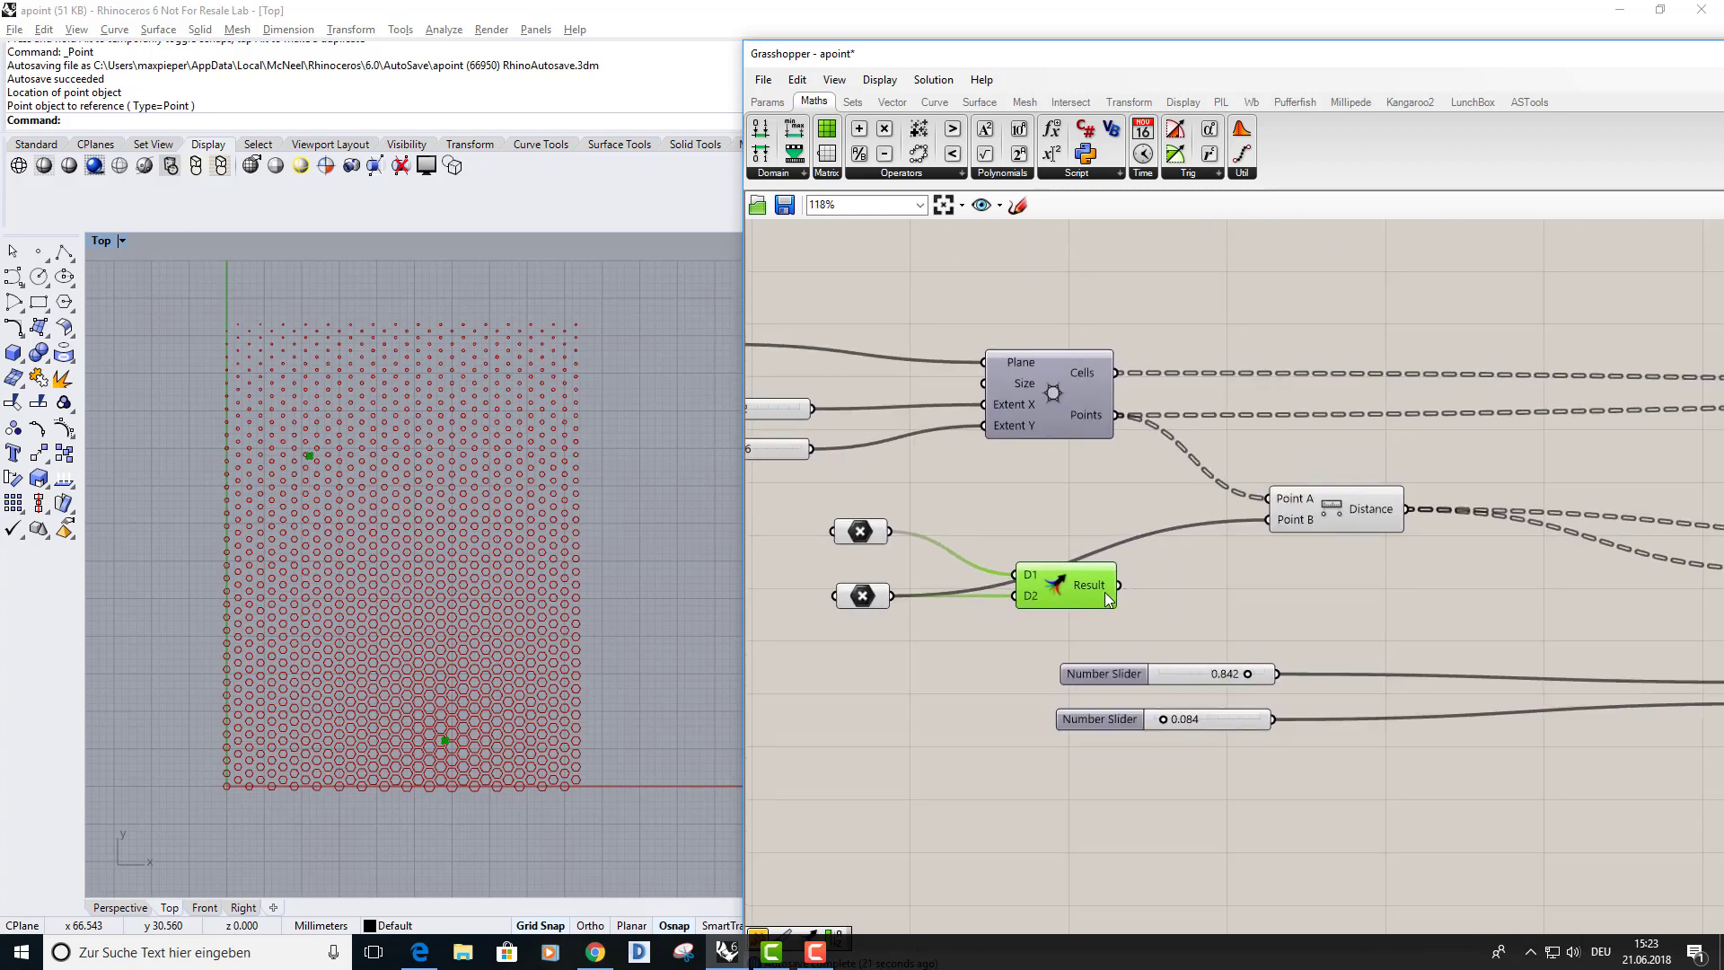
drag(1103, 599, 1186, 618)
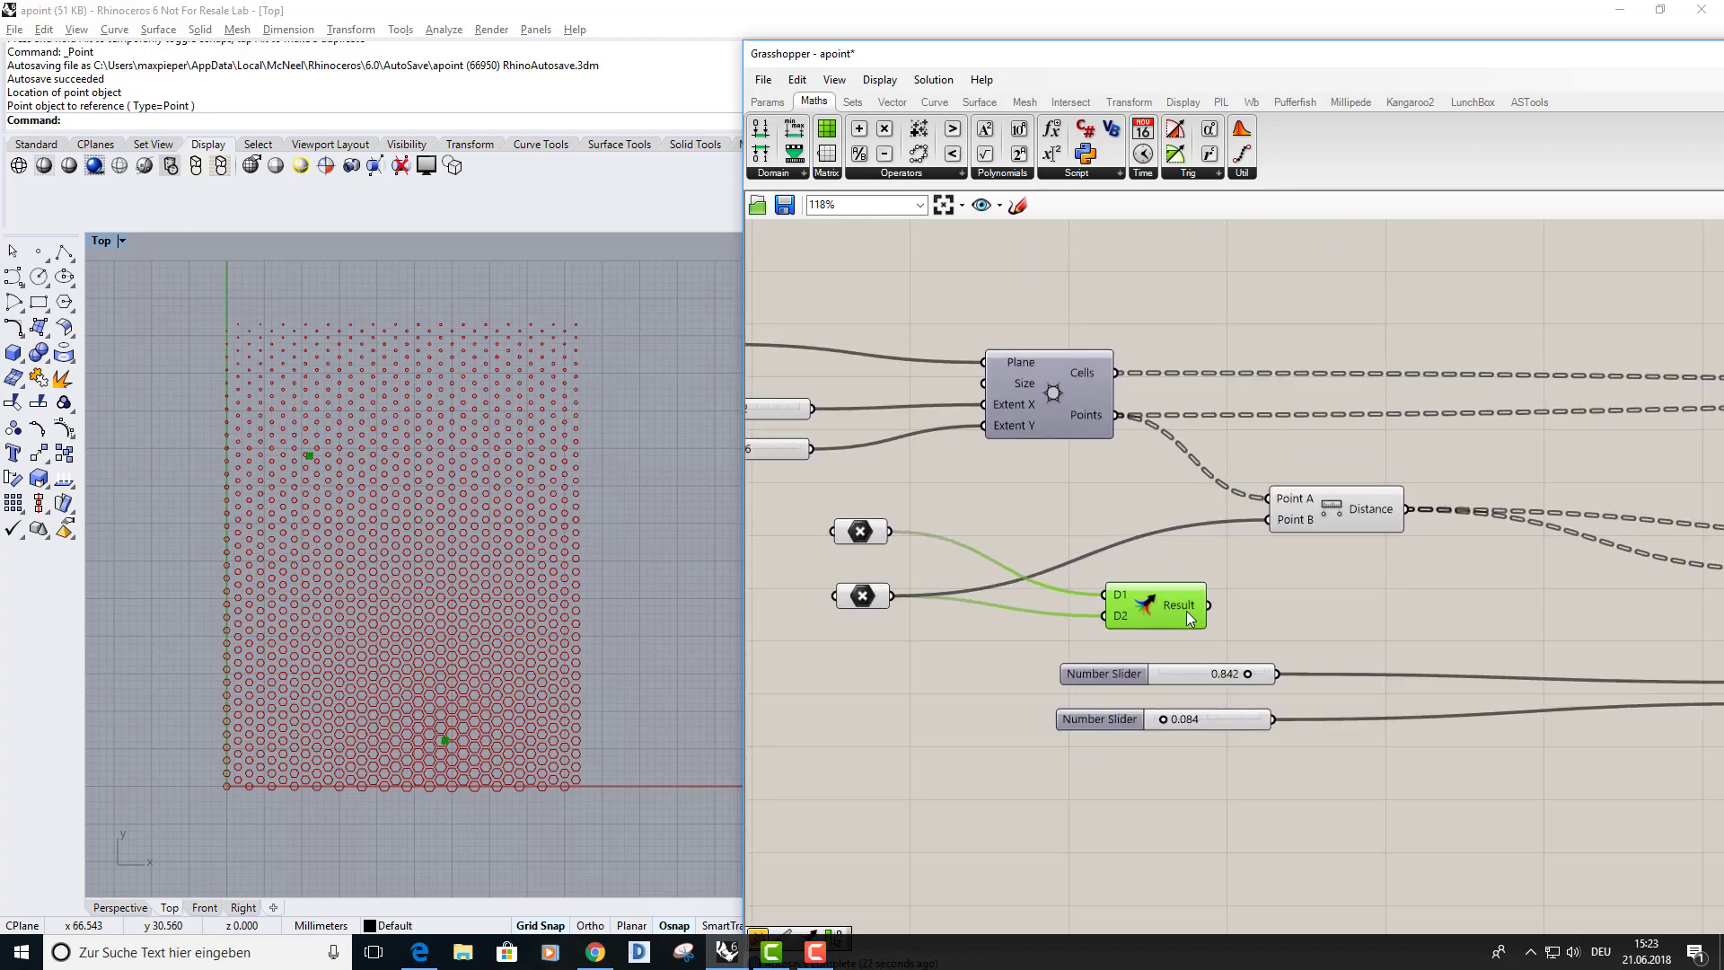
Lock the Grasshopper solver from the canvas menu, then zoom out.
right_click(1101, 500)
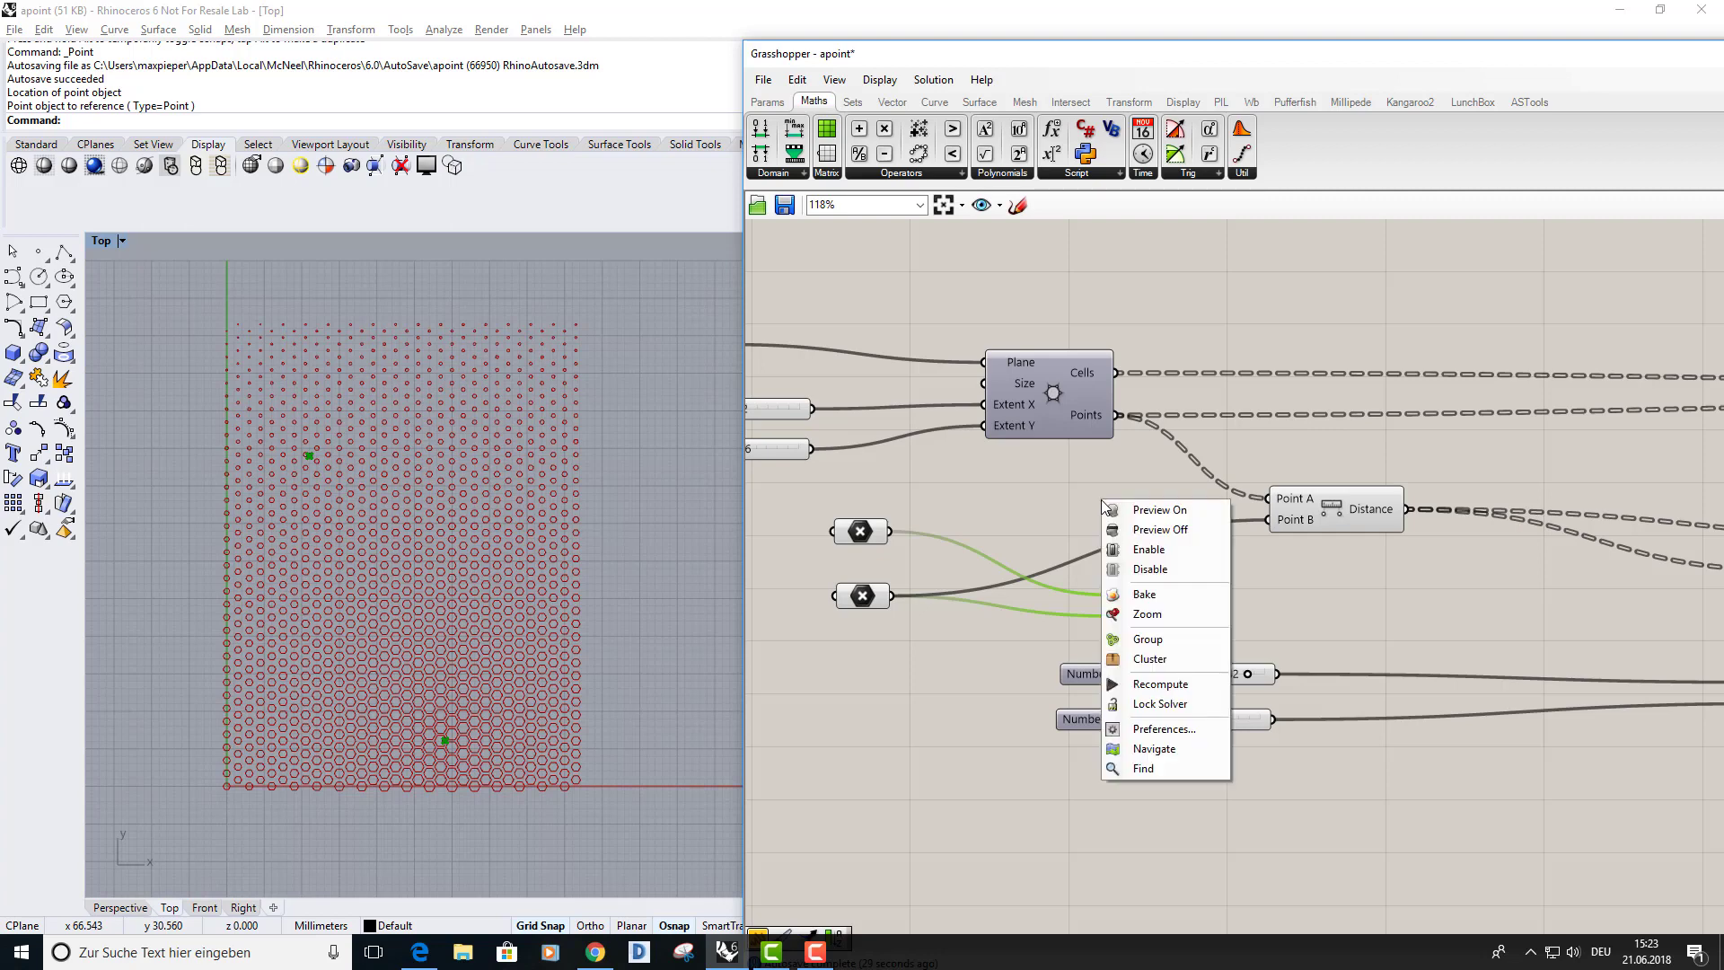
click(1129, 705)
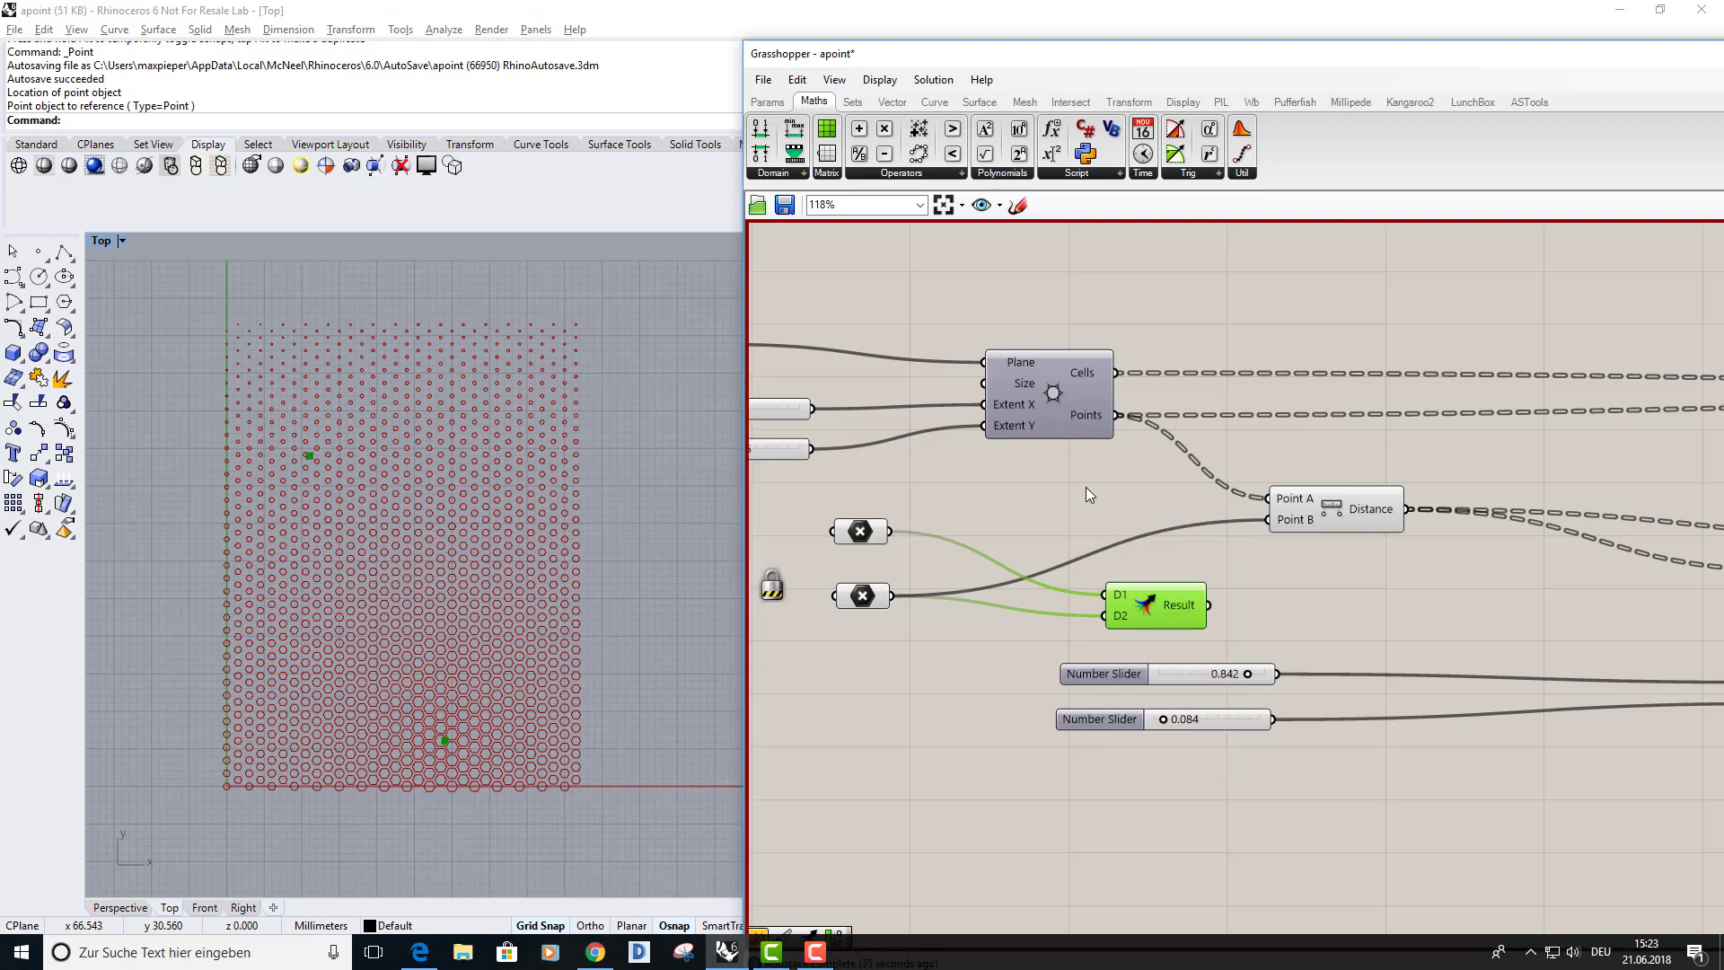
scroll(1236, 483, down, 4)
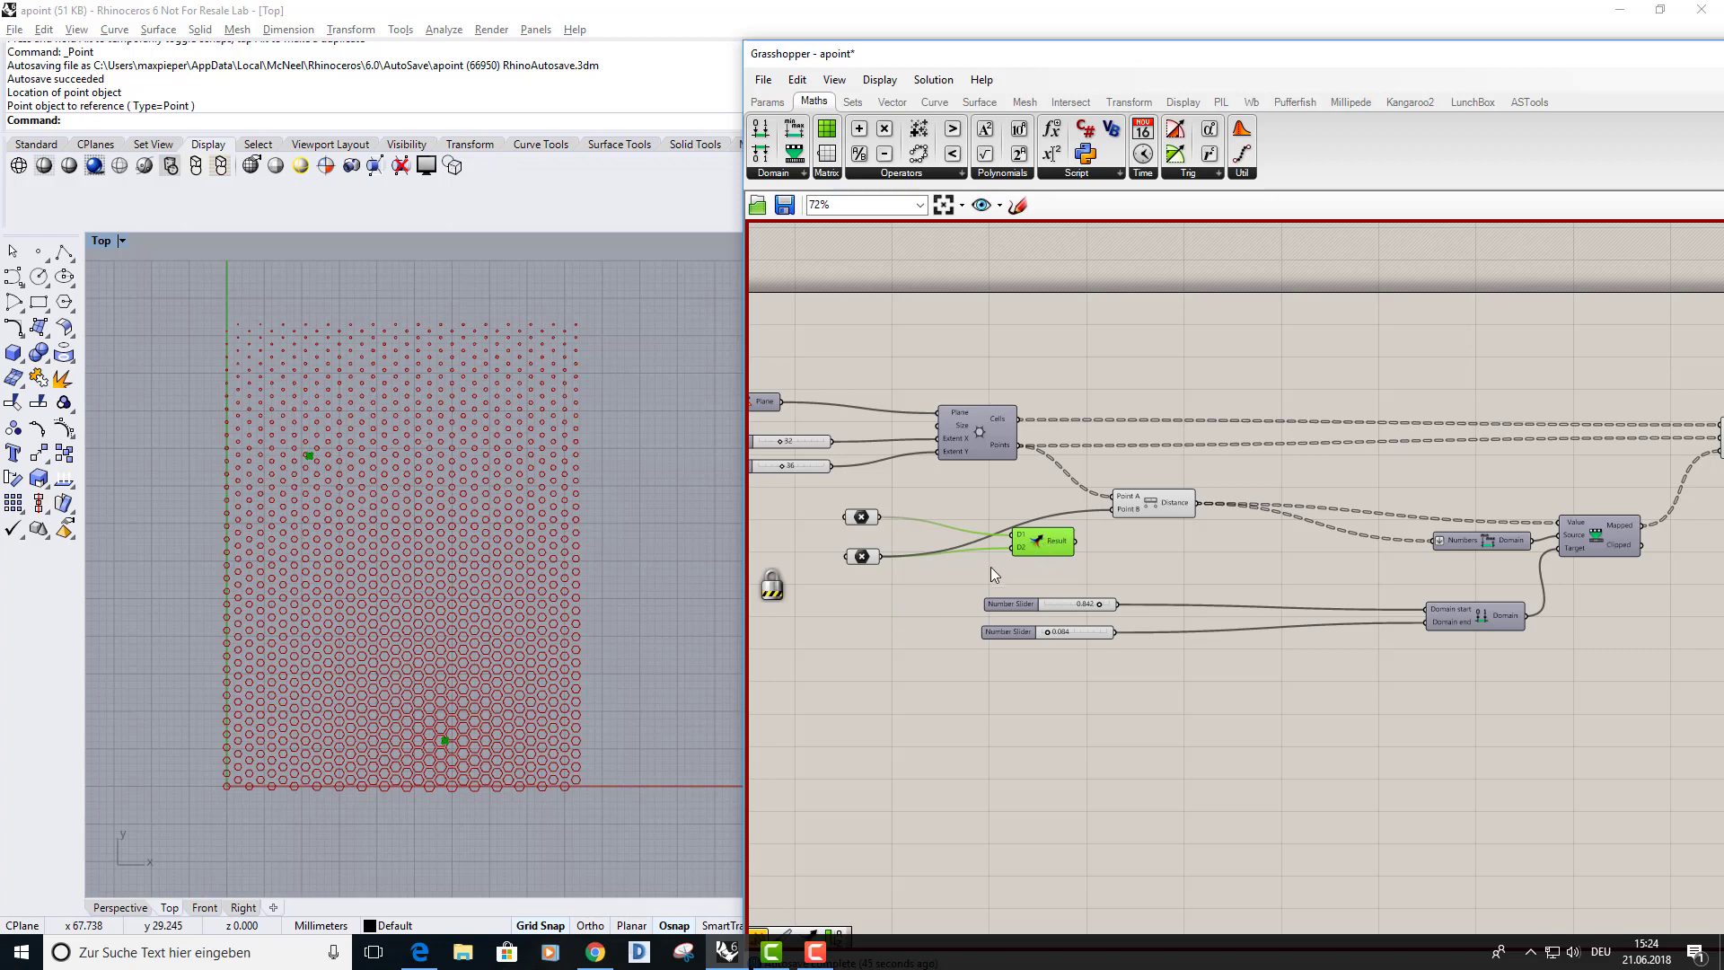
Connect Merge's Result output to the Distance component's Point B input.
right_drag(989, 567, 1068, 574)
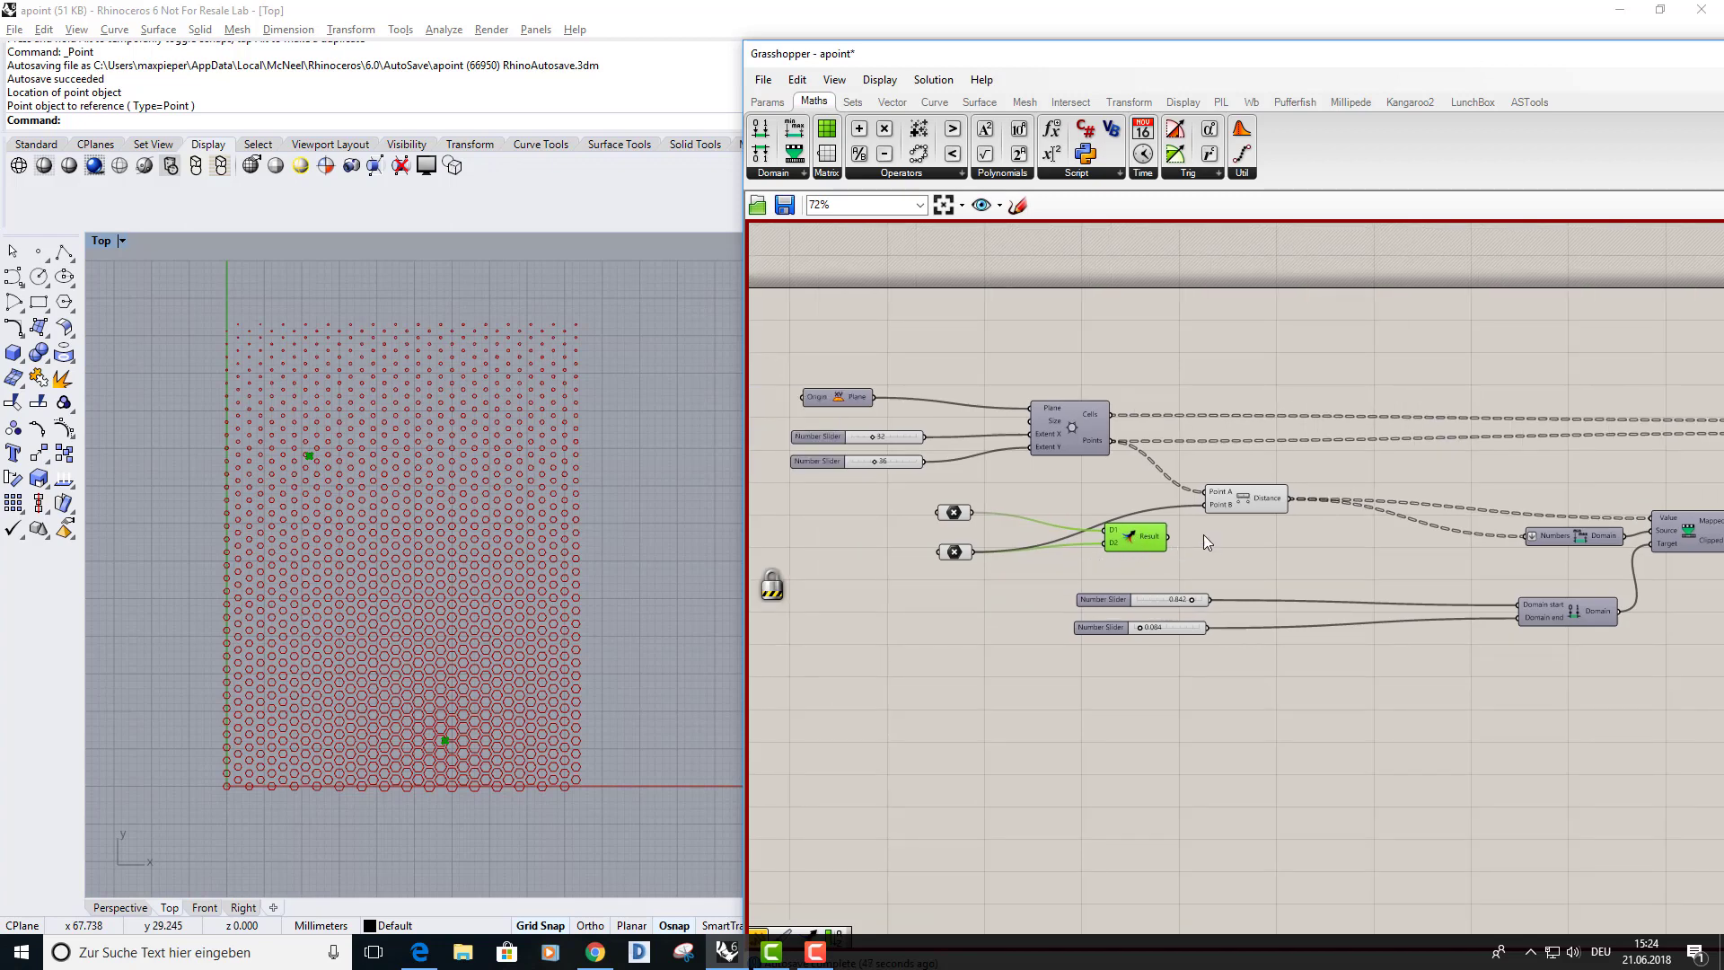
scroll(1203, 535, up, 3)
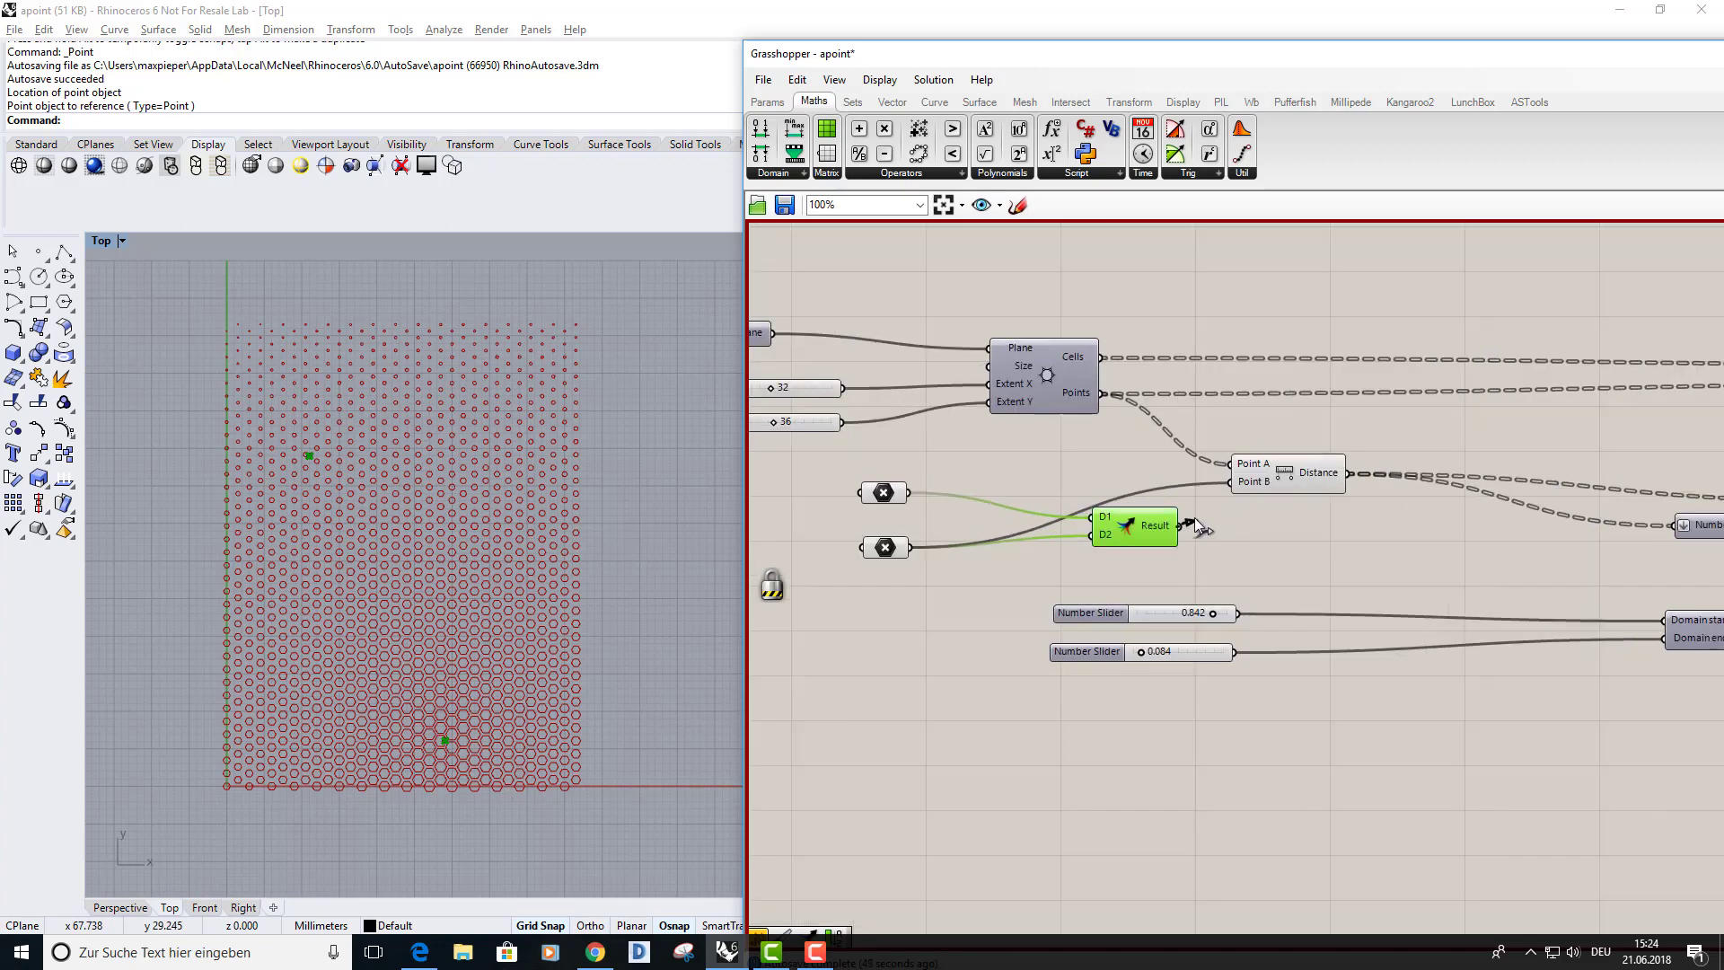
drag(1180, 528, 1134, 519)
right_drag(1396, 521, 1242, 486)
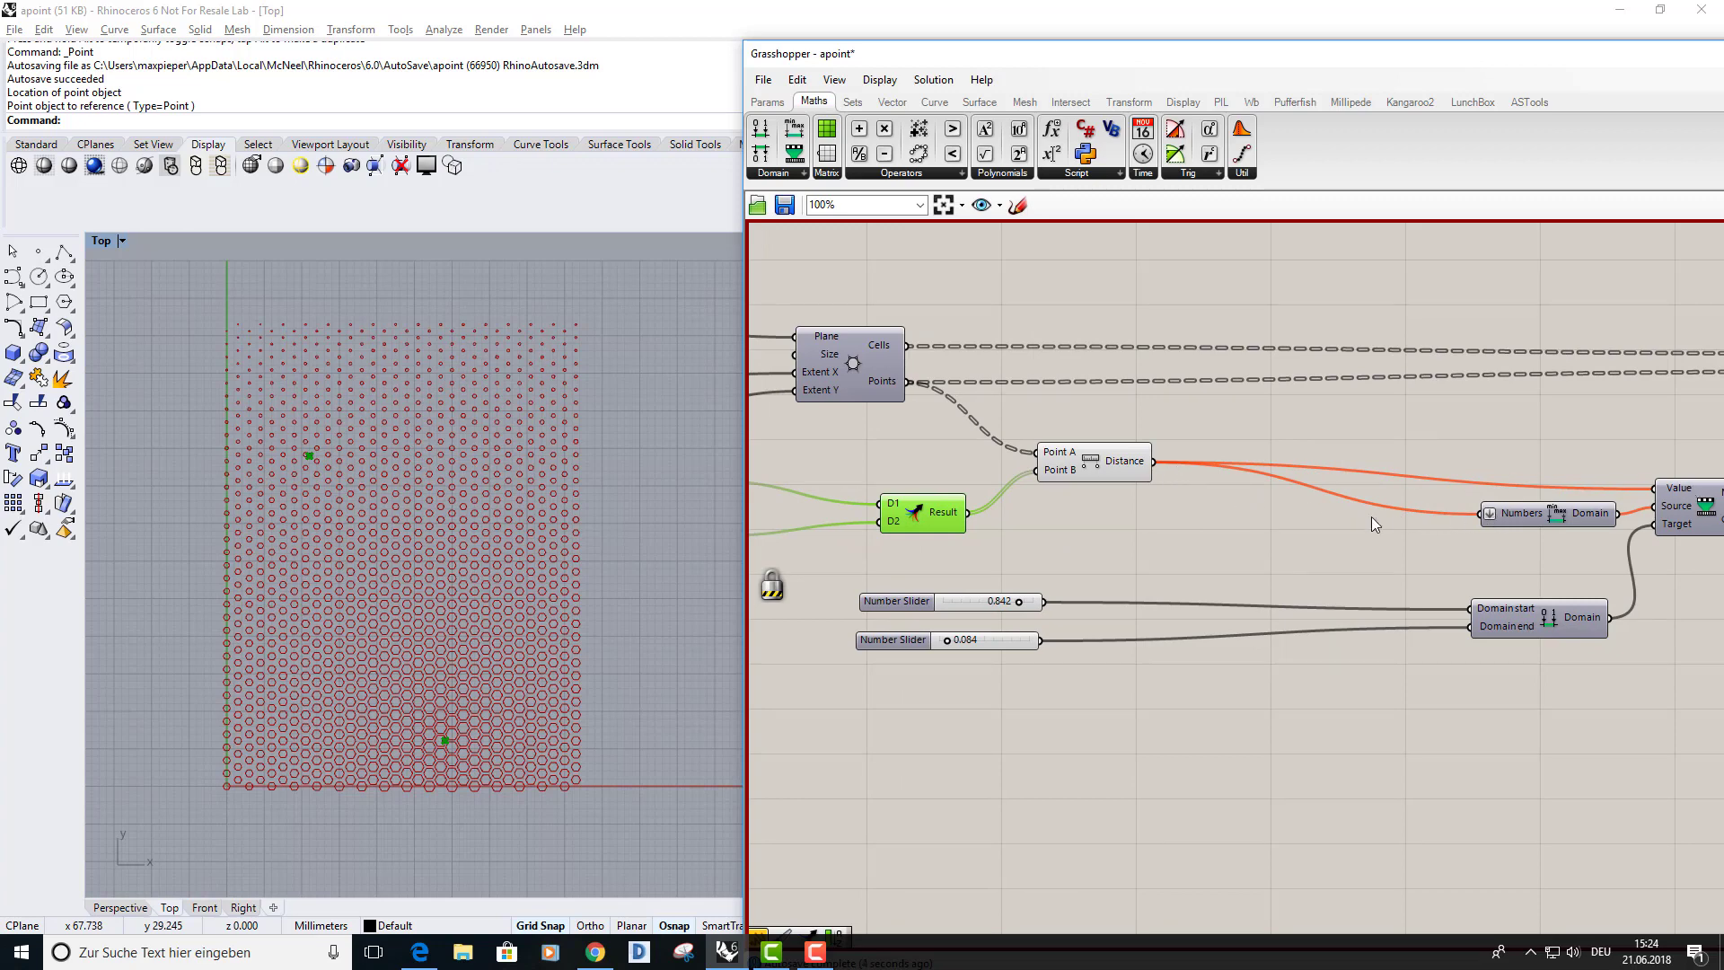
click(1542, 518)
click(1185, 532)
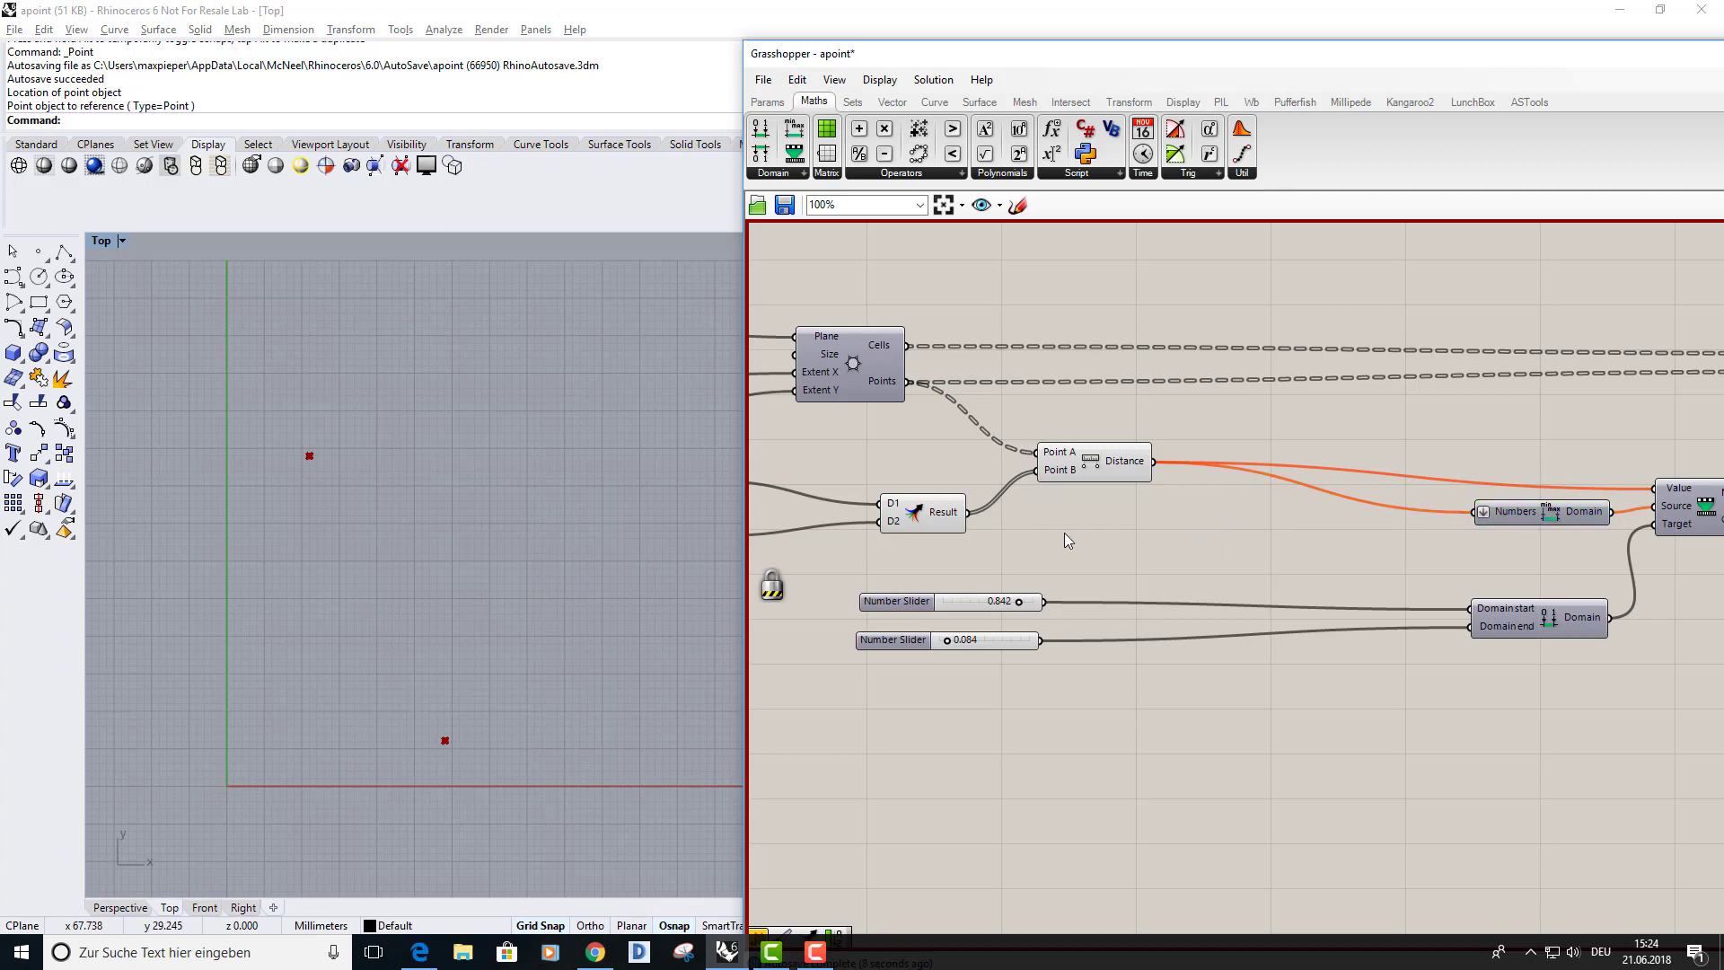
right_drag(1064, 532, 1243, 534)
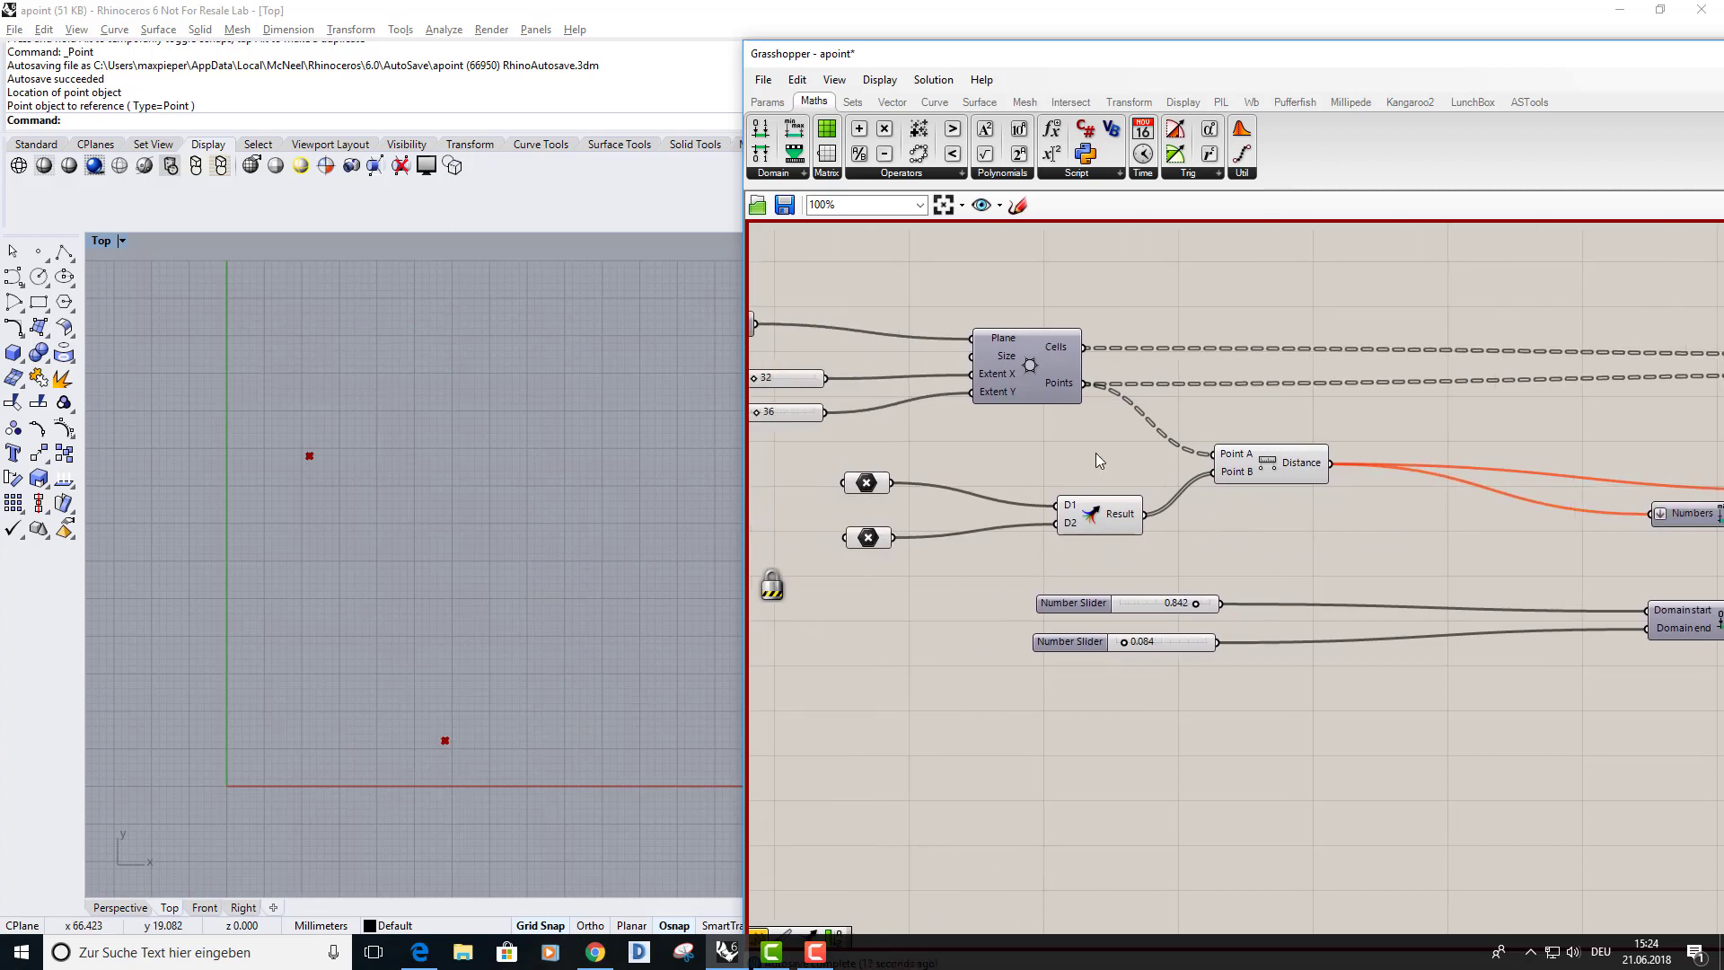
Flatten the hexagonal grid's Points and Cells outputs.
scroll(1067, 386, up, 2)
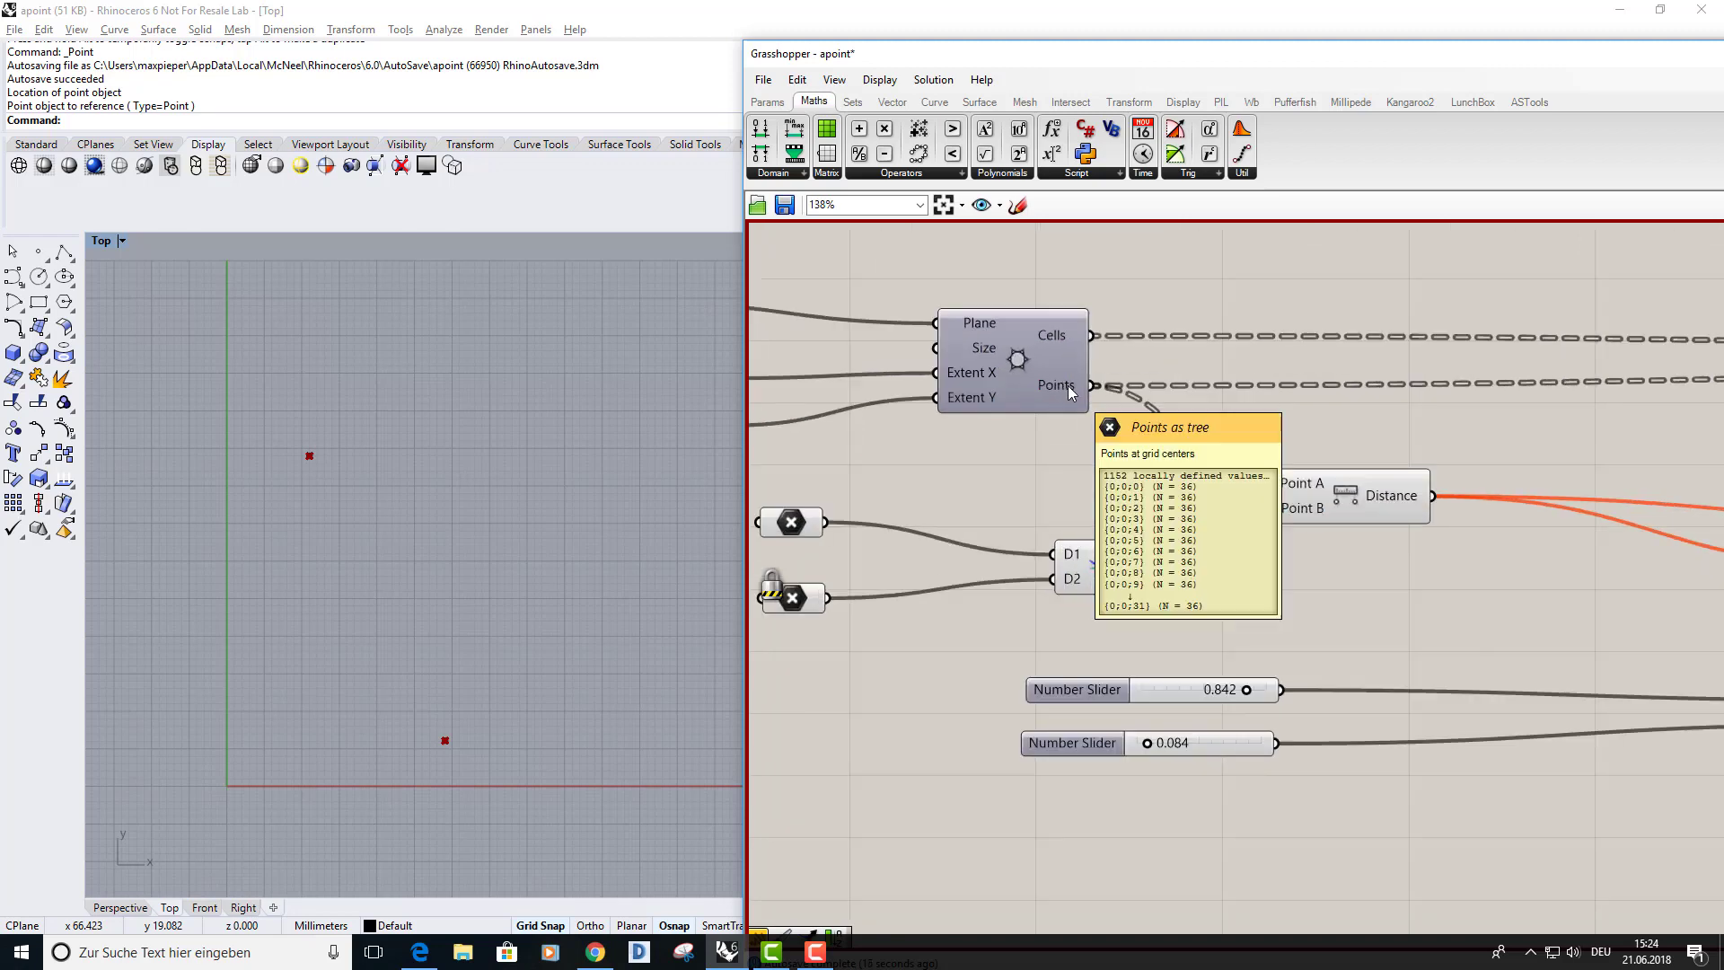
right_click(1068, 385)
click(1113, 482)
right_click(1055, 340)
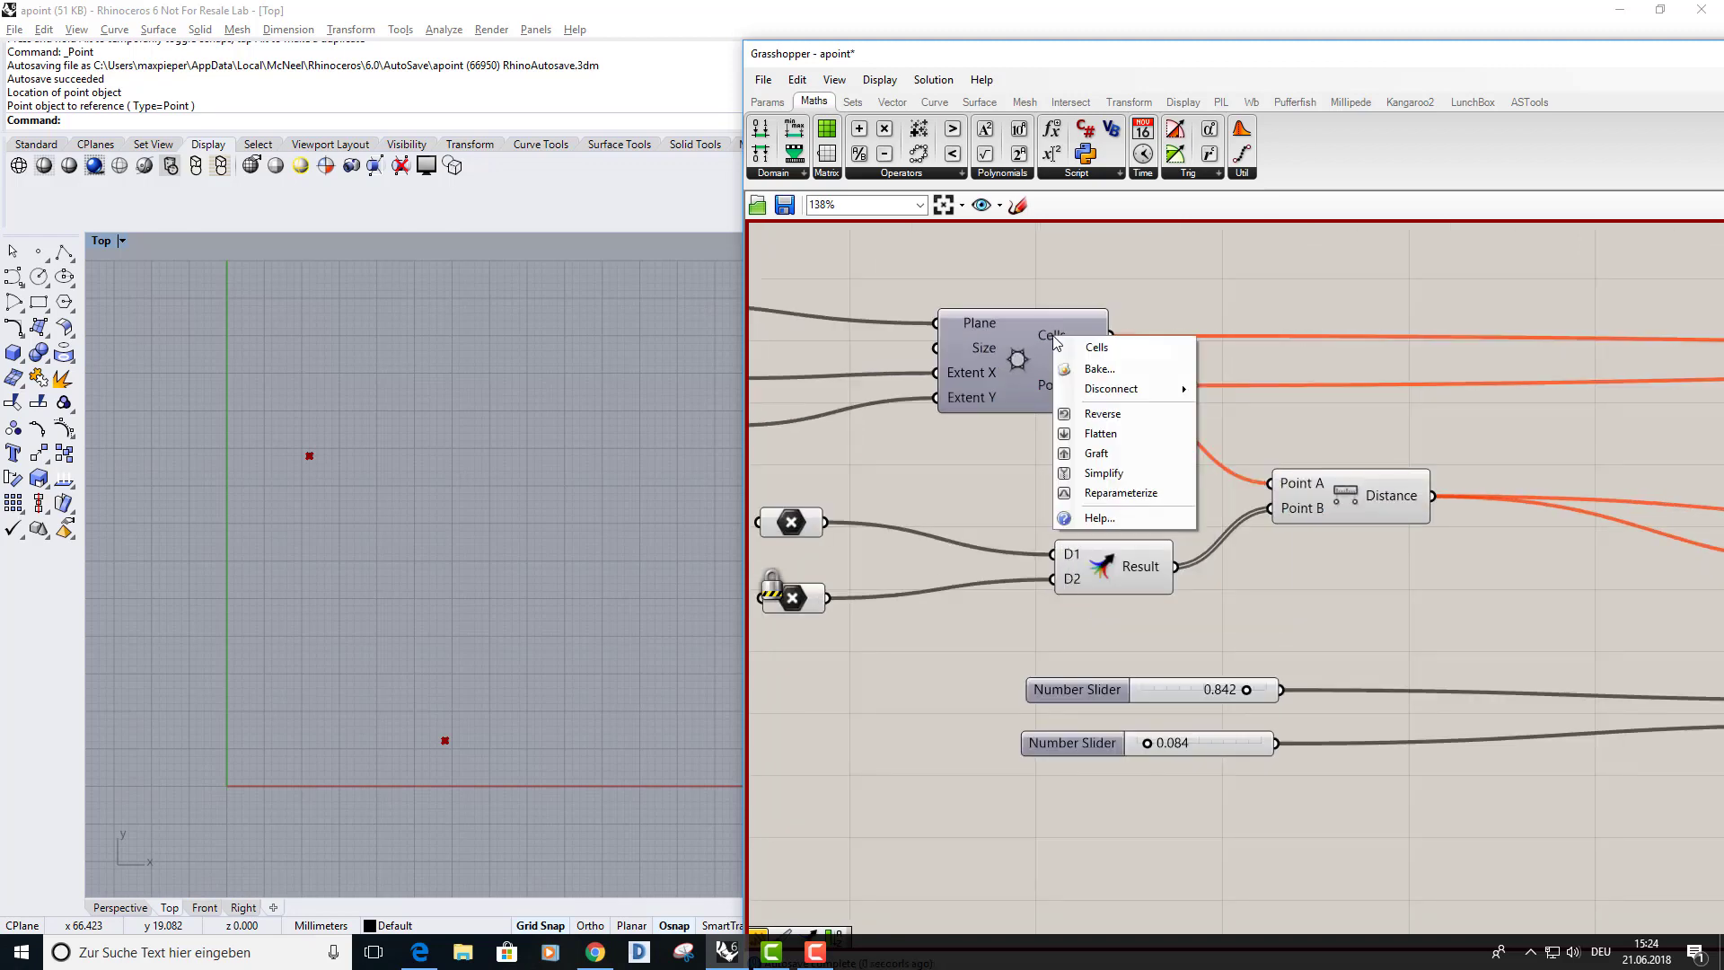
click(1101, 432)
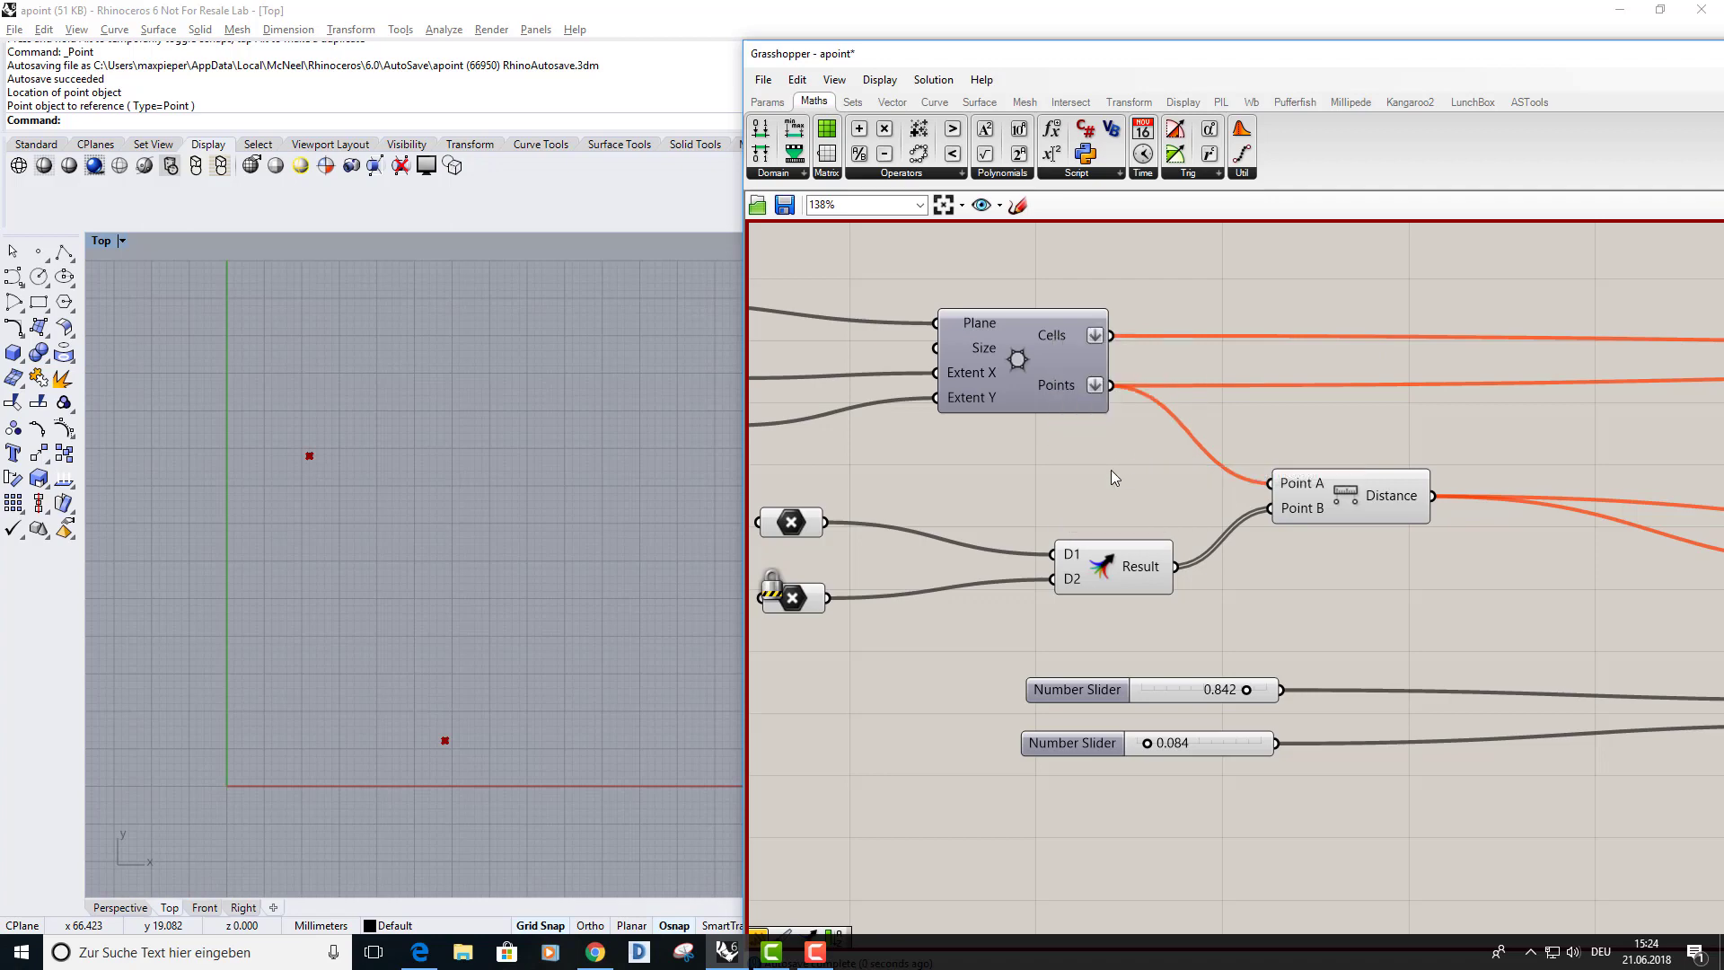
Graft Distance's Point A input and push downstream components right to make room.
scroll(1296, 491, up, 3)
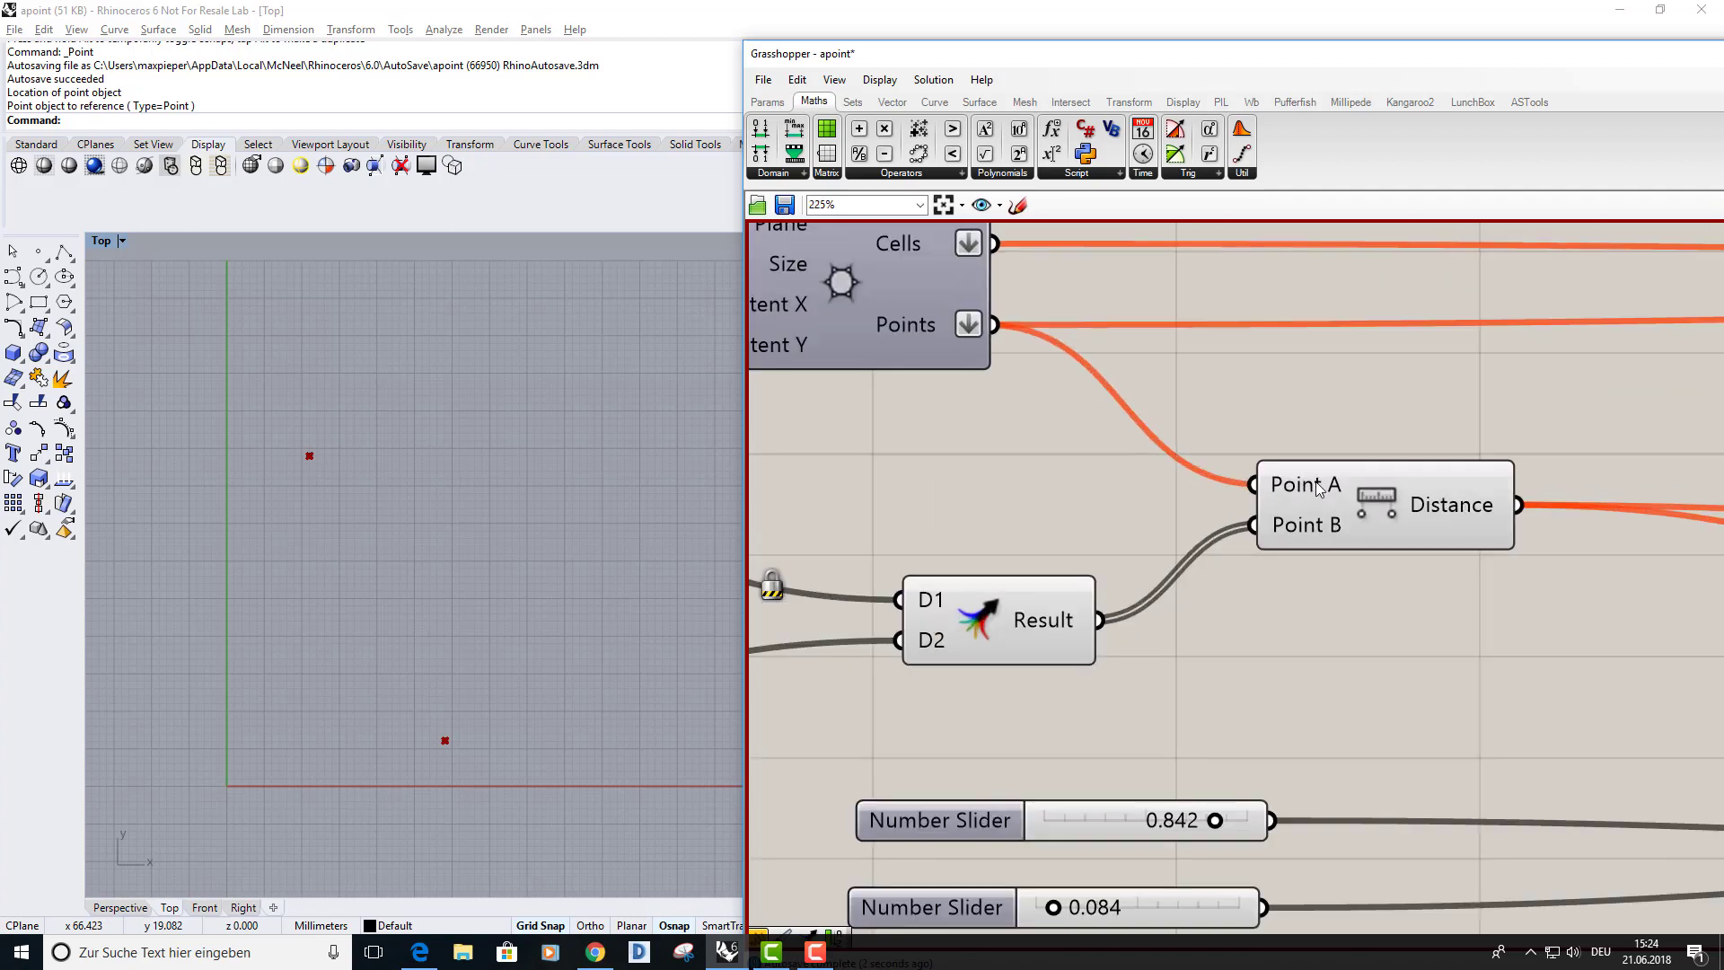
right_click(1309, 485)
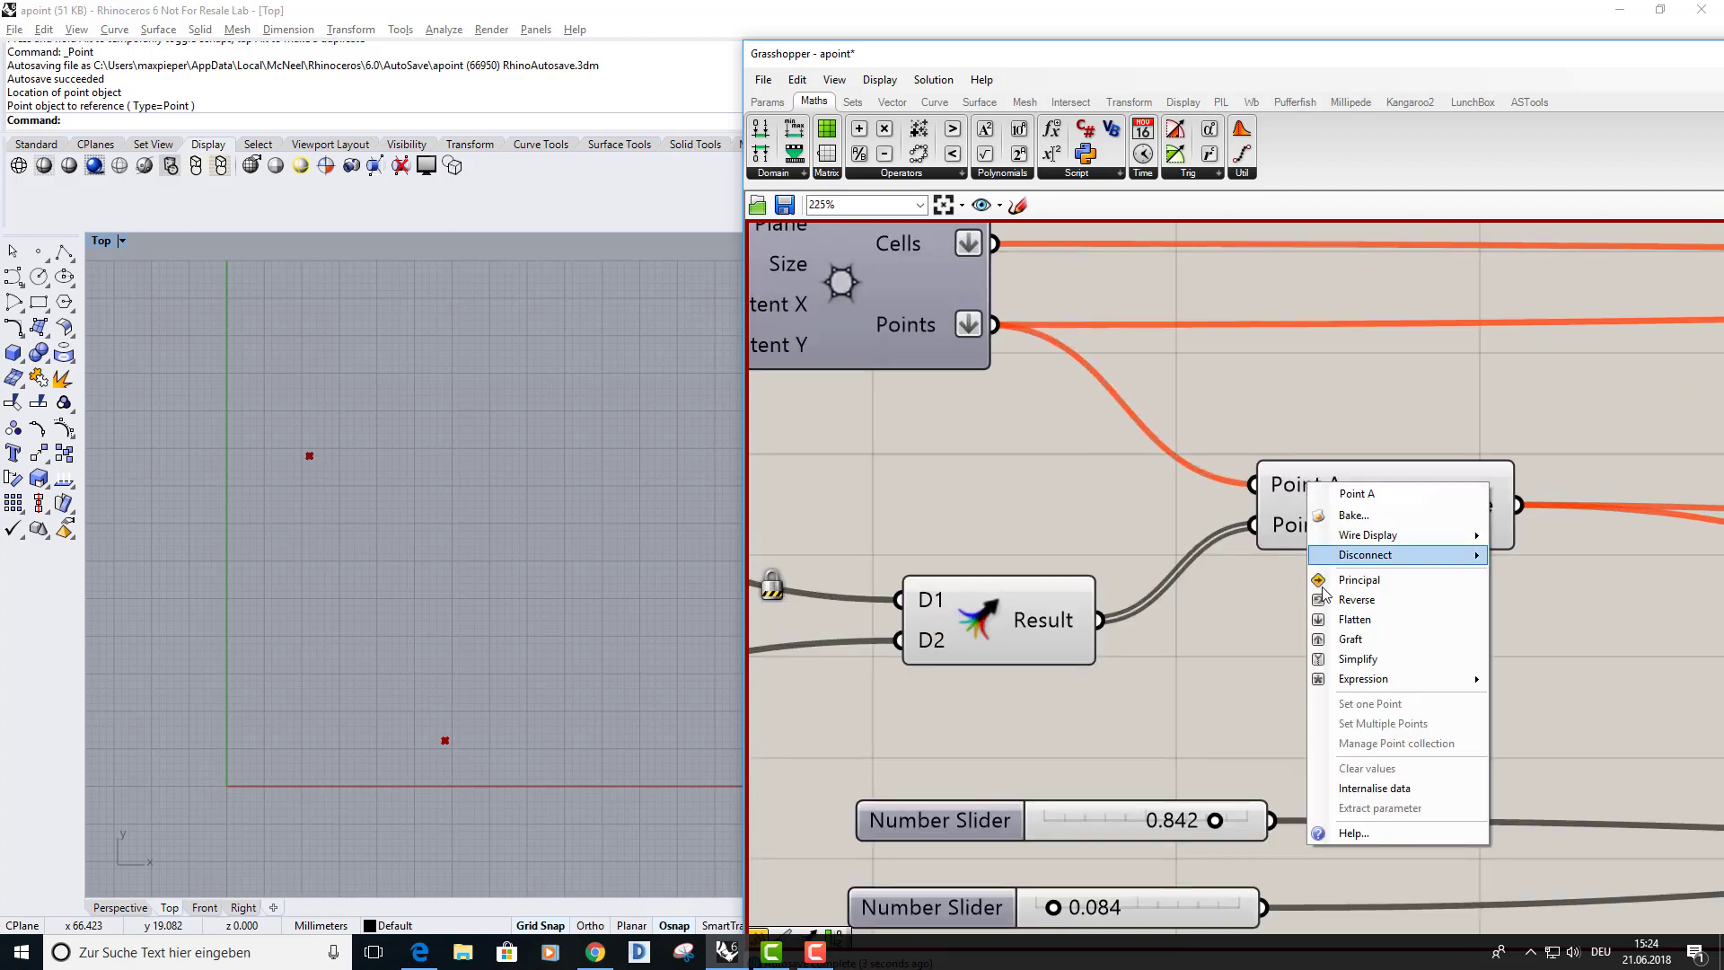
click(1358, 642)
scroll(1395, 600, down, 3)
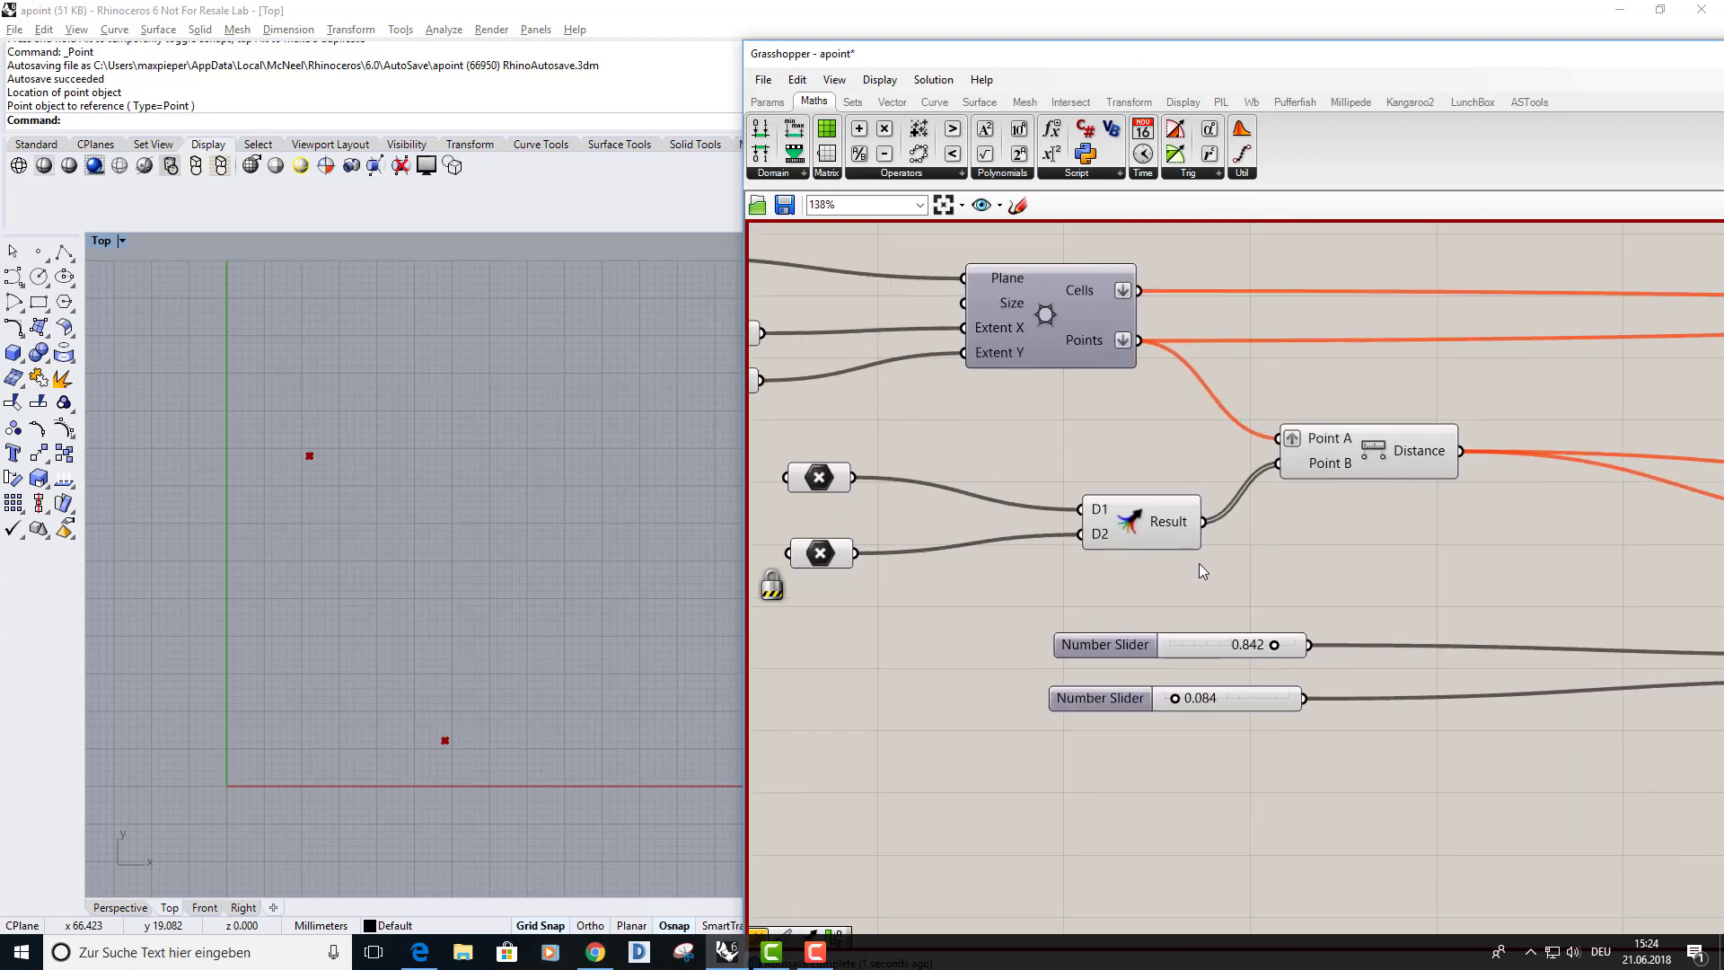
scroll(1199, 563, down, 2)
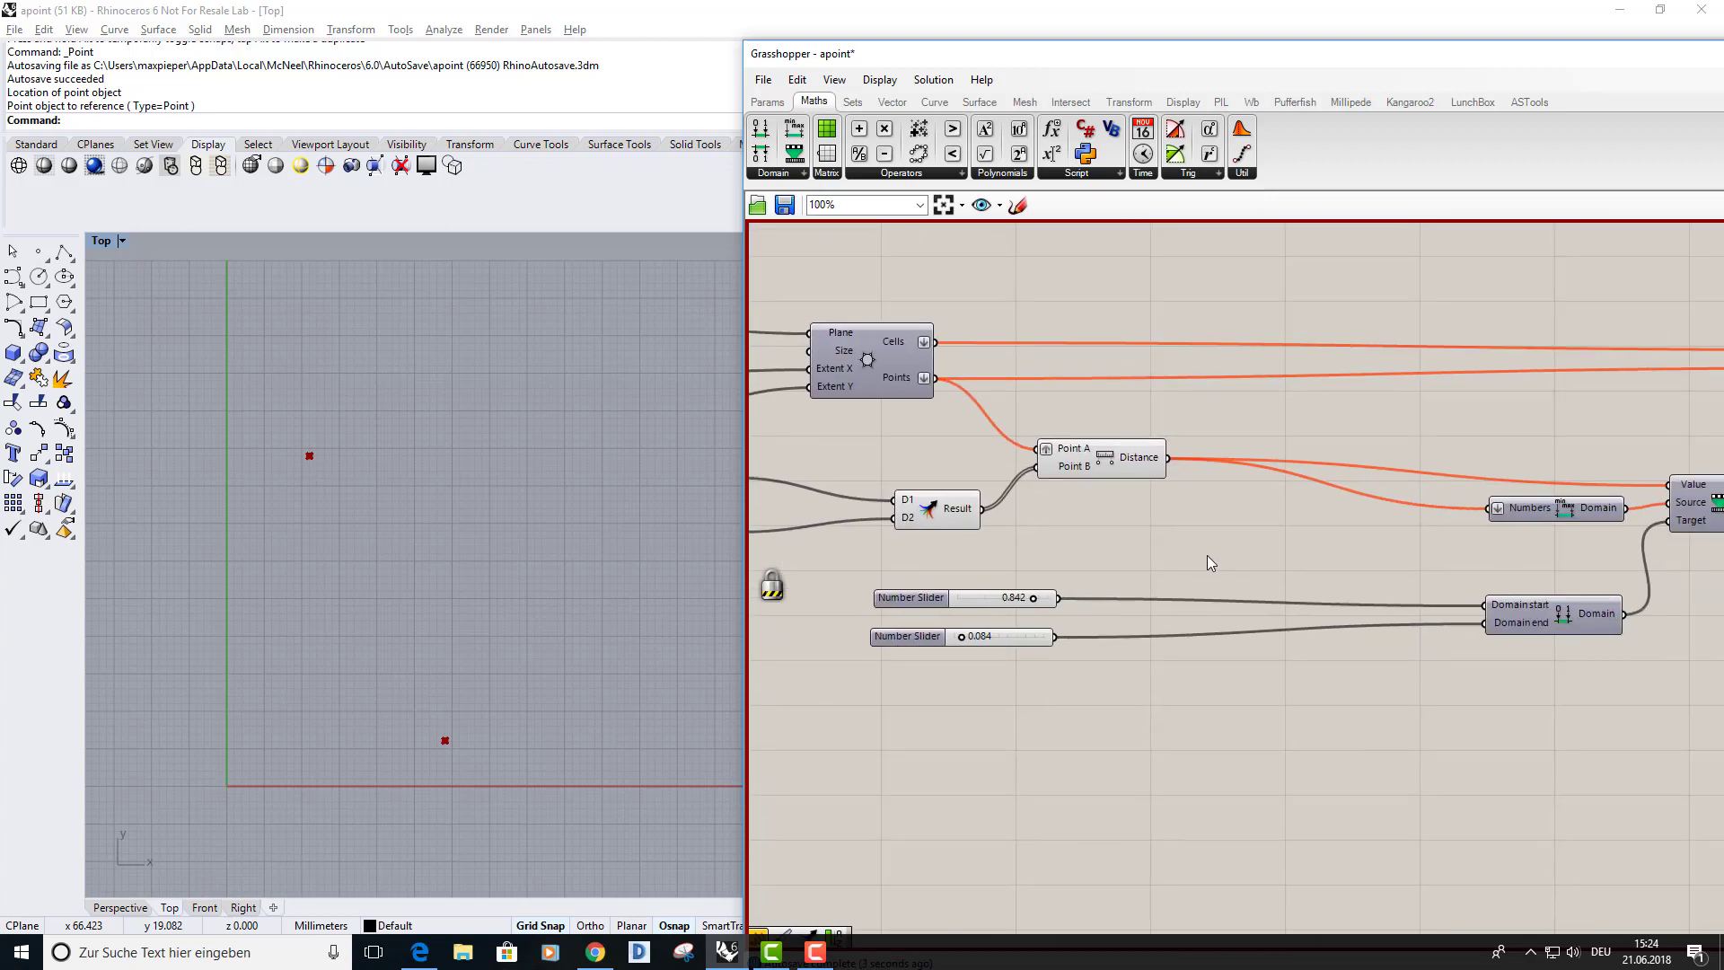
alt+drag(1207, 555, 1323, 552)
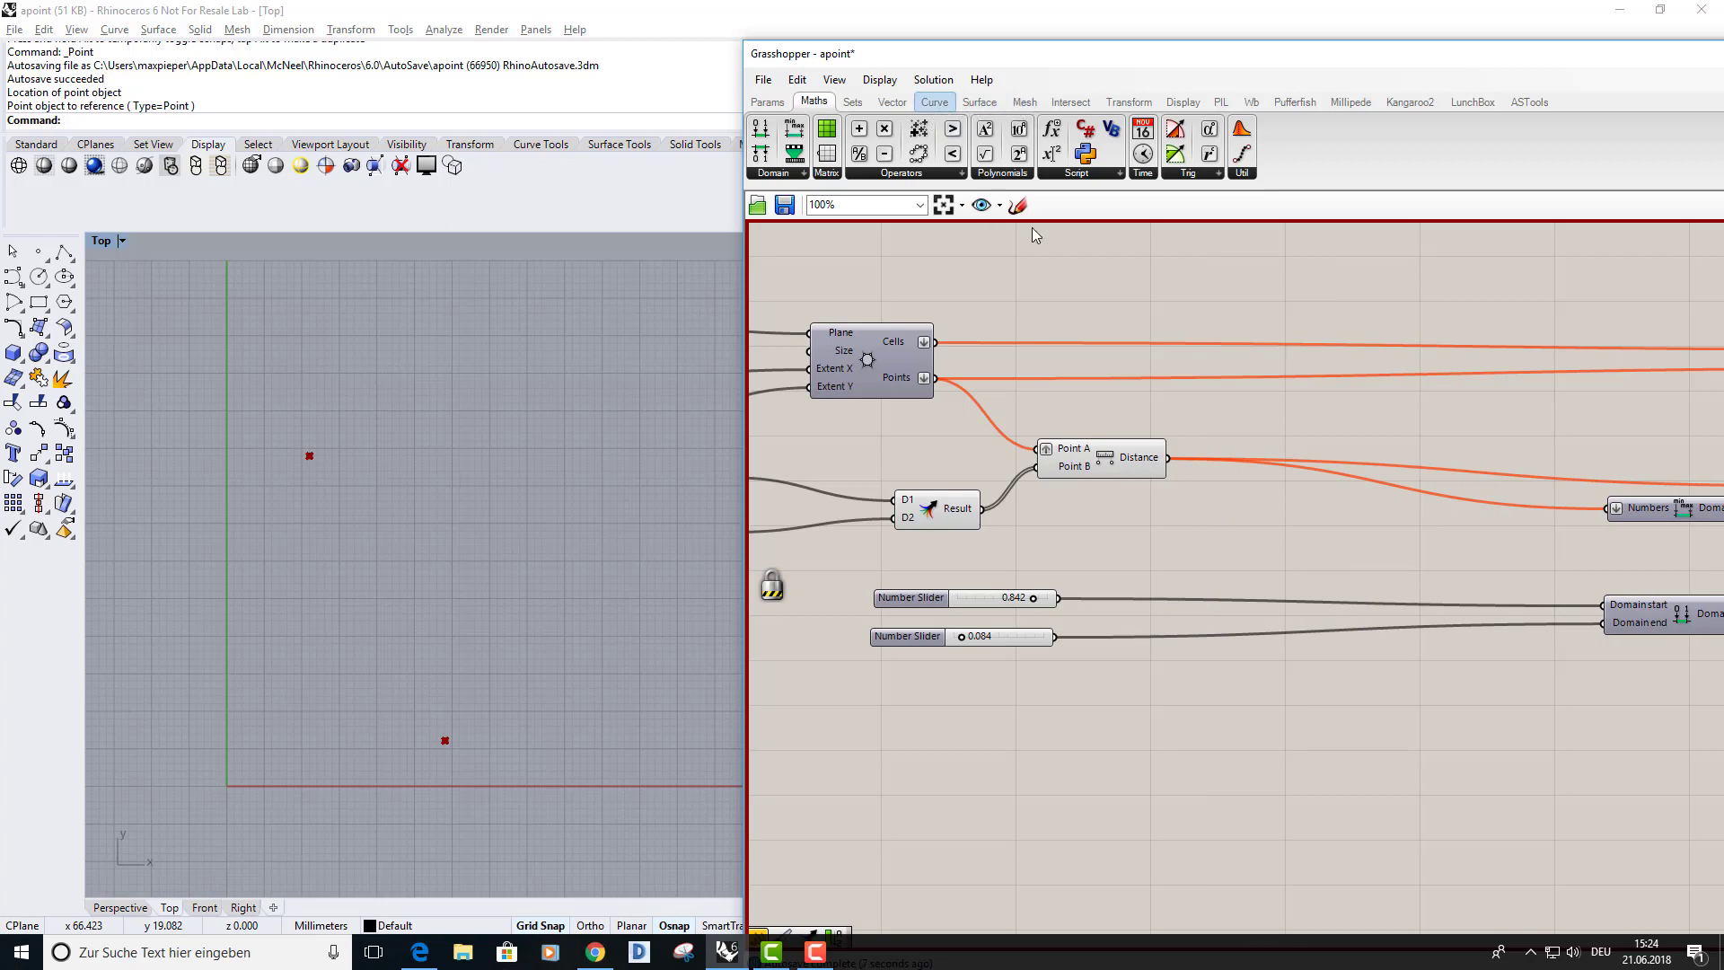
Add a Sort List component and feed the Distance values into its Keys.
double_click(1257, 528)
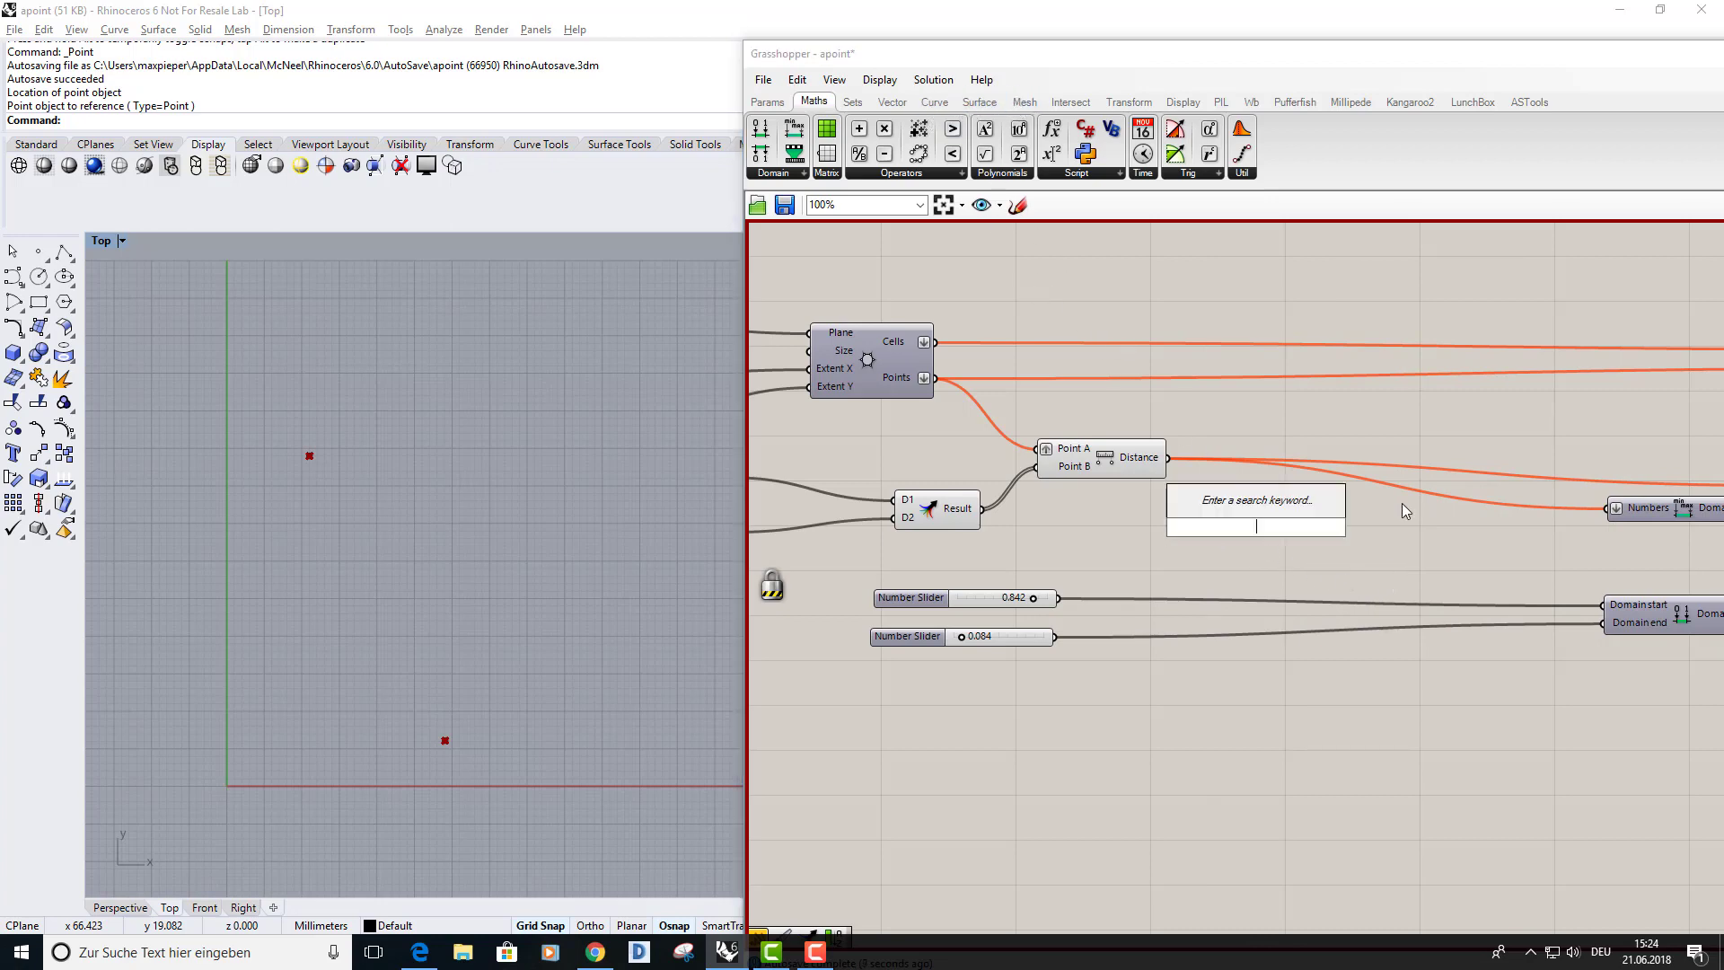
text(sort)
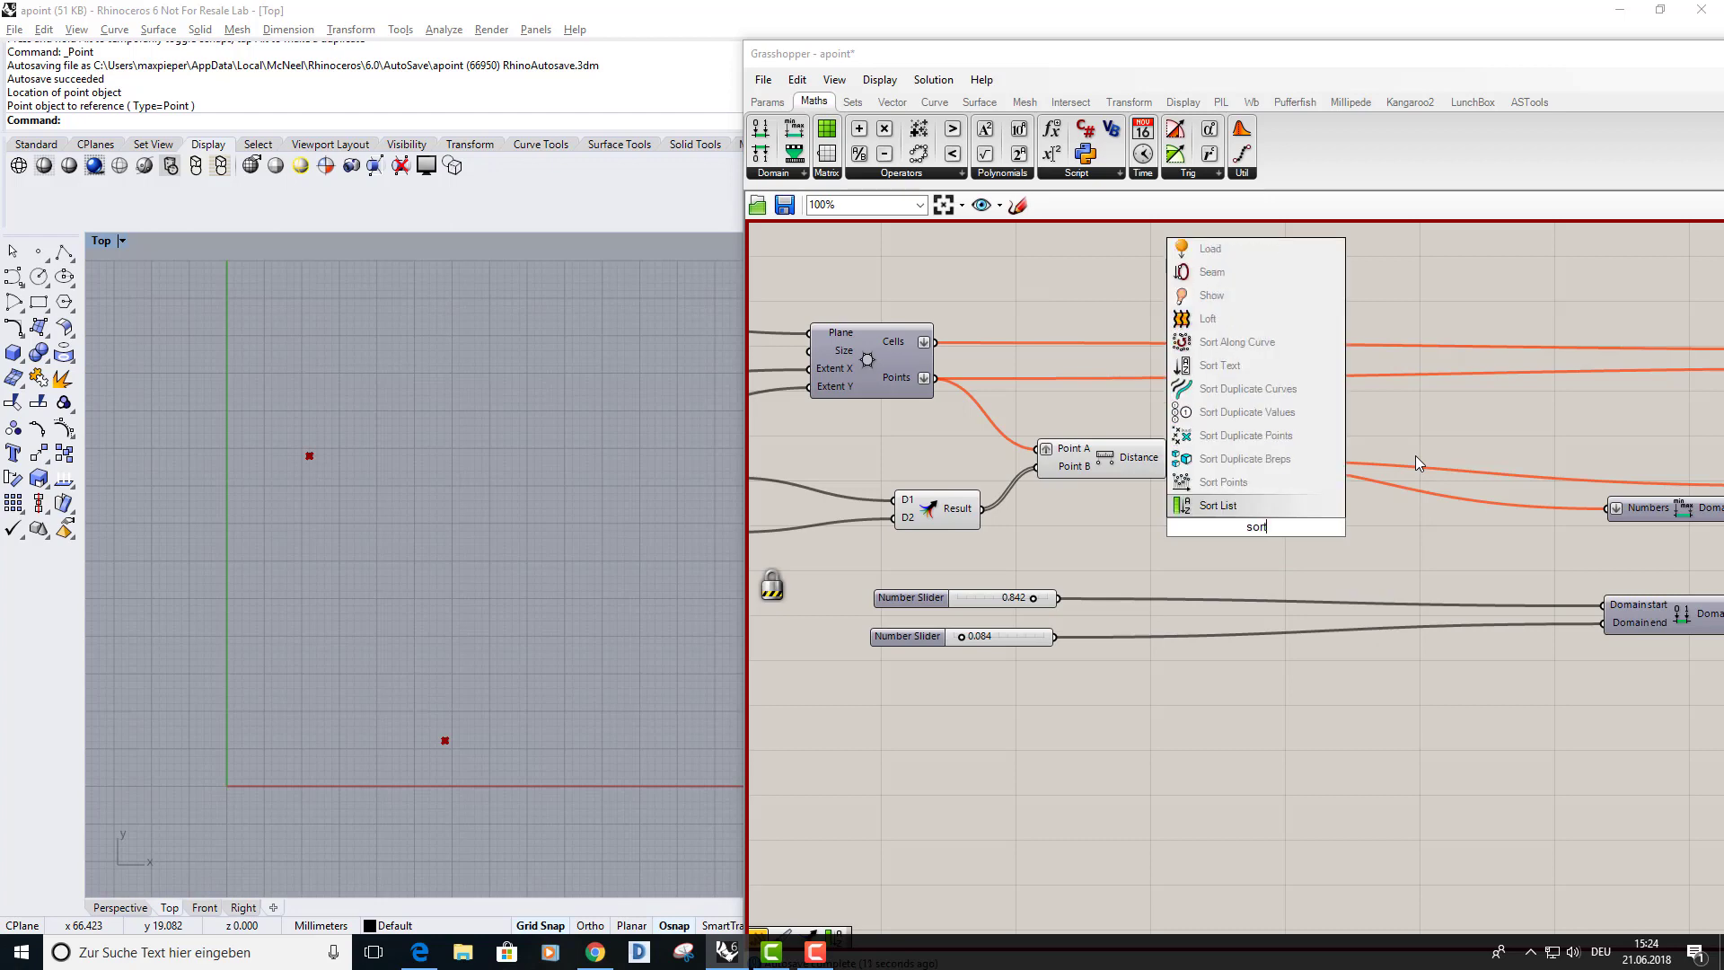
click(1237, 500)
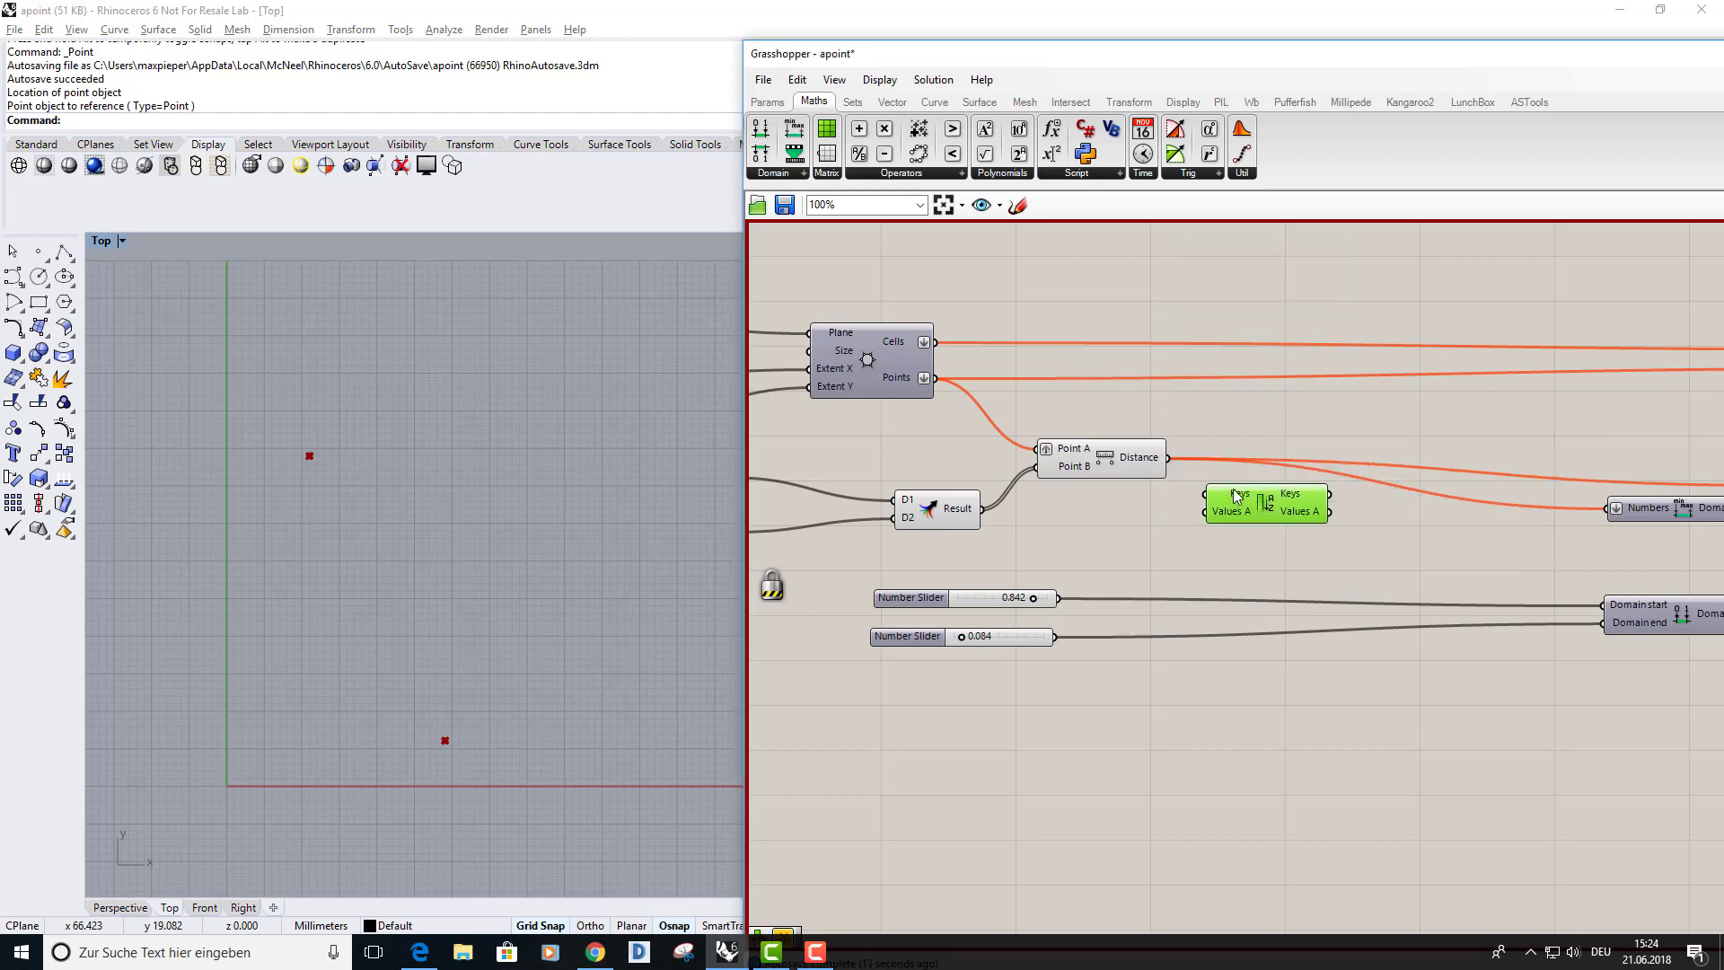
drag(1166, 459, 1205, 494)
Add a List Item component and connect Sort List's sorted Keys to its List input.
double_click(1371, 531)
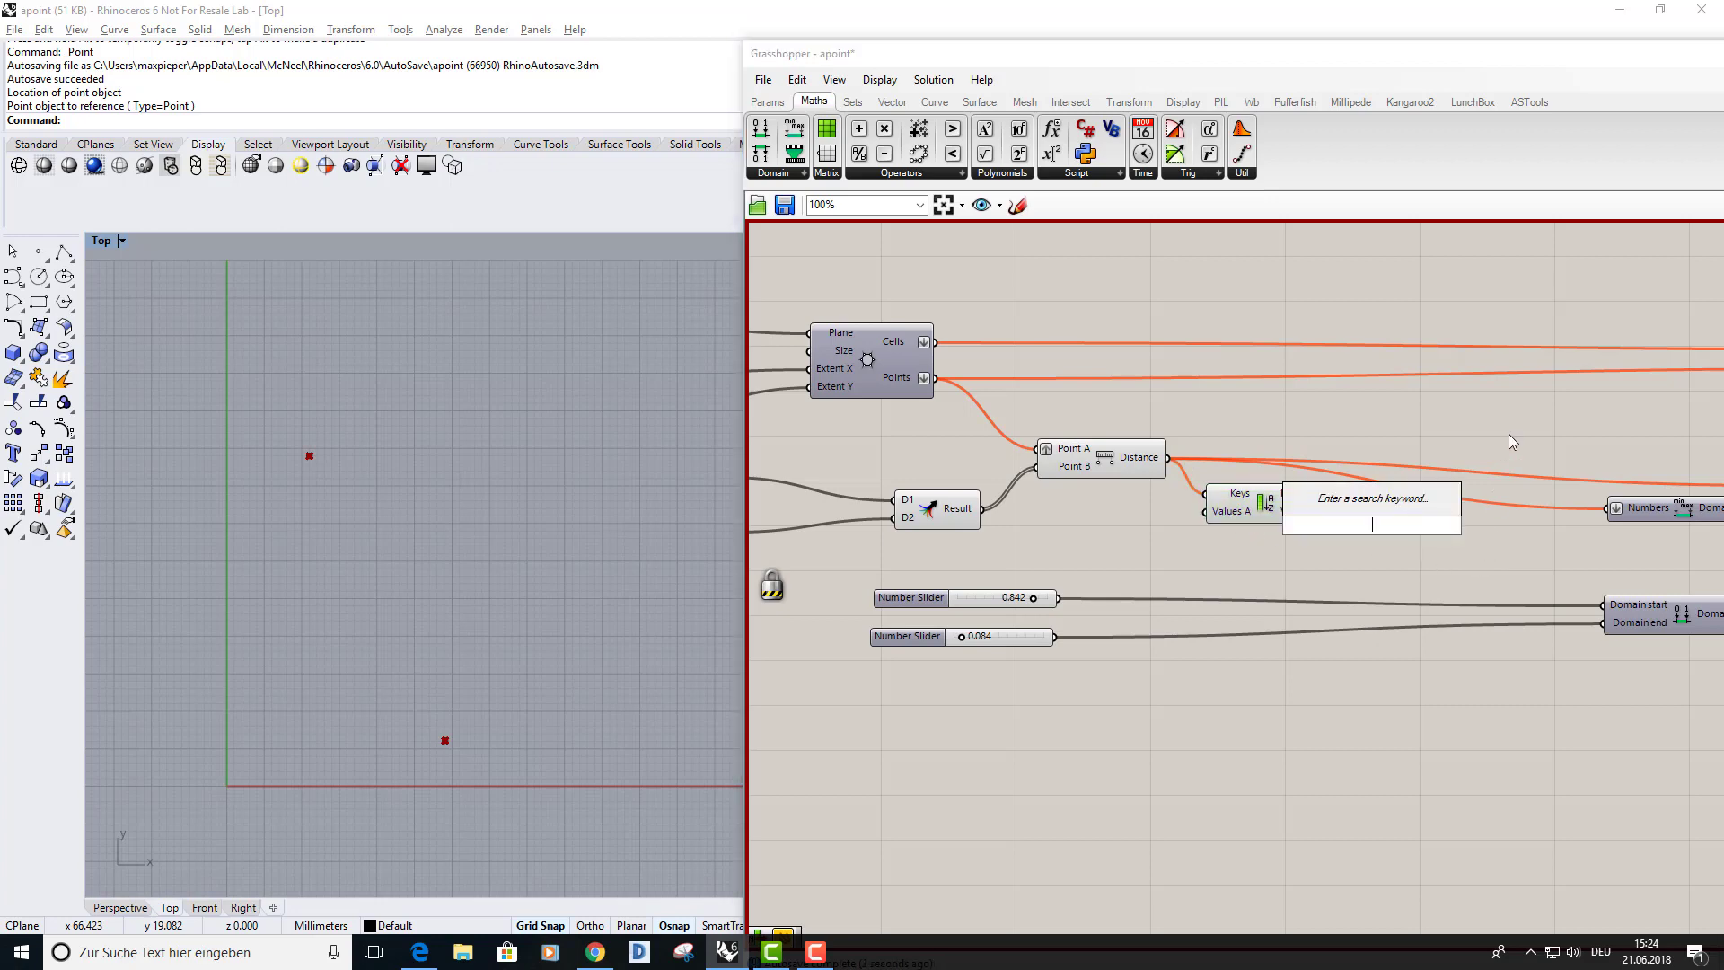
text(list)
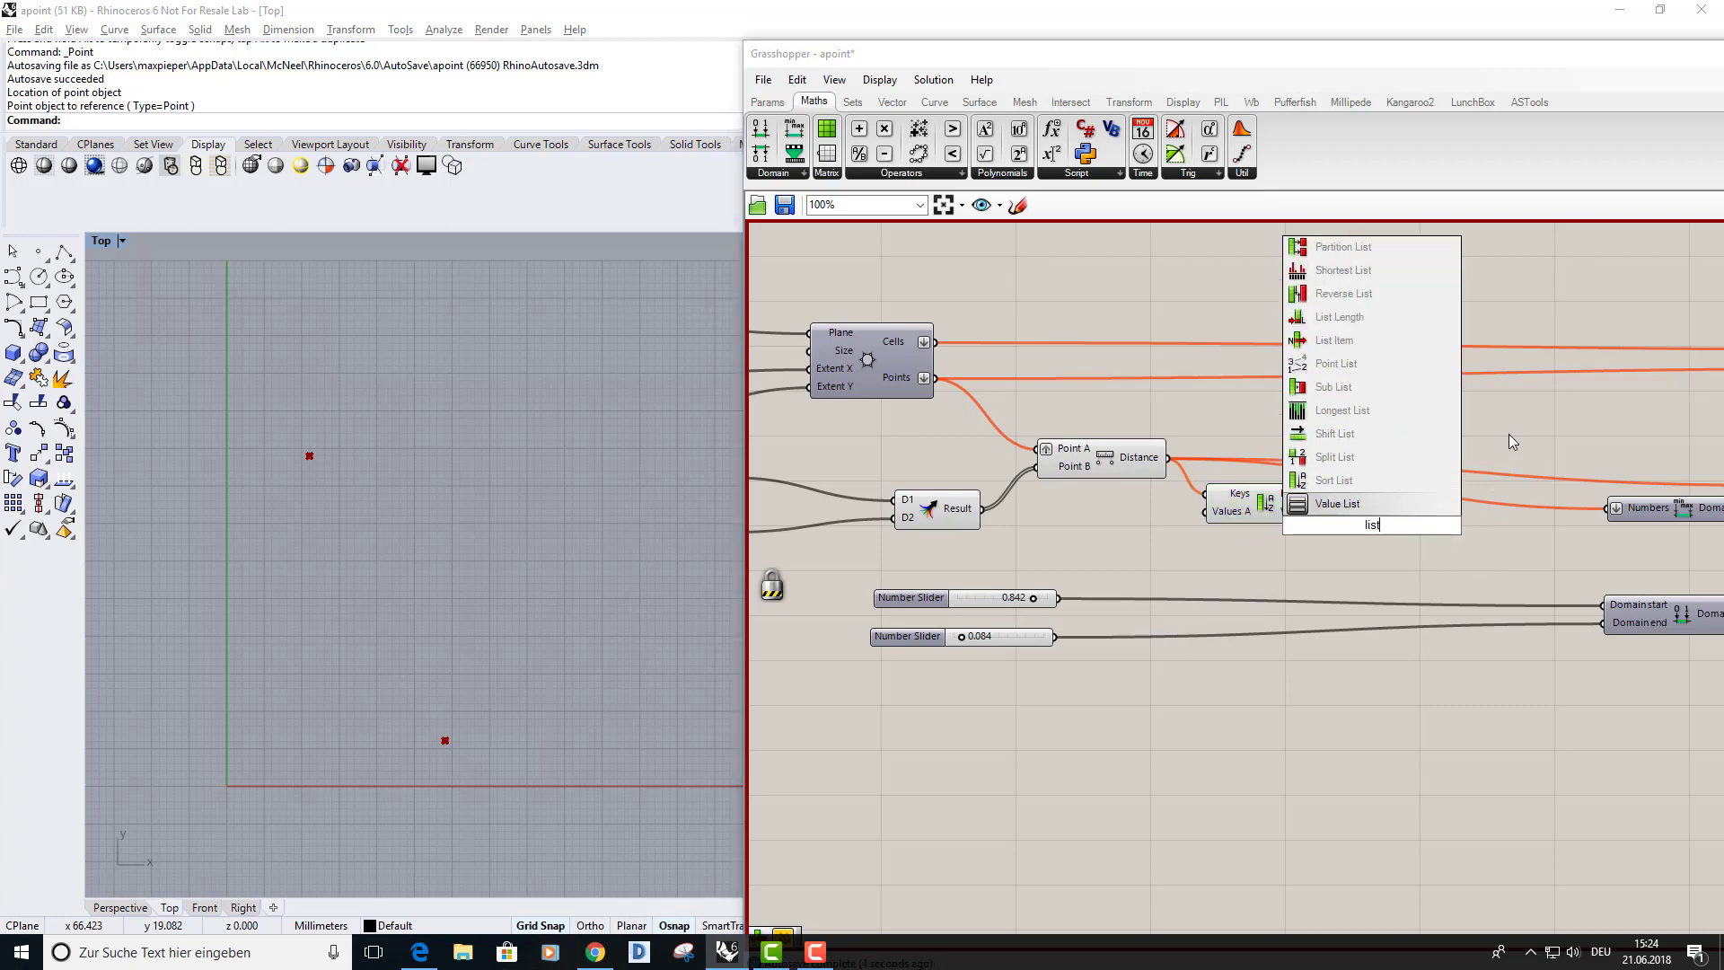
click(1342, 342)
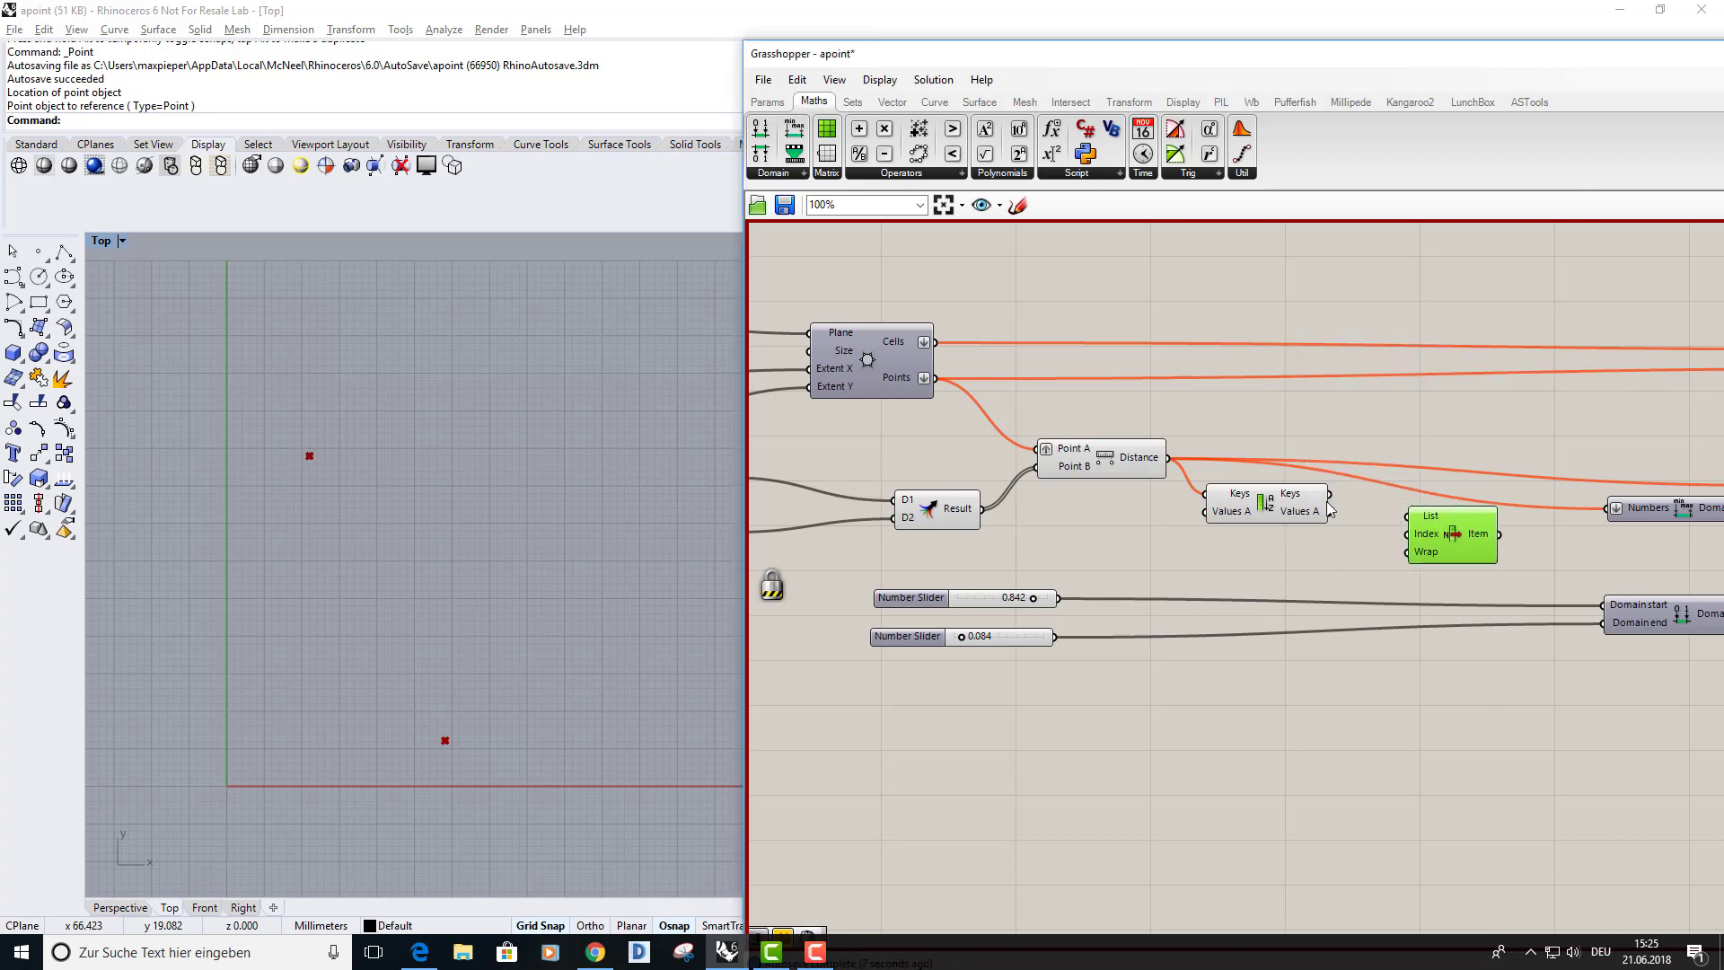
scroll(1333, 502, up, 2)
drag(1332, 505, 1422, 520)
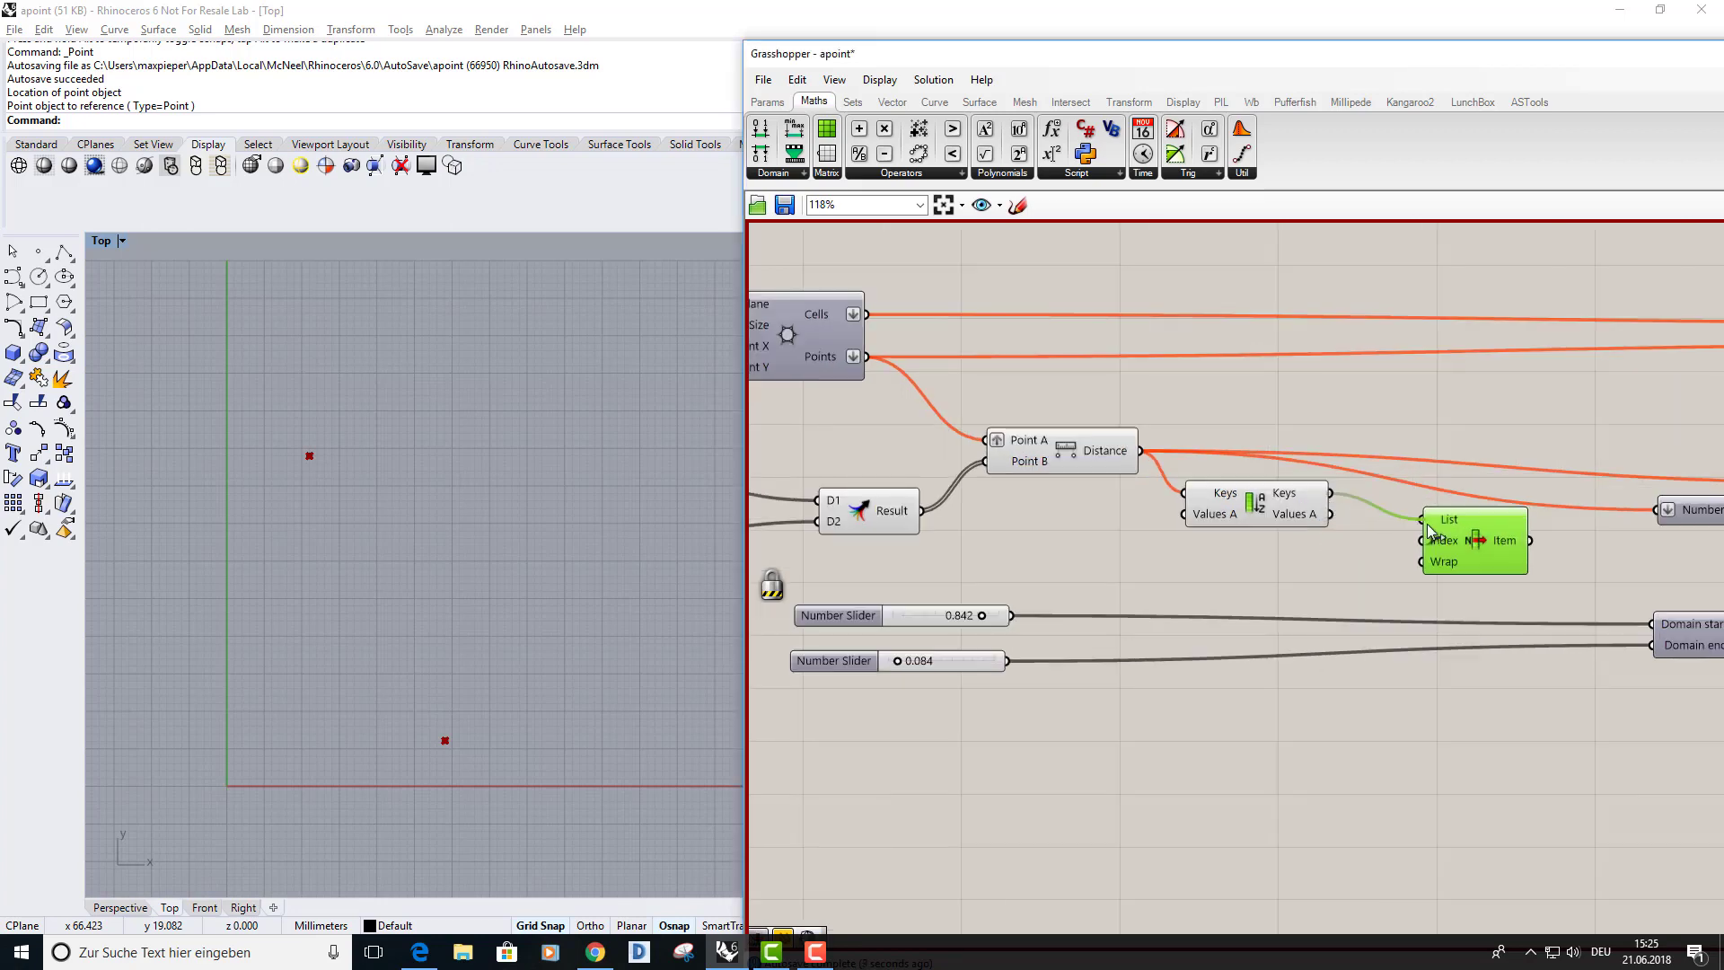
click(1194, 574)
Add a Number Slider, deleting a Box Slits component added by mistake.
double_click(1194, 576)
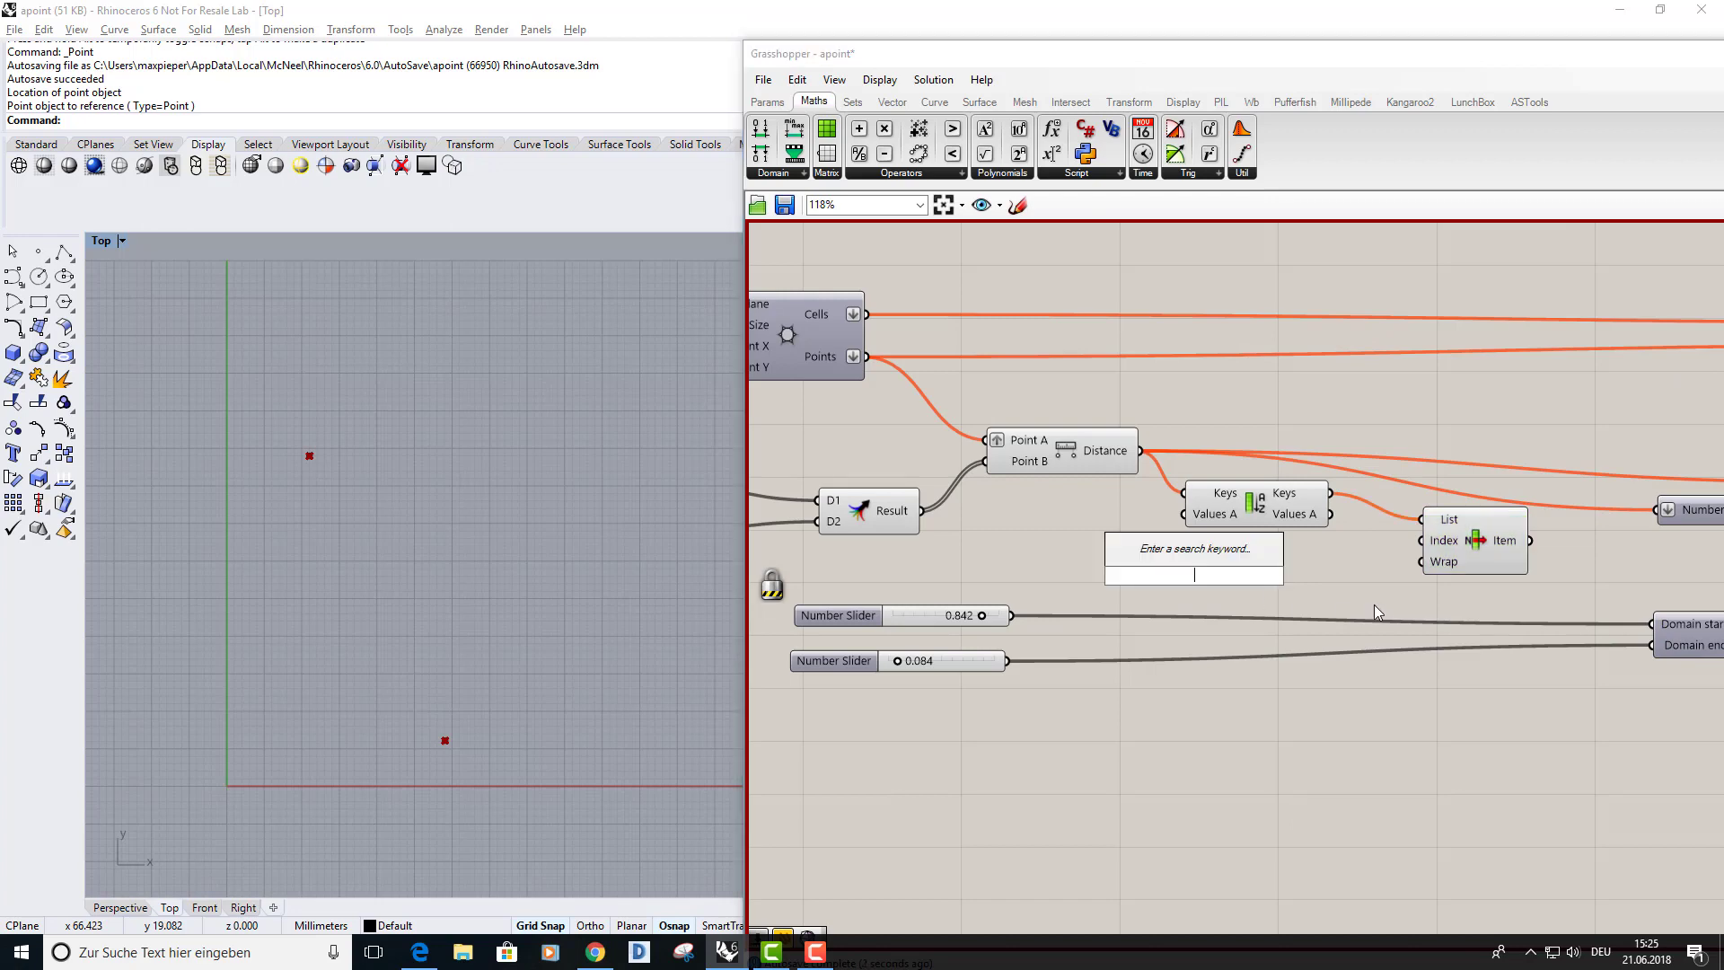
text(sli)
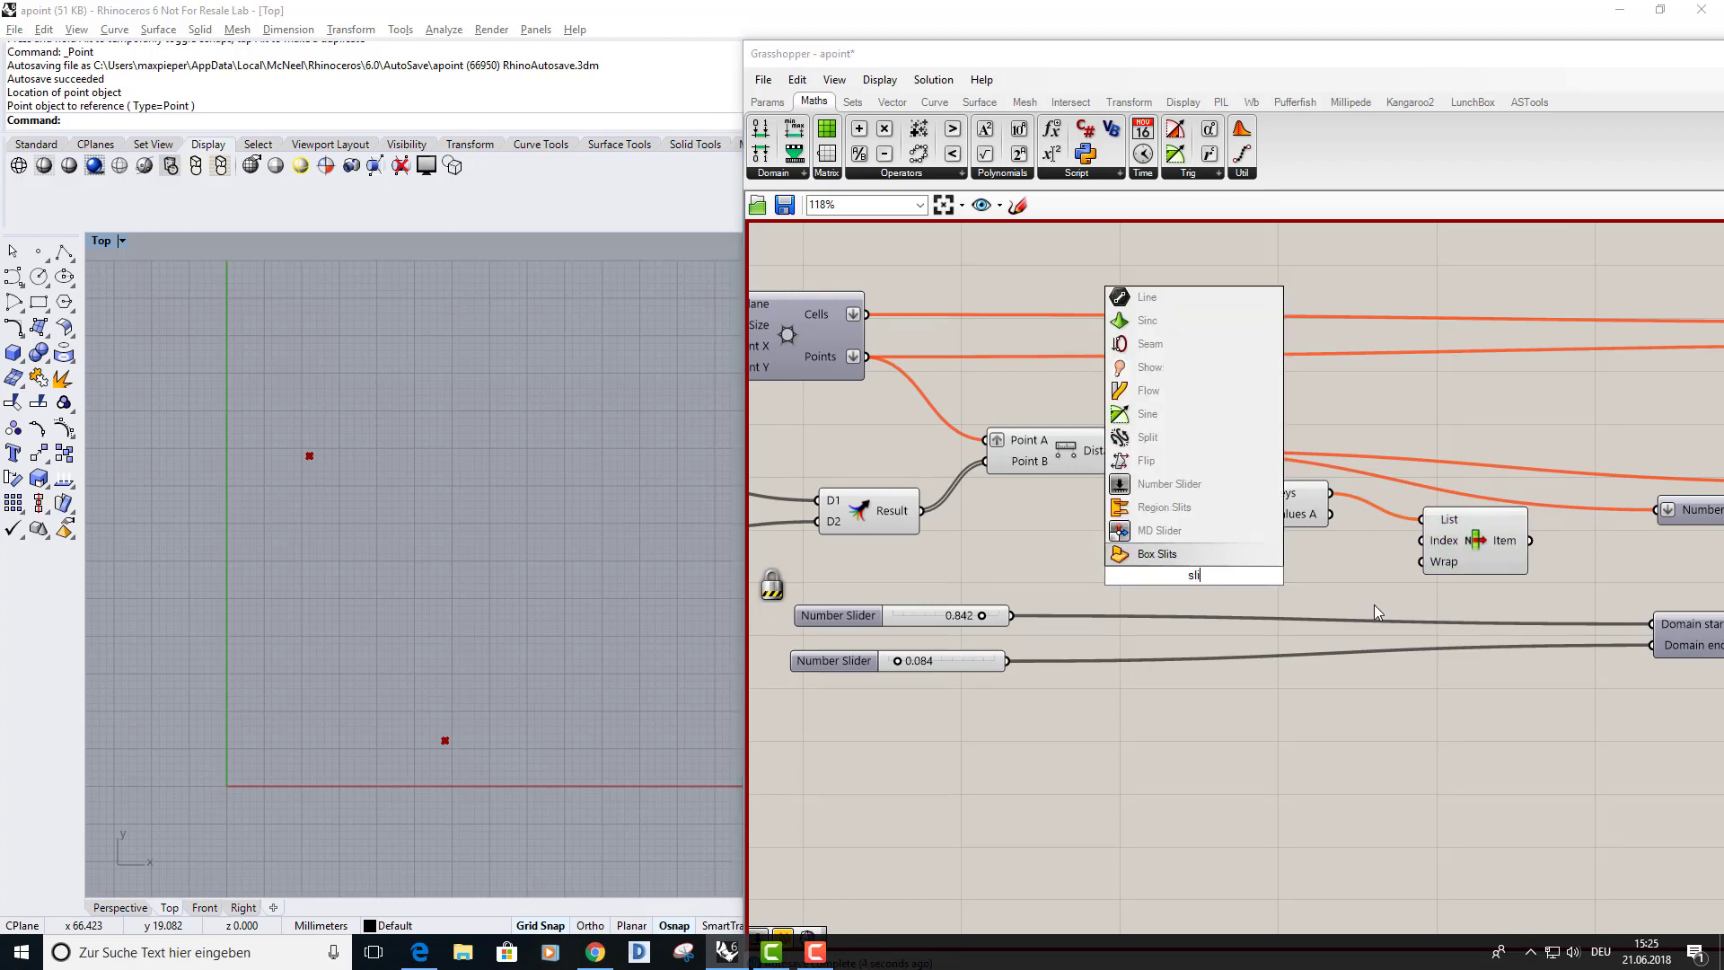
key(Return)
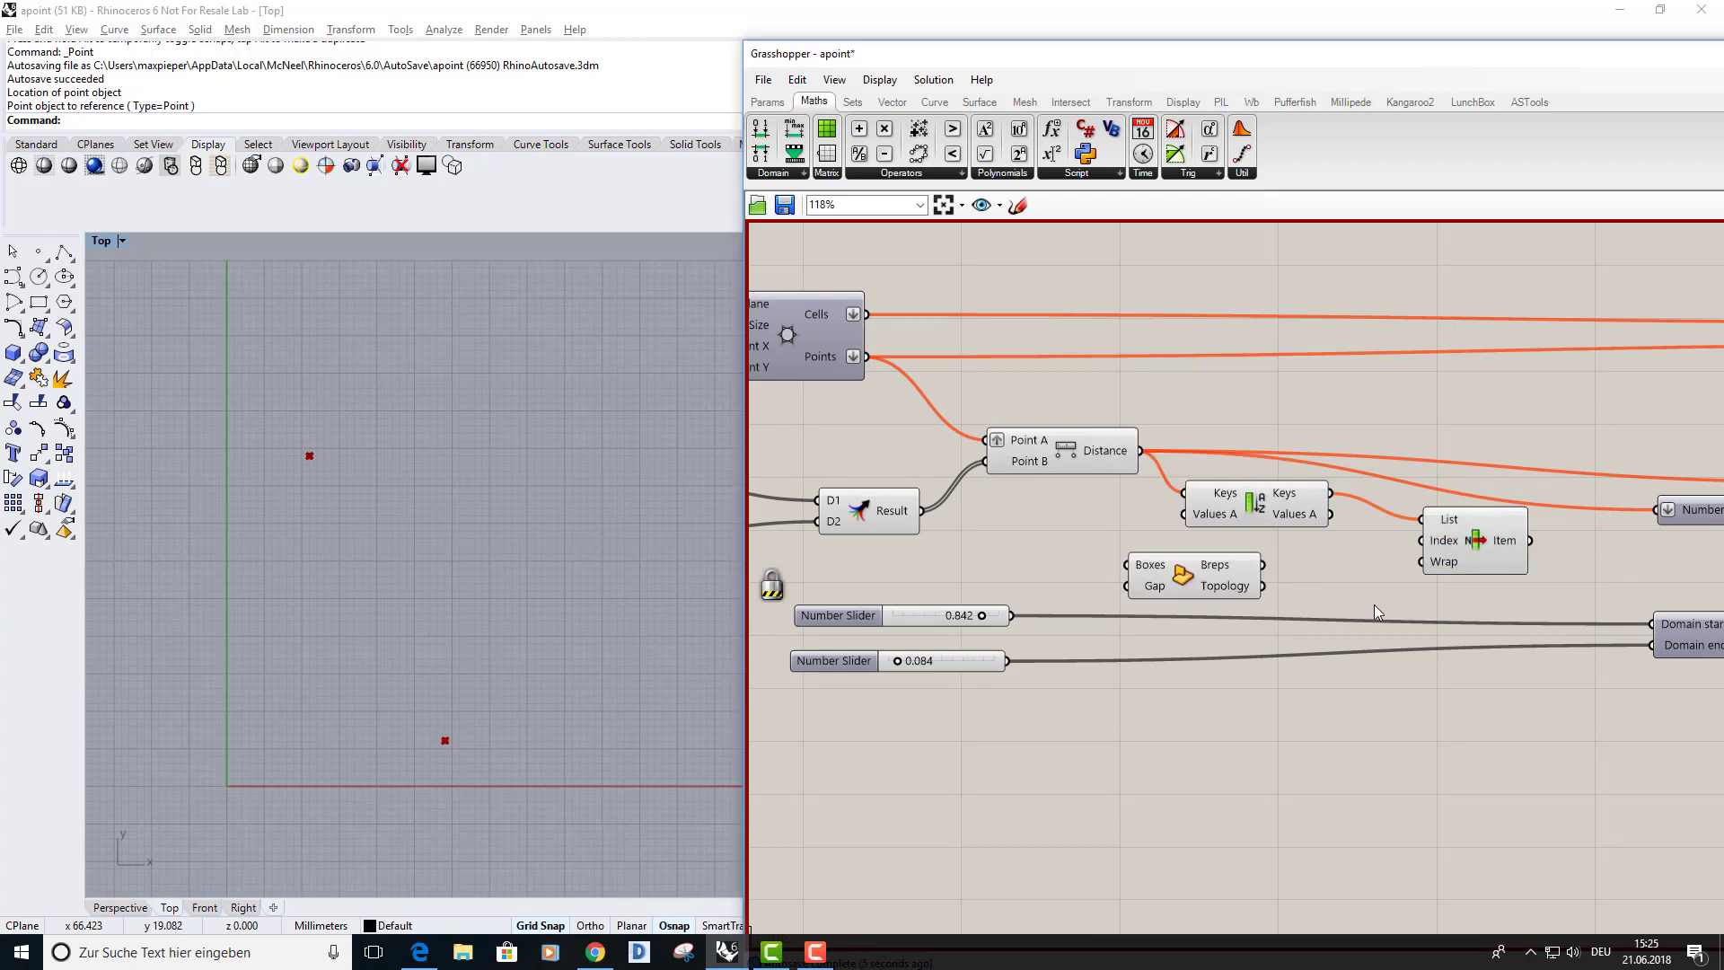
click(1230, 573)
key(Delete)
double_click(1221, 566)
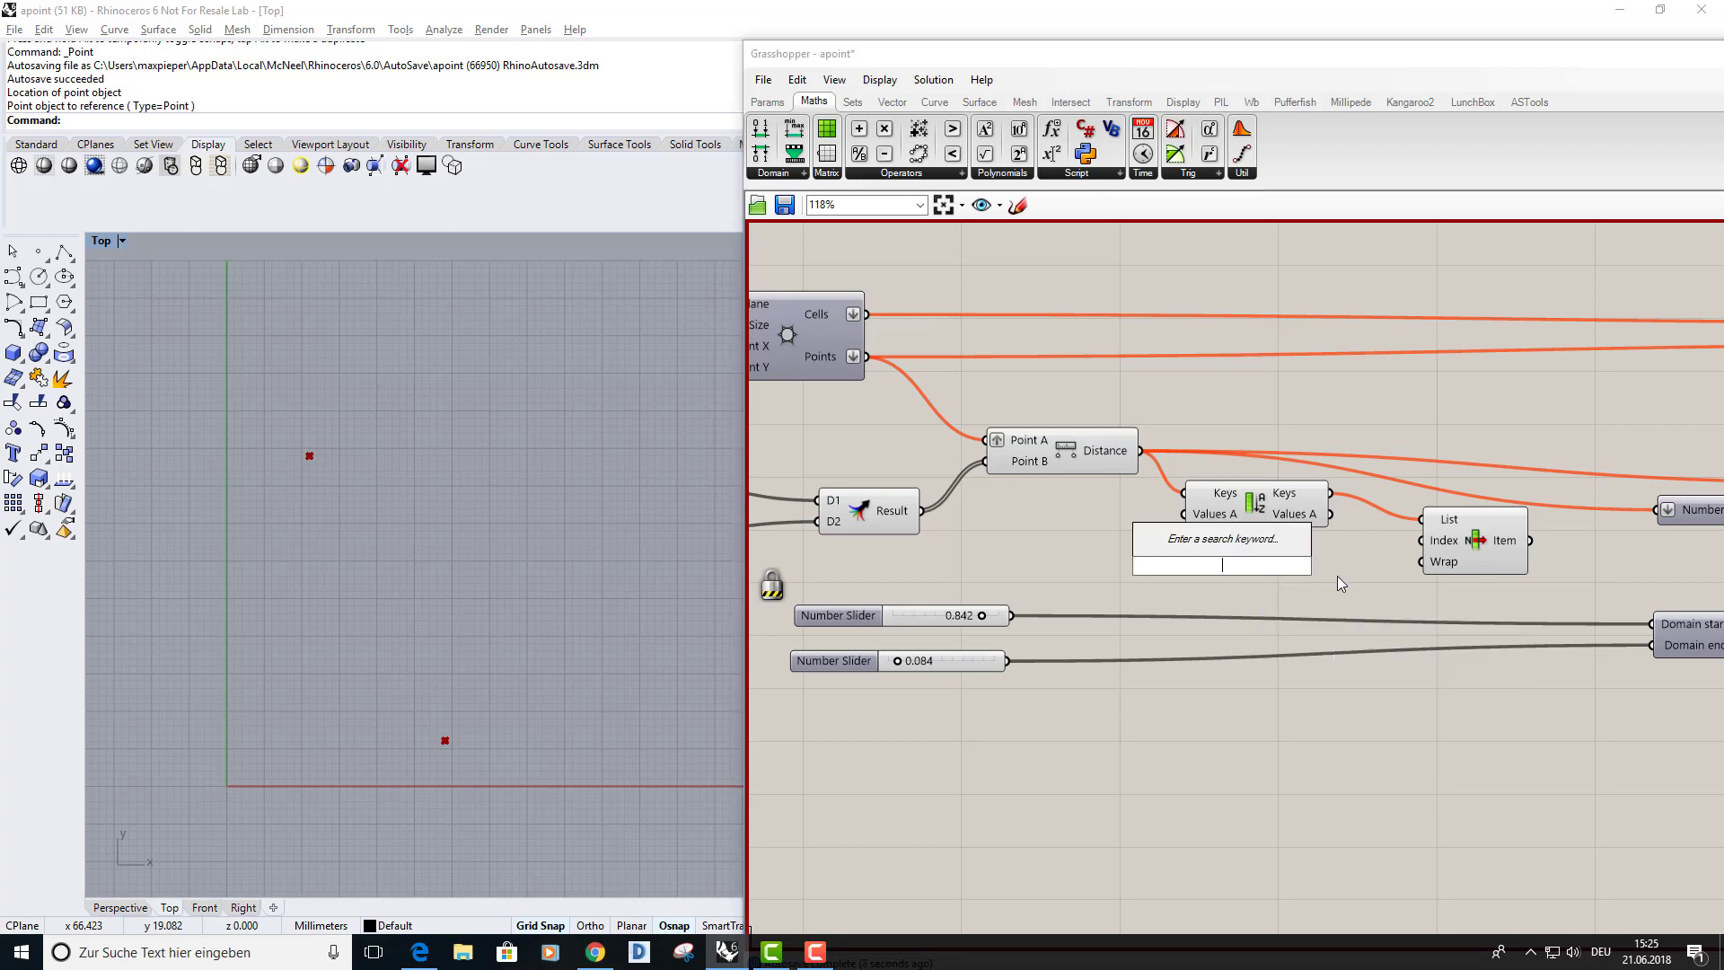
text(sli)
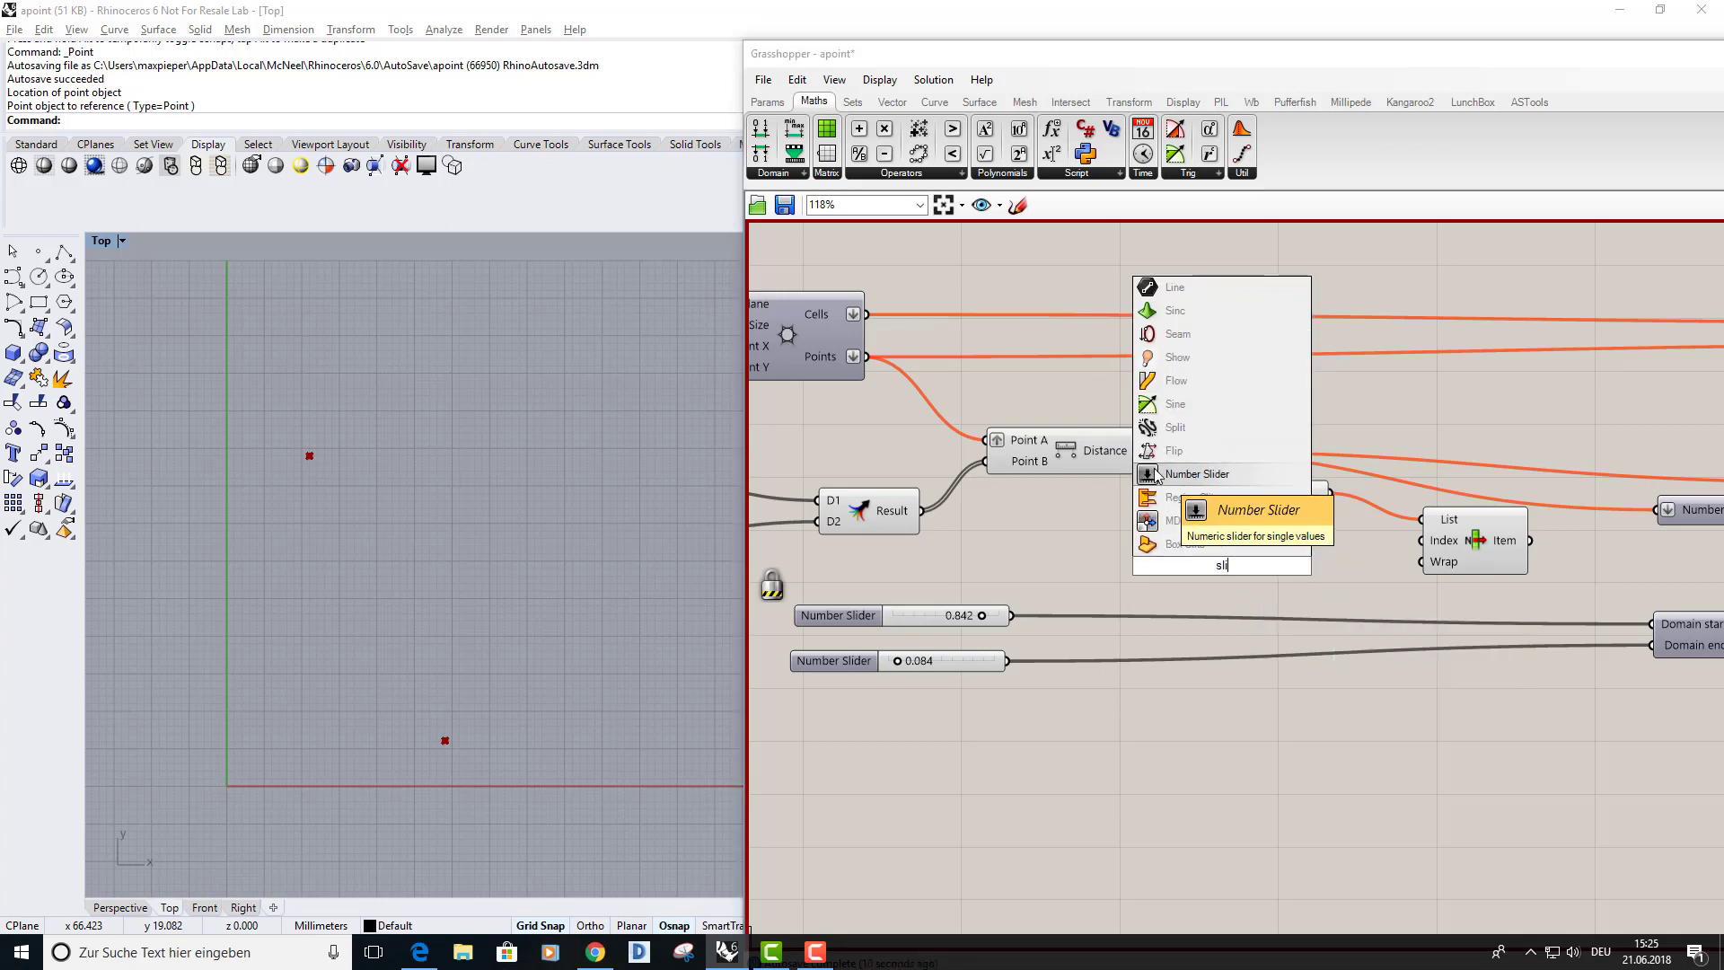
click(1157, 474)
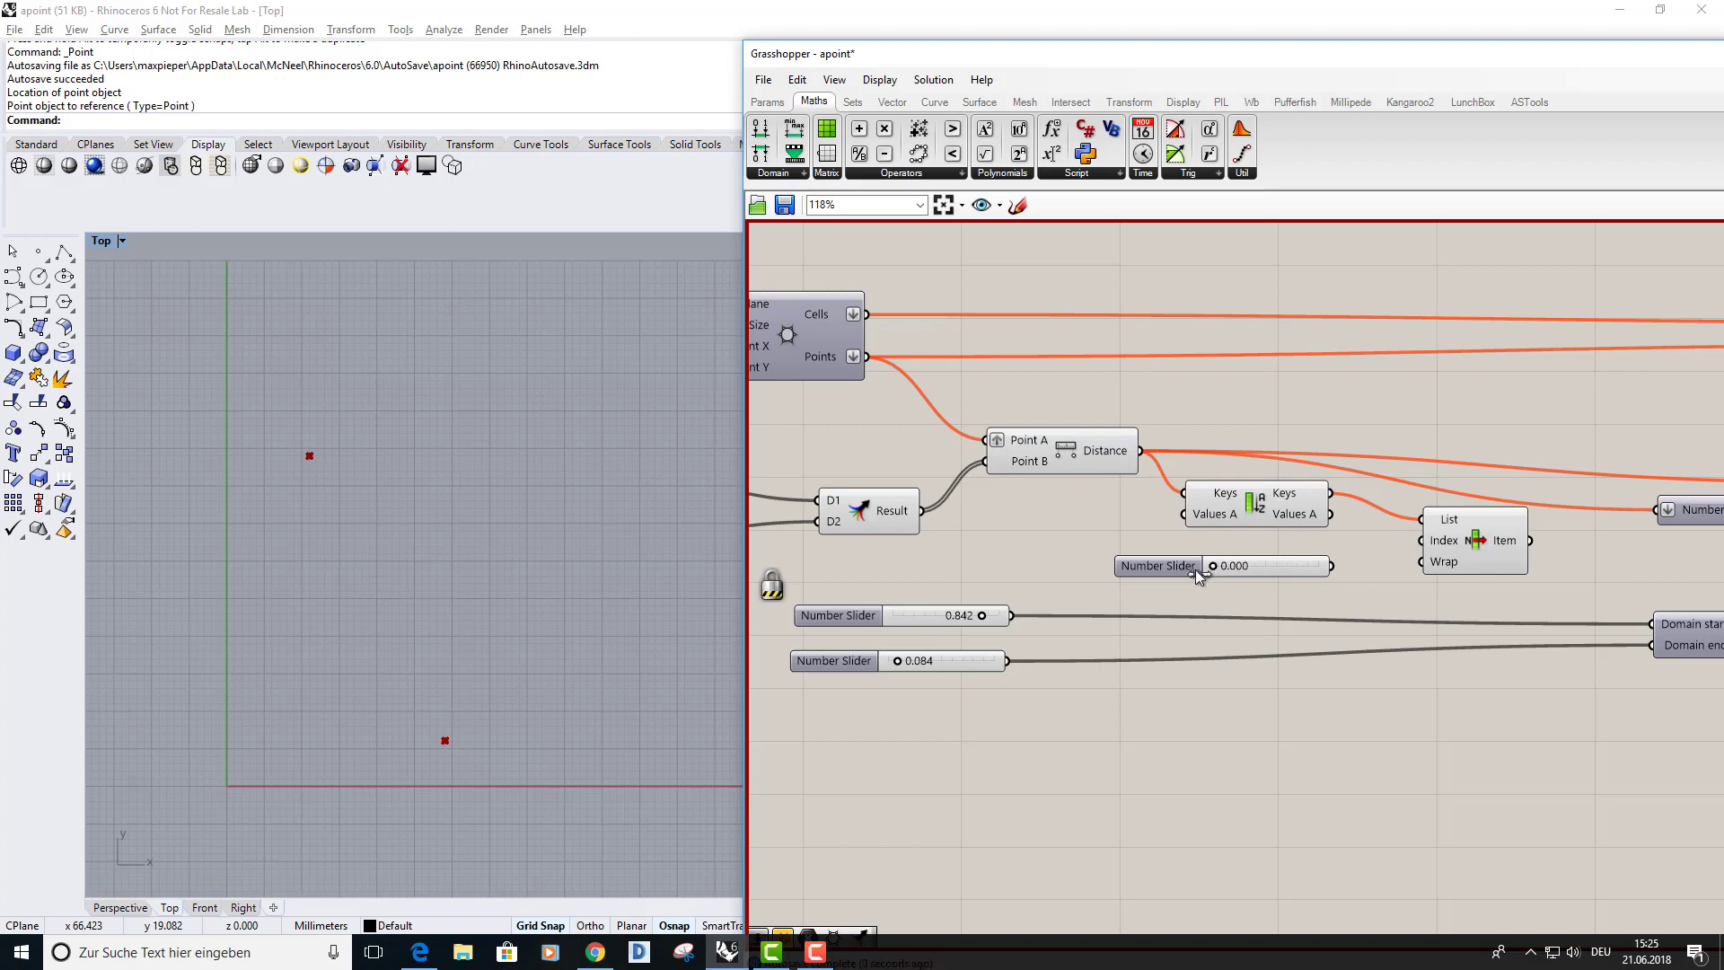
Wire the slider to List Item's Index, feed Item into Bounds' Numbers, and flatten Item.
drag(1434, 539, 1435, 540)
right_drag(1573, 557, 1457, 558)
drag(1414, 544, 1530, 519)
right_drag(1485, 549, 1408, 552)
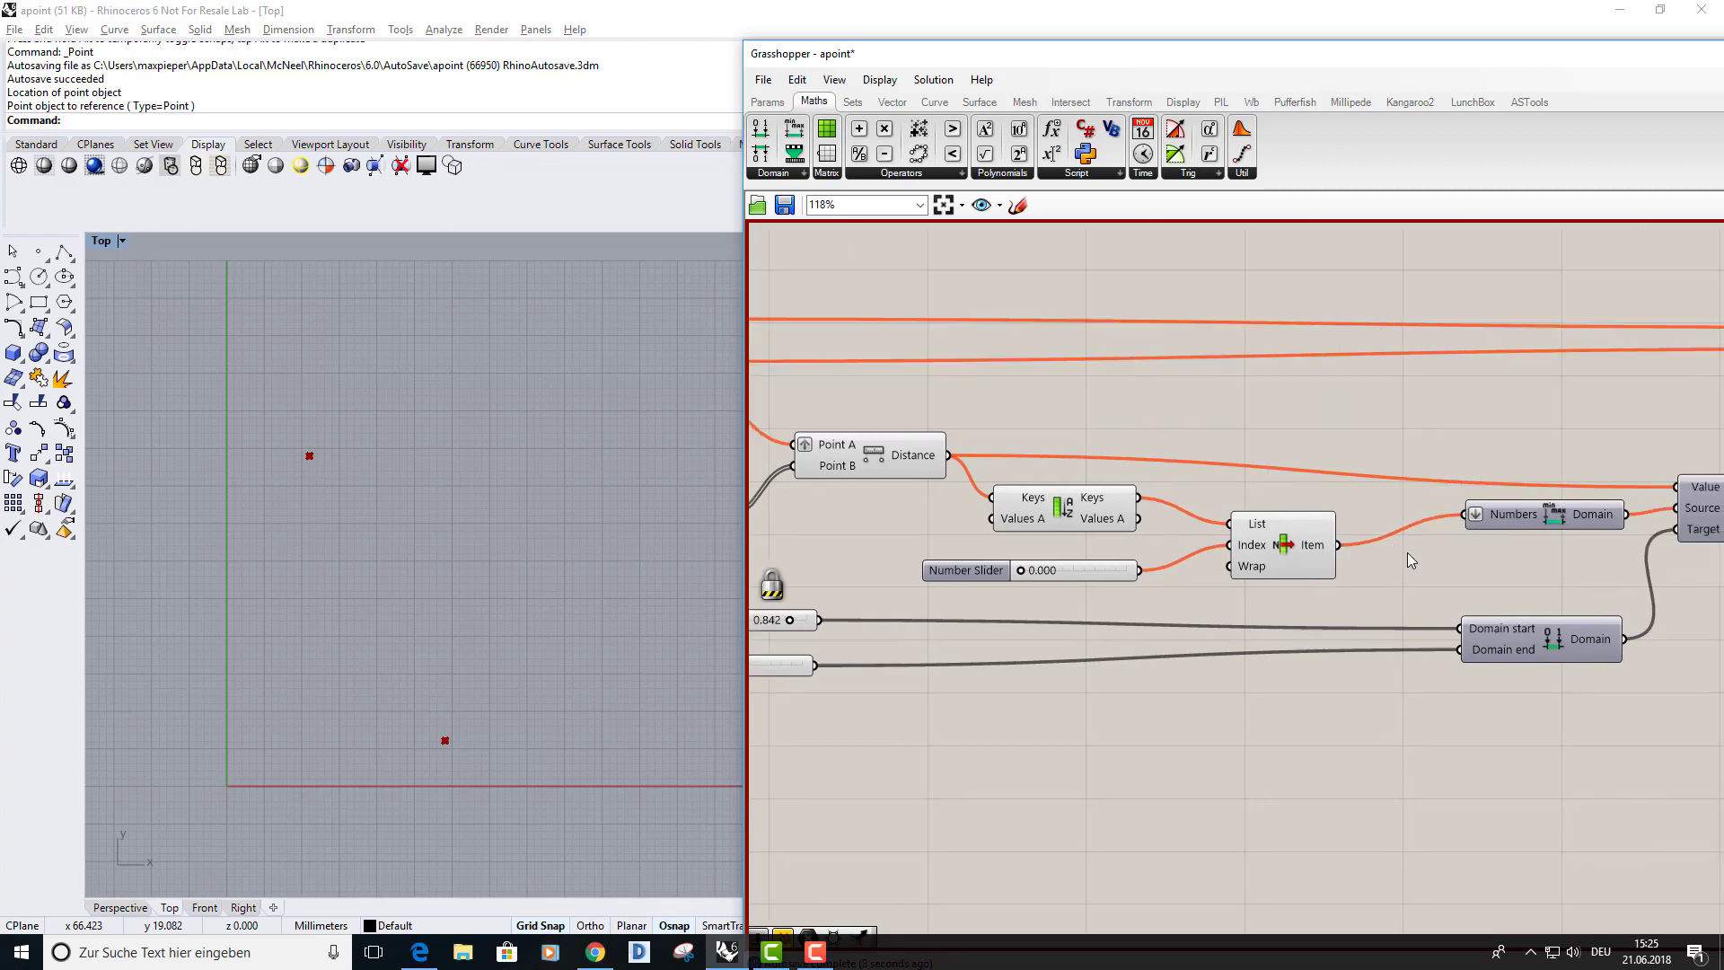
drag(1300, 557, 1307, 537)
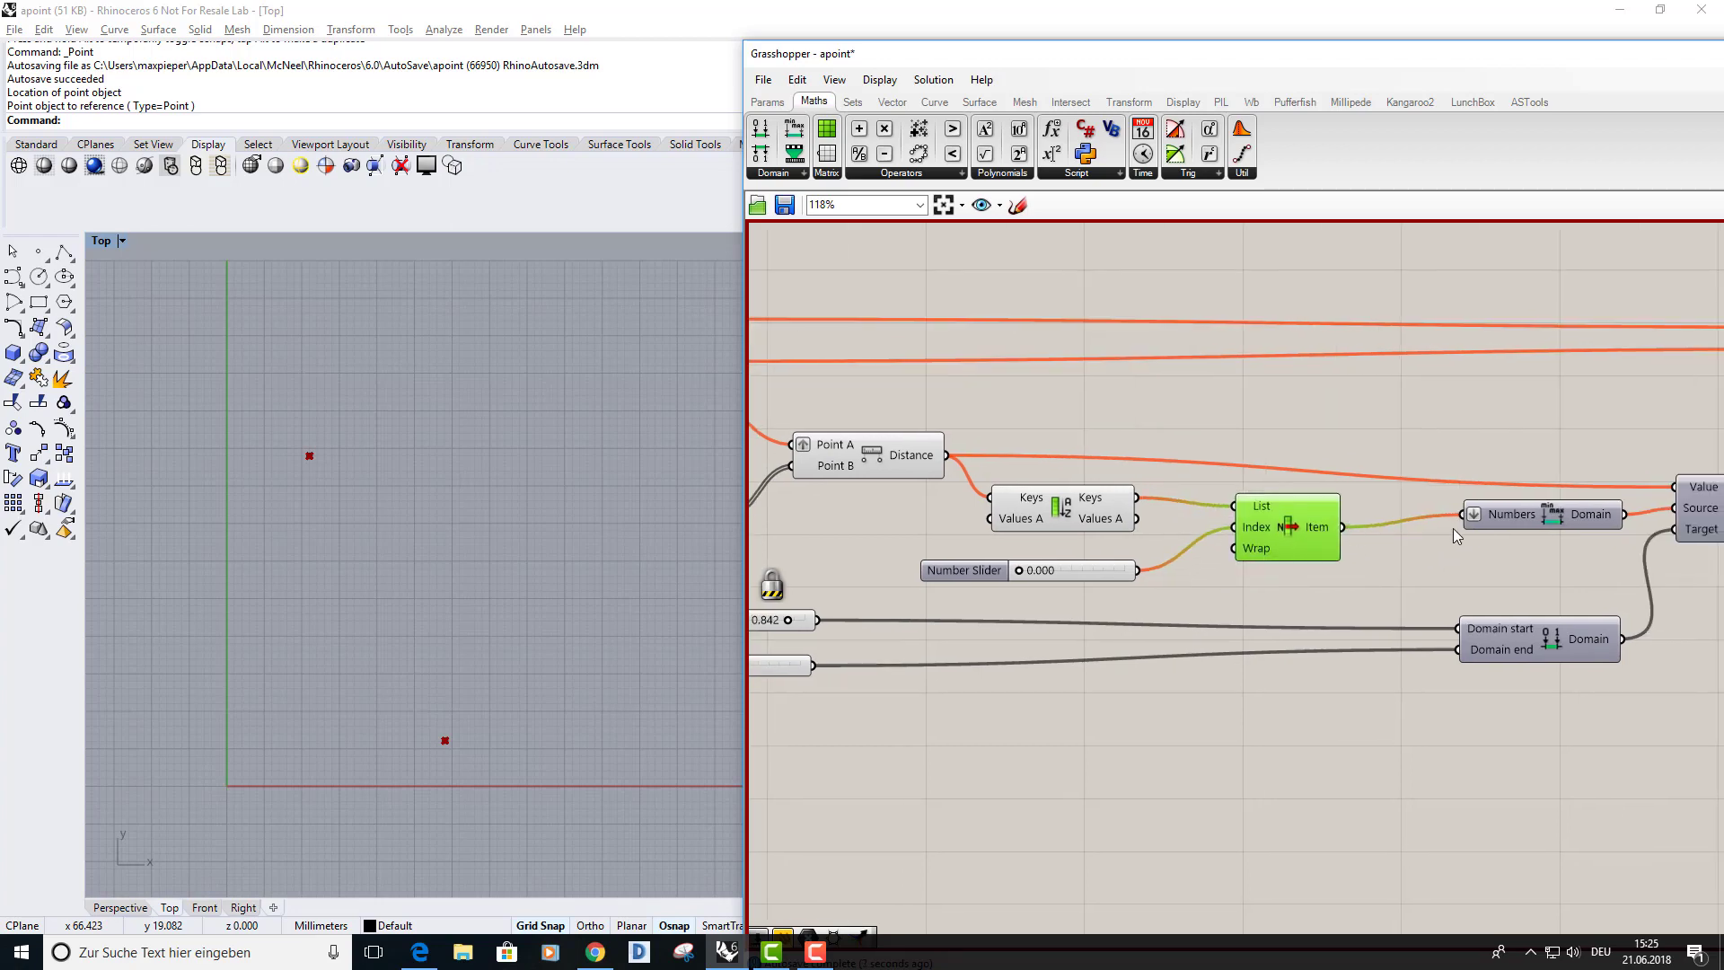
right_click(1345, 528)
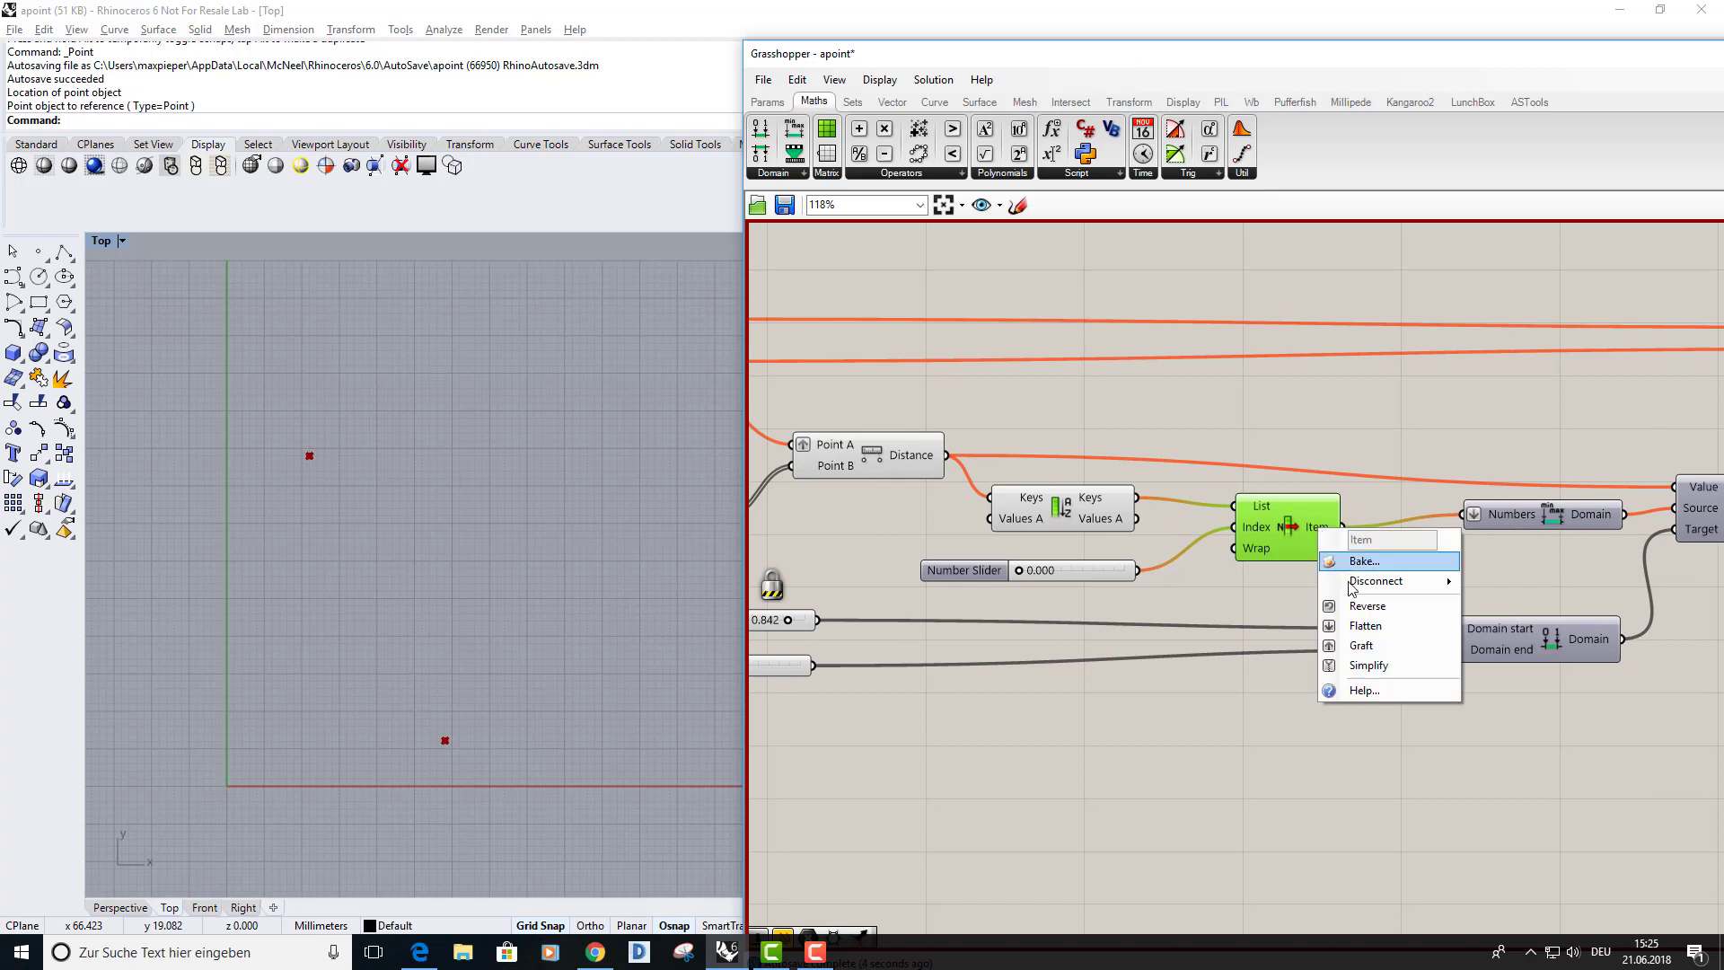
click(1365, 626)
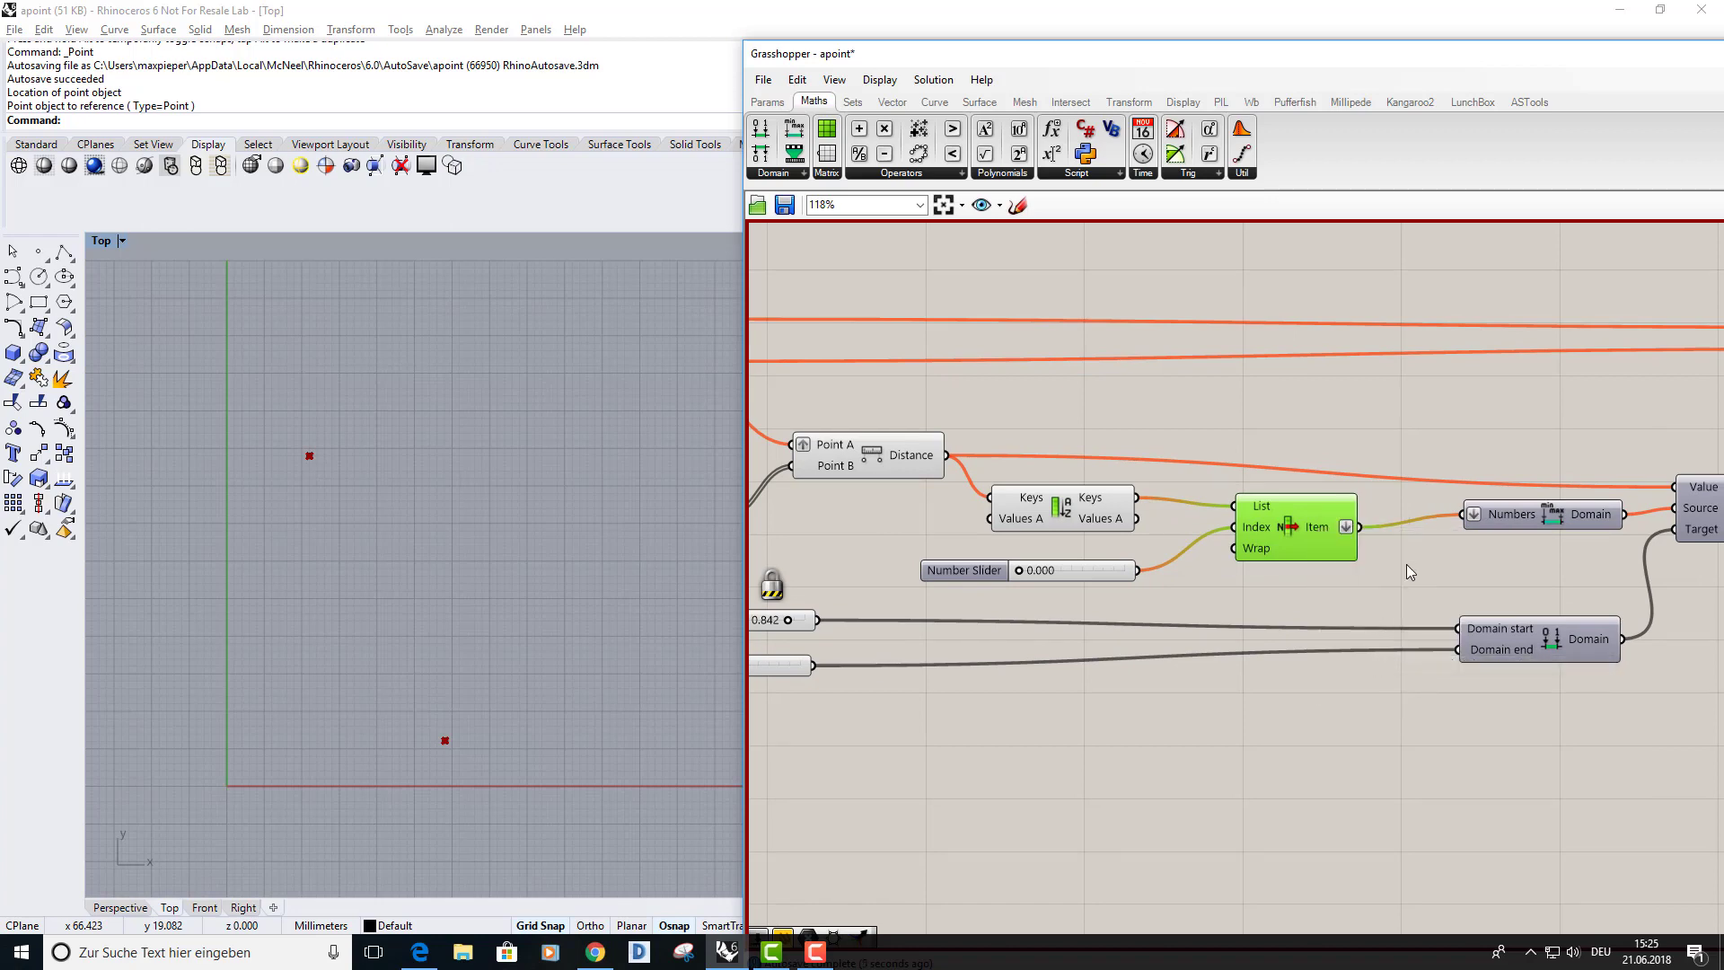
Remove flattening from Bounds' Numbers input and connect List Item's output to Map's Value.
right_drag(1406, 564, 1265, 551)
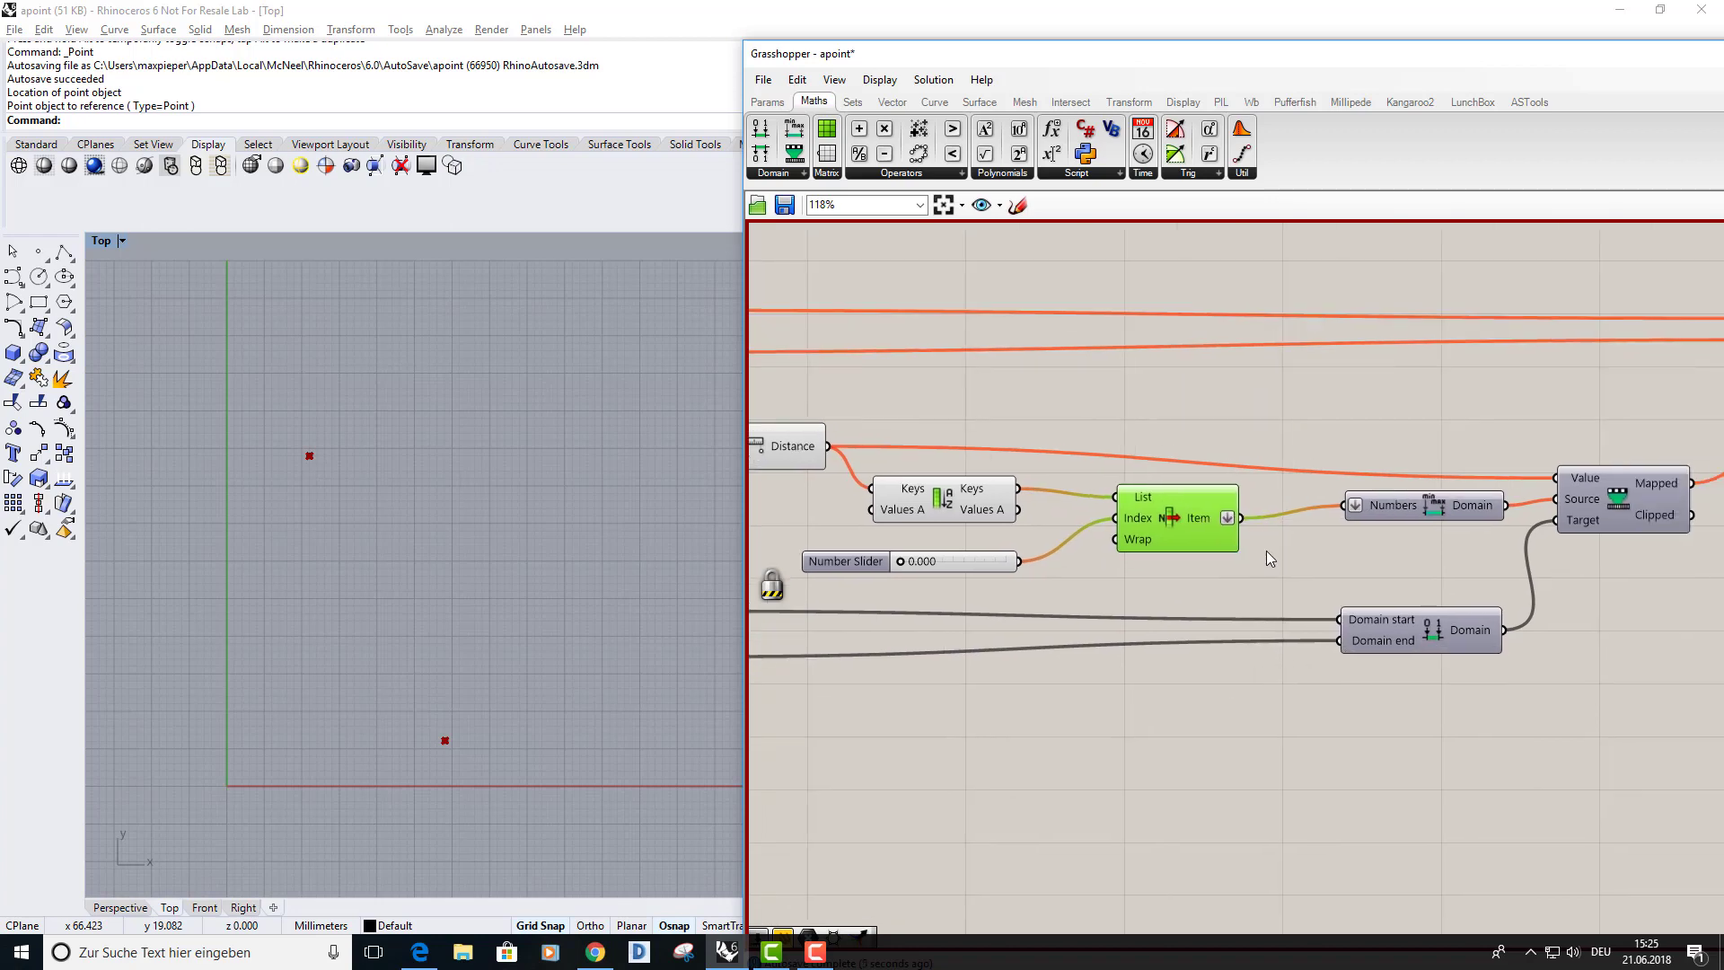
right_click(1388, 508)
click(1415, 604)
right_drag(1415, 599, 1355, 605)
click(1332, 517)
drag(1142, 535, 1436, 483)
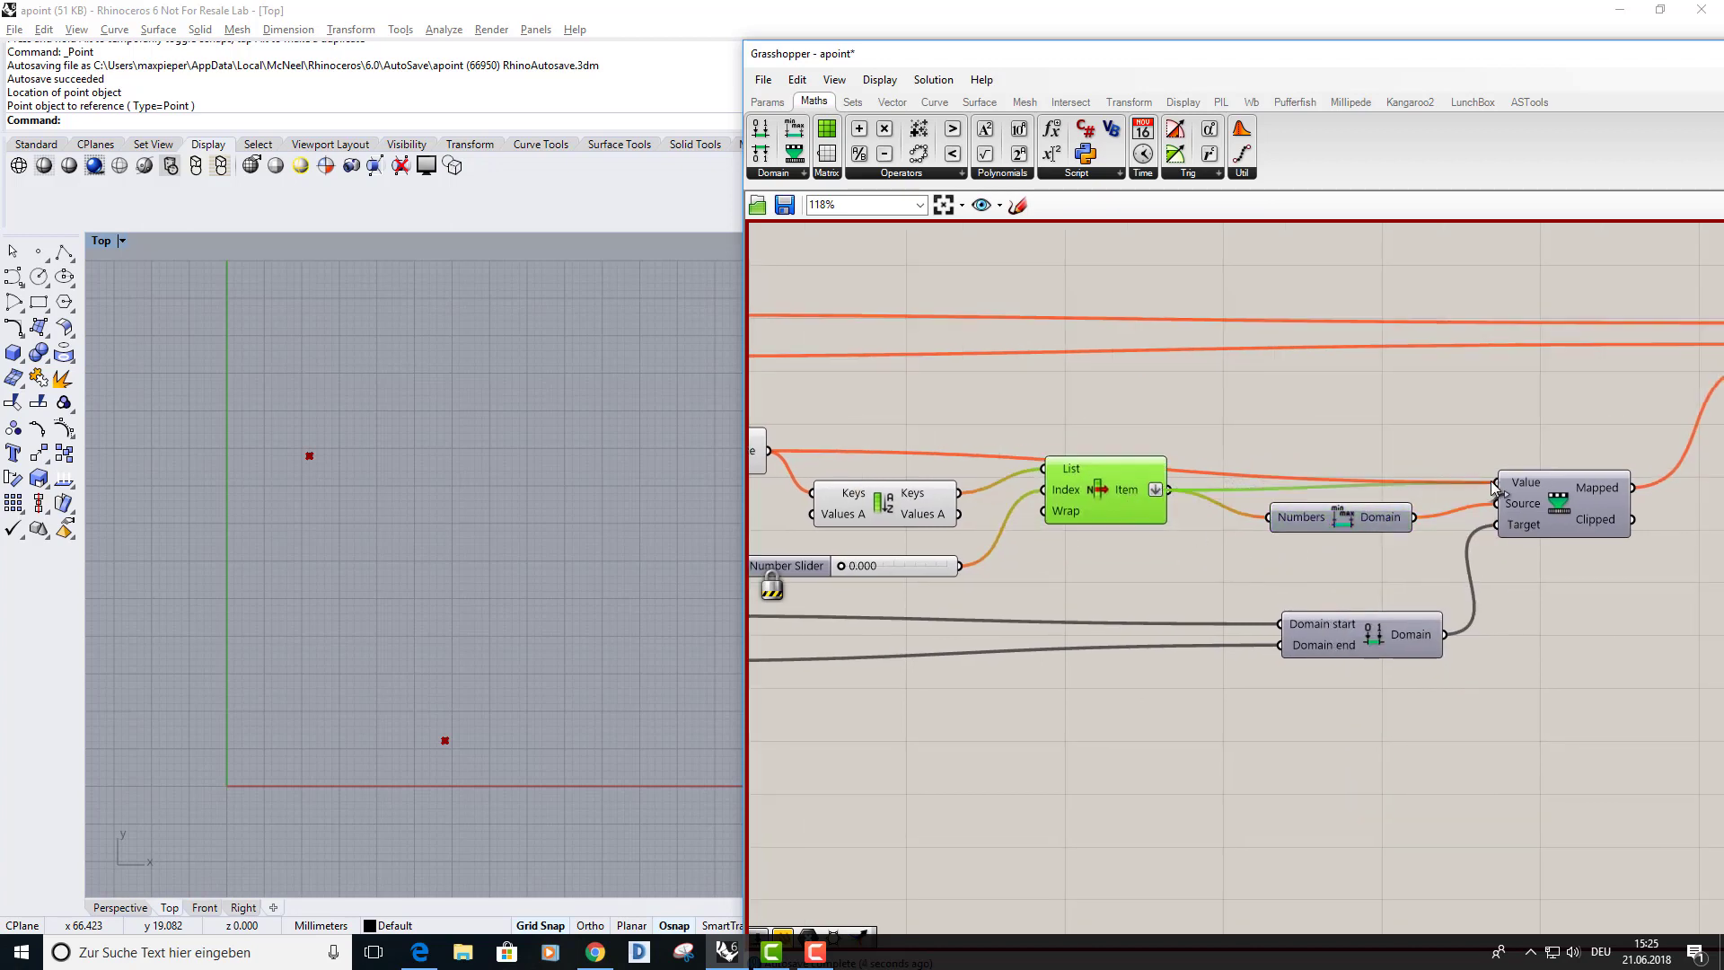
right_drag(1219, 468, 1300, 490)
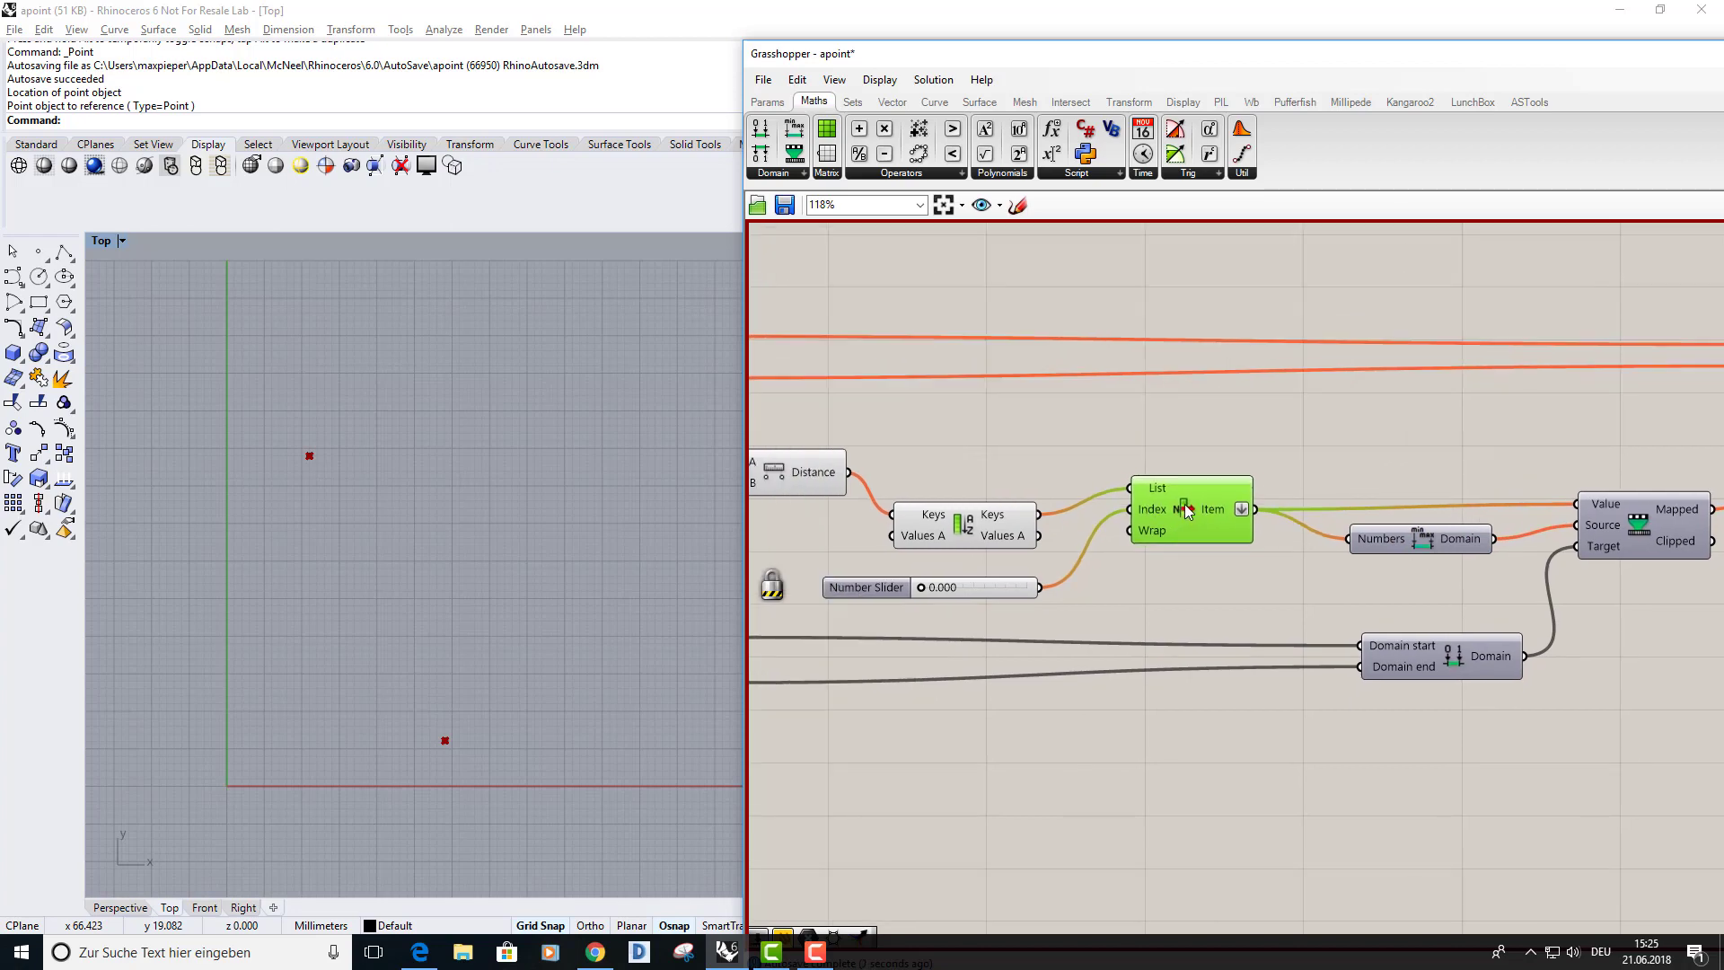
scroll(1111, 460, down, 3)
scroll(1257, 459, down, 3)
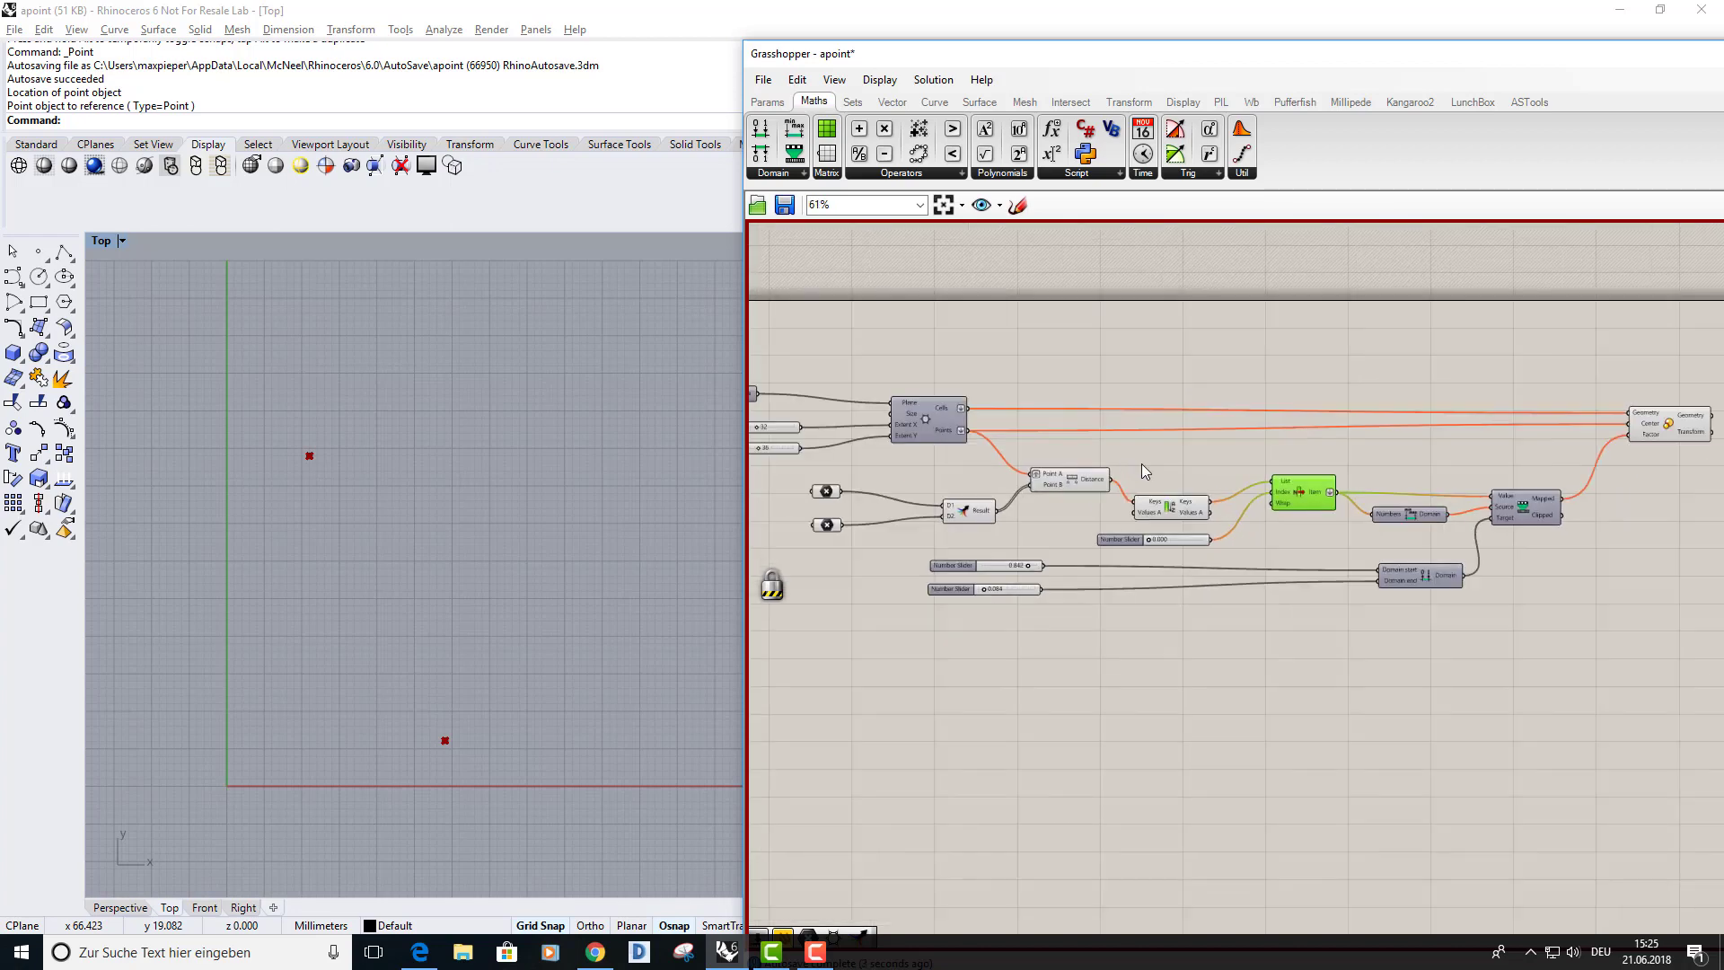
Unlock the solver so the scaled hex grid computes again.
right_click(883, 585)
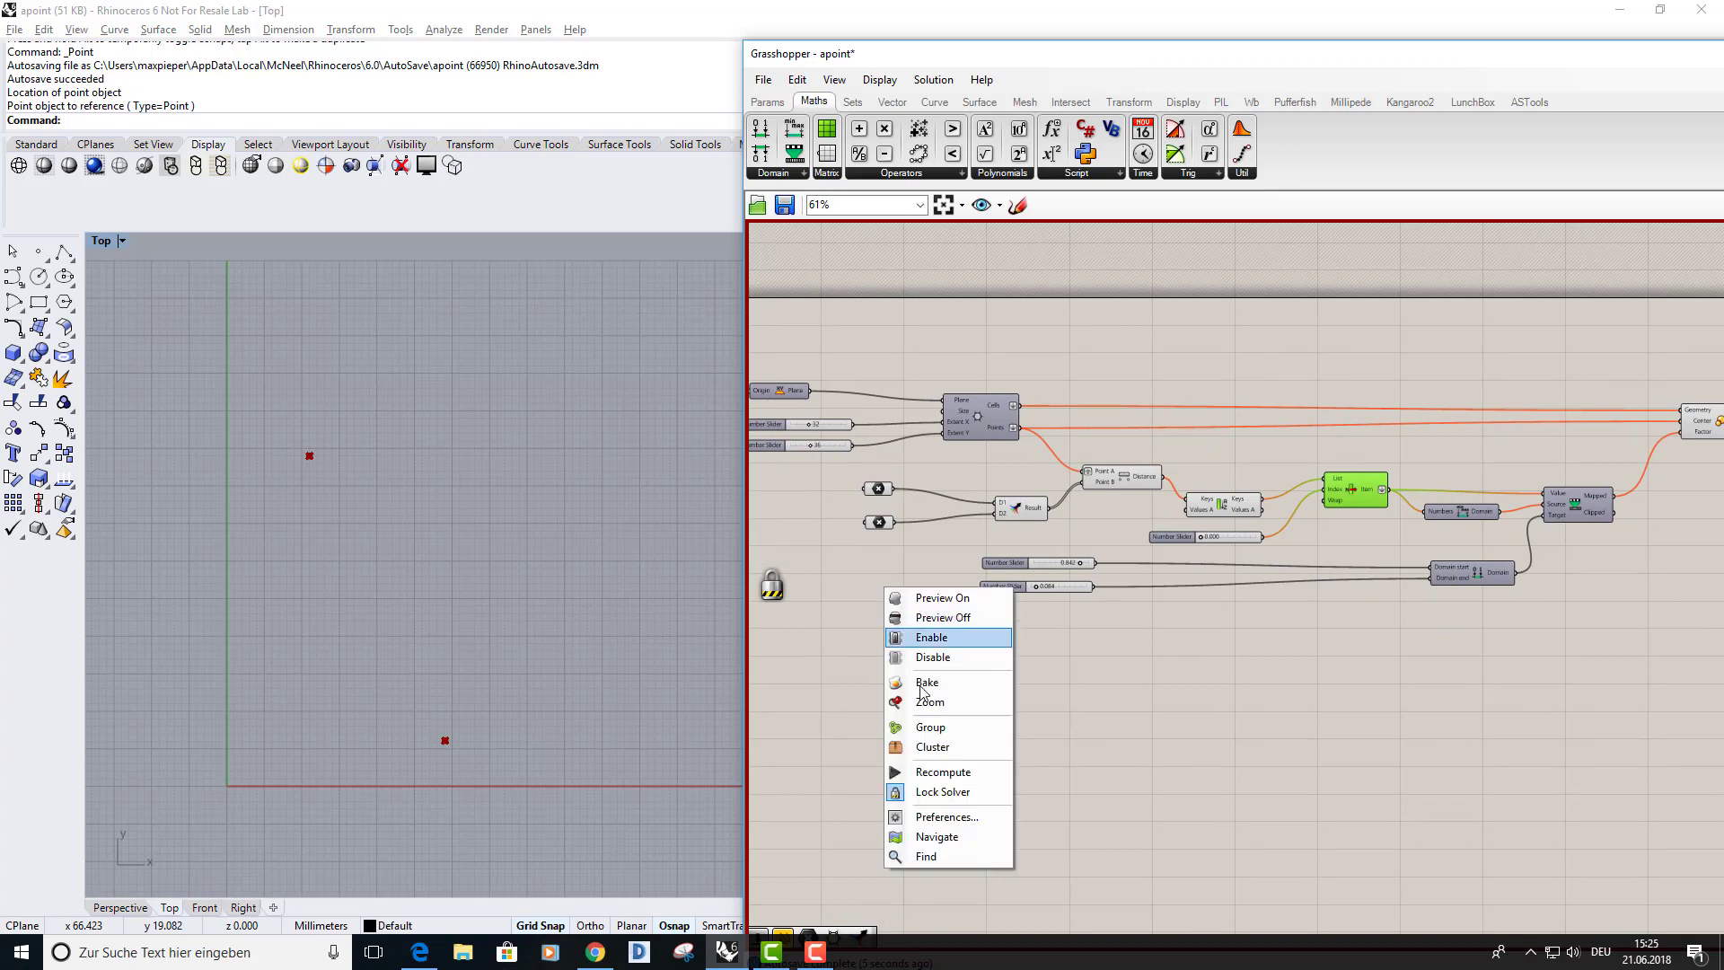
click(952, 792)
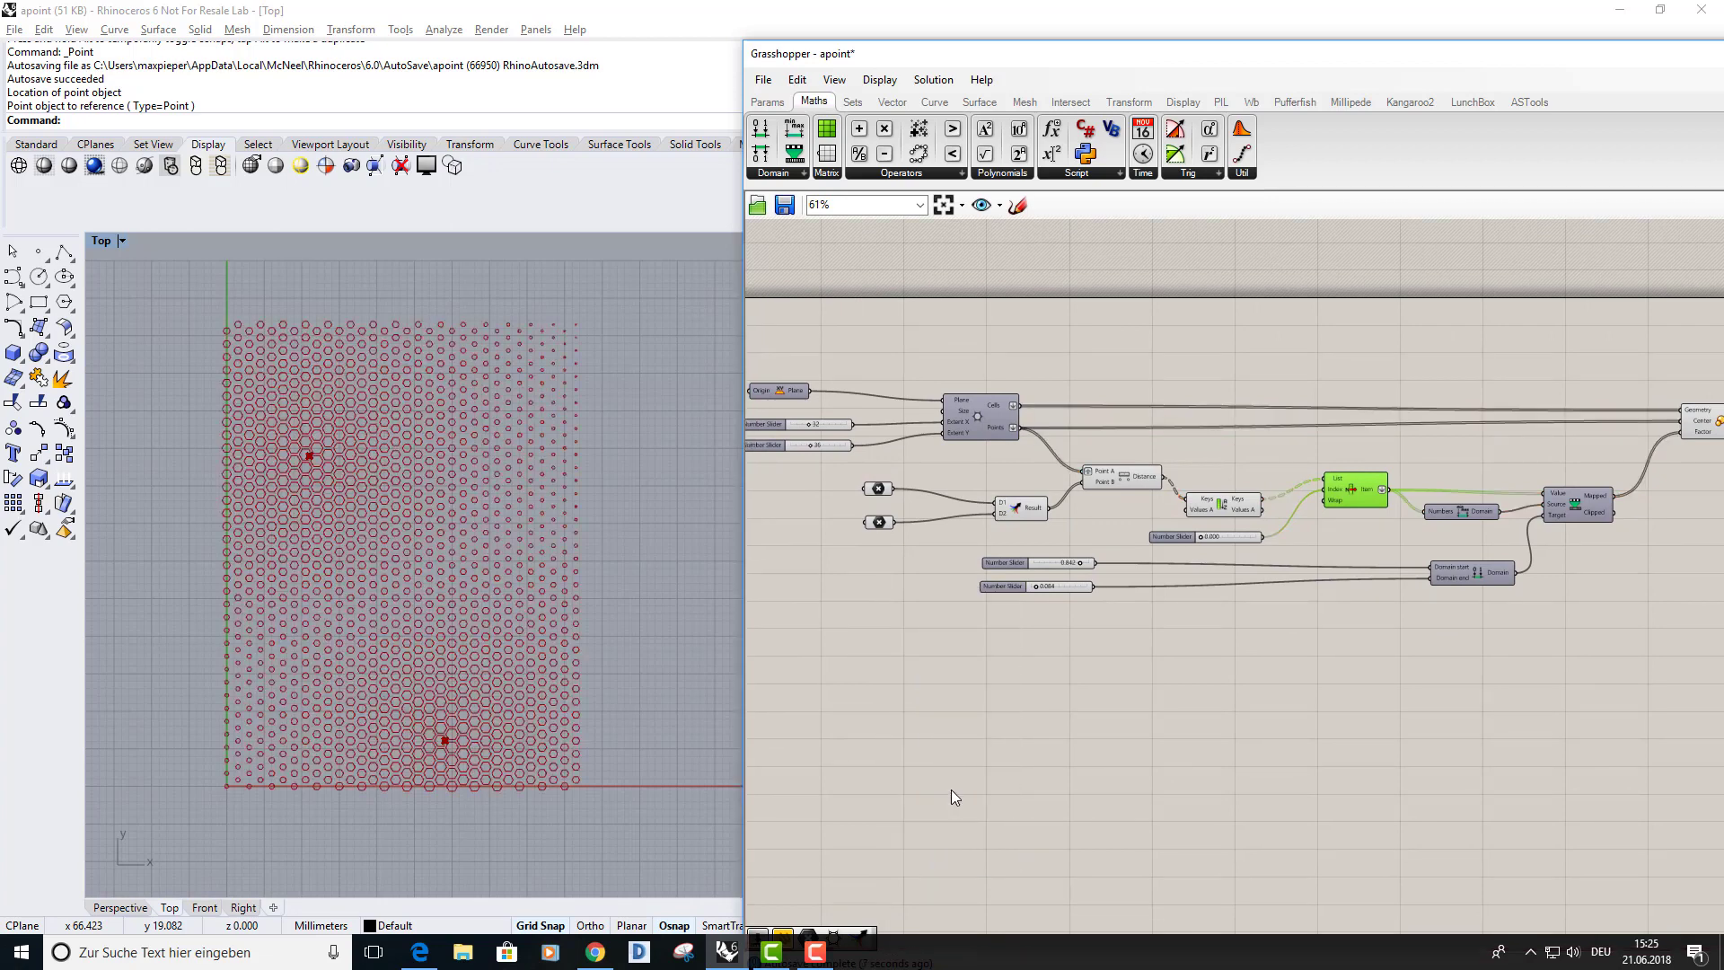
right_drag(1137, 673, 1163, 677)
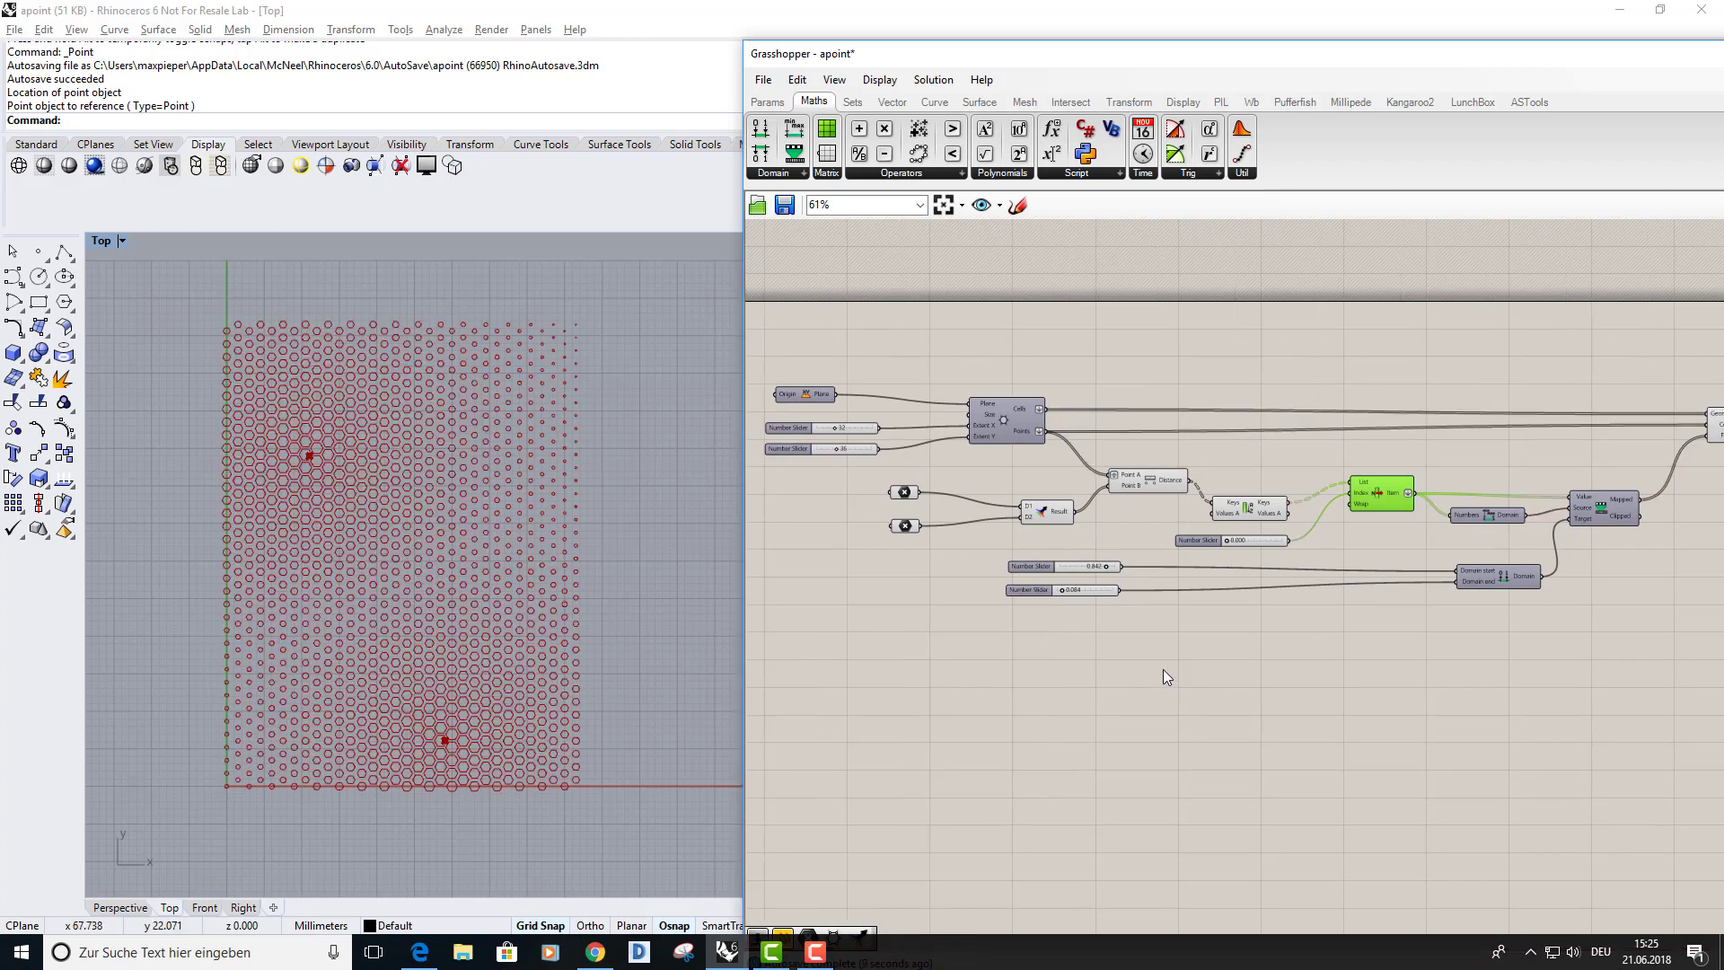
Move the upper attractor point up-right and the lower one up-left in Rhino.
drag(251, 401, 375, 500)
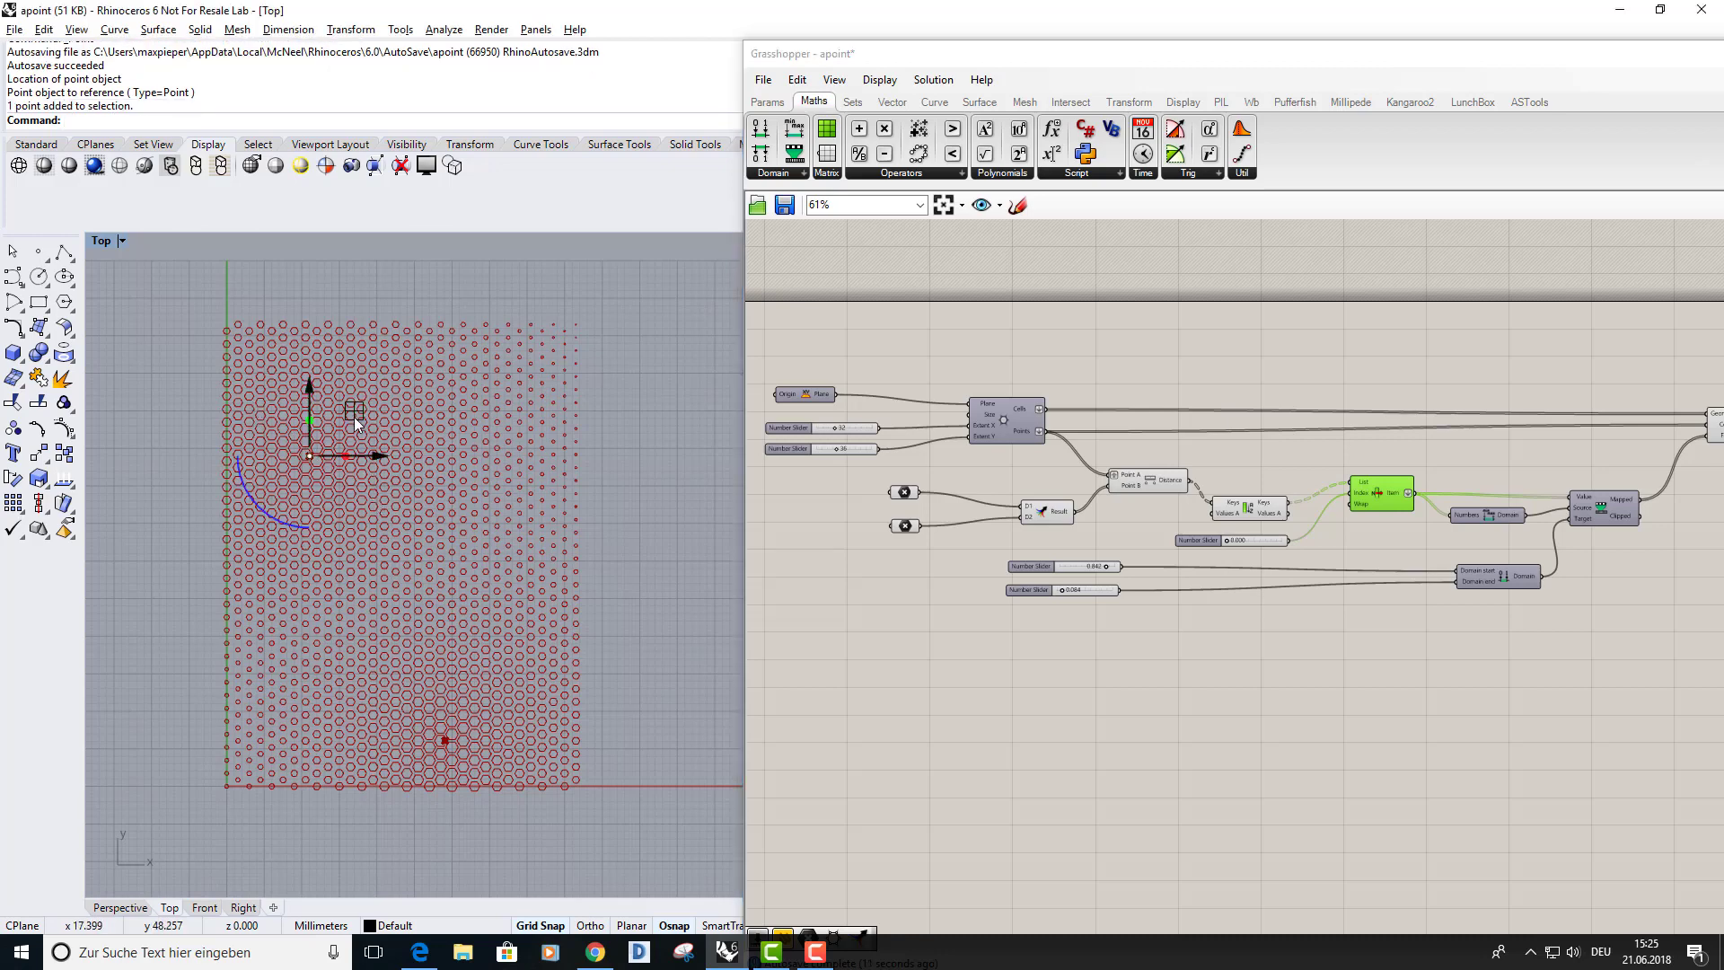
drag(352, 413, 530, 386)
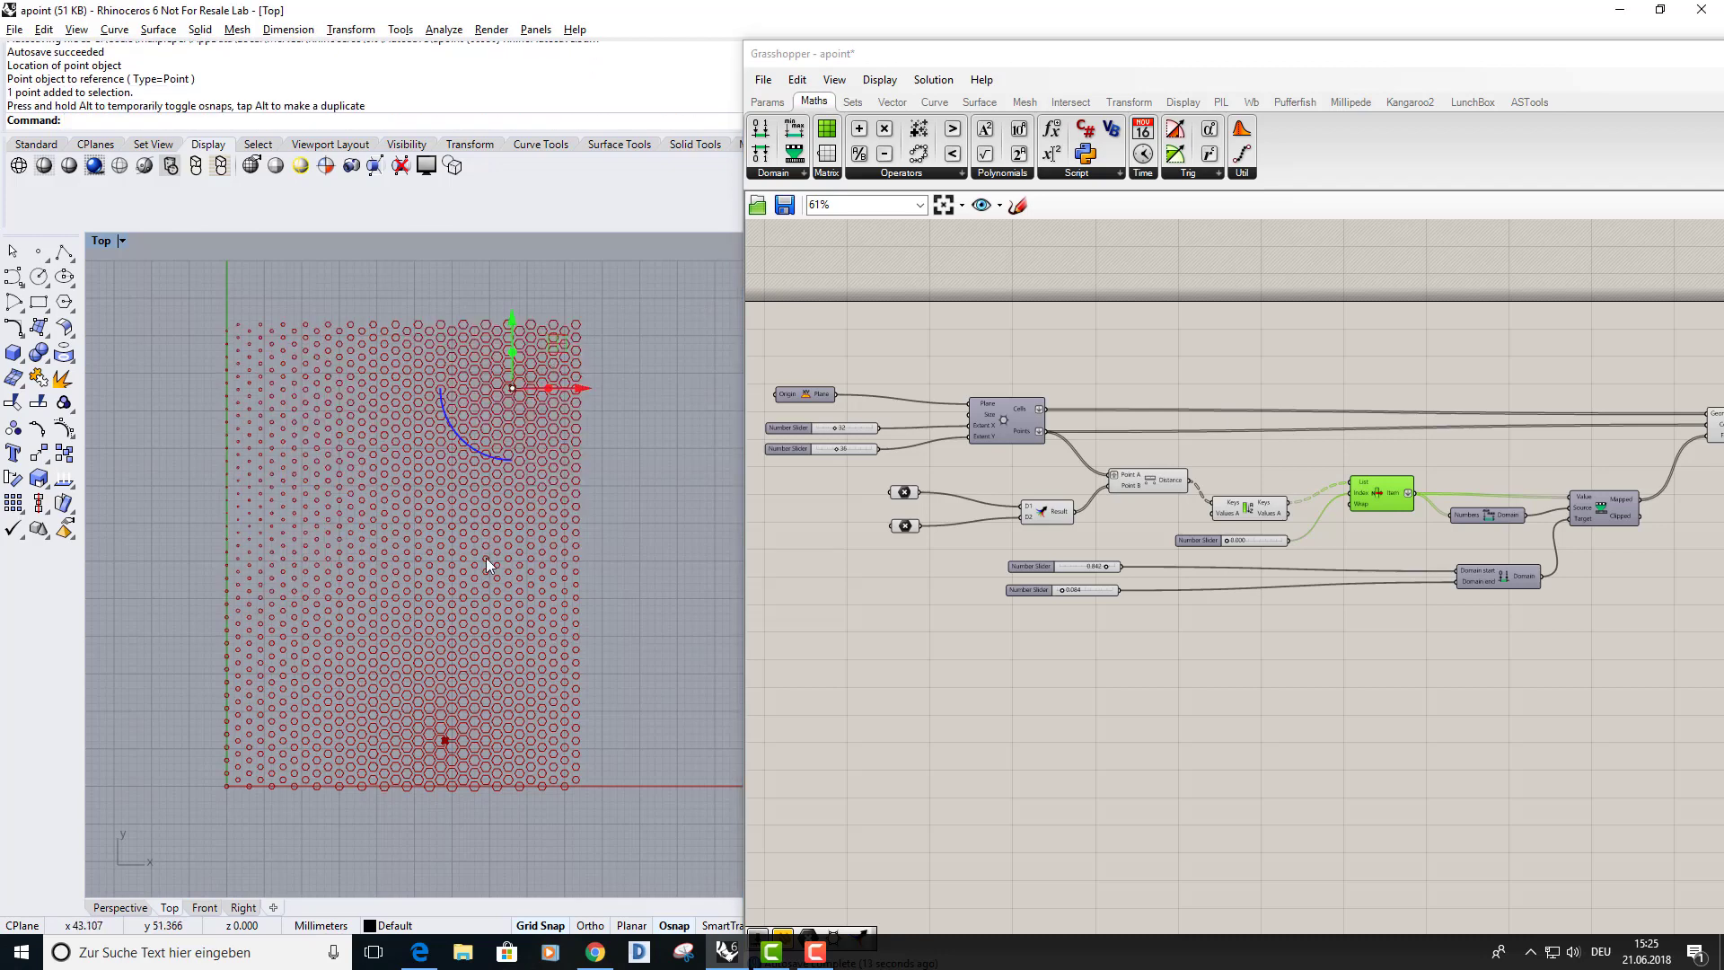
click(444, 740)
drag(445, 739, 317, 621)
click(1064, 603)
Set the domain sliders to 0.932 and 0.204.
scroll(1096, 577, up, 3)
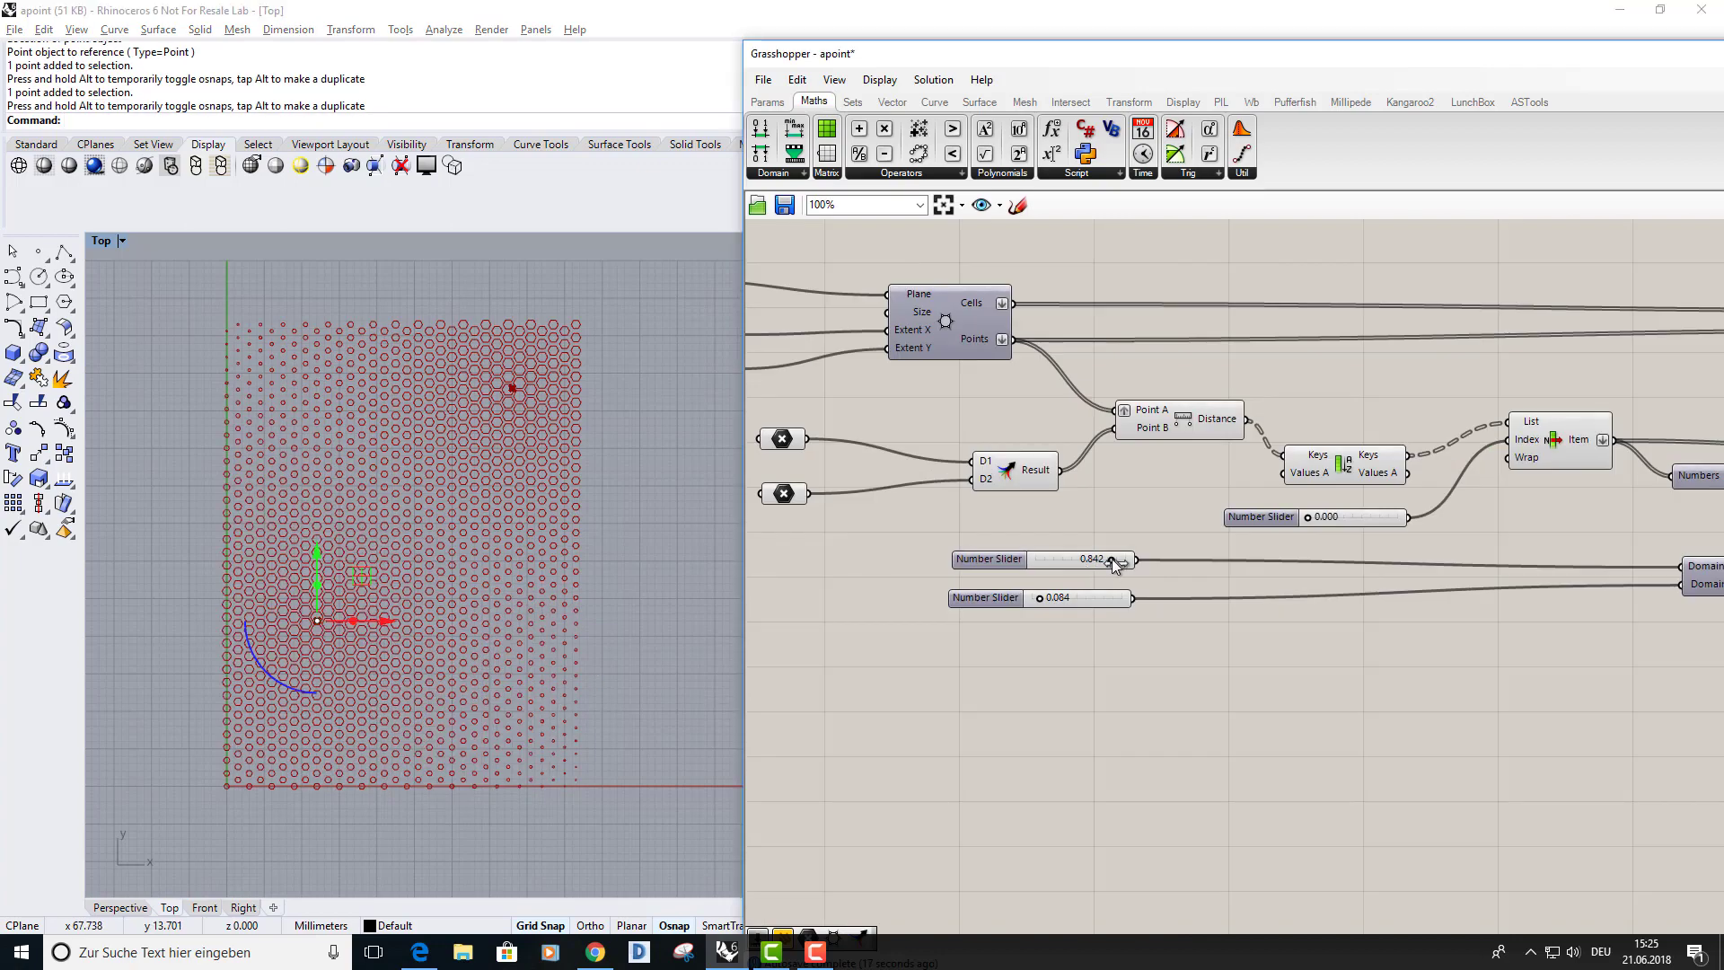
mouse_move(1114, 563)
mouse_down()
mouse_move(1085, 558)
mouse_move(1119, 560)
mouse_up()
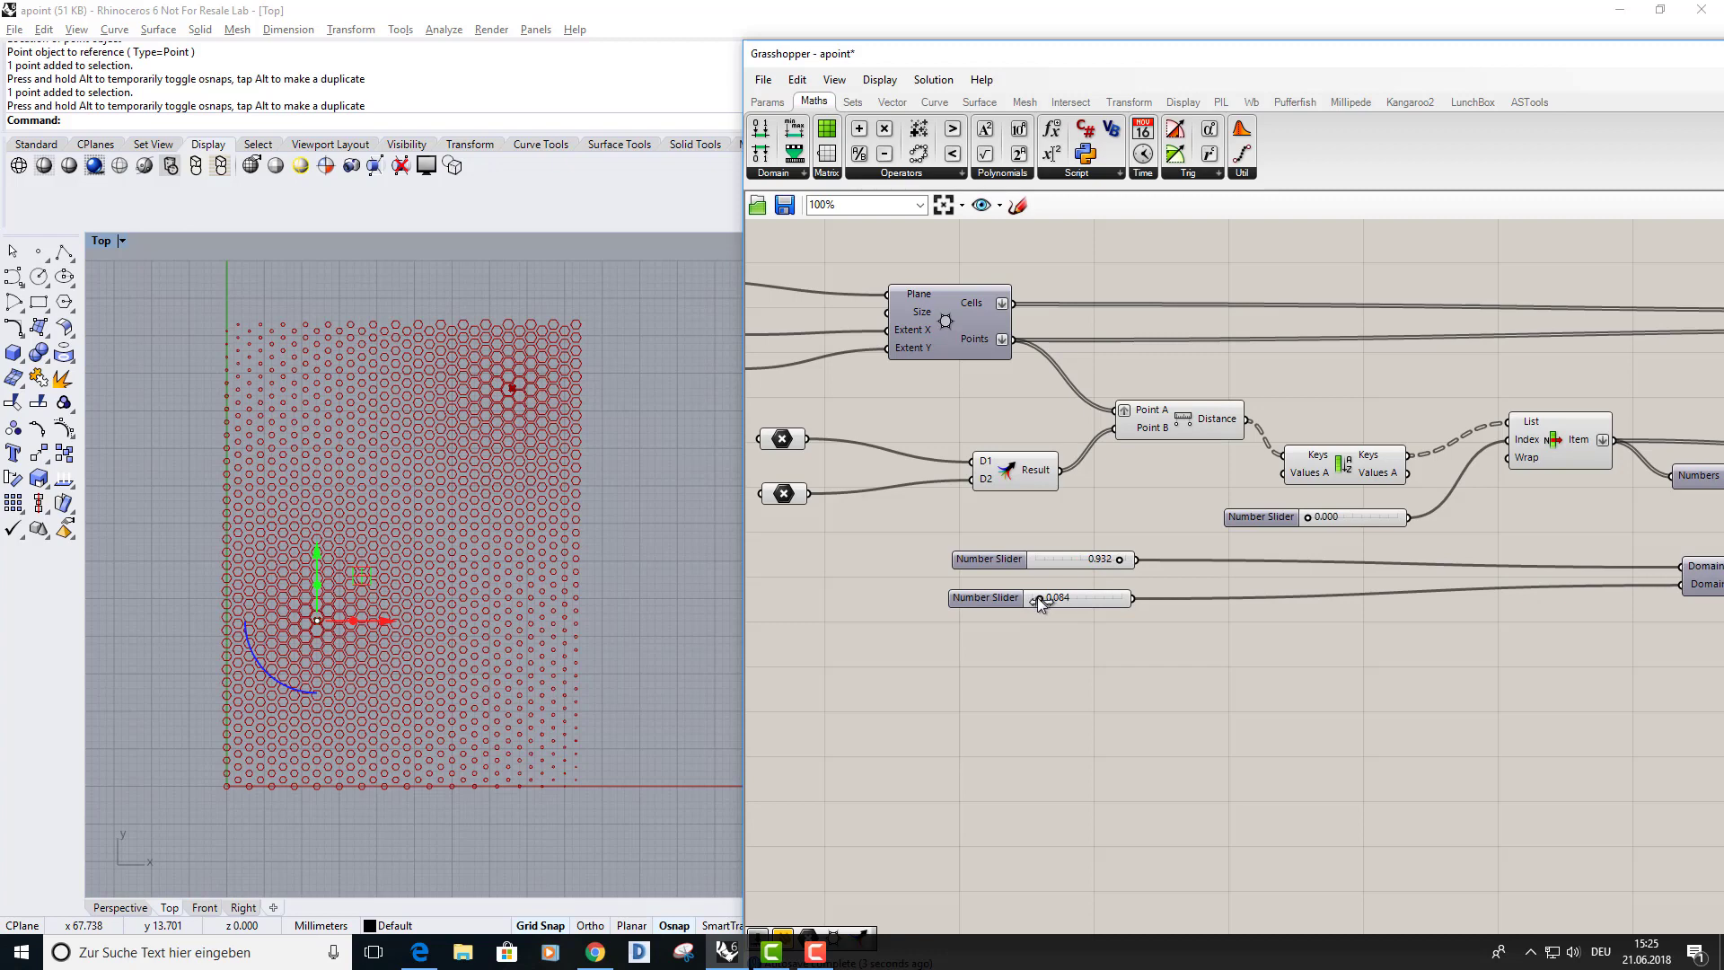
mouse_move(1038, 602)
mouse_down()
mouse_move(1066, 600)
mouse_move(1048, 601)
mouse_up()
right_drag(1250, 711, 1077, 745)
scroll(1104, 743, down, 2)
right_drag(1303, 736, 1212, 676)
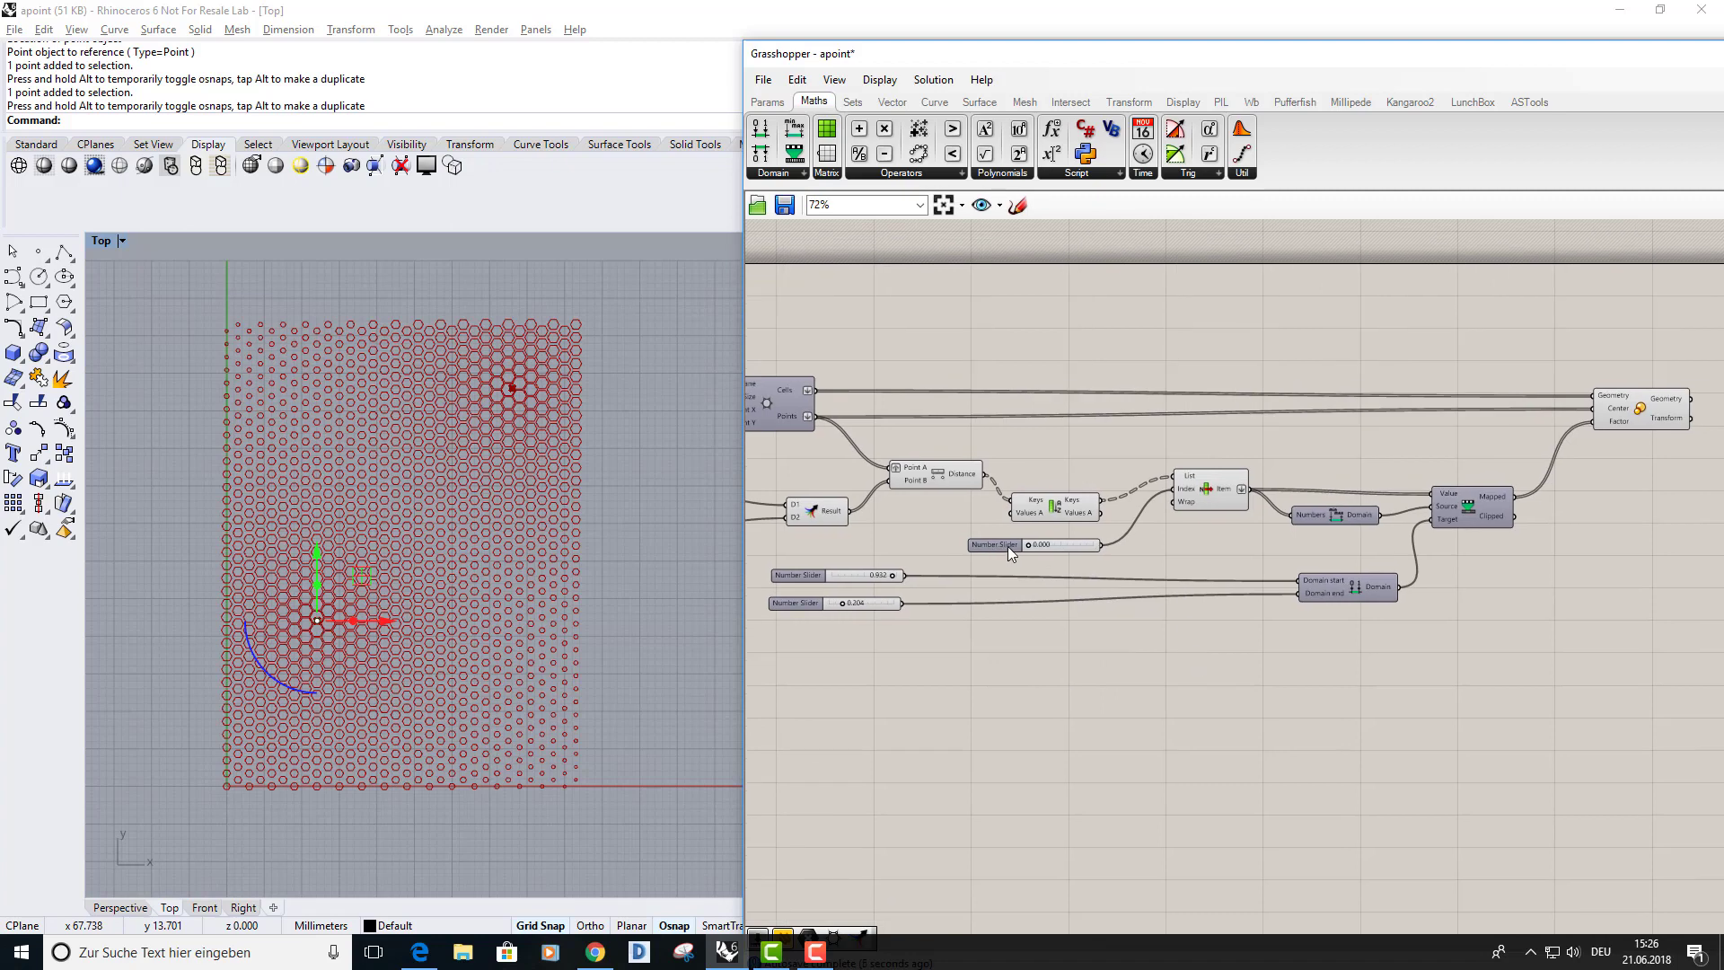
Move both Number Sliders next to the Domain component.
alt+drag(957, 671, 1042, 671)
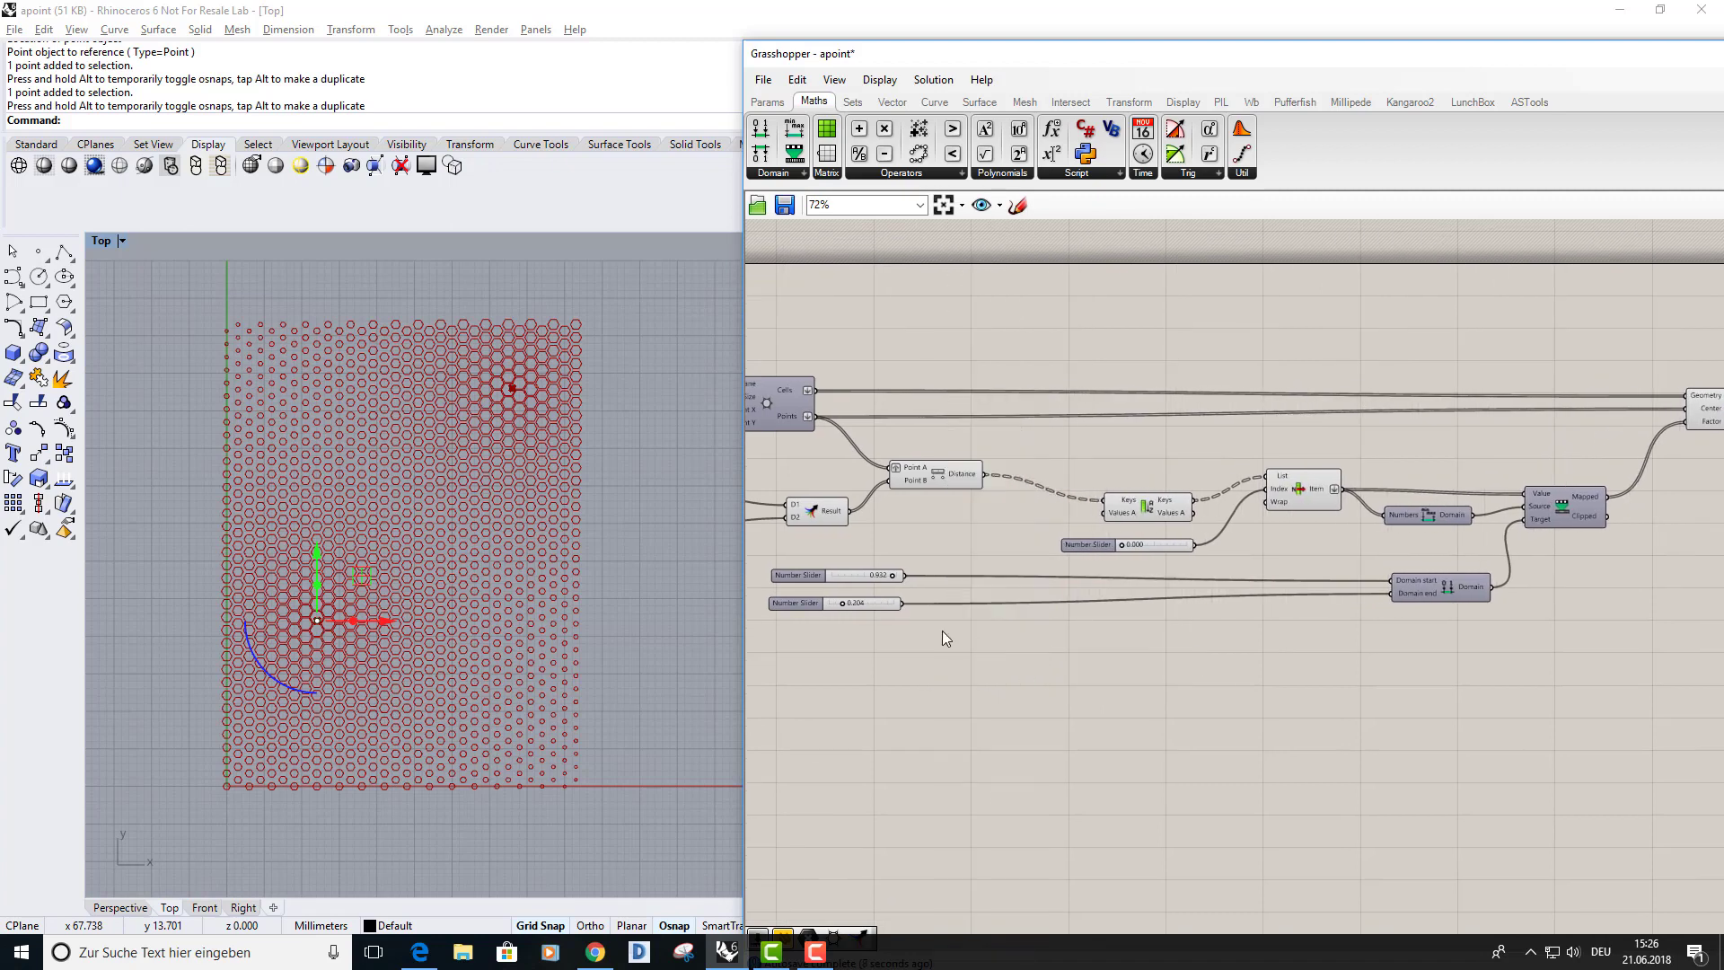
drag(796, 584, 1235, 620)
click(1140, 691)
right_drag(960, 594, 1027, 618)
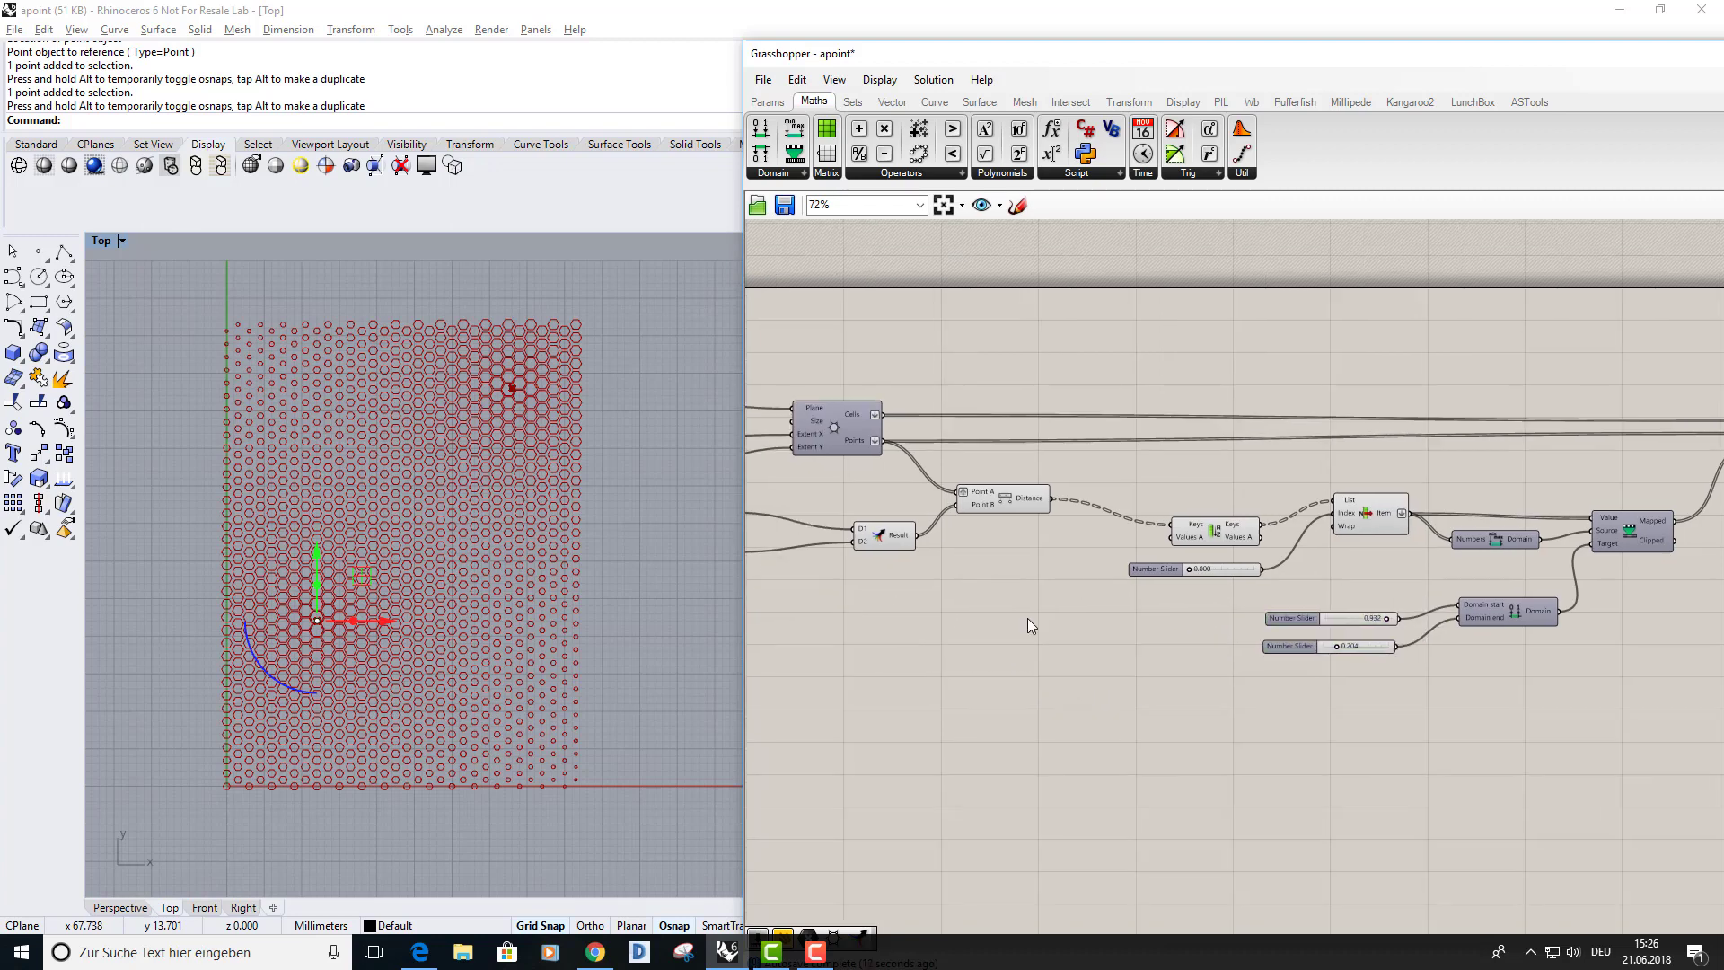
Drop an empty Panel from Params onto the canvas and reposition the Distance and Result components.
click(770, 101)
drag(1019, 154, 1053, 352)
drag(1160, 381, 1157, 383)
scroll(1069, 451, up, 1)
right_drag(1056, 460, 1087, 436)
drag(1216, 458, 1259, 462)
drag(1065, 510, 1081, 561)
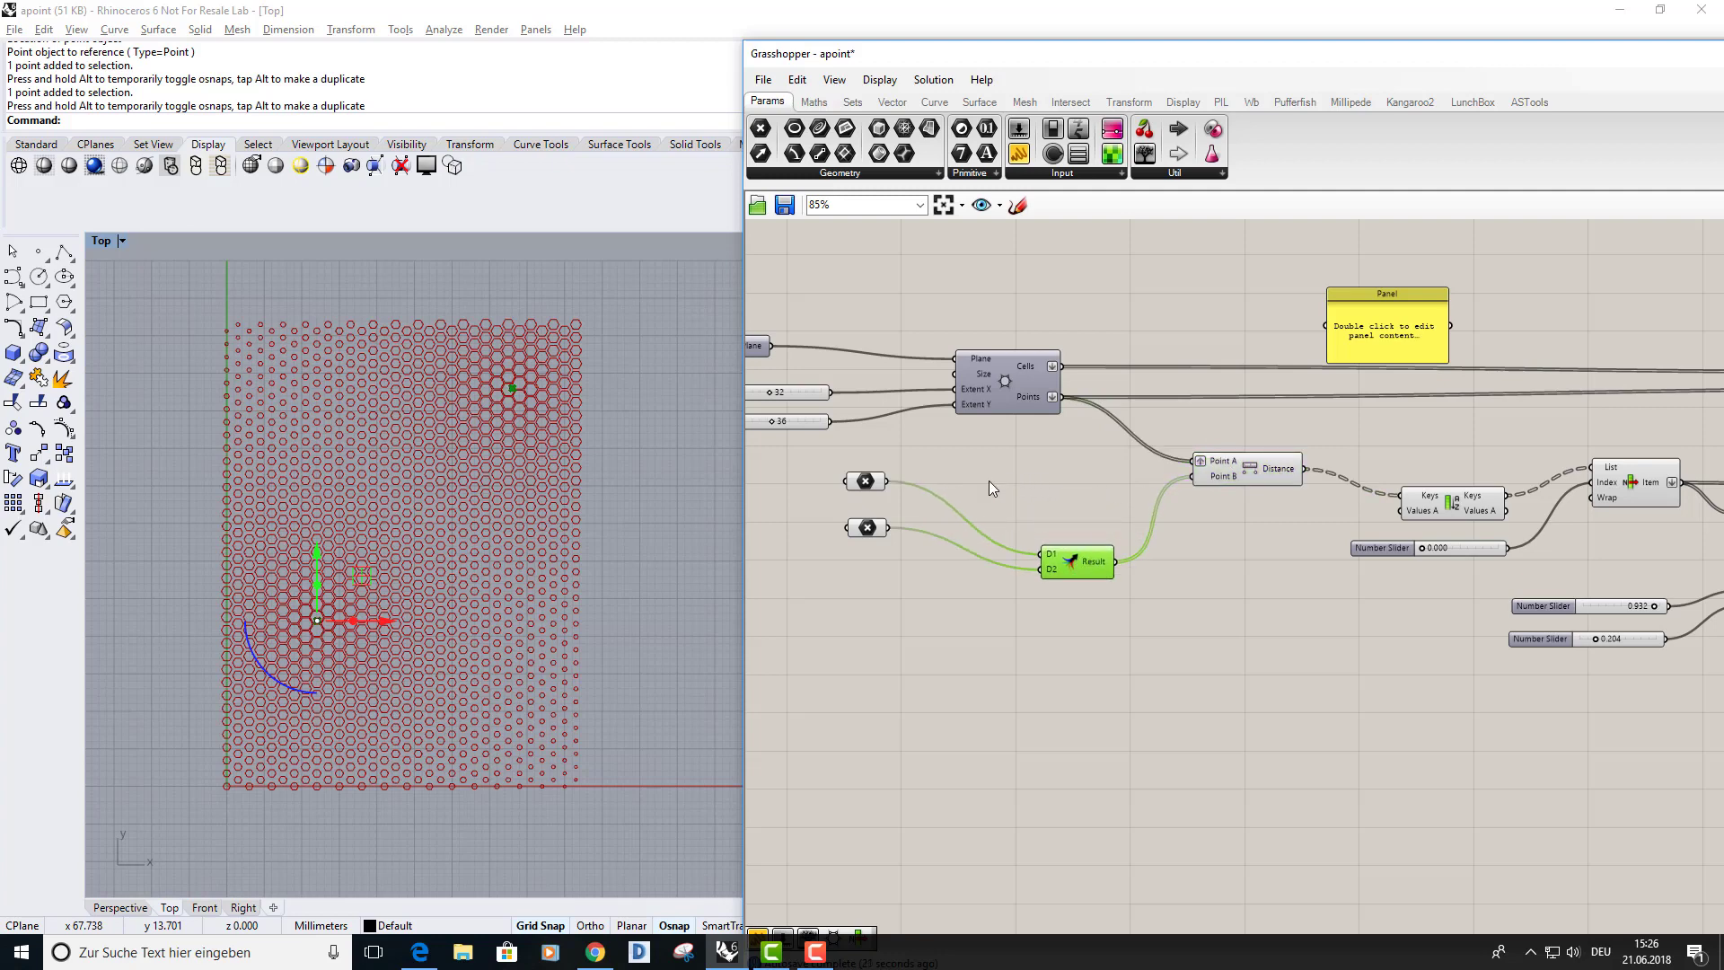
drag(1244, 470, 1251, 498)
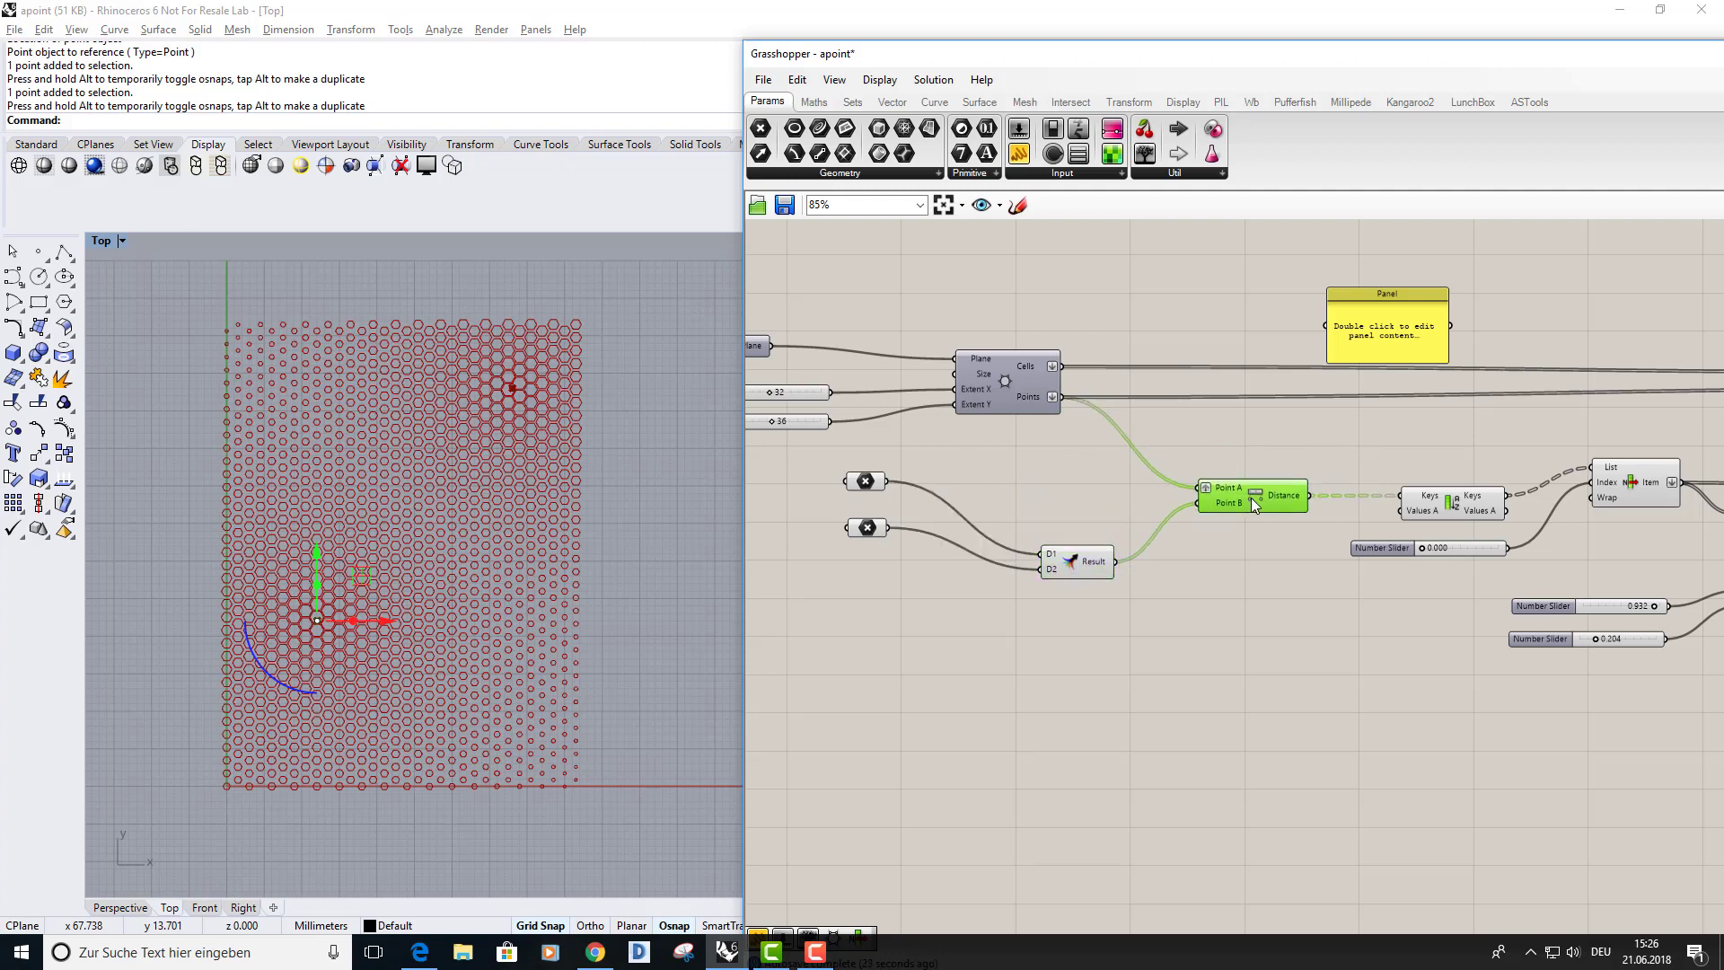
Add a 'dist' Distance component from the grid points to the first attractor and enlarge its Panel.
double_click(1192, 433)
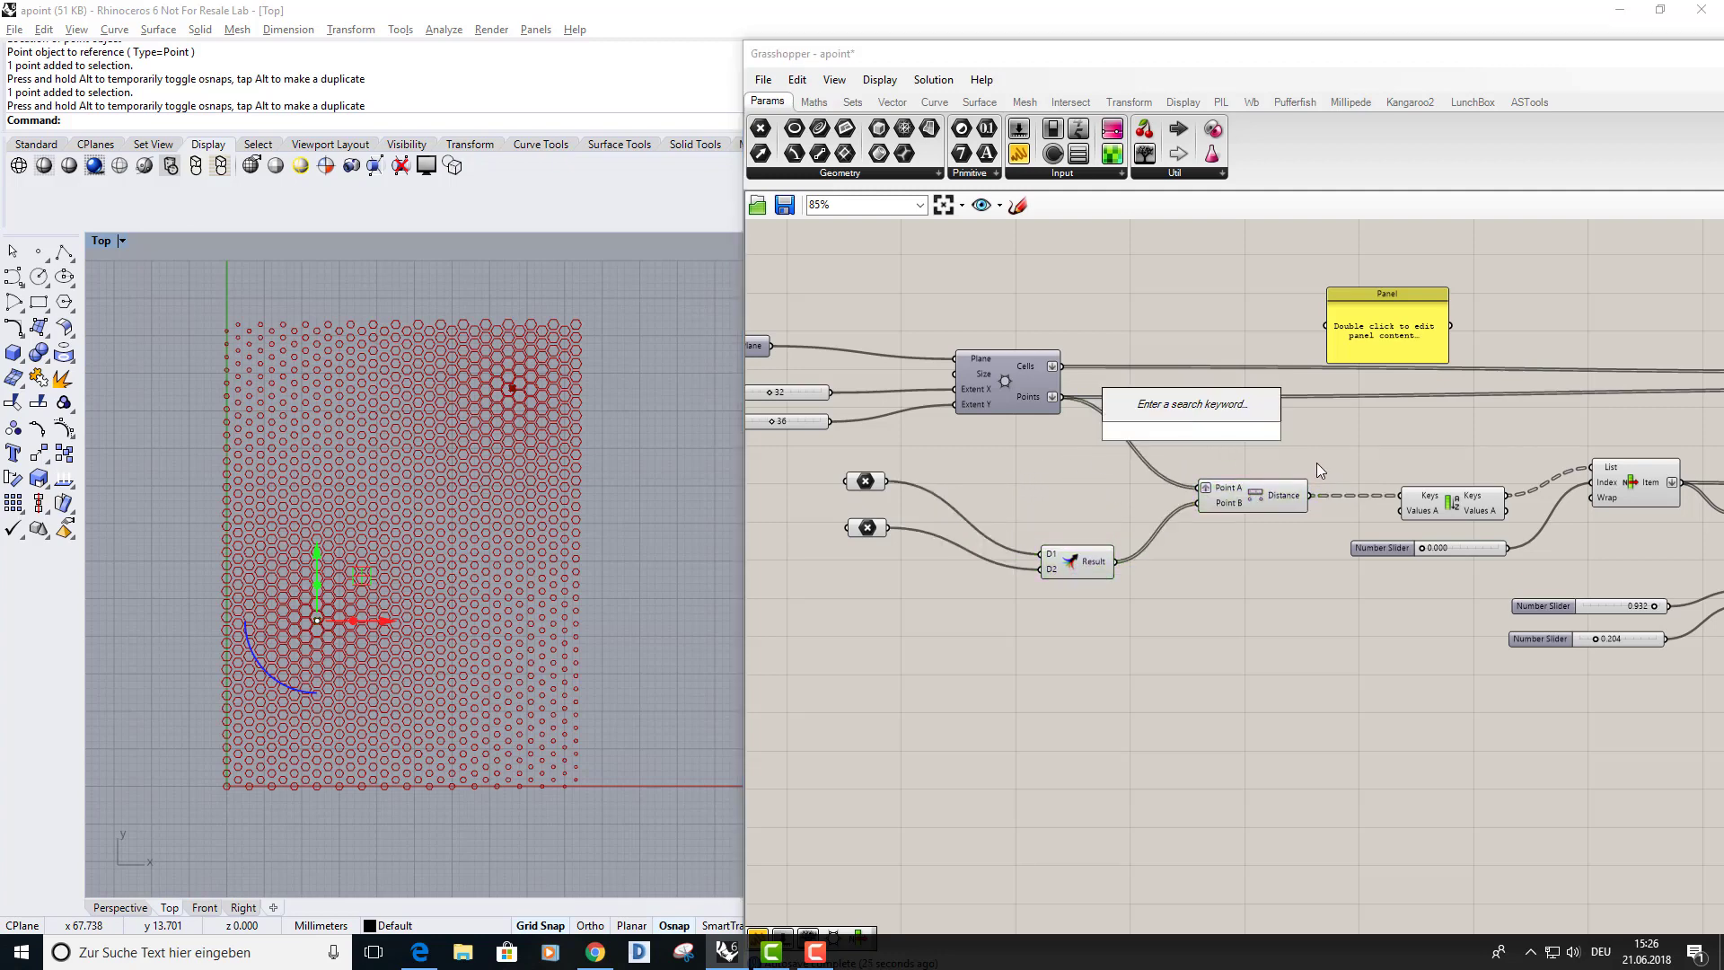
text(dist)
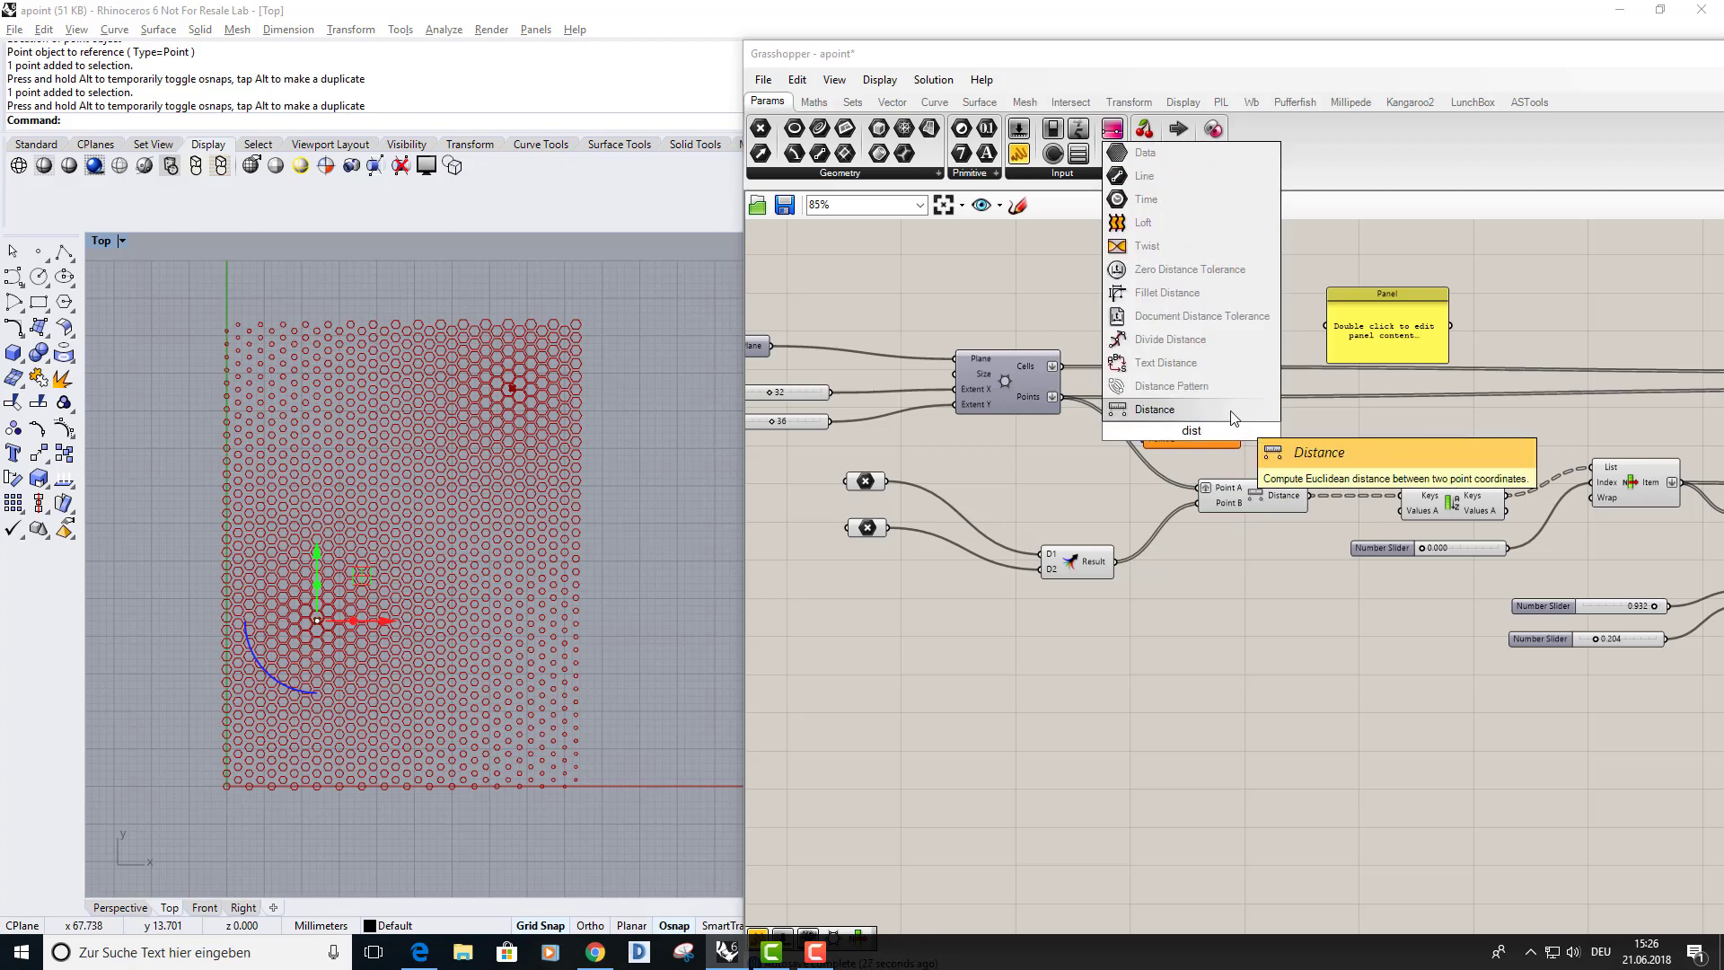
key(Return)
drag(884, 483, 1145, 439)
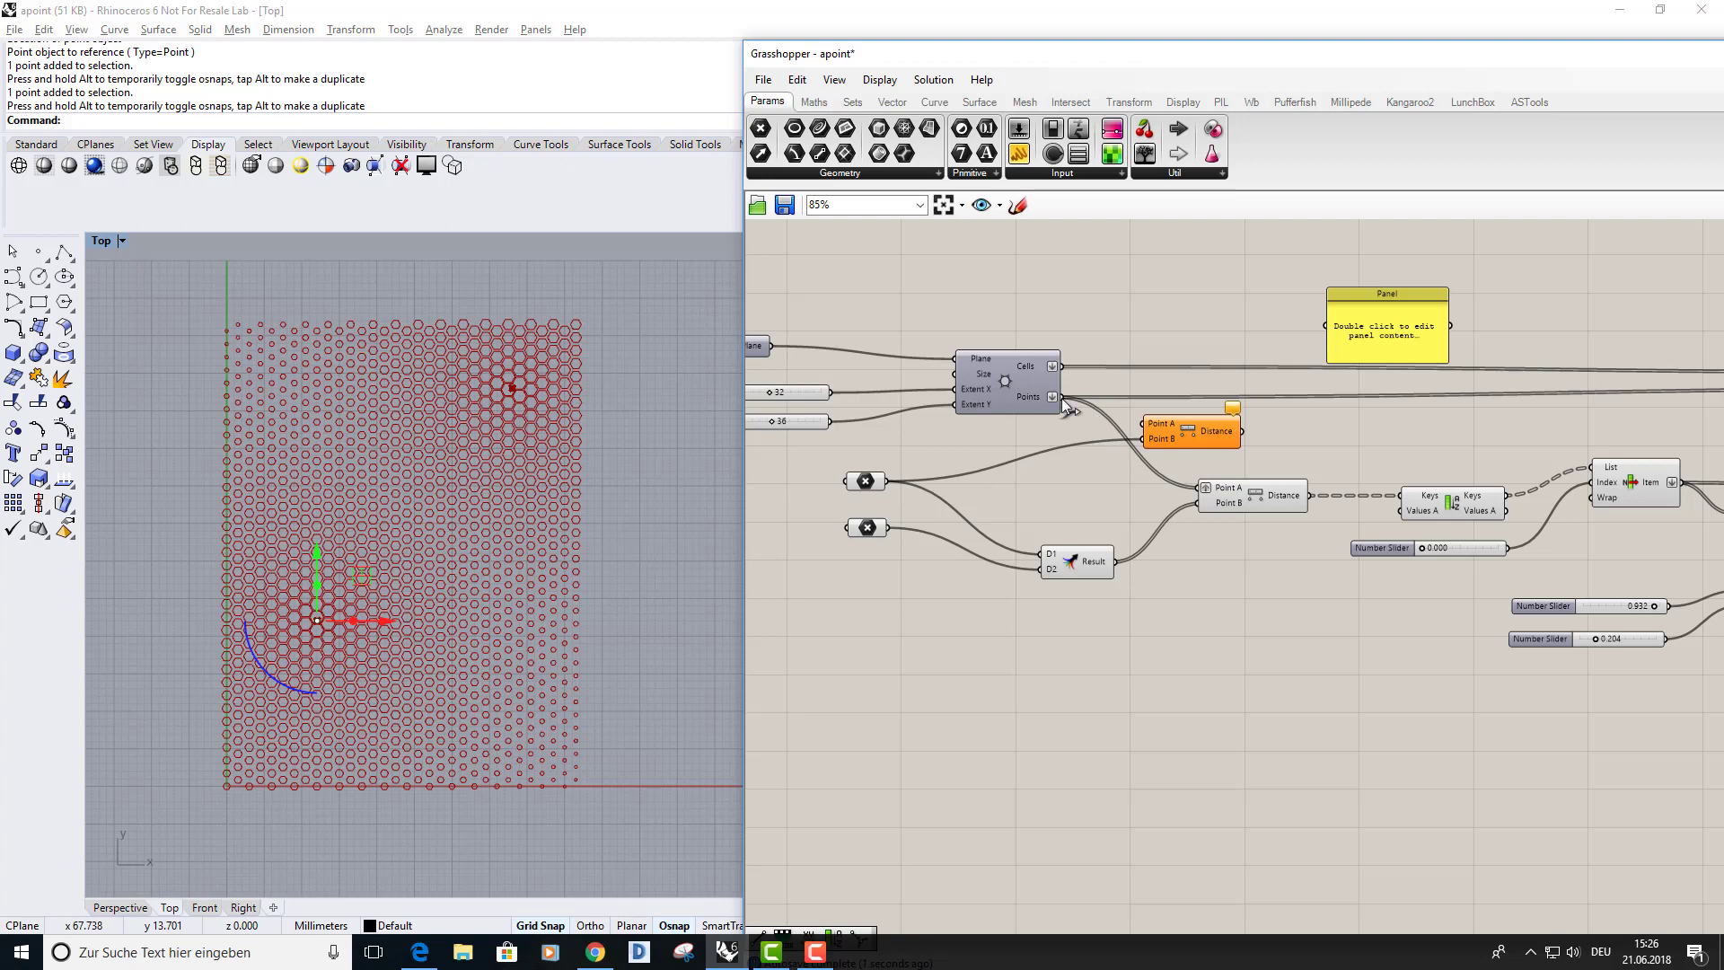
drag(1064, 398, 1326, 326)
scroll(1386, 357, up, 3)
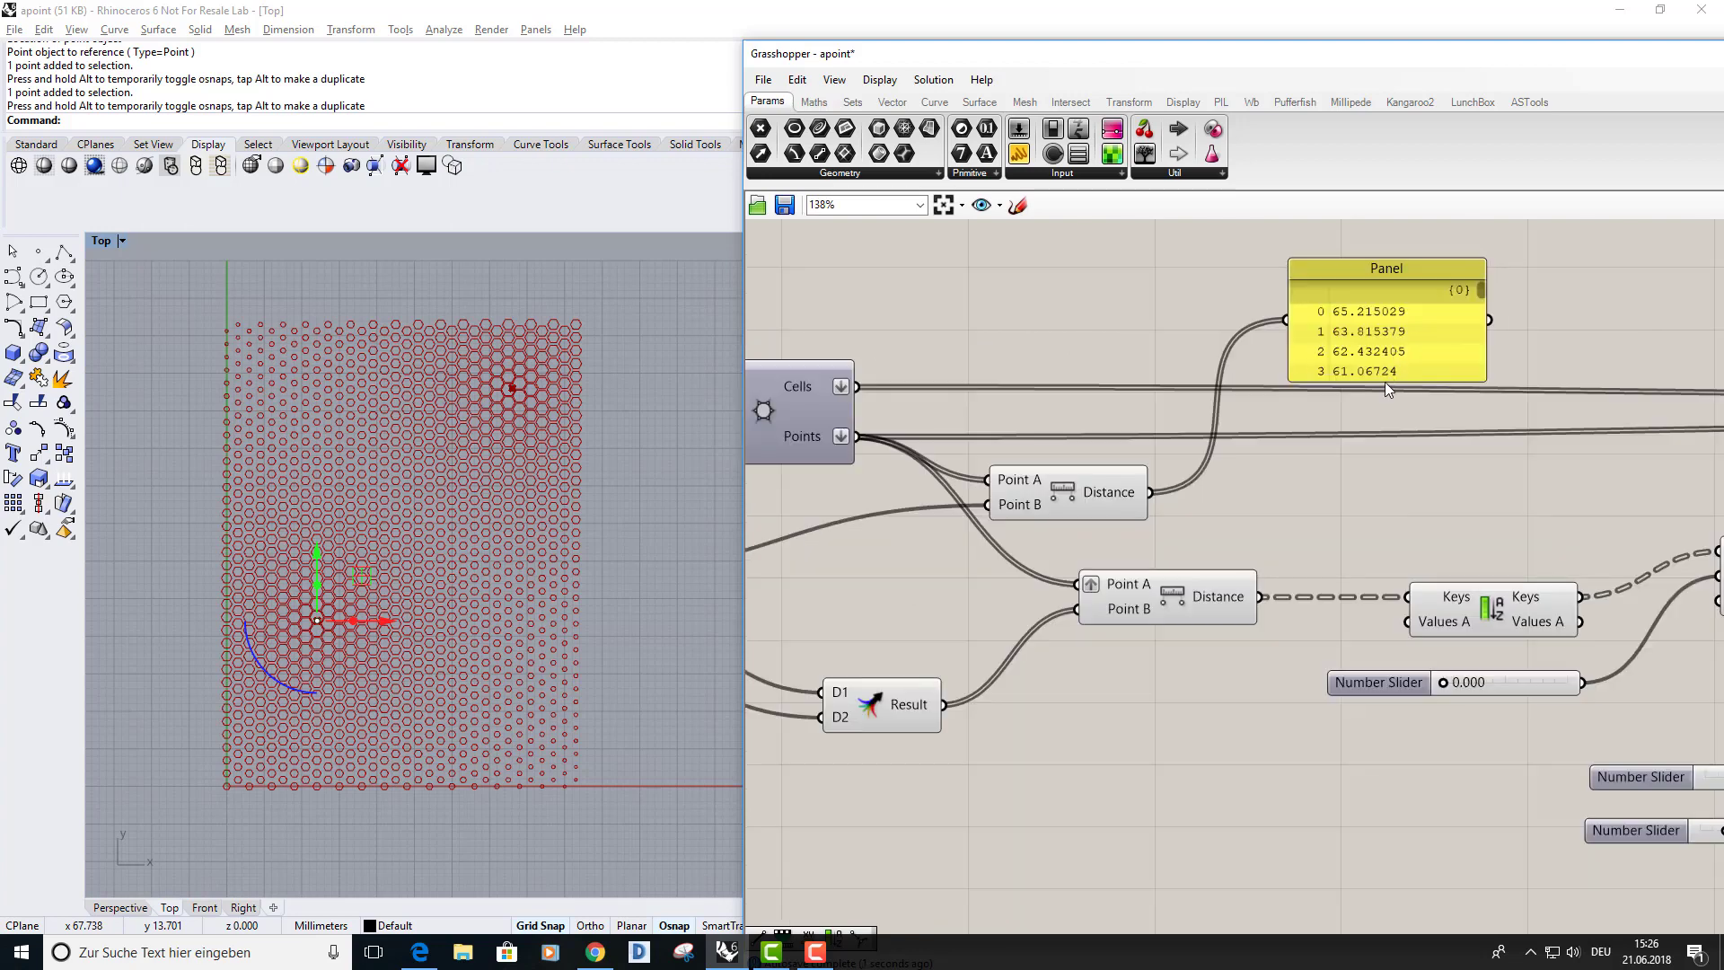
drag(1389, 378, 1390, 862)
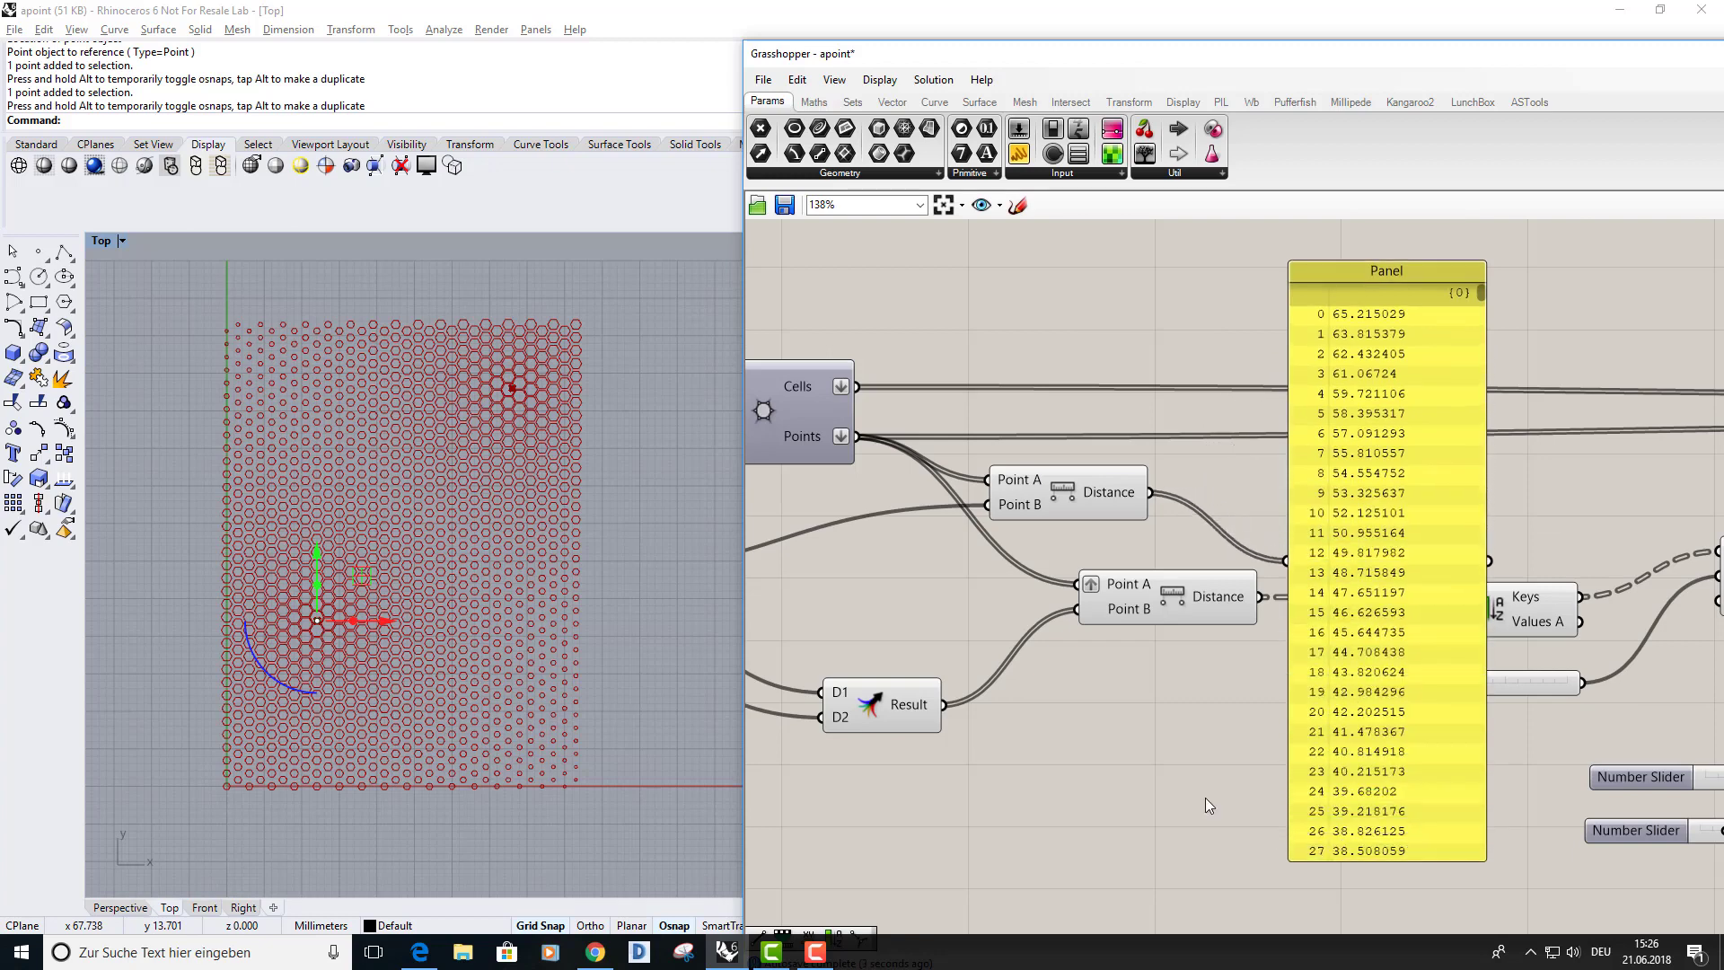
right_drag(1125, 699, 1315, 669)
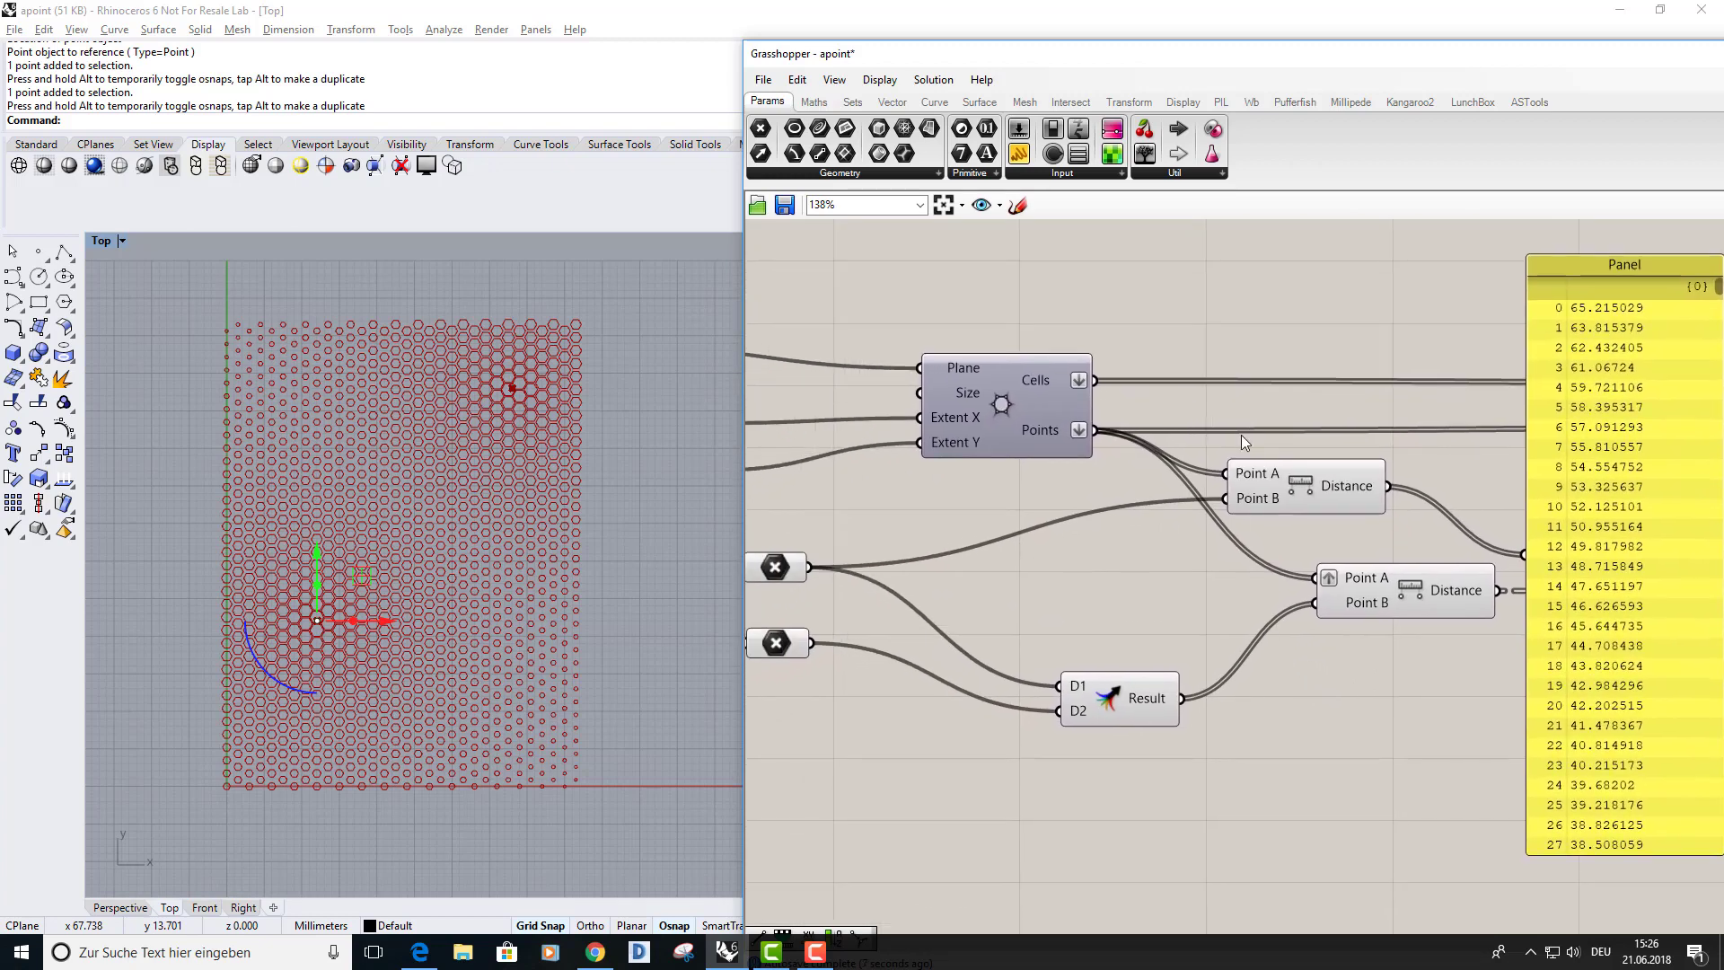
Add a Line component drawing lines from every grid point to the first attractor point.
double_click(1230, 323)
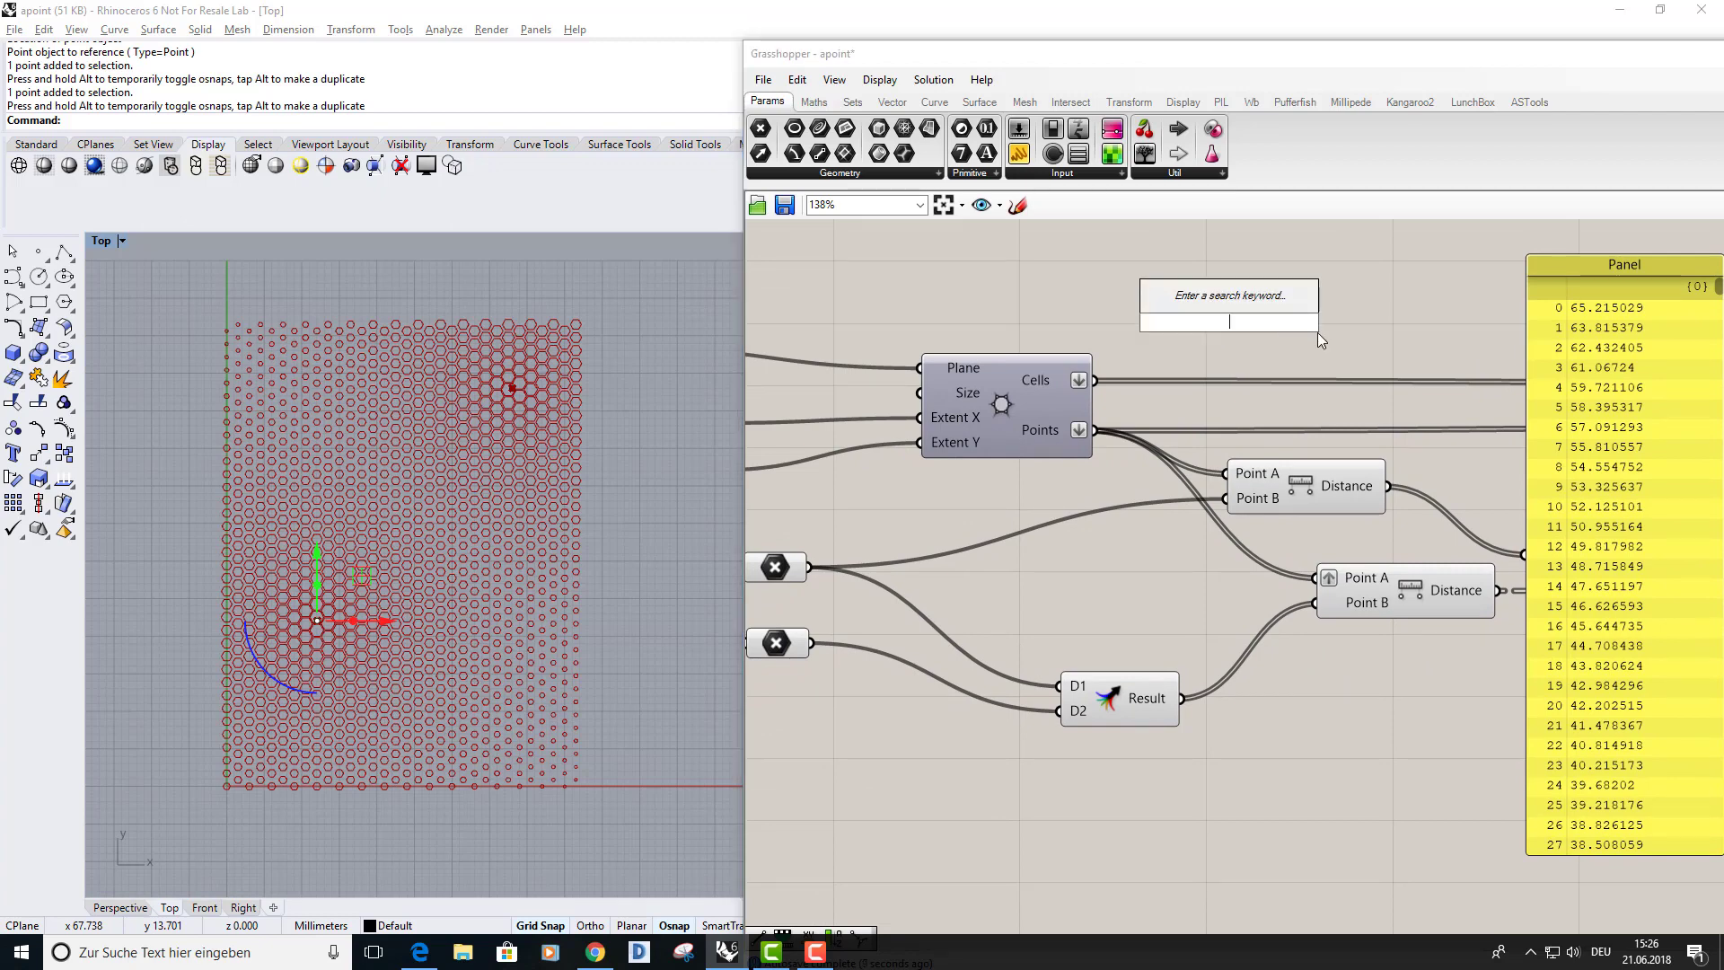
text(line)
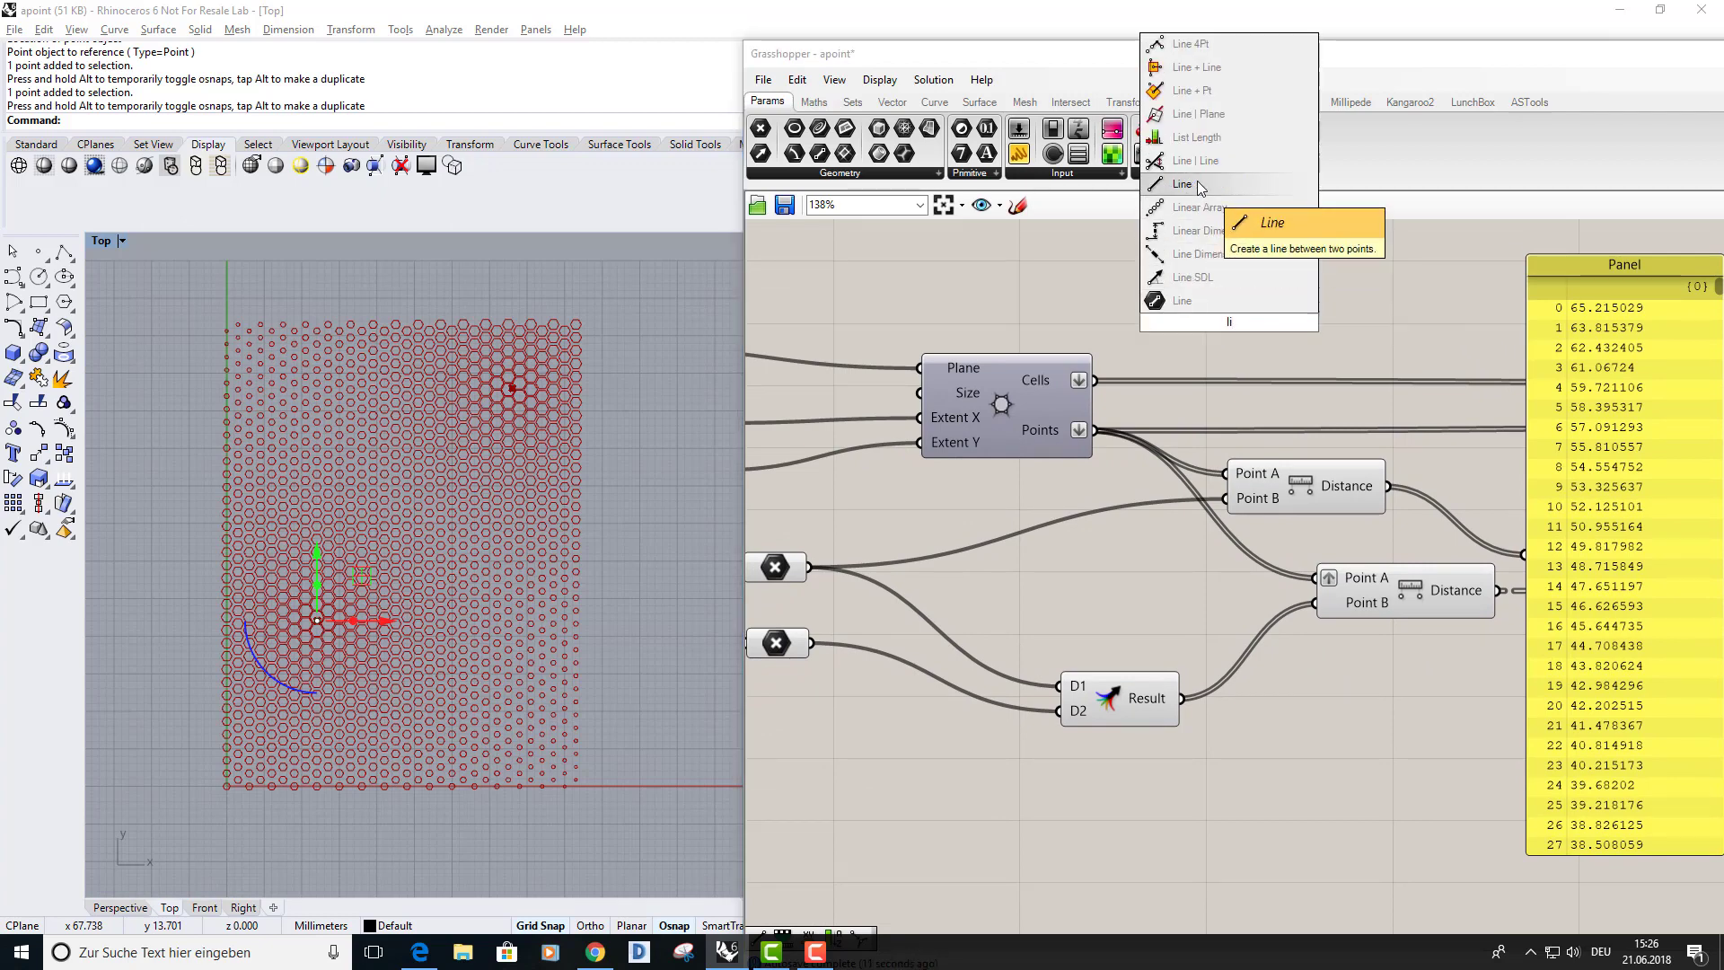
click(1158, 208)
drag(1183, 335, 1268, 334)
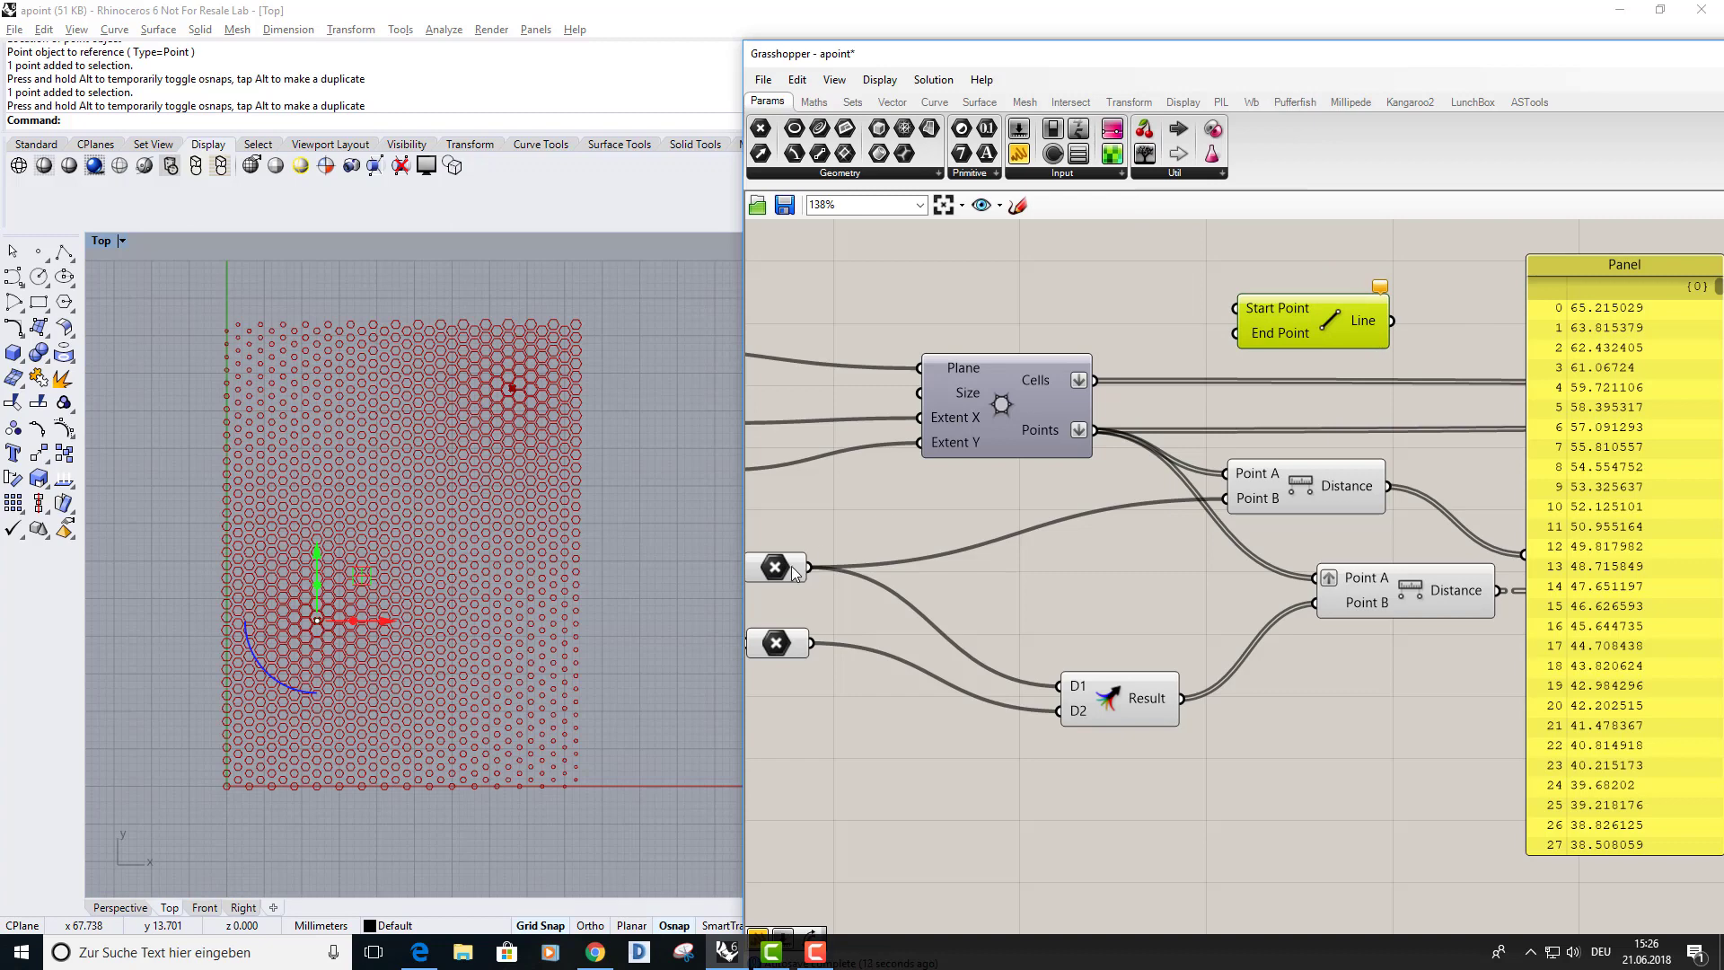
drag(809, 567, 1285, 415)
drag(1094, 430, 1250, 403)
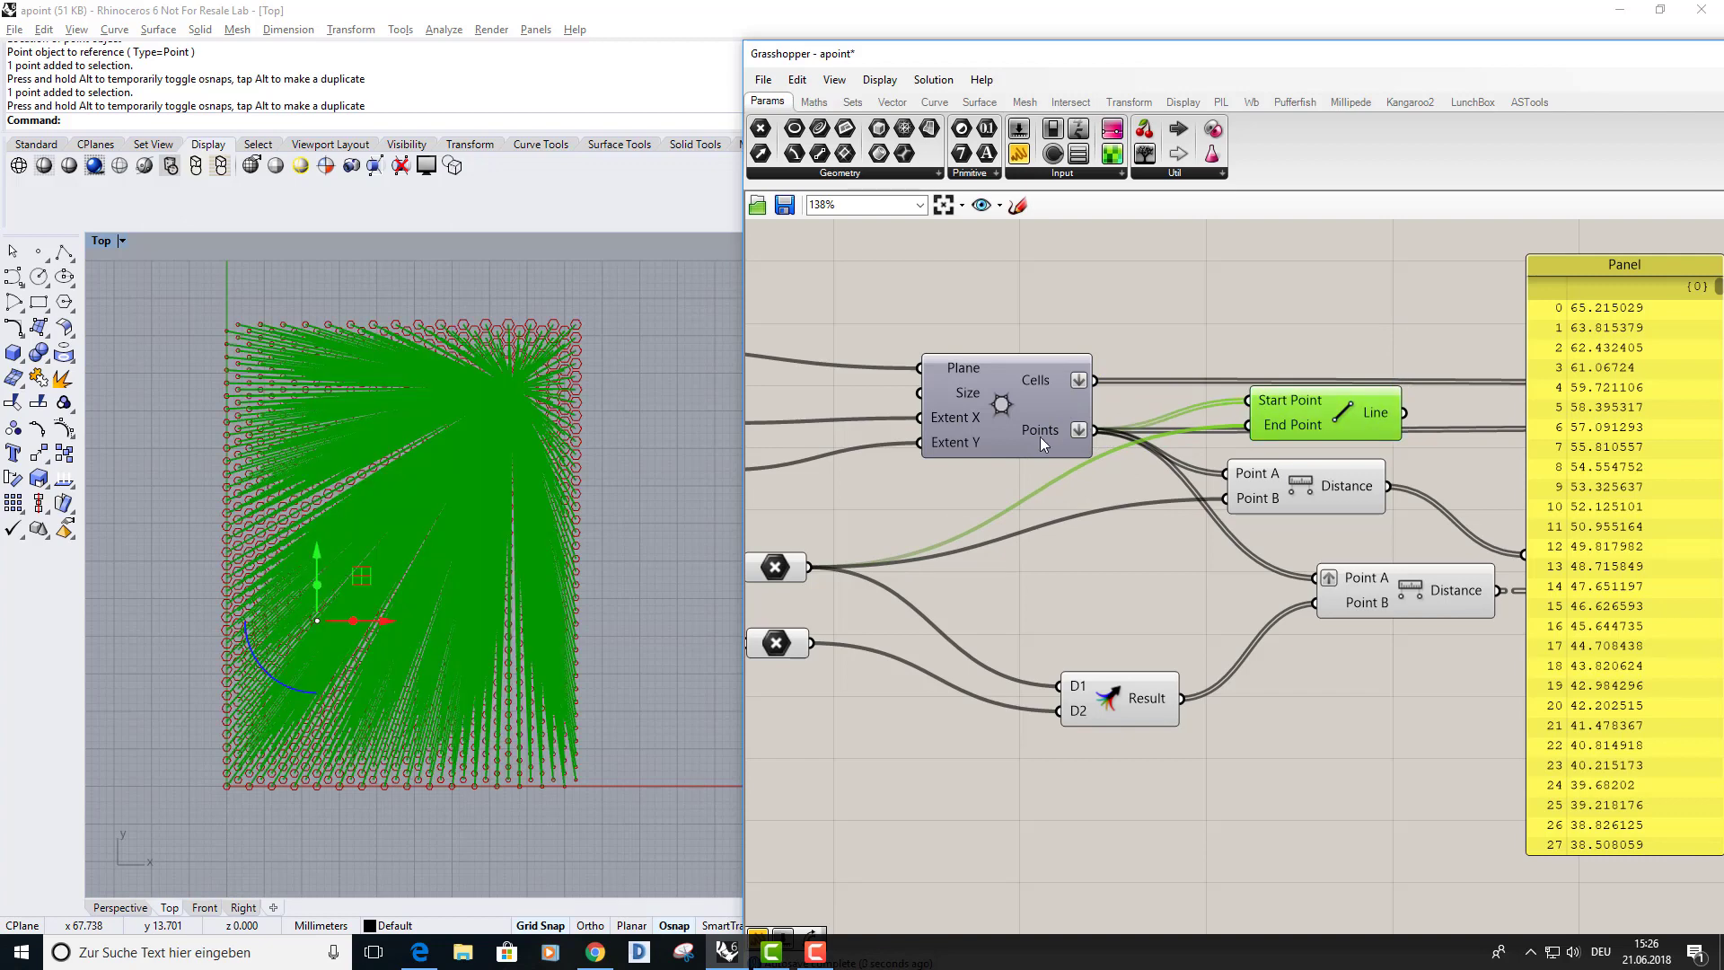
Inspect the line fan in Rhino's Top view, then bring the grid's Plane and sliders into view.
right_drag(449, 447, 570, 492)
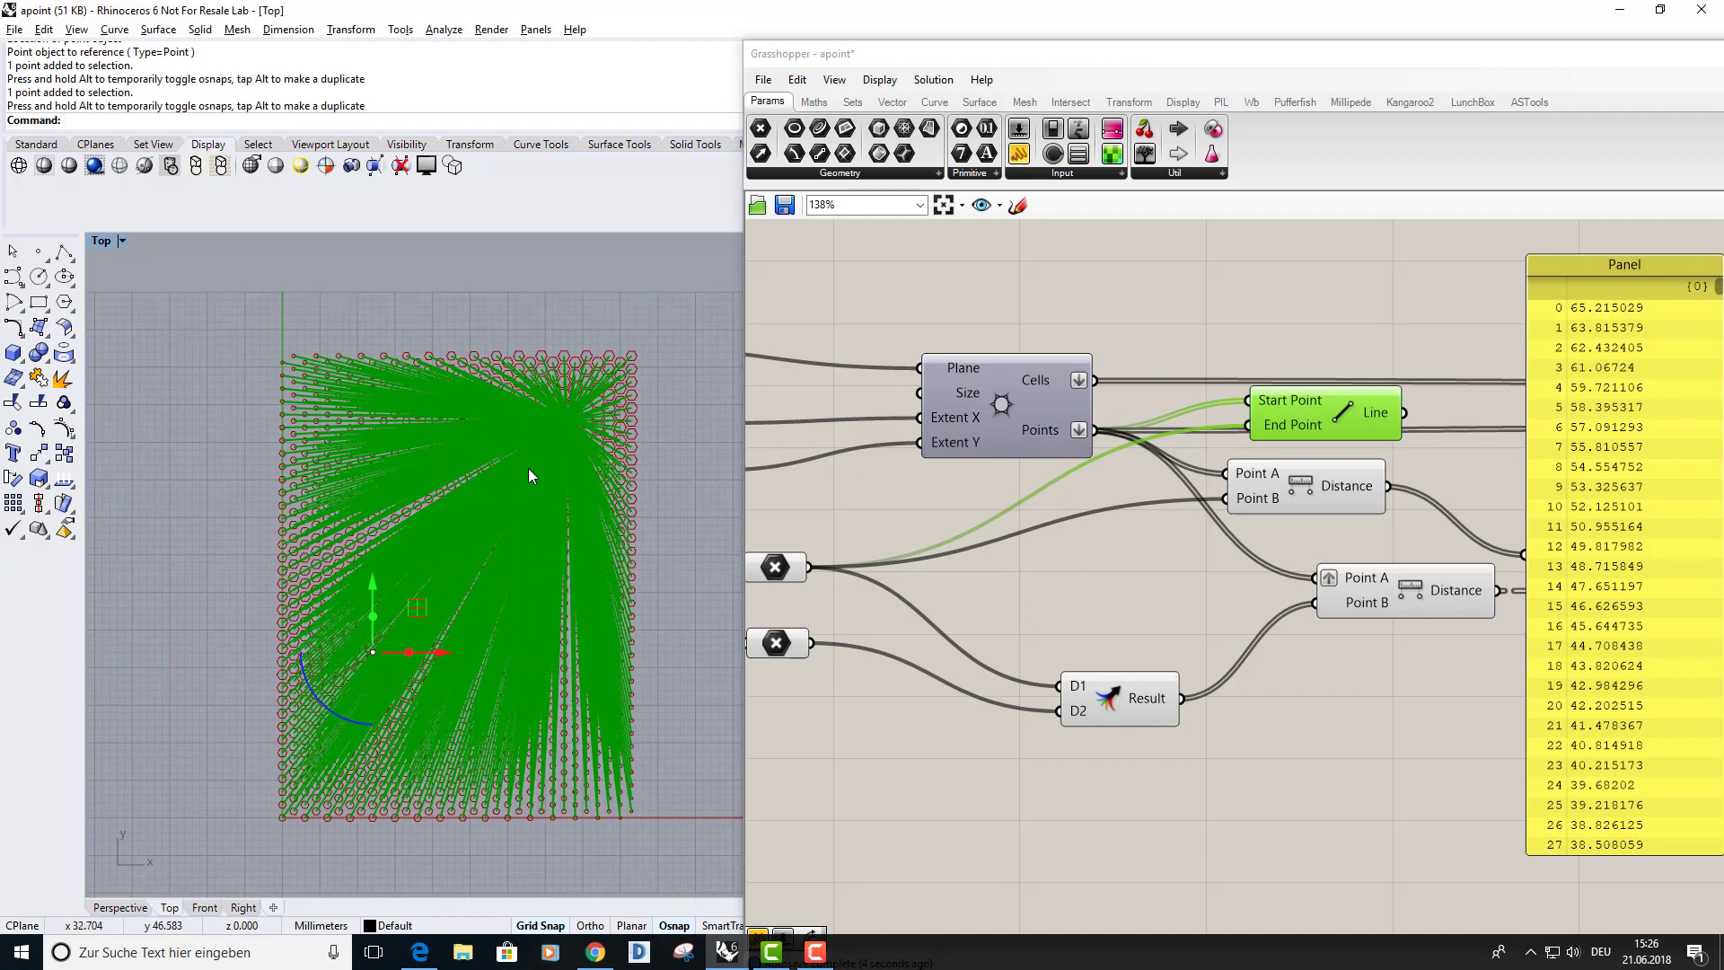
scroll(535, 449, up, 10)
scroll(405, 490, up, 6)
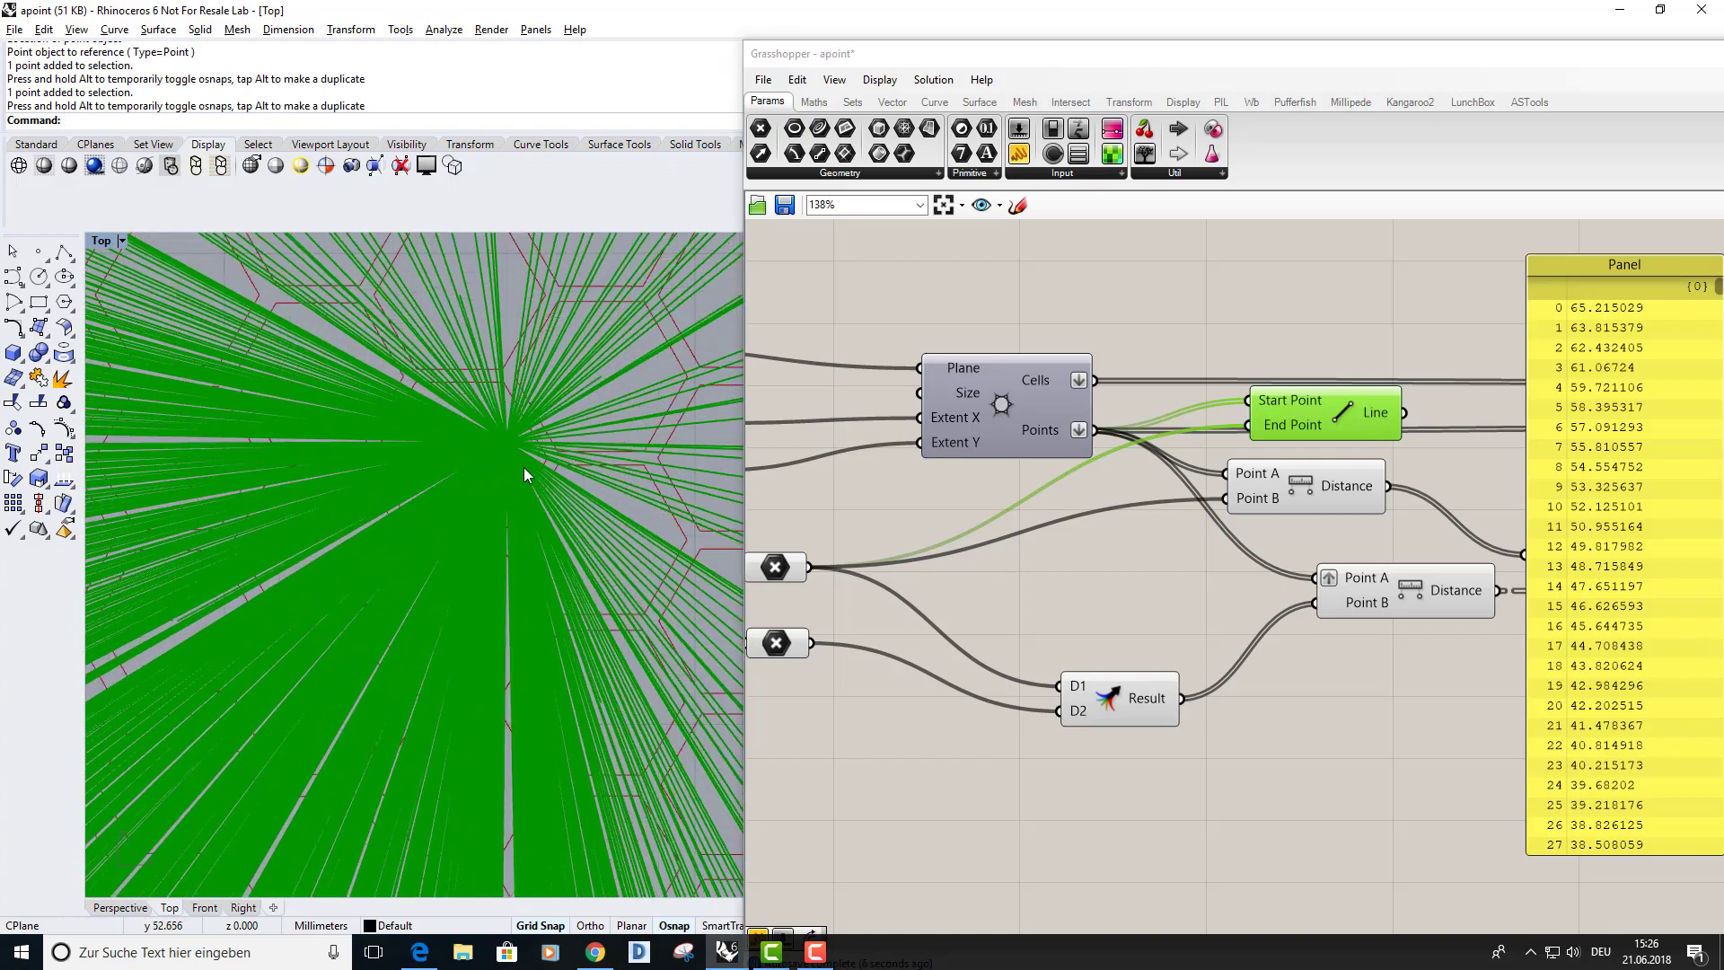
right_drag(525, 467, 484, 464)
scroll(471, 476, down, 6)
scroll(454, 494, down, 5)
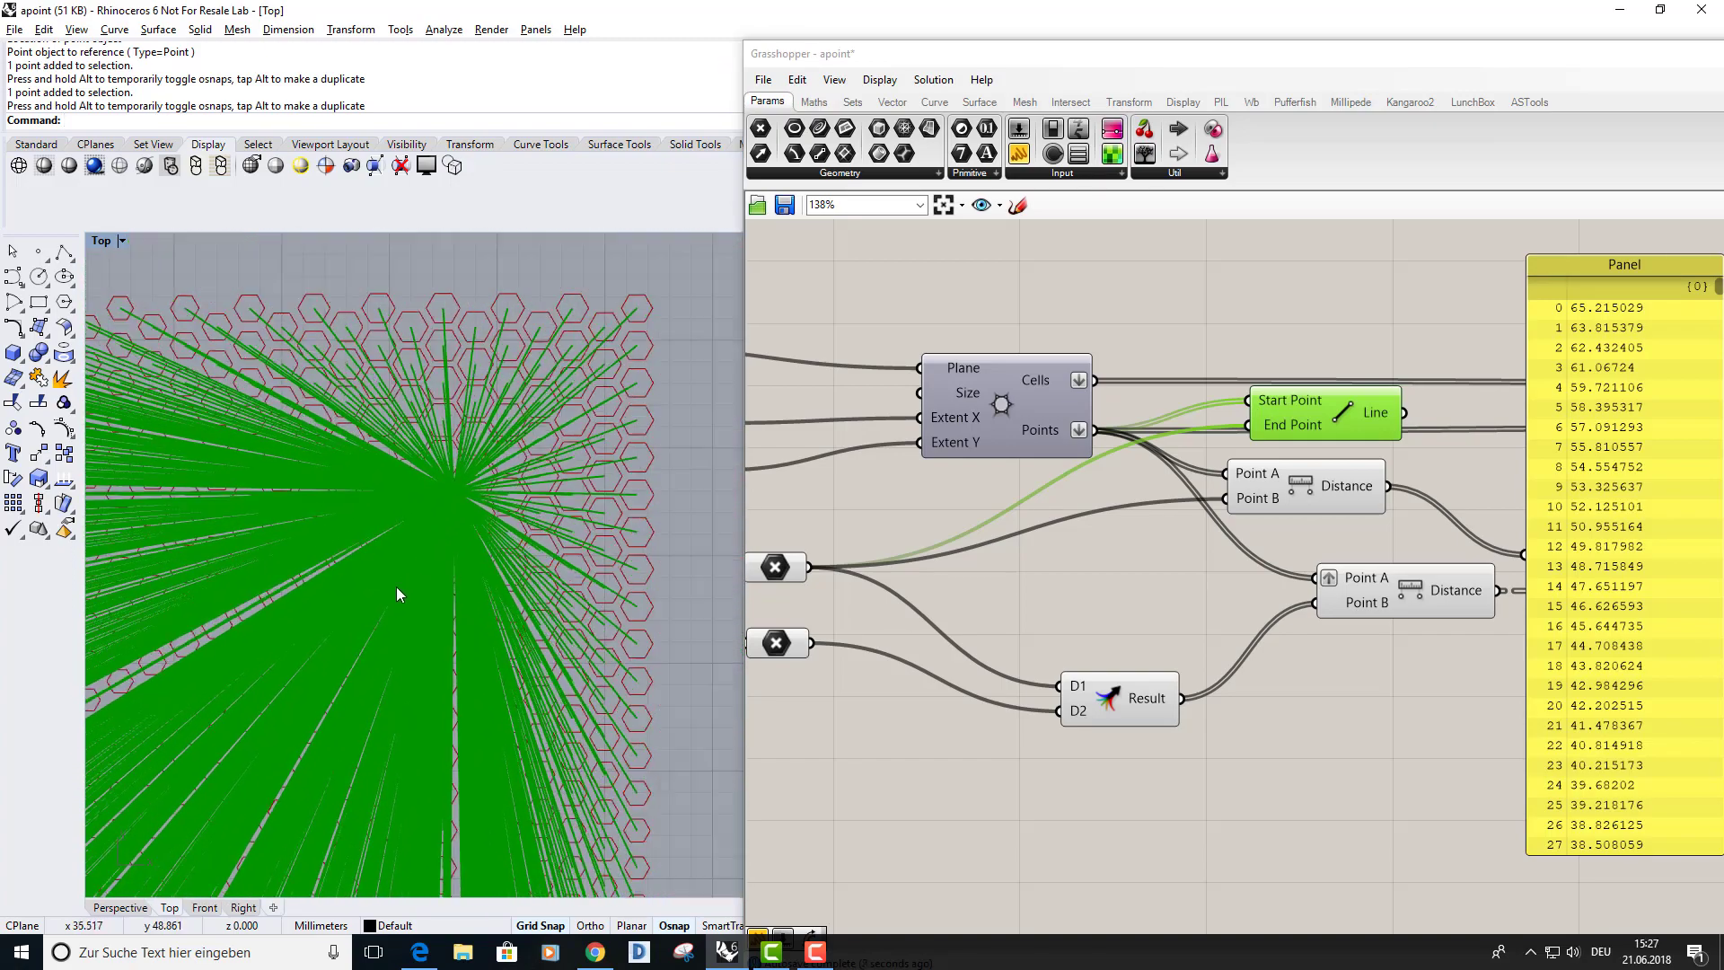
right_drag(396, 585, 527, 494)
scroll(527, 494, down, 3)
right_drag(860, 580, 1240, 579)
right_drag(1002, 545, 1107, 583)
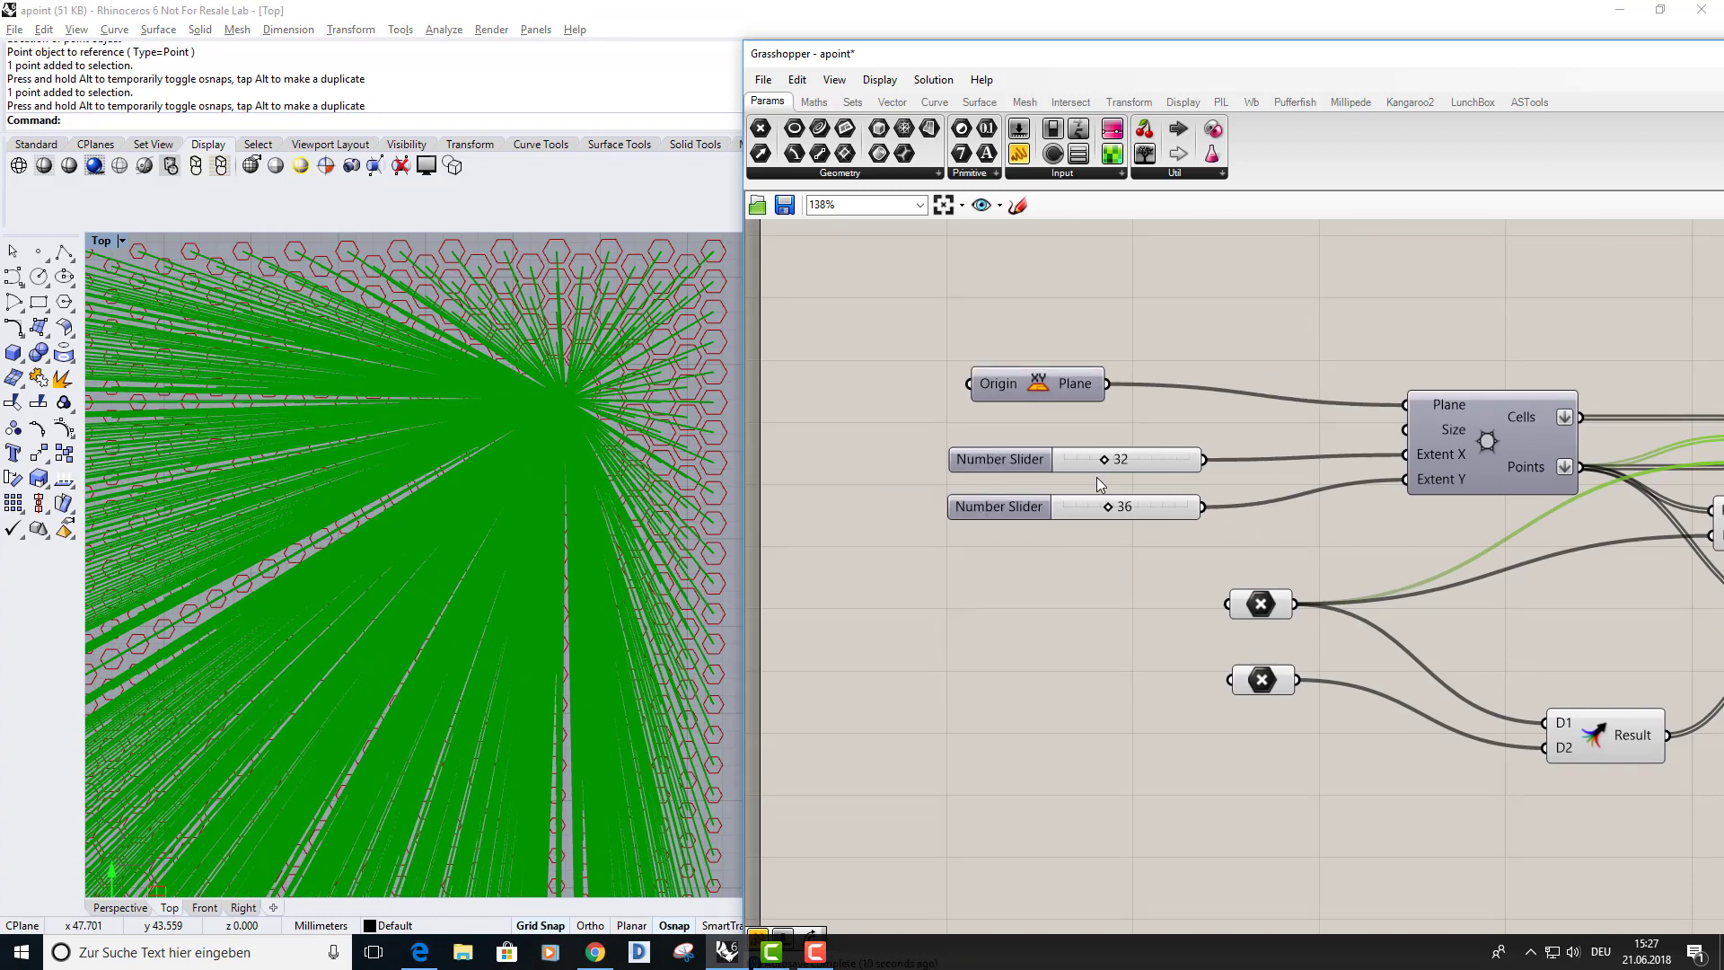
Reduce the hex grid's extent sliders to 7 by 6 cells.
drag(1104, 460, 1068, 520)
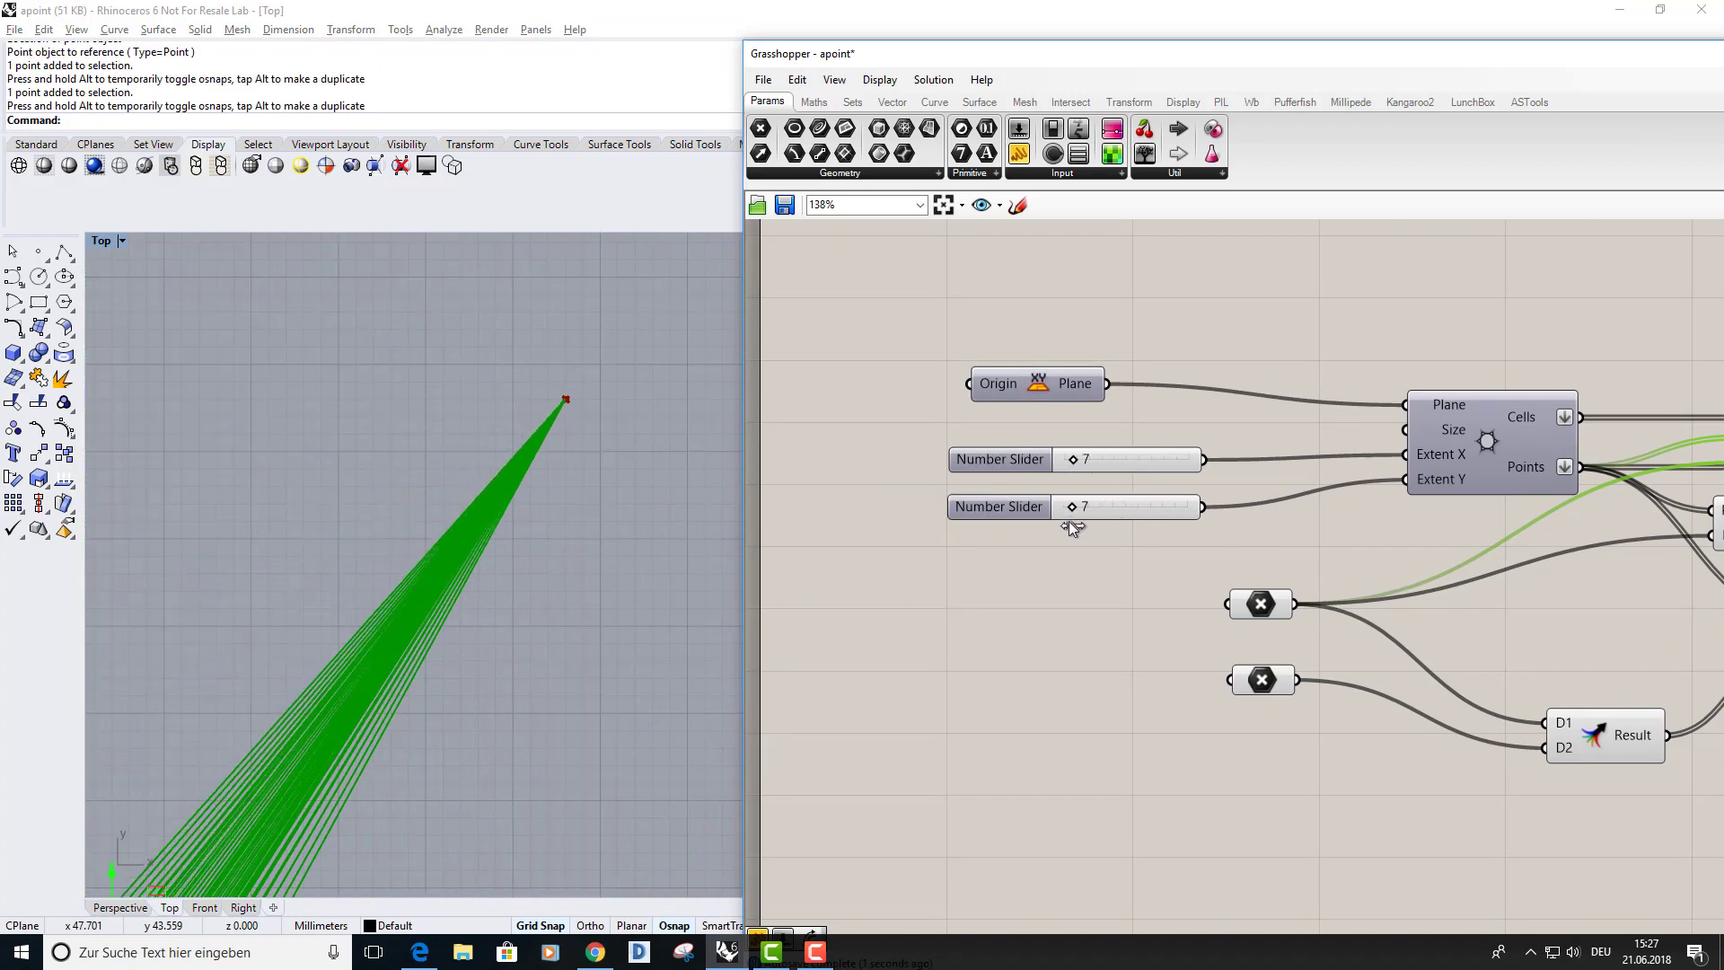
right_drag(578, 552, 639, 488)
scroll(638, 489, down, 10)
right_drag(540, 595, 556, 541)
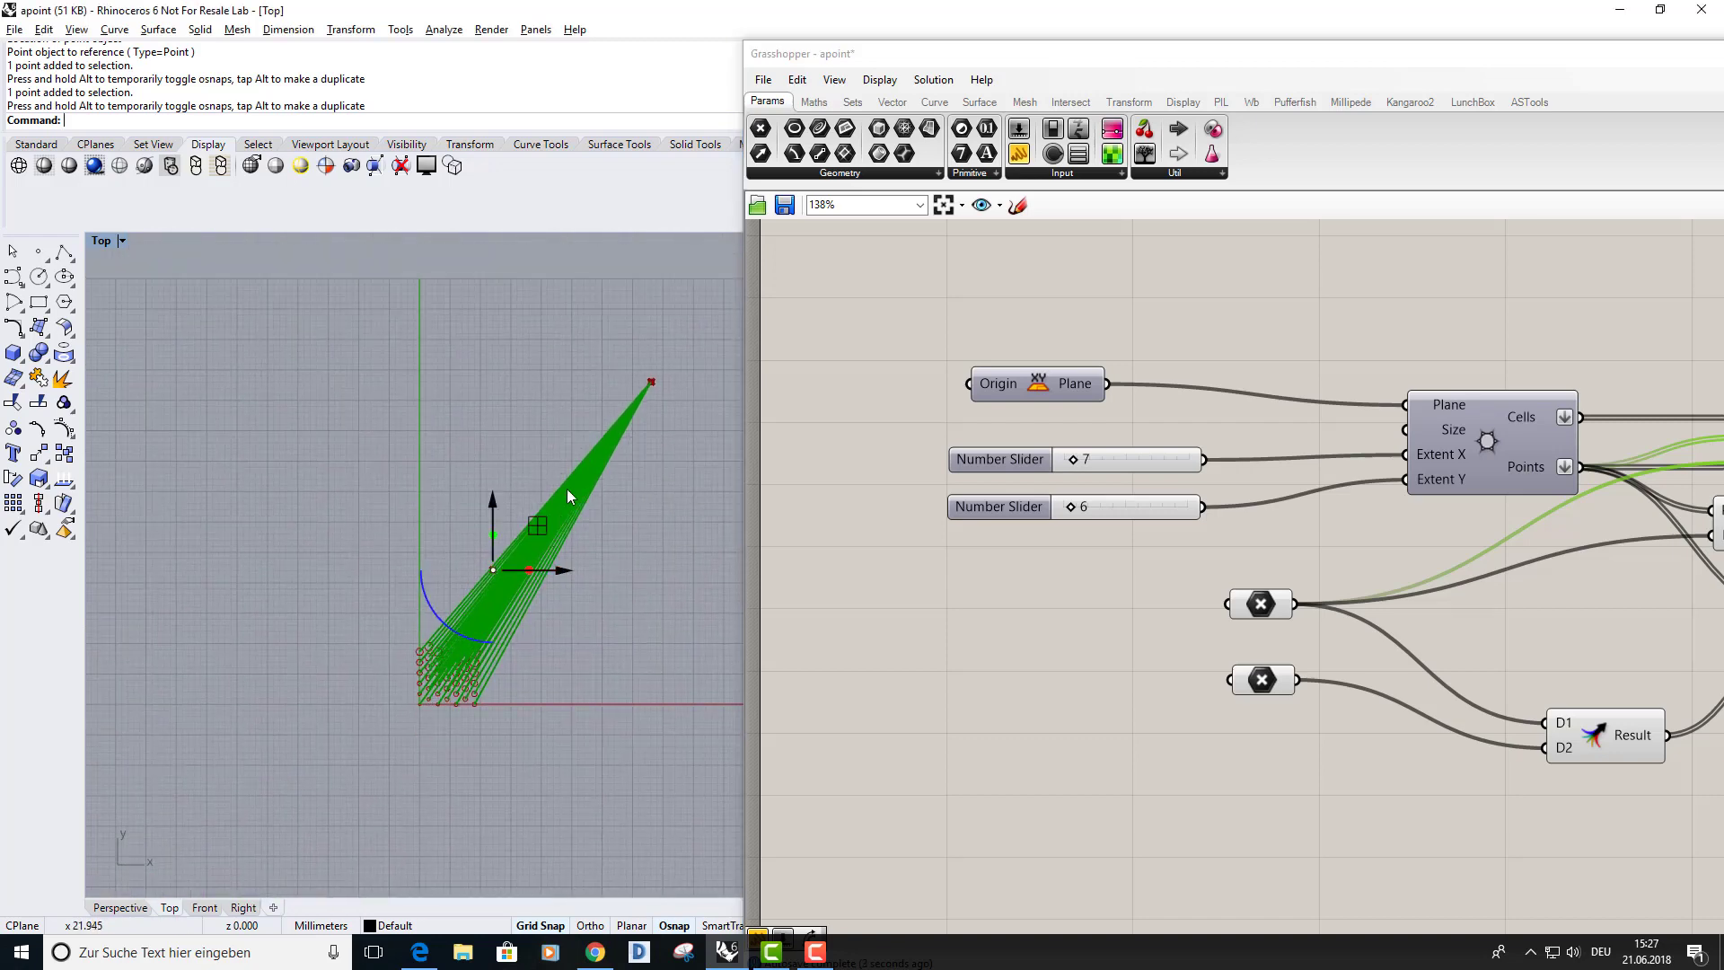
Move the attractor point down-left into the smaller grid with the gumball, then deselect it.
drag(611, 339, 708, 417)
drag(695, 338, 452, 685)
scroll(451, 686, up, 10)
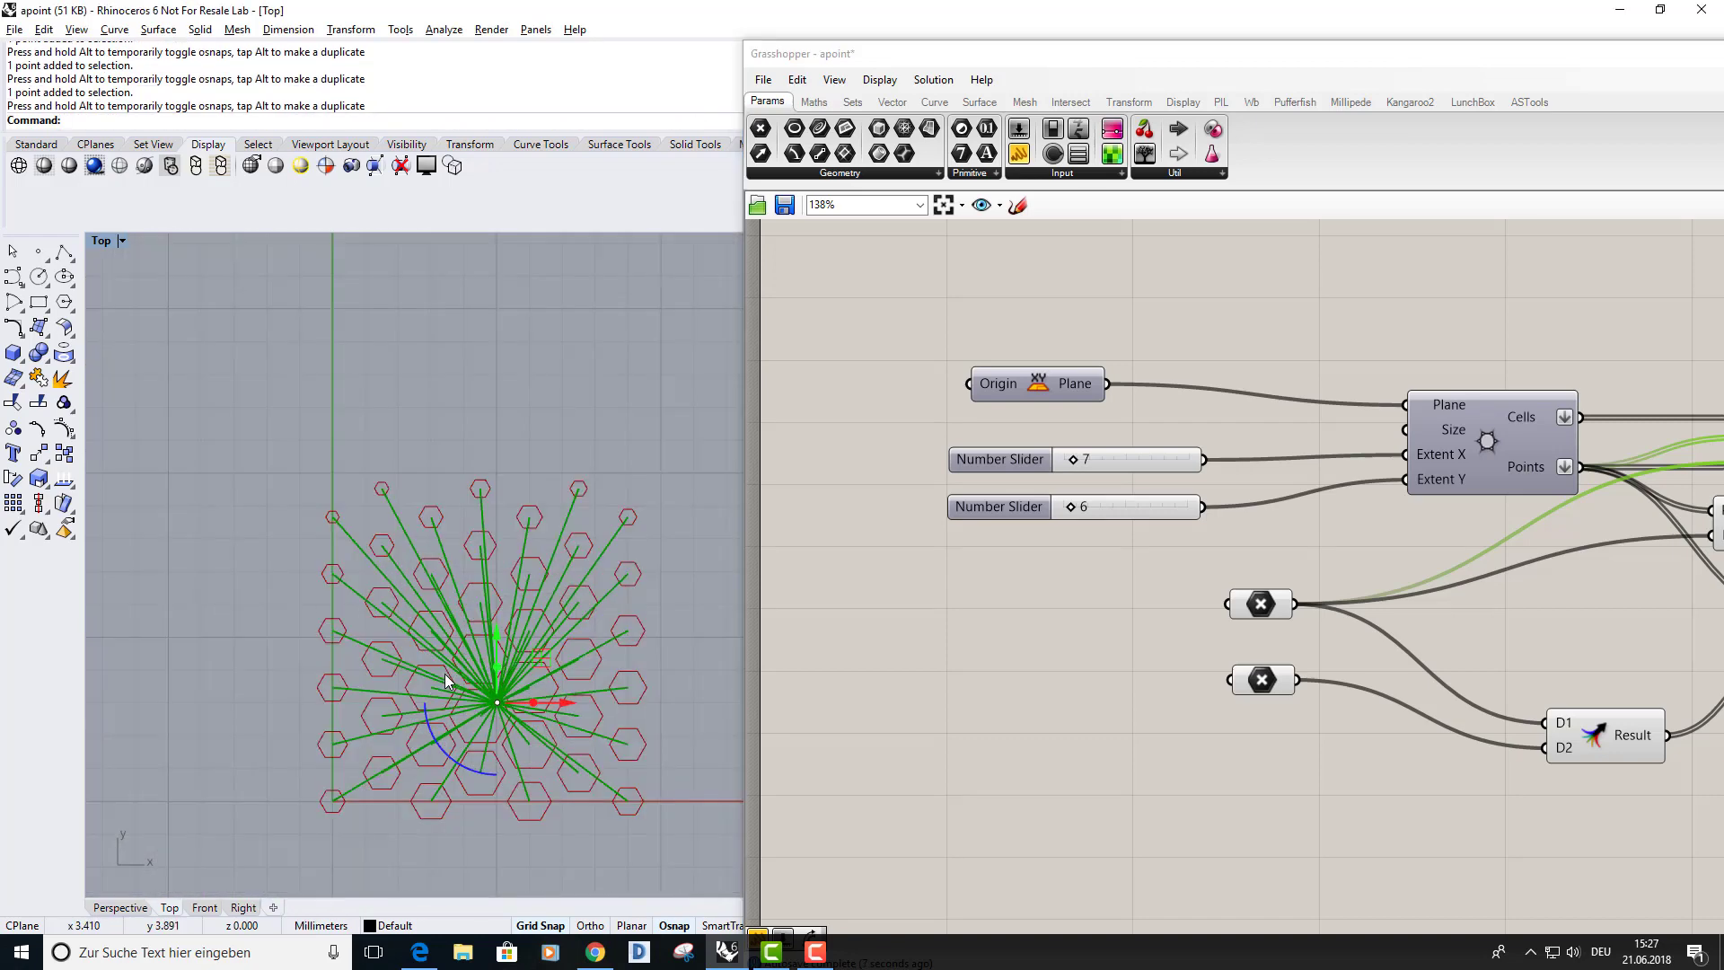
scroll(457, 626, up, 4)
right_drag(467, 642, 427, 620)
click(717, 692)
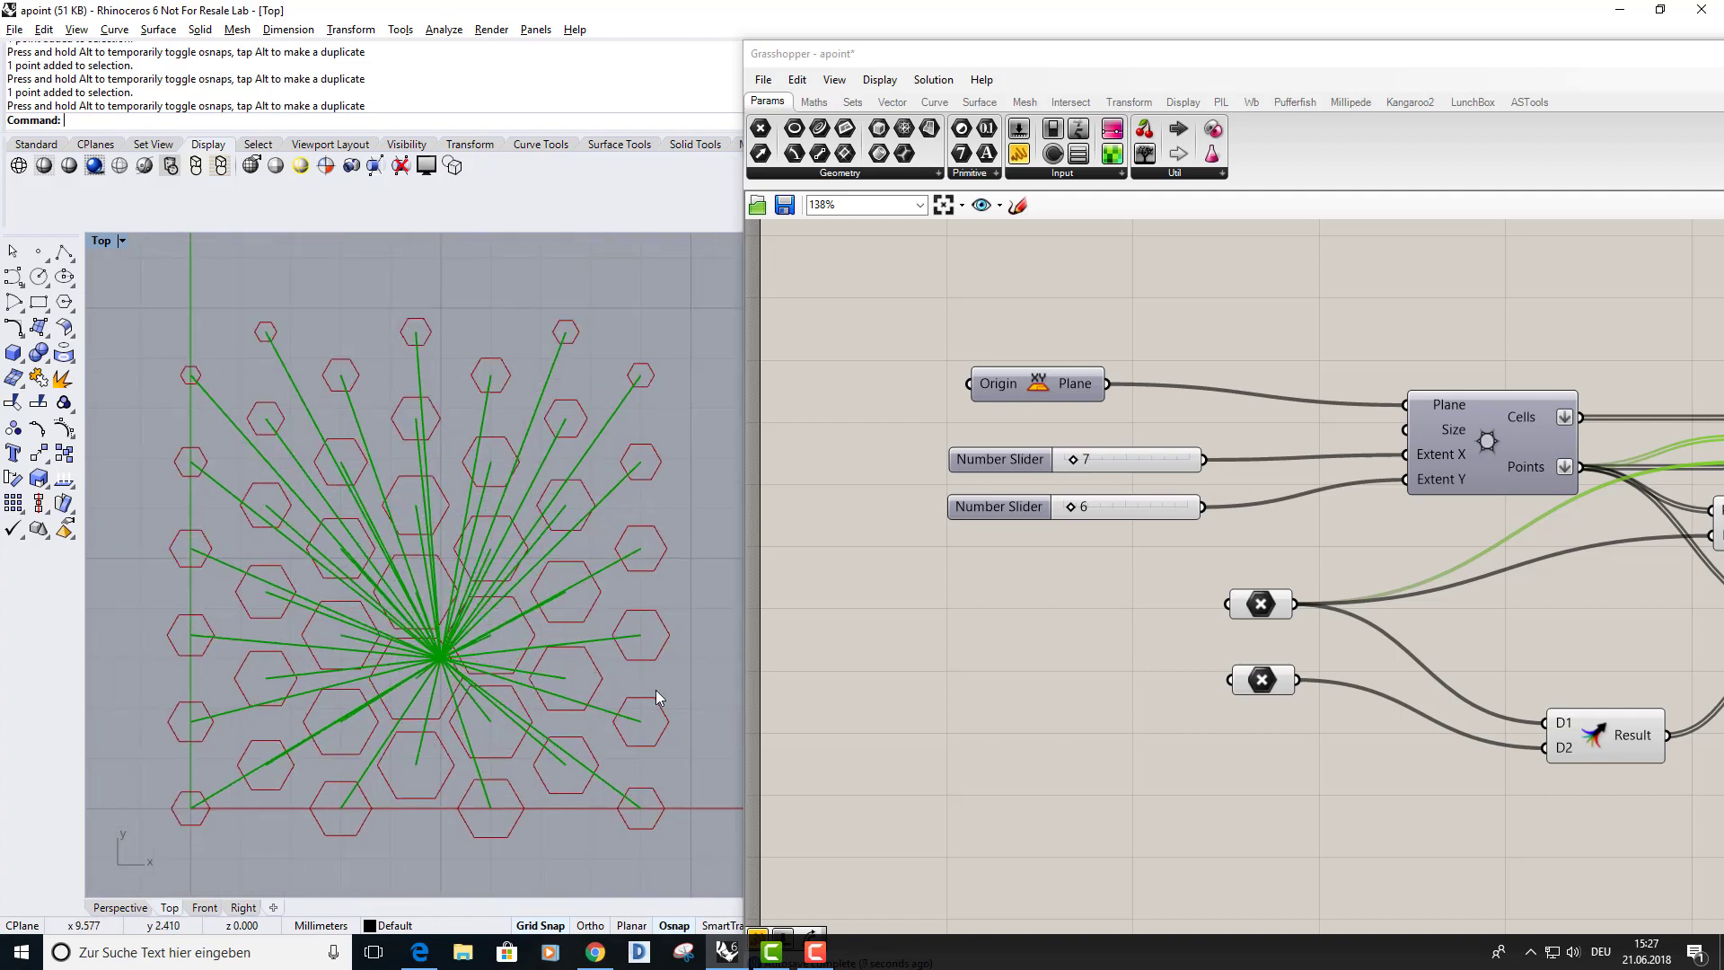
right_drag(1714, 606, 1497, 578)
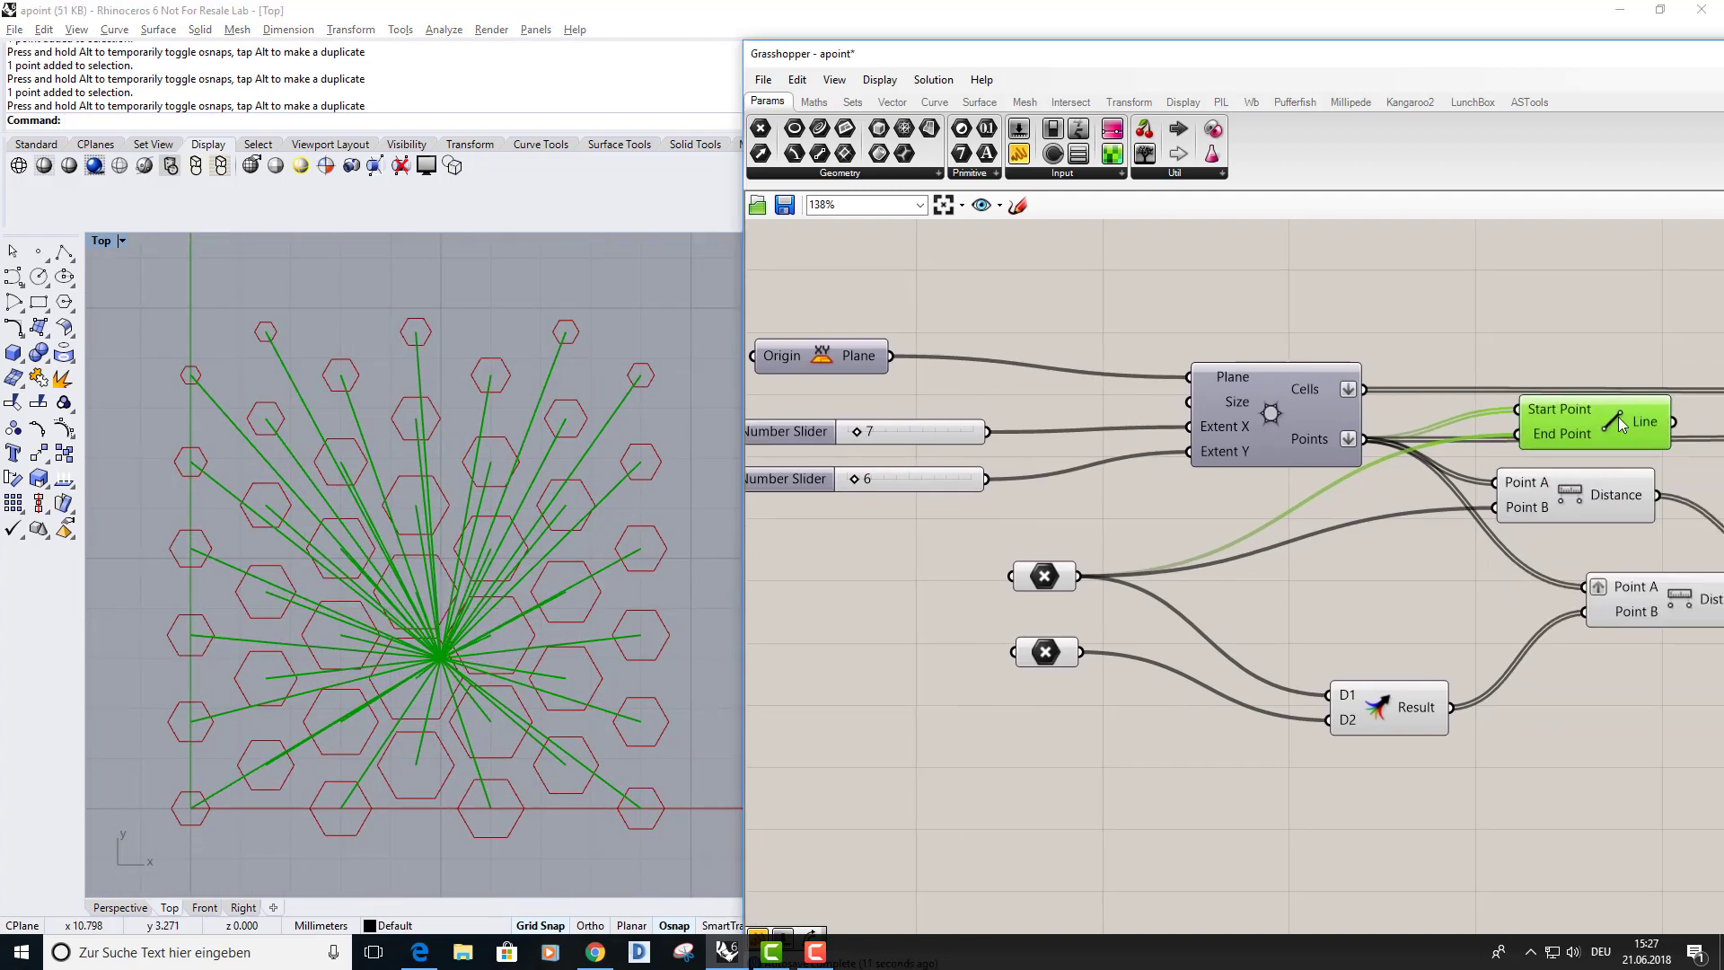
Rearrange the canvas, moving the Line component up and the Panel right to make room.
drag(1621, 424, 1623, 349)
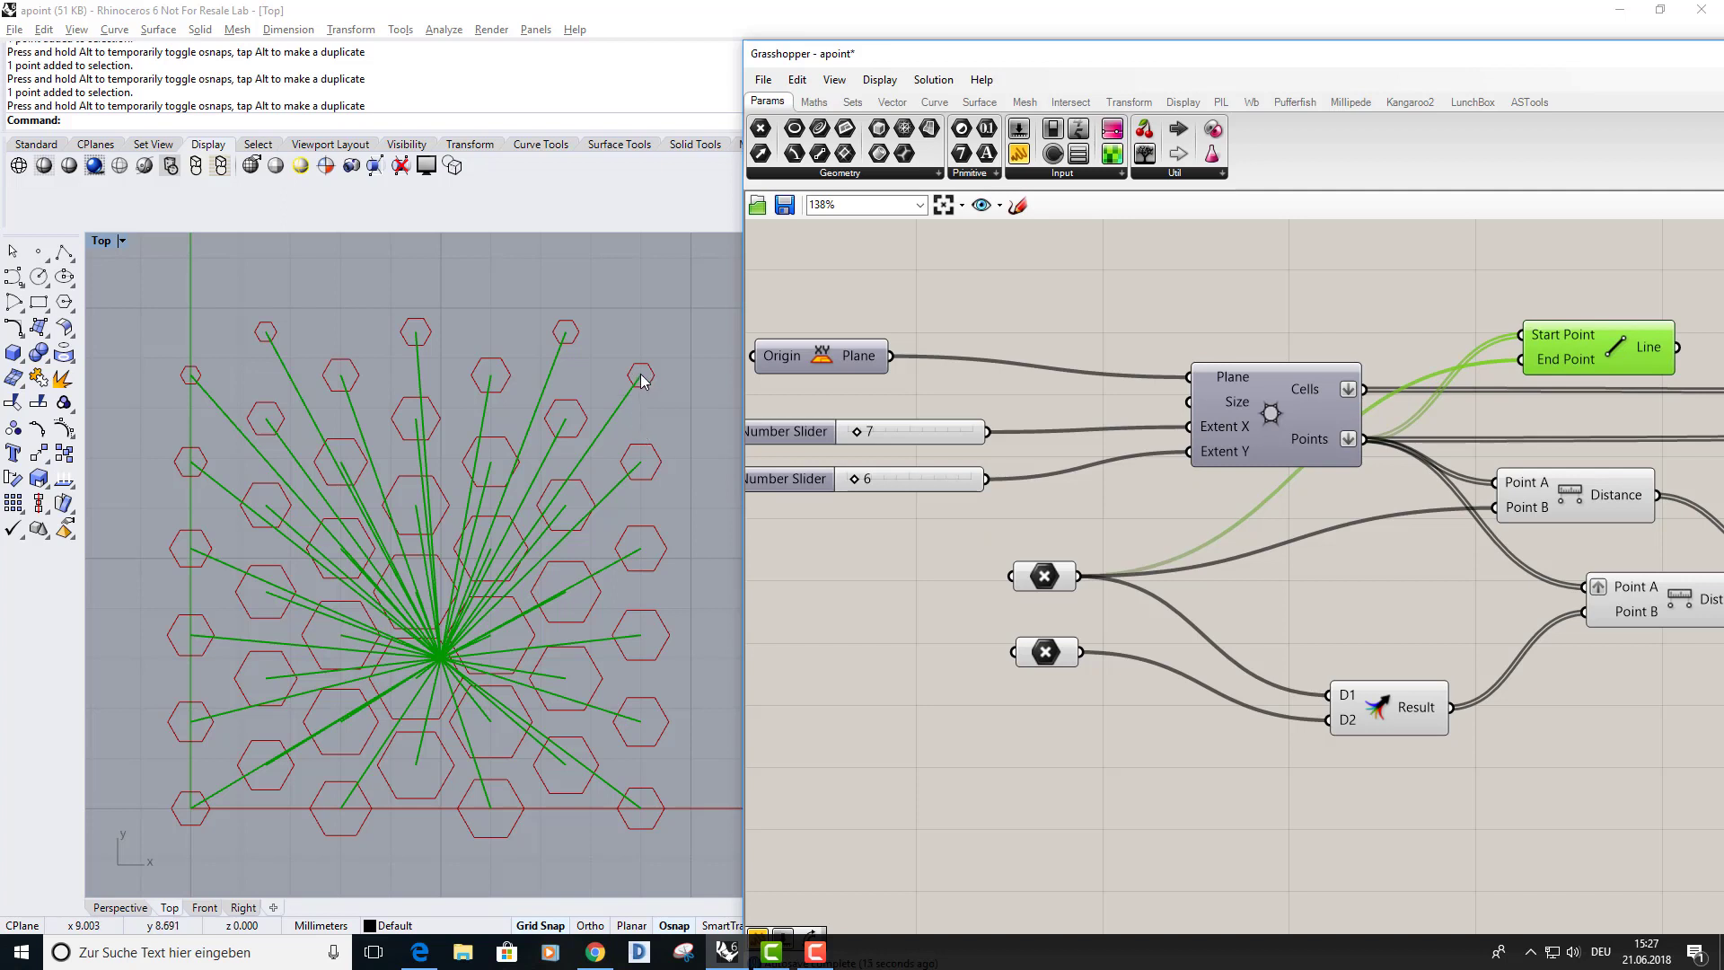
click(440, 657)
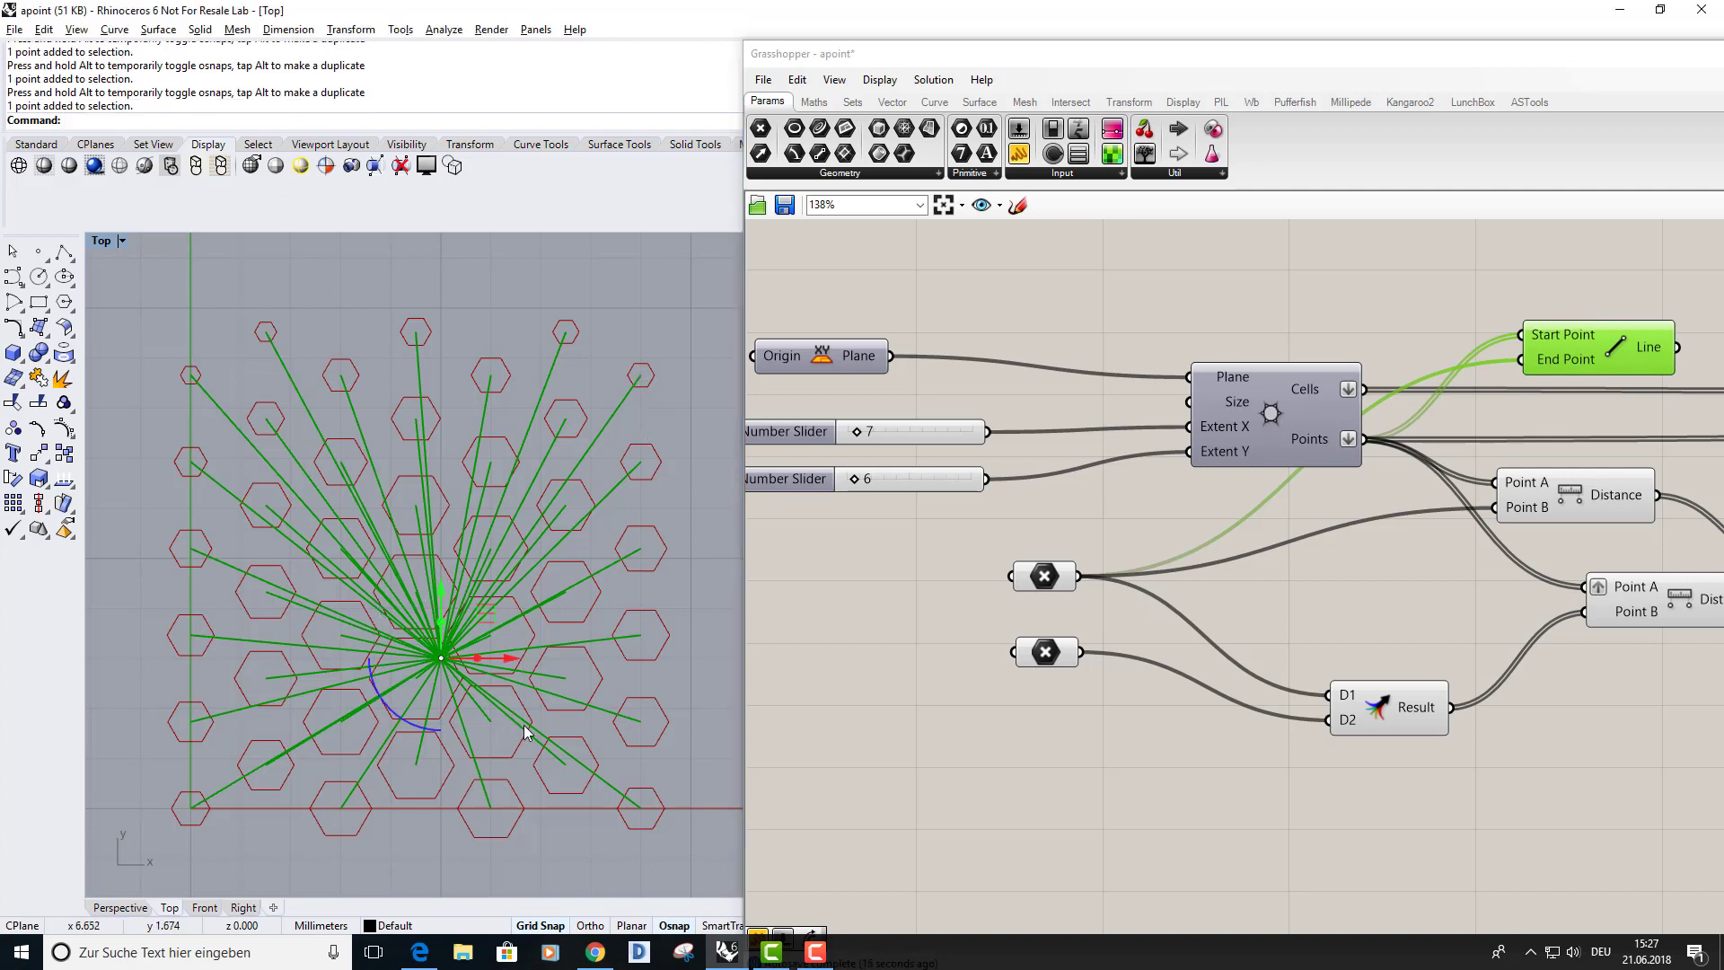
click(700, 662)
right_drag(1371, 600, 973, 544)
scroll(1209, 608, down, 1)
drag(1357, 536, 1528, 537)
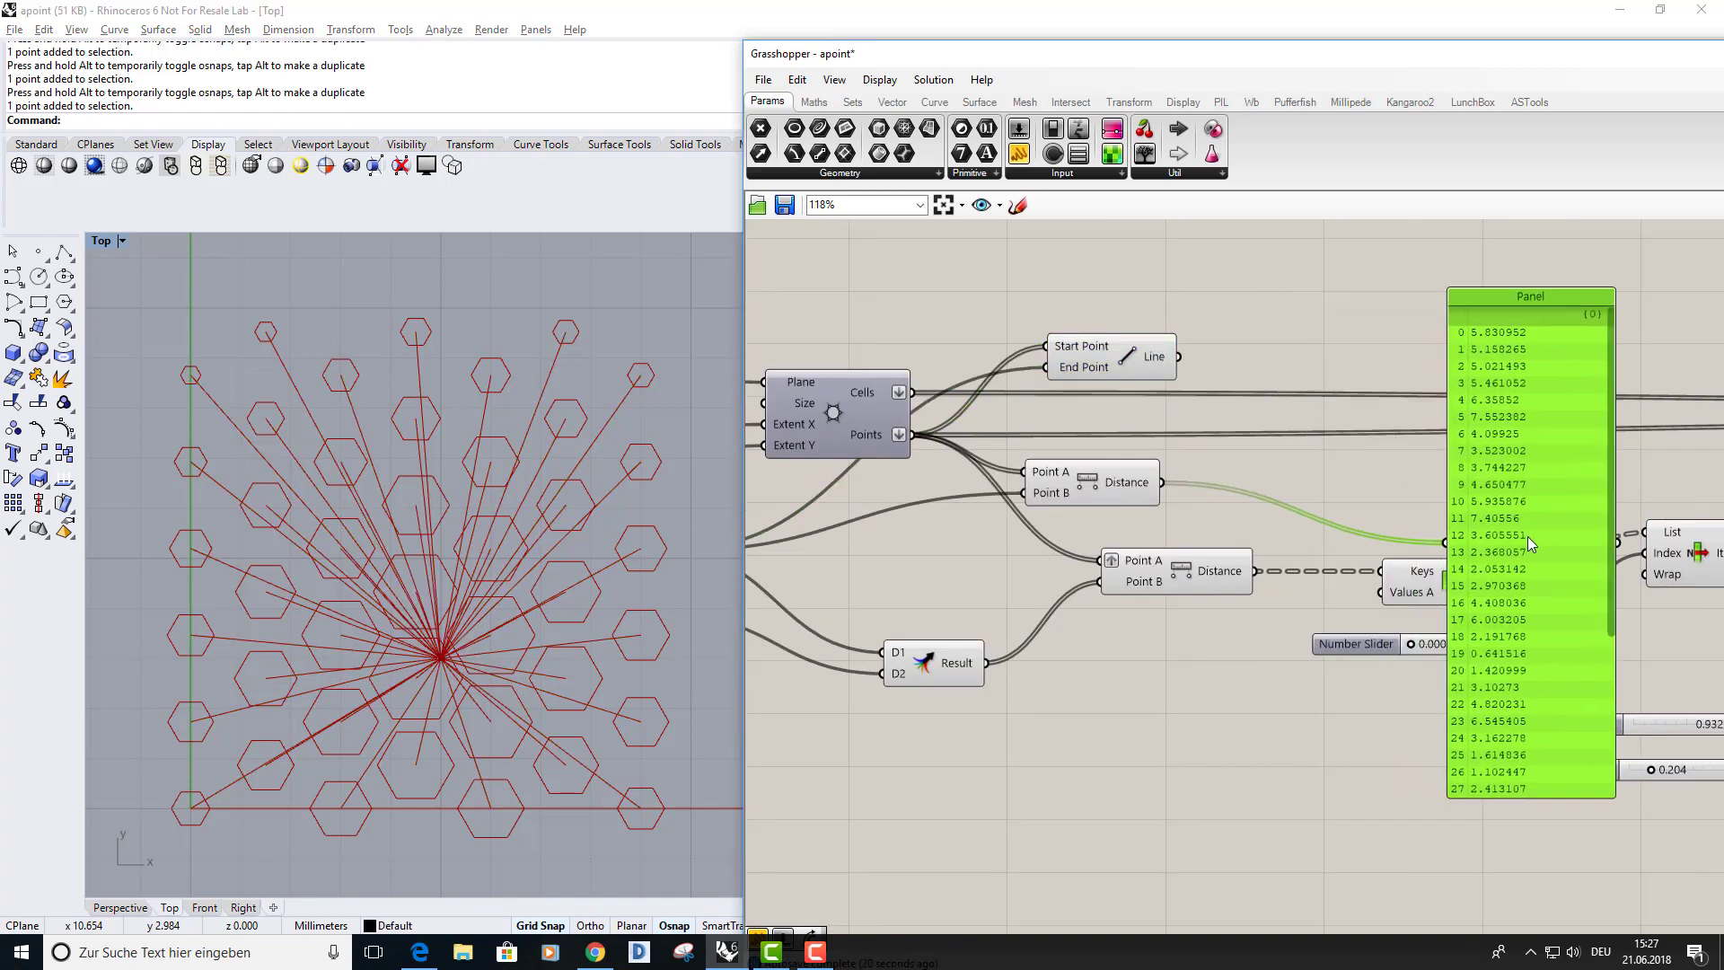
Add a 'len' Length component fed by the attractor lines.
double_click(1279, 320)
text(len)
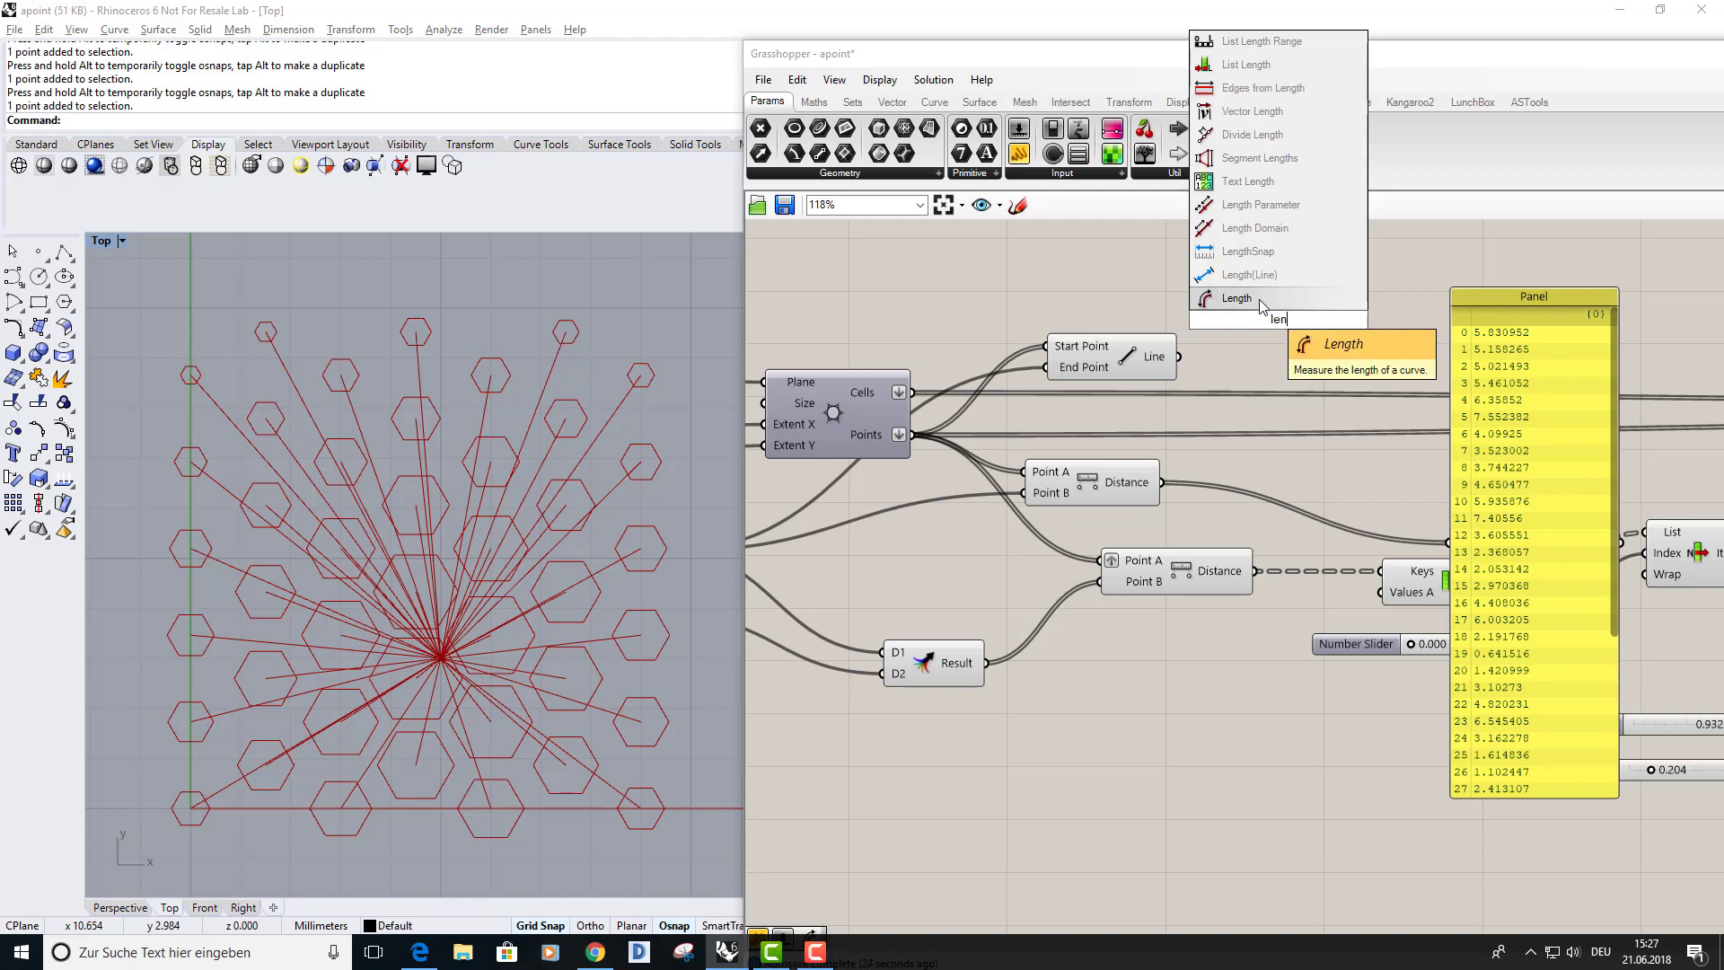
click(1259, 299)
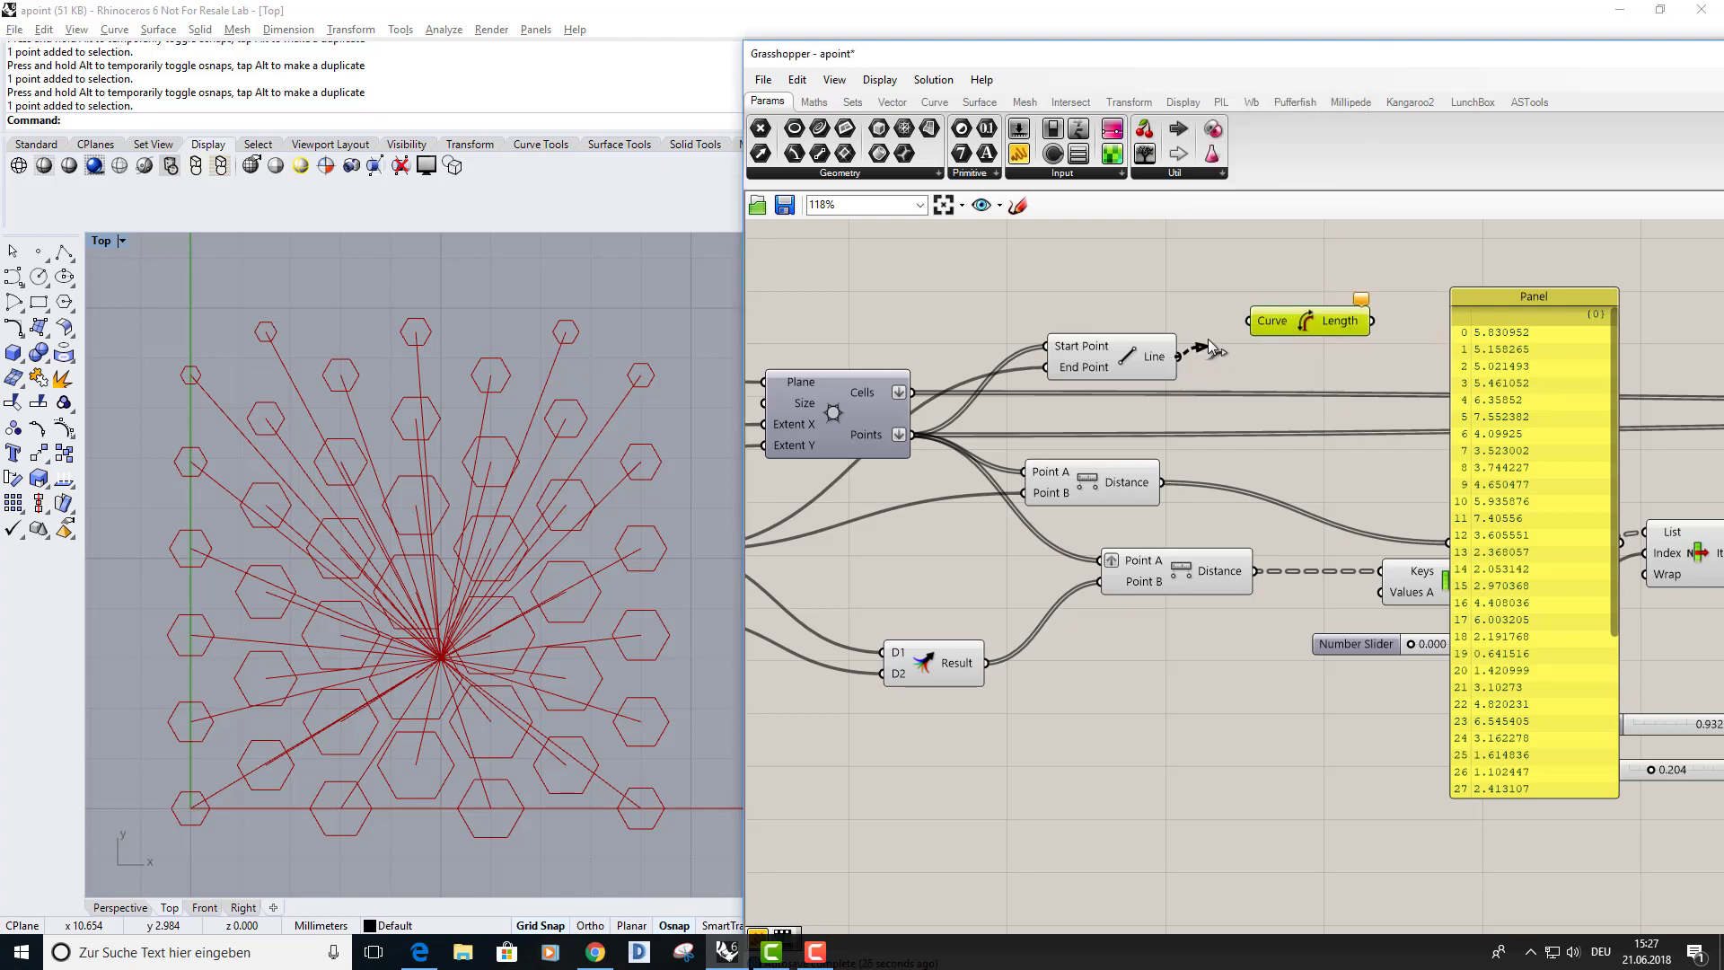
drag(1212, 347, 1261, 348)
drag(1517, 374, 1583, 362)
right_drag(1562, 373, 1311, 390)
Duplicate the Panel to list line lengths (5.830952, 5.158265…) beside matching distance values.
key(ctrl+c)
key(ctrl+v)
drag(1323, 418, 1185, 380)
drag(1412, 388, 1533, 373)
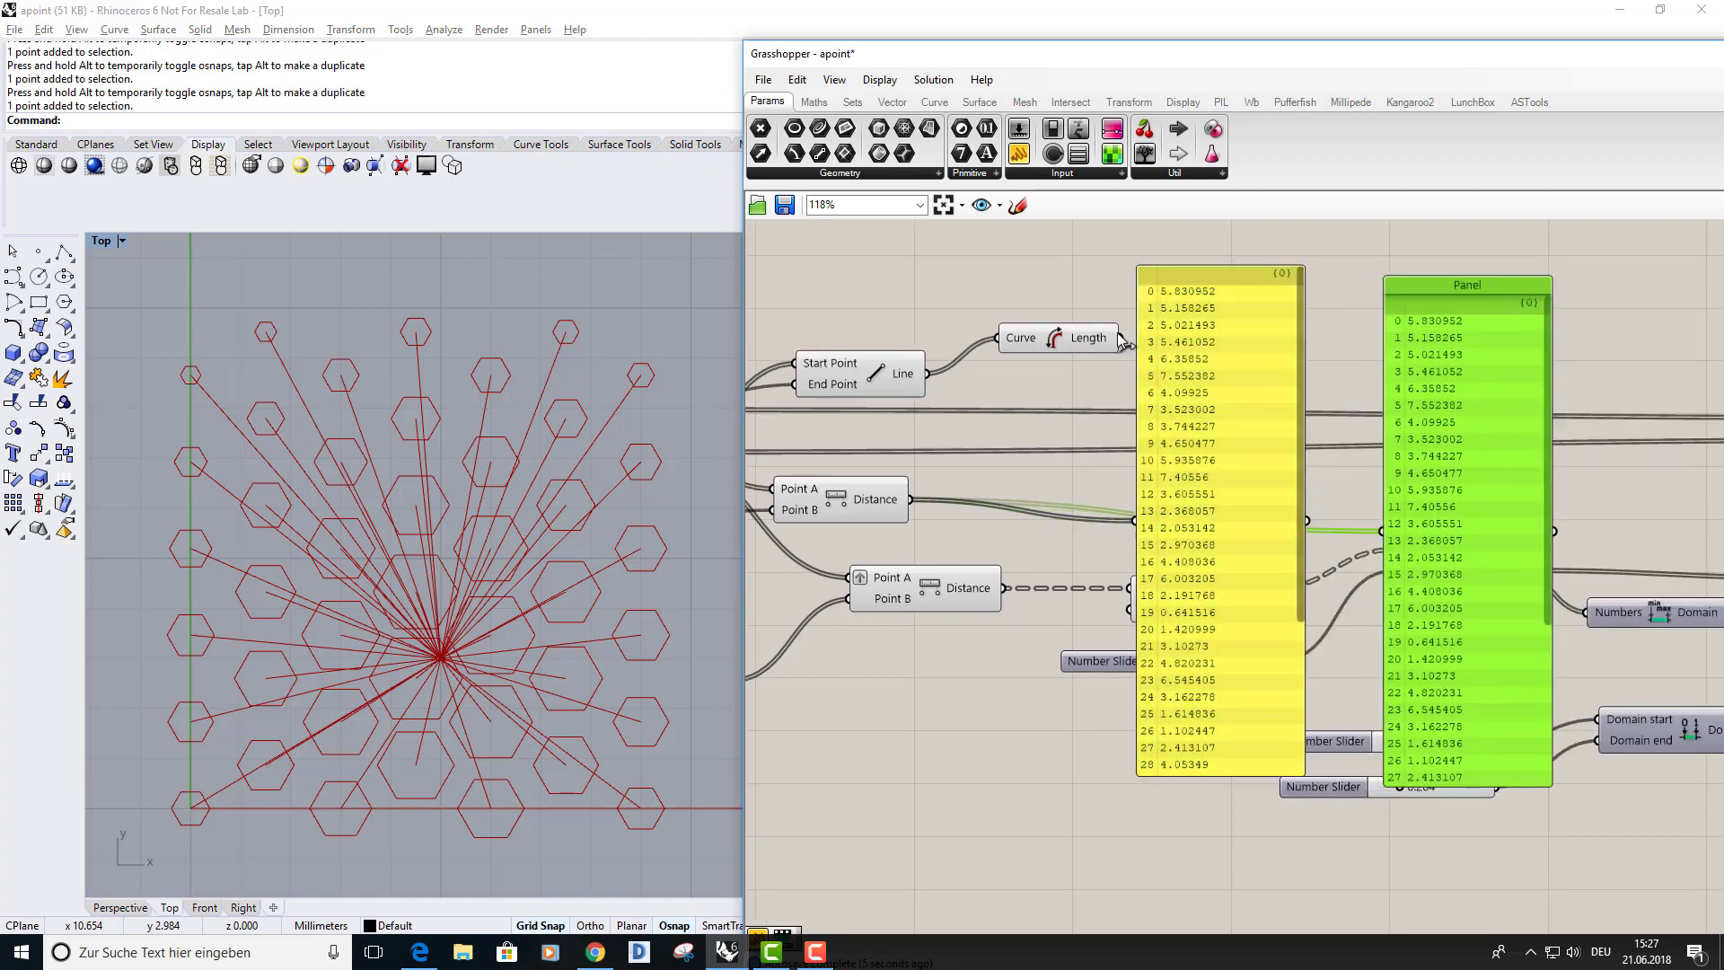
drag(1121, 337, 1269, 508)
scroll(1379, 374, up, 1)
click(1440, 392)
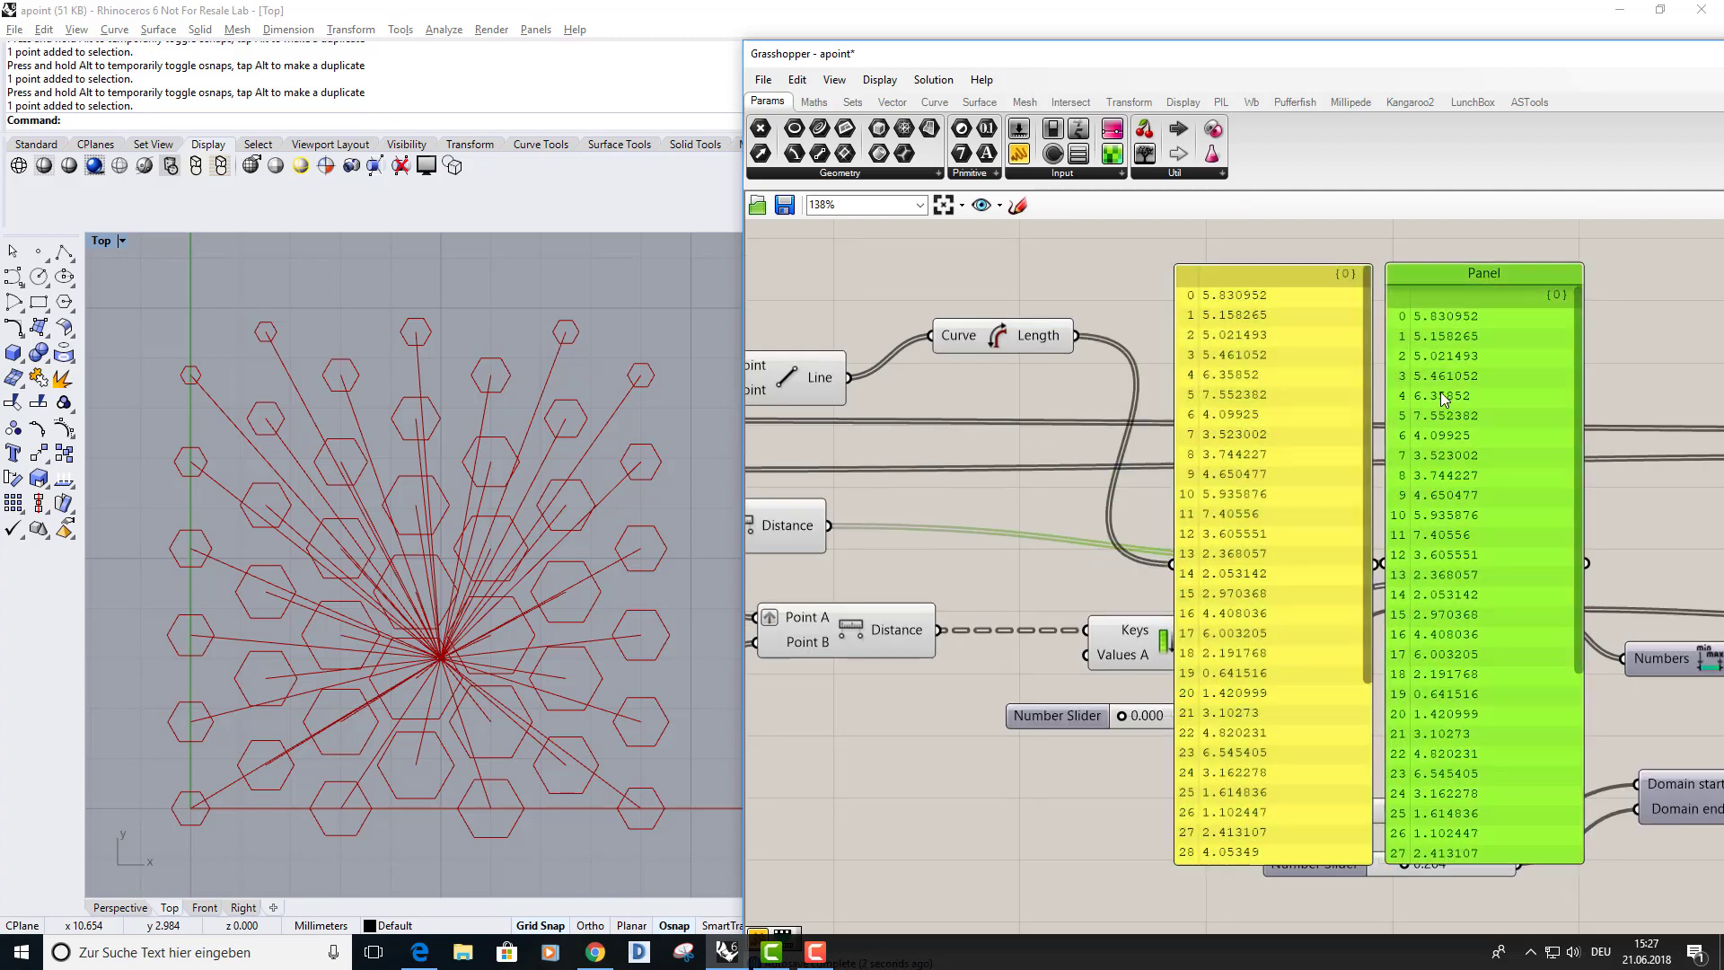
scroll(1244, 310, up, 1)
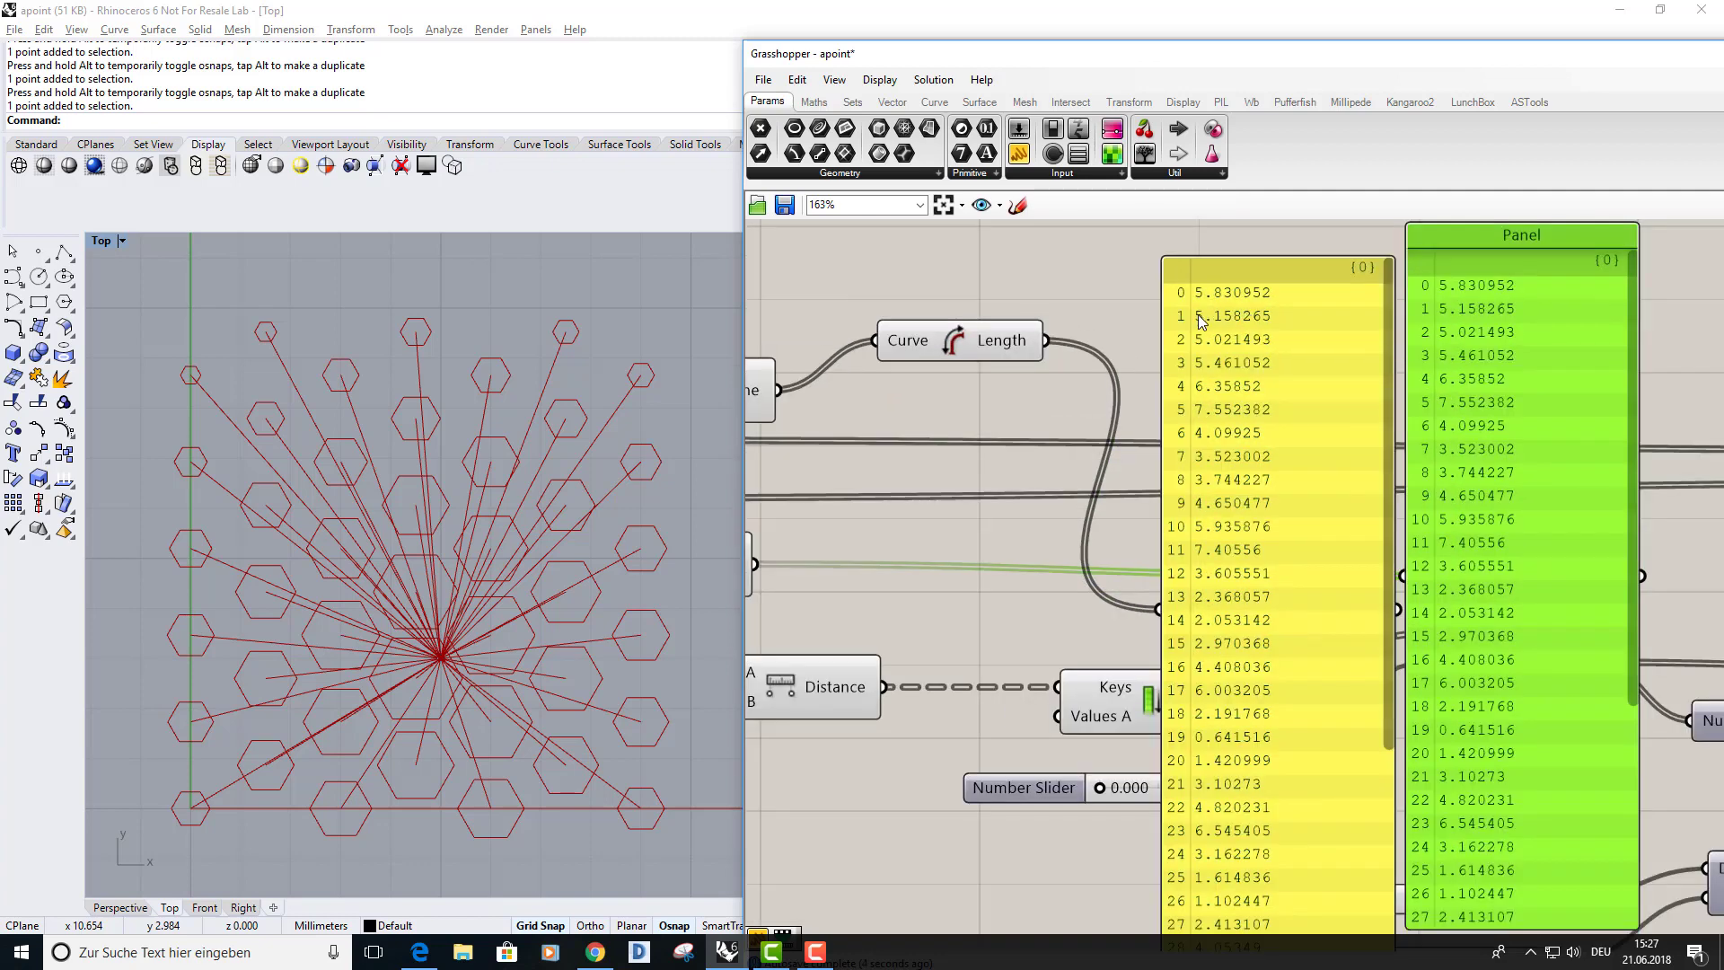
scroll(965, 578, down, 2)
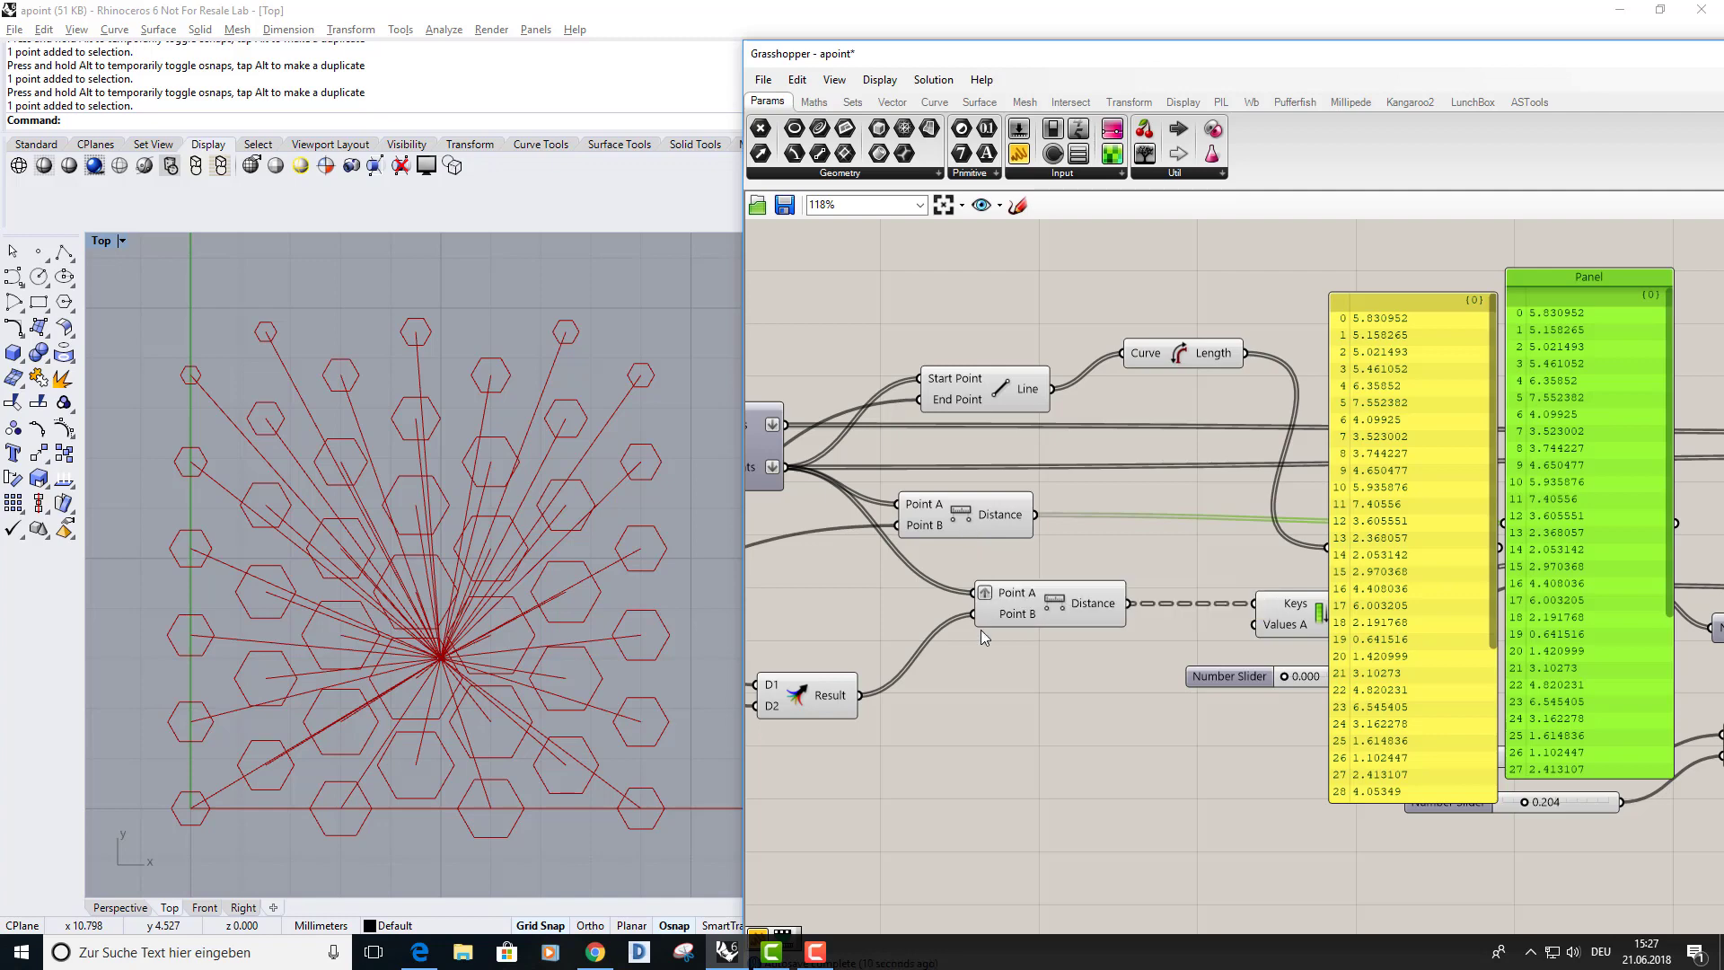
Survey the definition to locate the first Distance, Line and Length components.
right_drag(966, 524, 1045, 497)
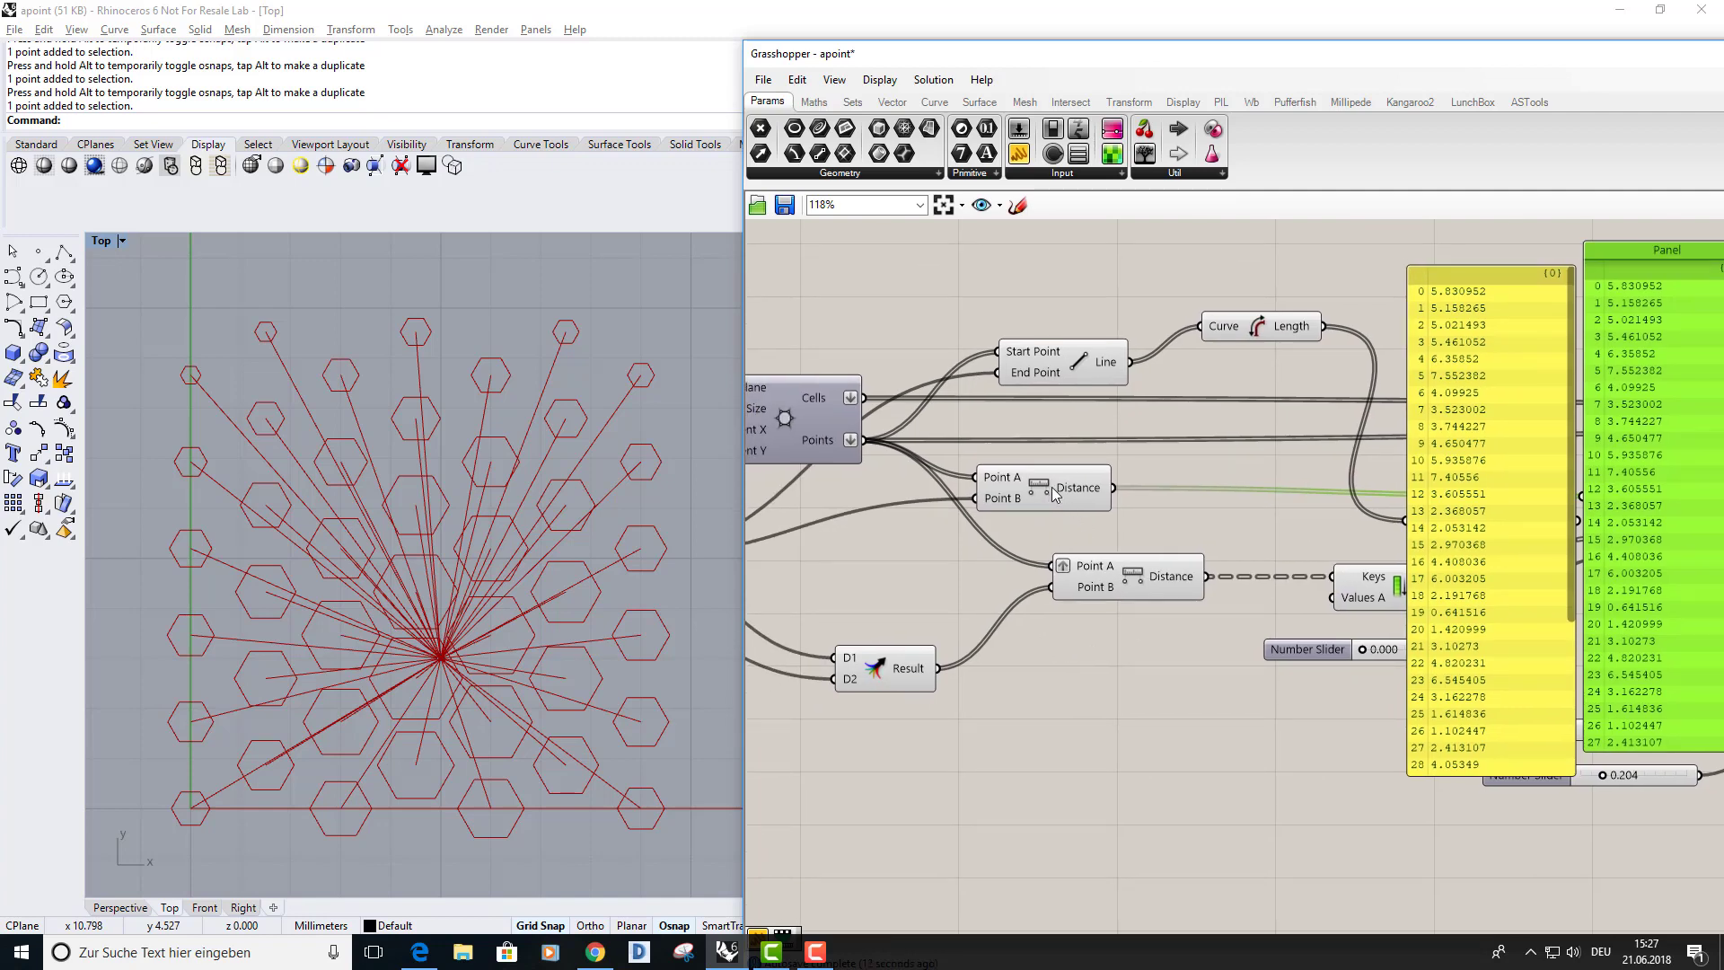
click(1055, 494)
right_drag(995, 551, 1153, 554)
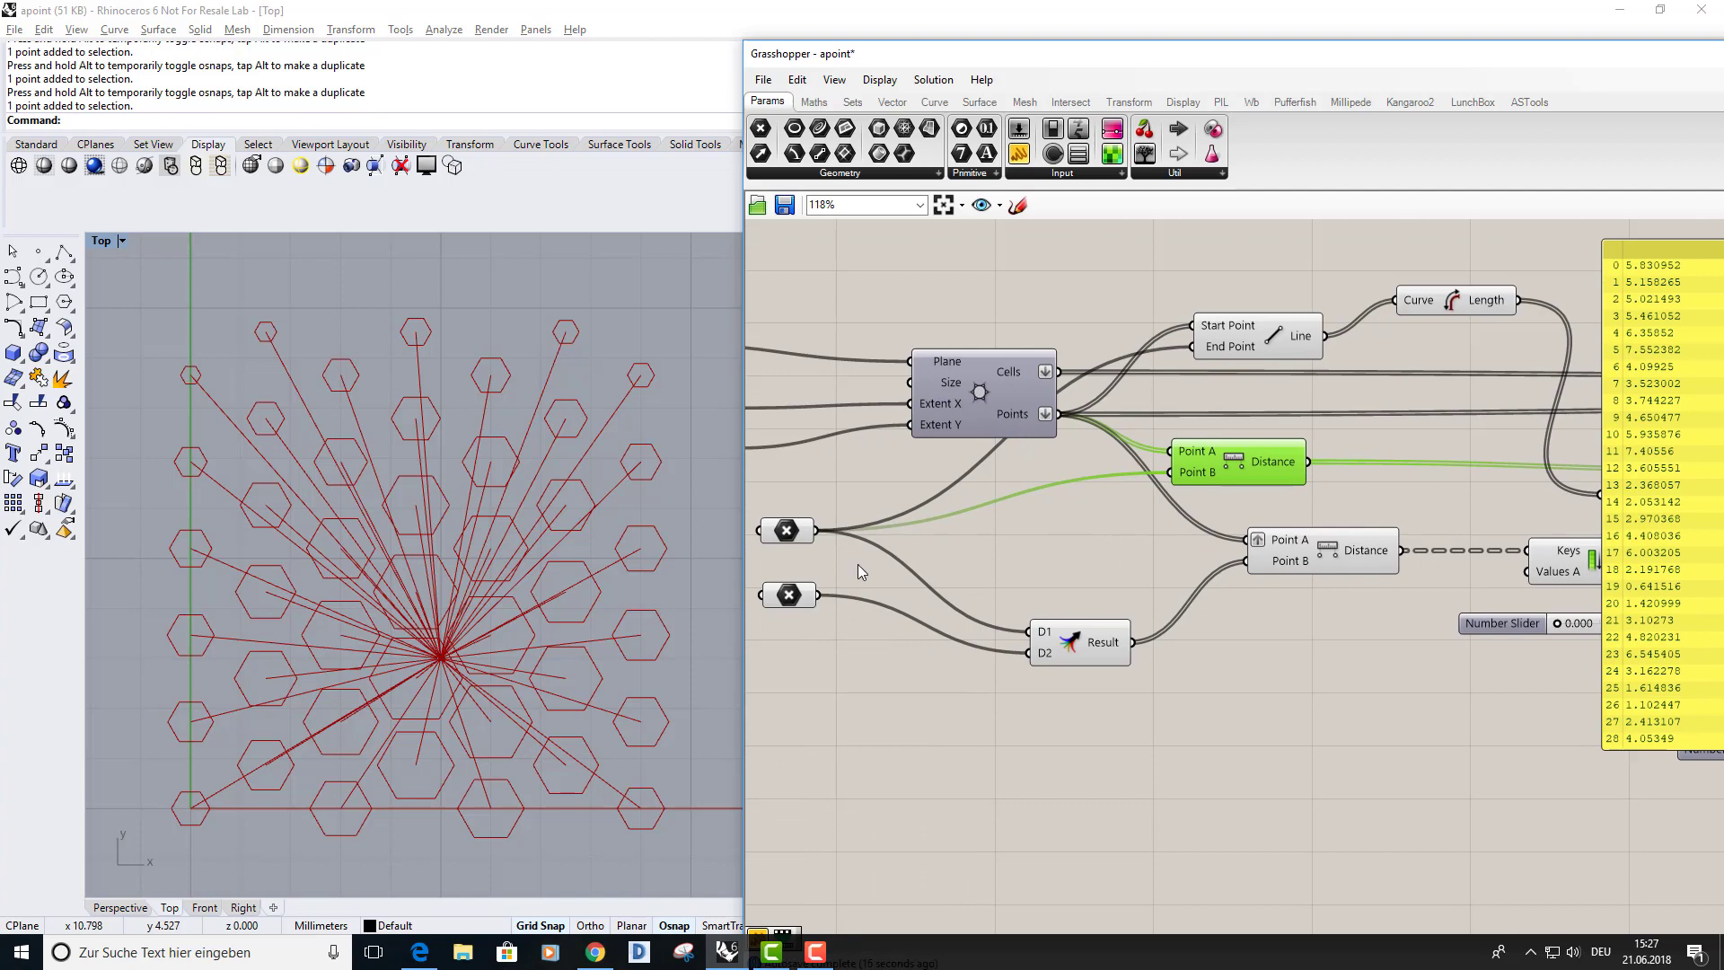
right_drag(1079, 549, 865, 573)
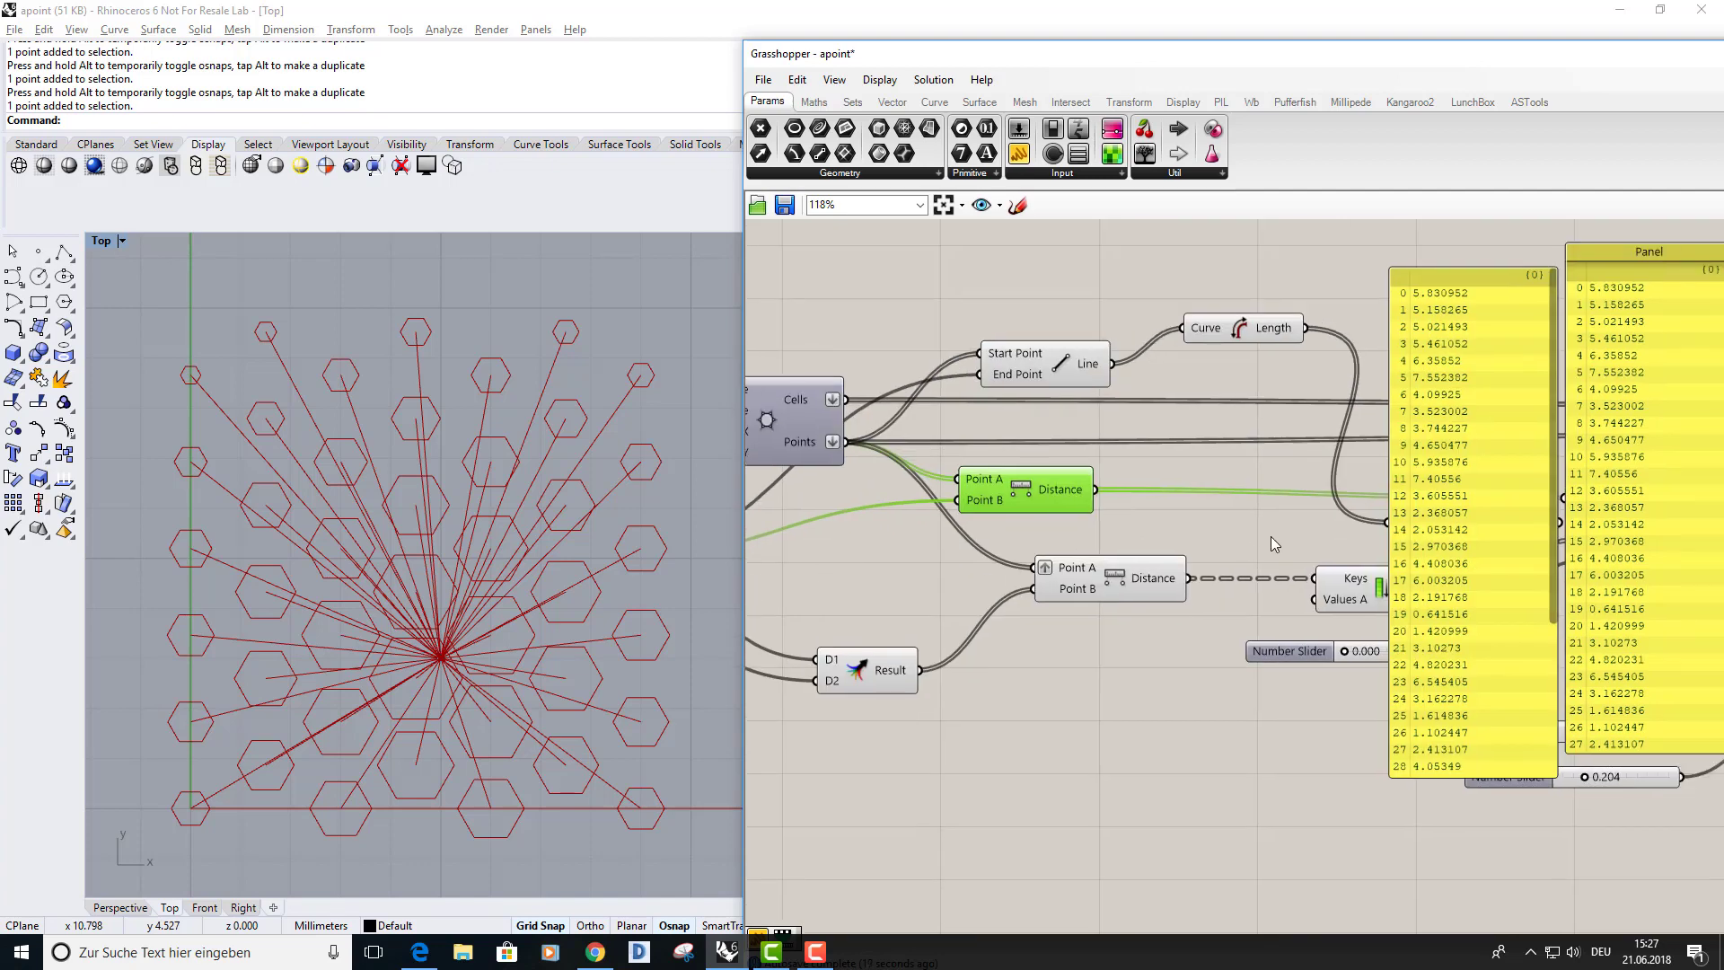
right_drag(1270, 536, 1085, 471)
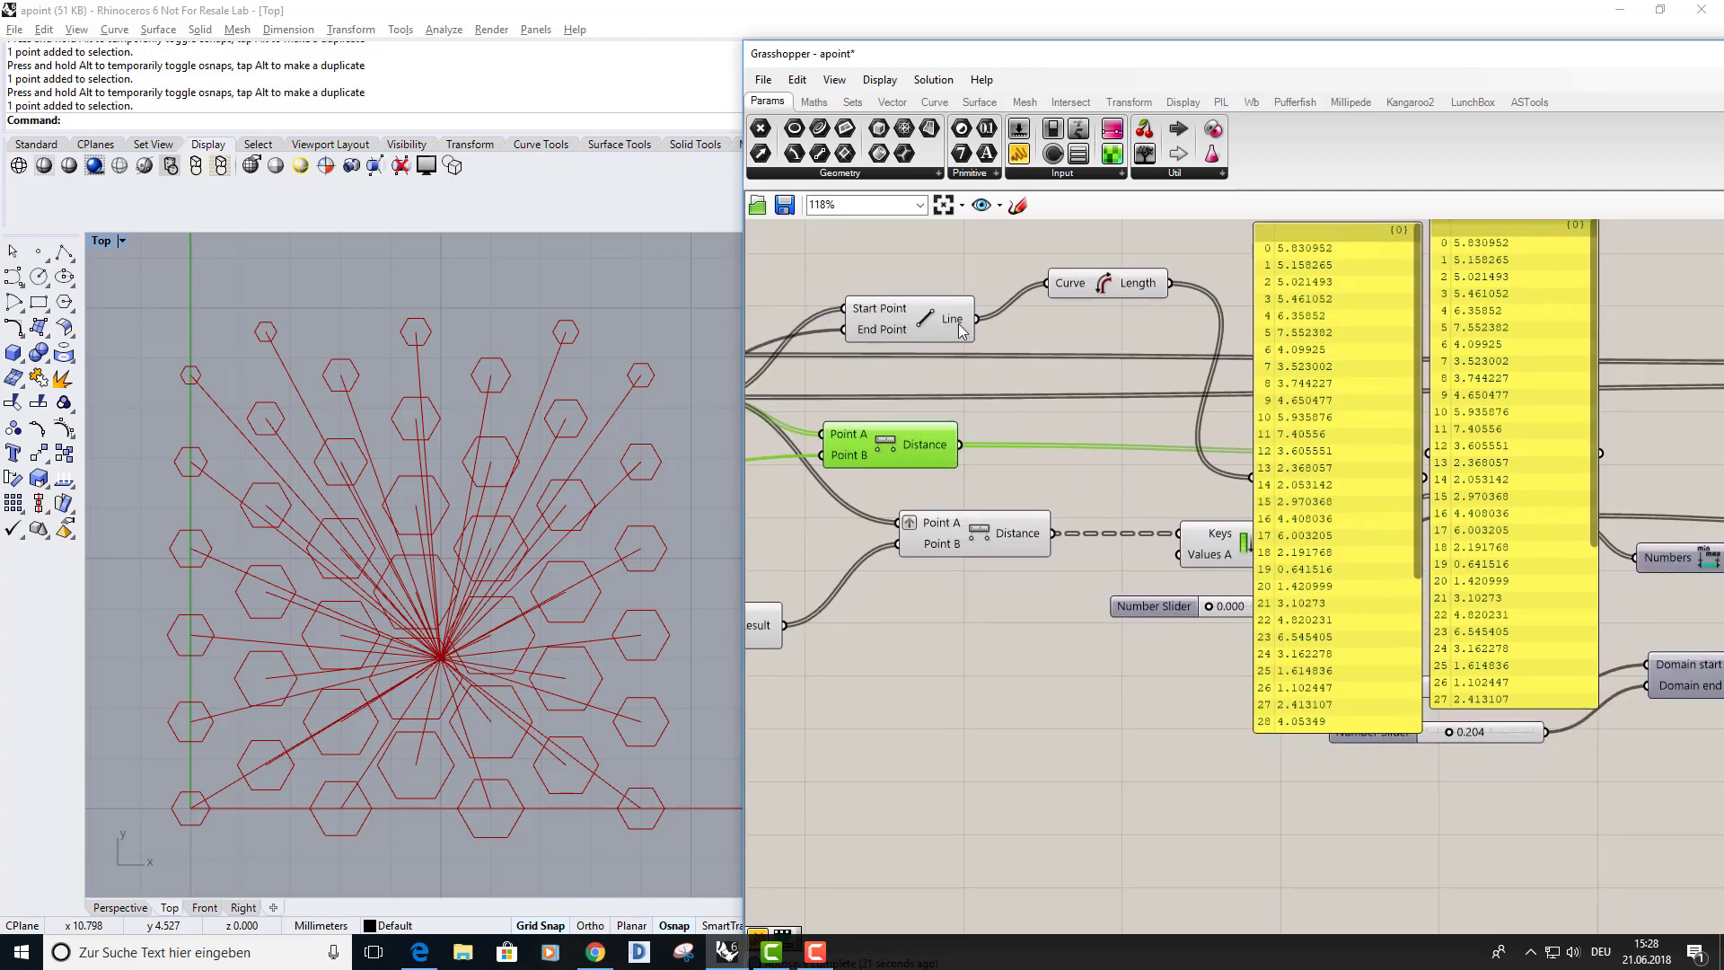
right_drag(1068, 344, 1082, 373)
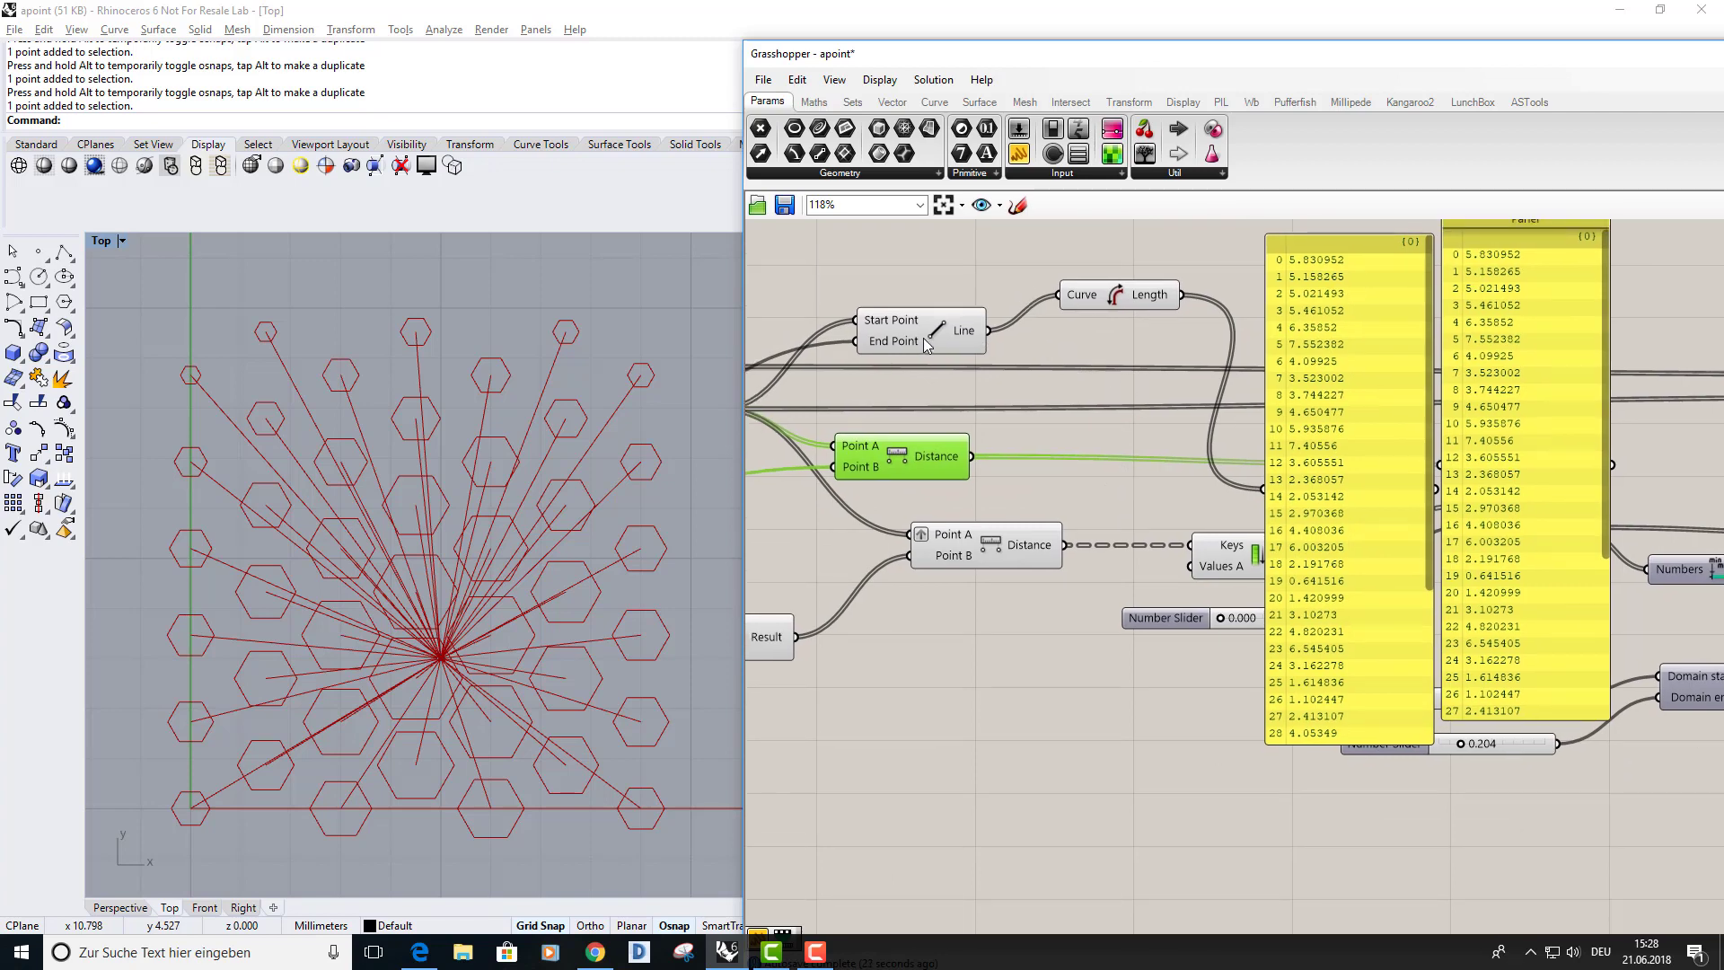
drag(940, 332, 952, 329)
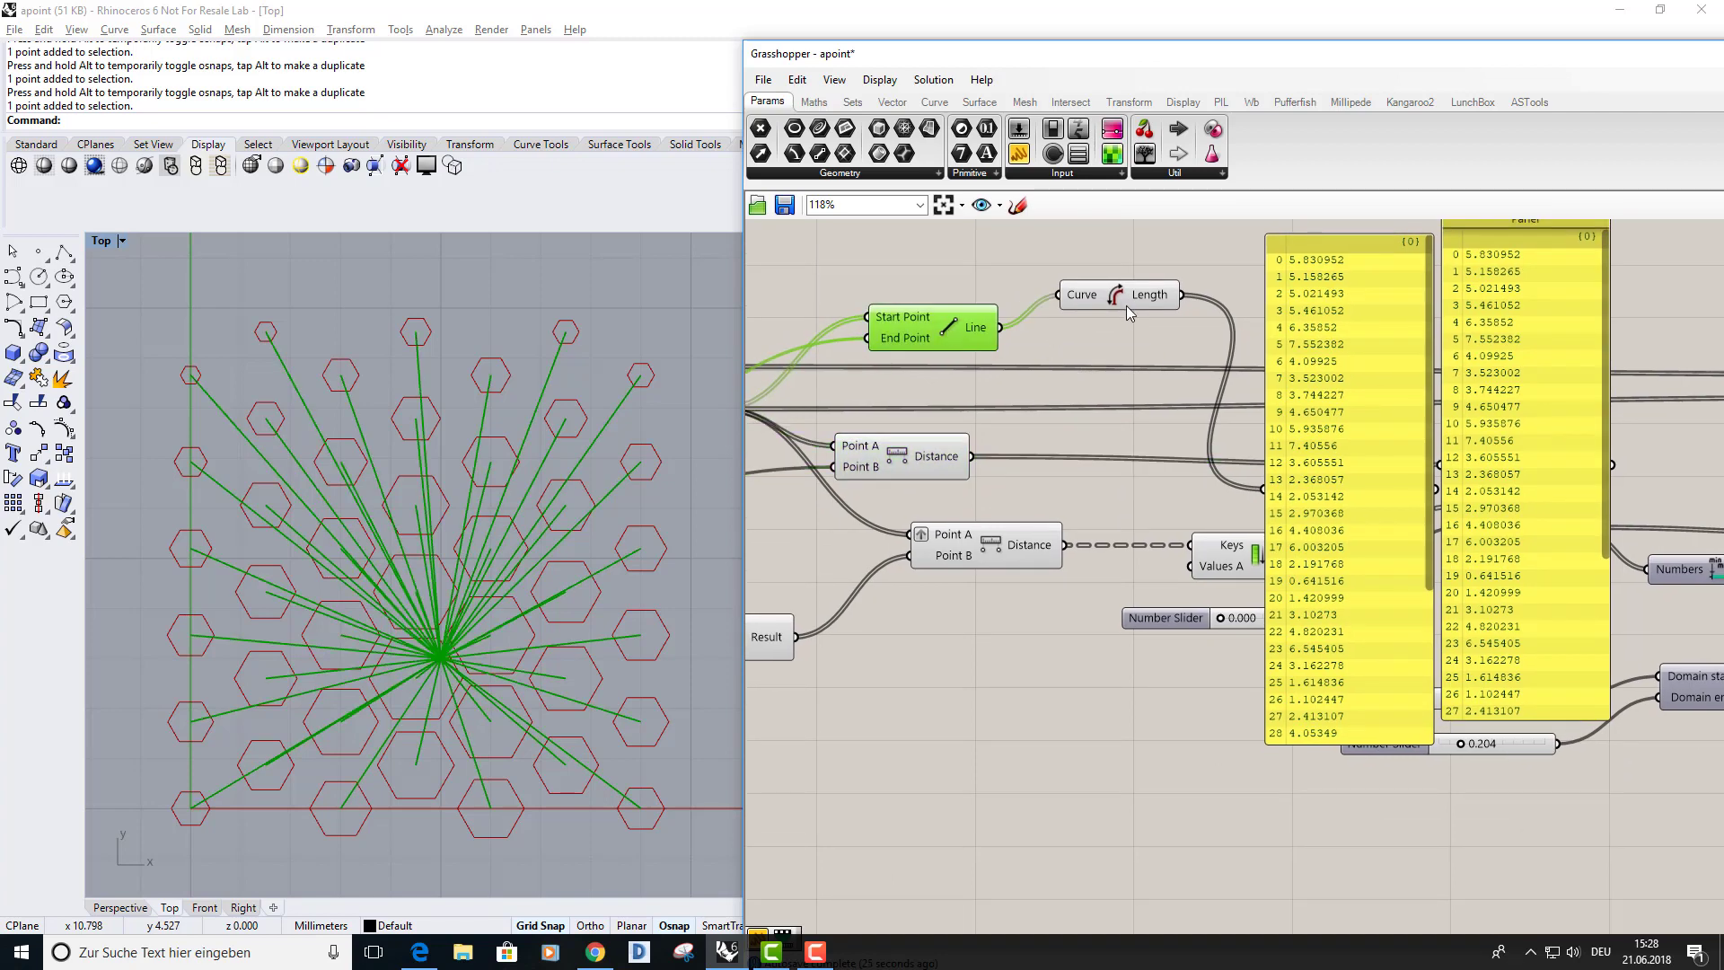
right_drag(1110, 358, 1211, 362)
scroll(1184, 348, down, 1)
Delete the first Distance, Line and Length components, removing the line fan.
click(1099, 424)
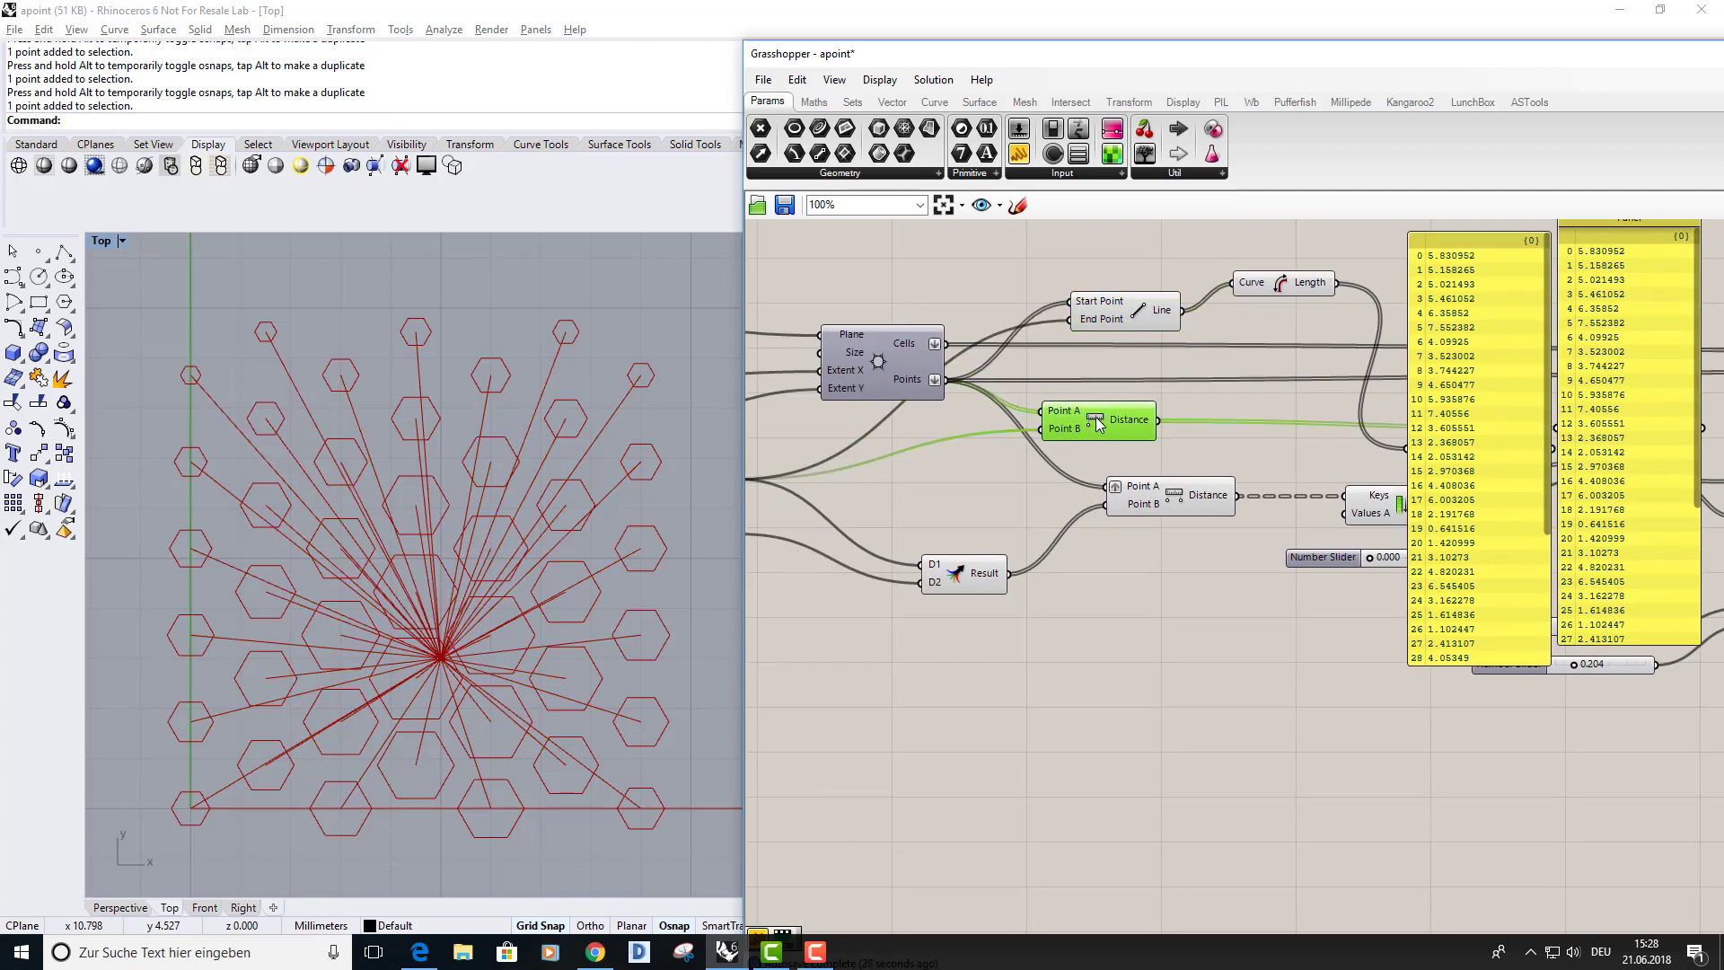
key(Delete)
click(1133, 314)
key(Delete)
click(1313, 284)
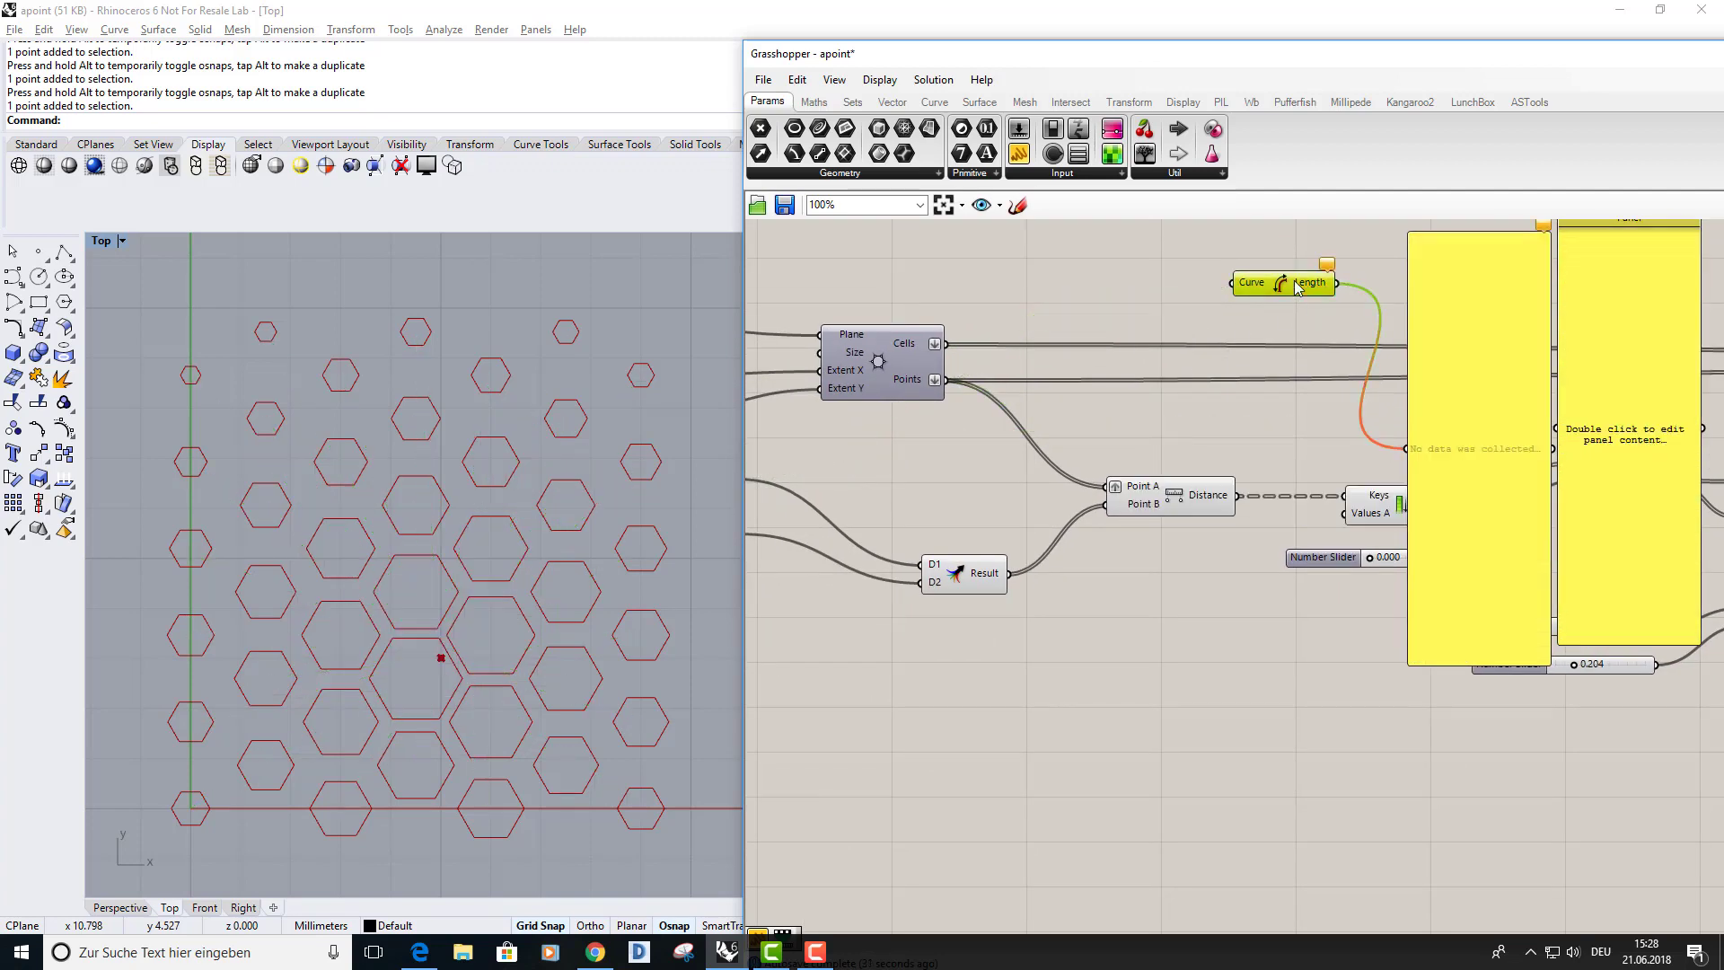
key(Delete)
Show each grid point's two attractor distances (5.830952, 25.059928…) in the panel.
drag(1445, 479, 1357, 468)
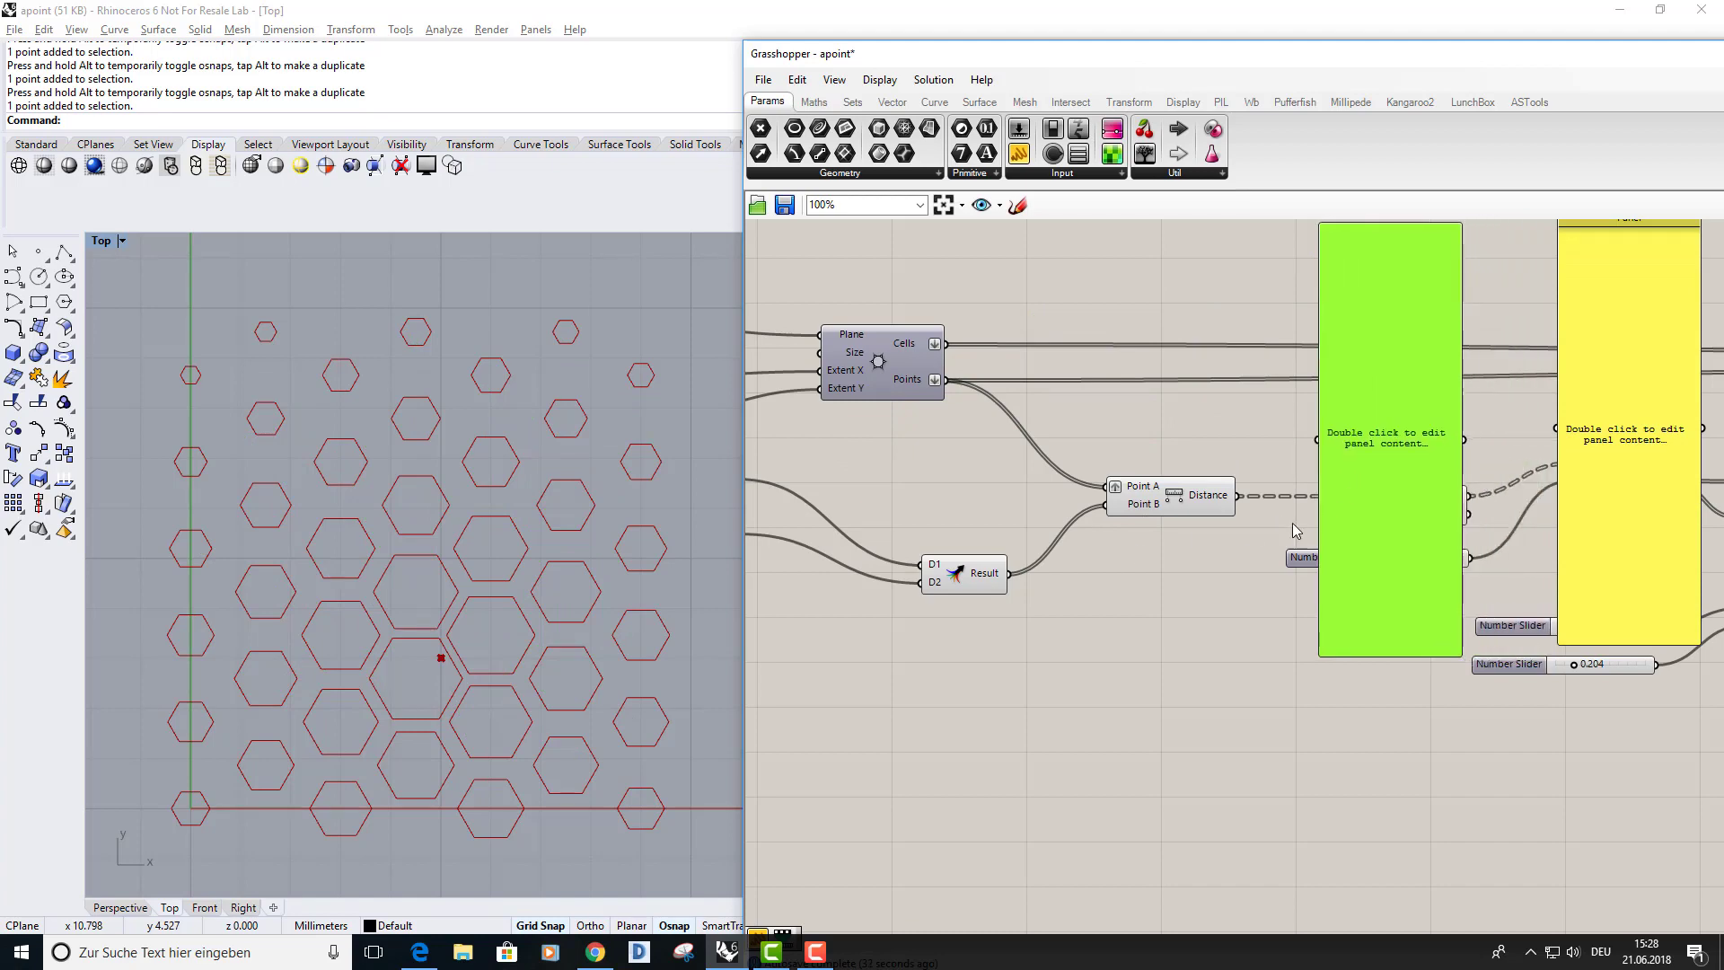
drag(1236, 496, 1317, 439)
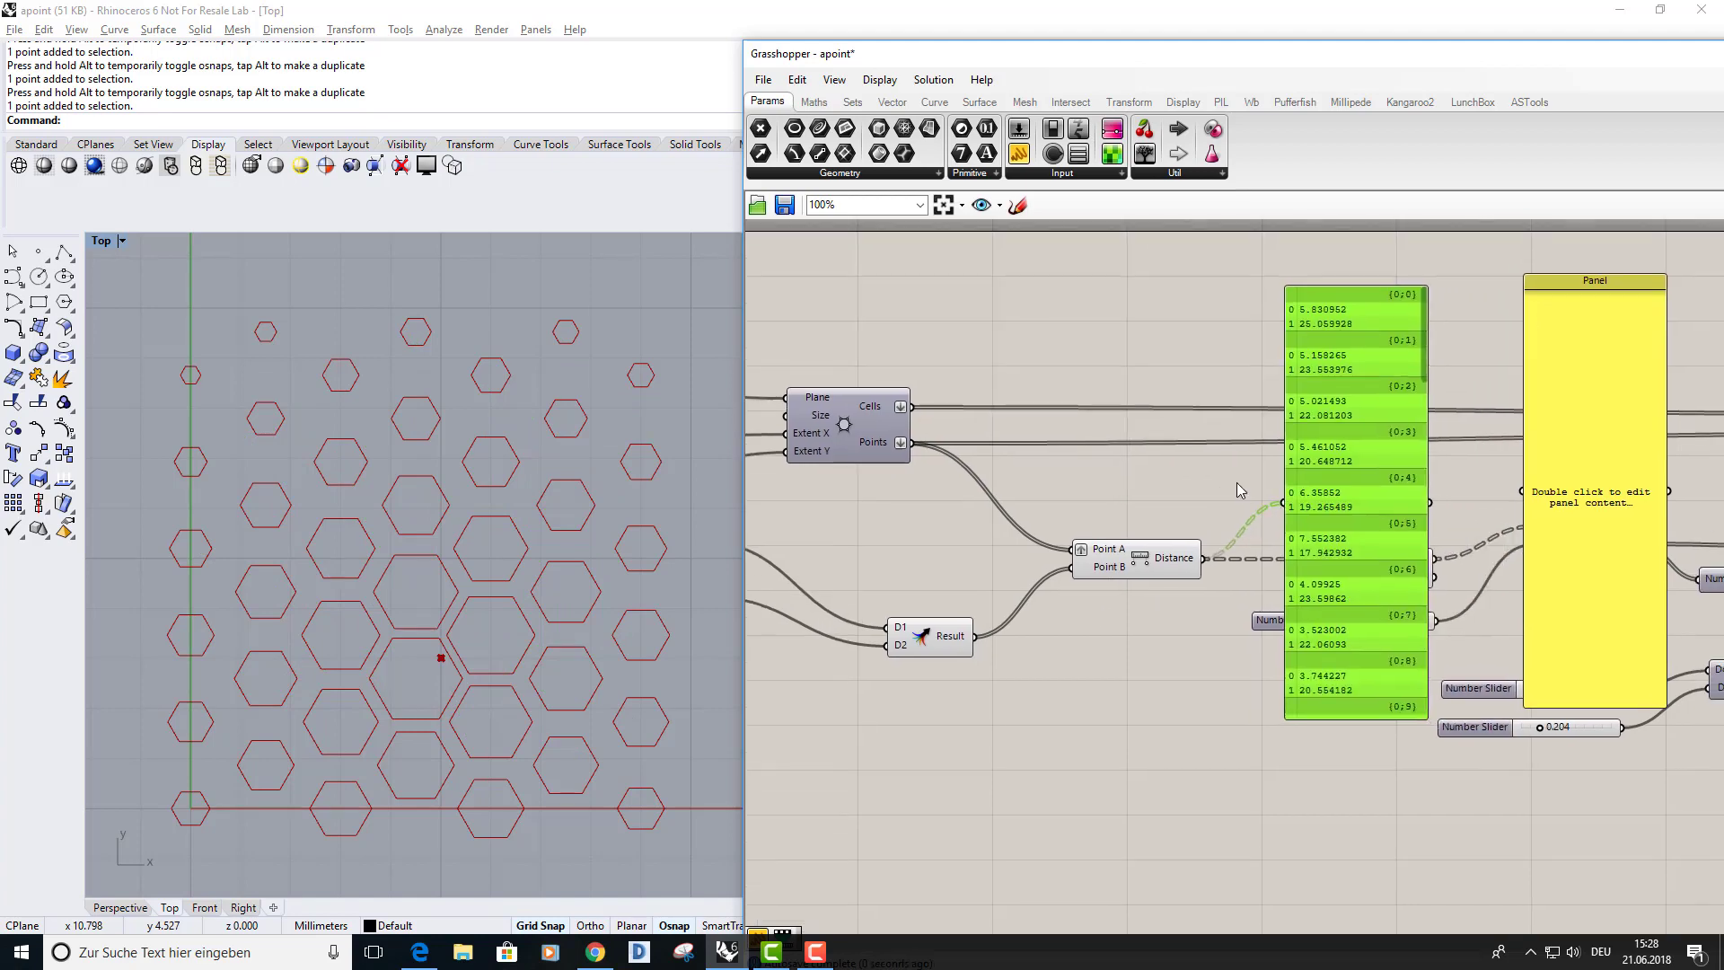
scroll(1231, 437, up, 3)
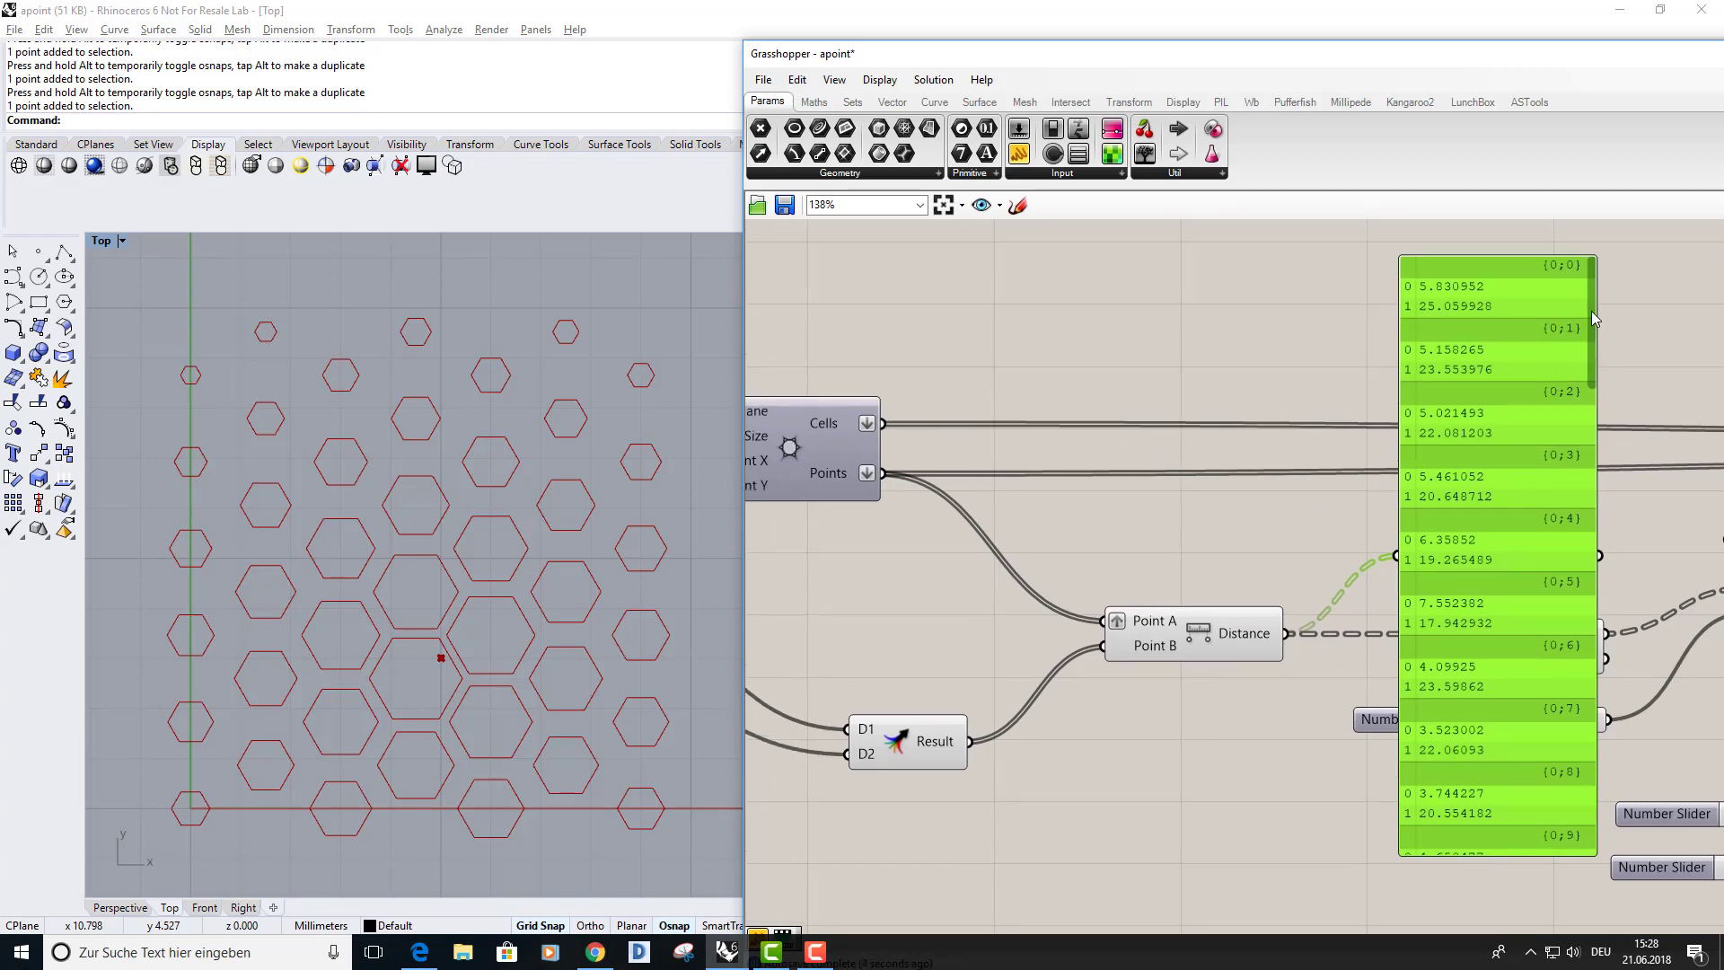
Drop an unconnected Param Viewer from Params > Util above the hex grid component.
mouse_move(1593, 319)
mouse_down()
mouse_move(1592, 718)
mouse_move(1585, 303)
mouse_up()
right_drag(905, 537, 982, 552)
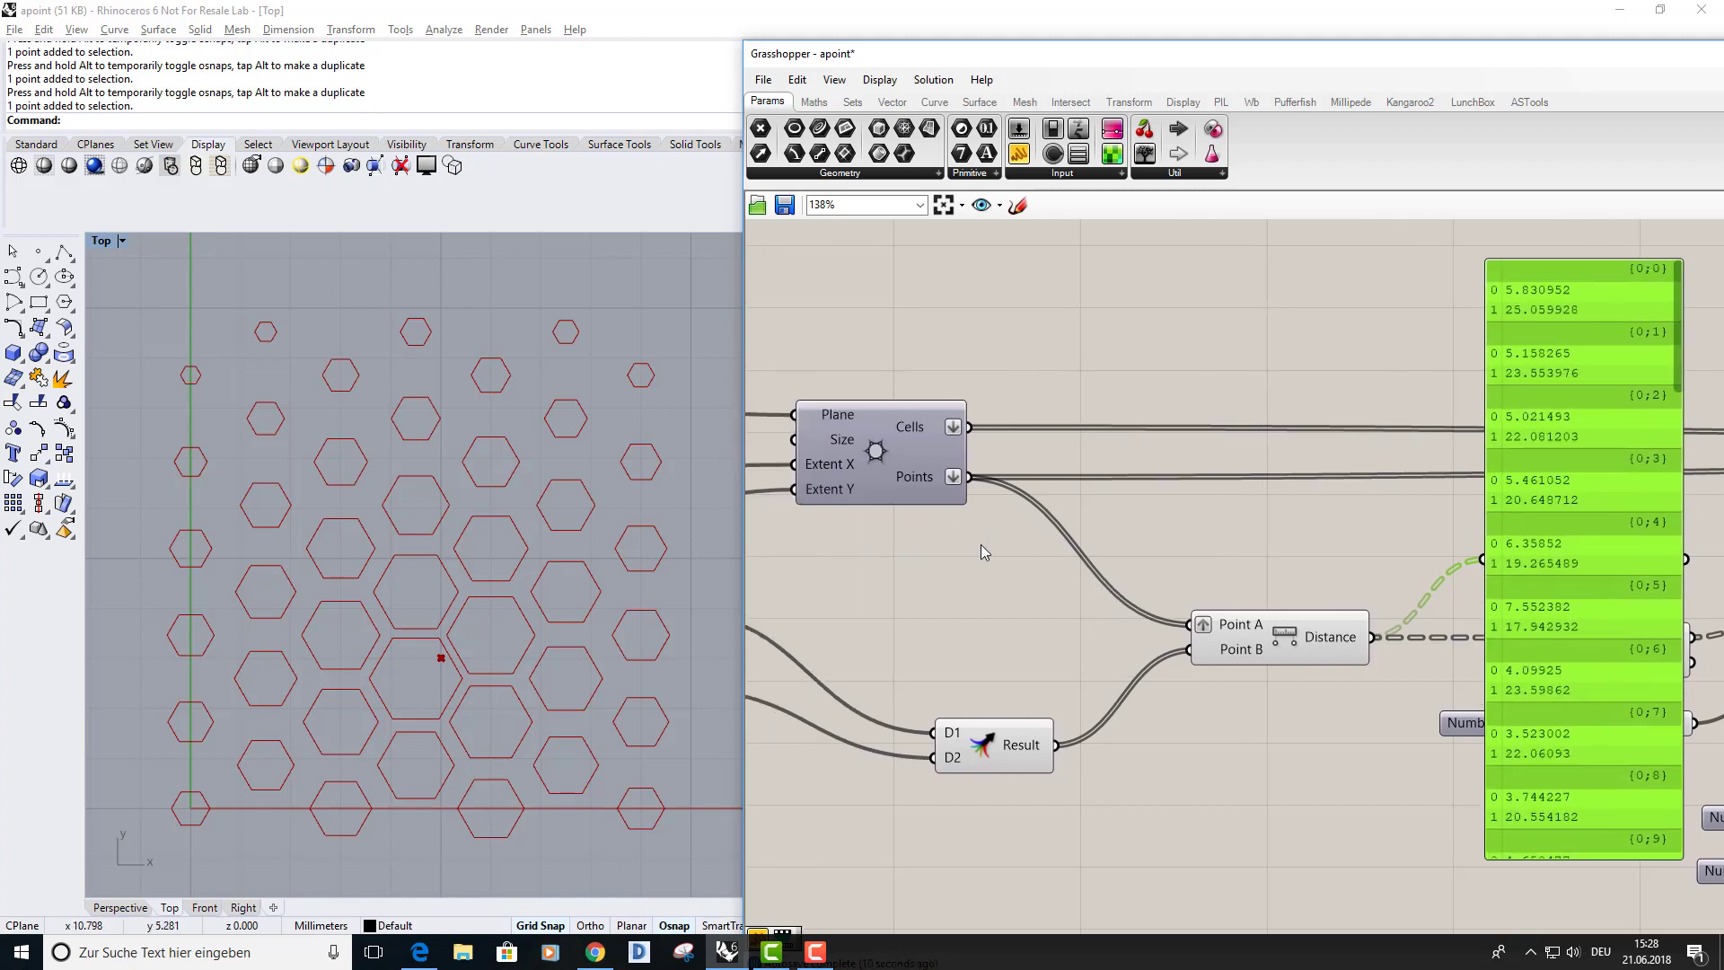
mouse_move(915, 486)
drag(1555, 504, 1542, 488)
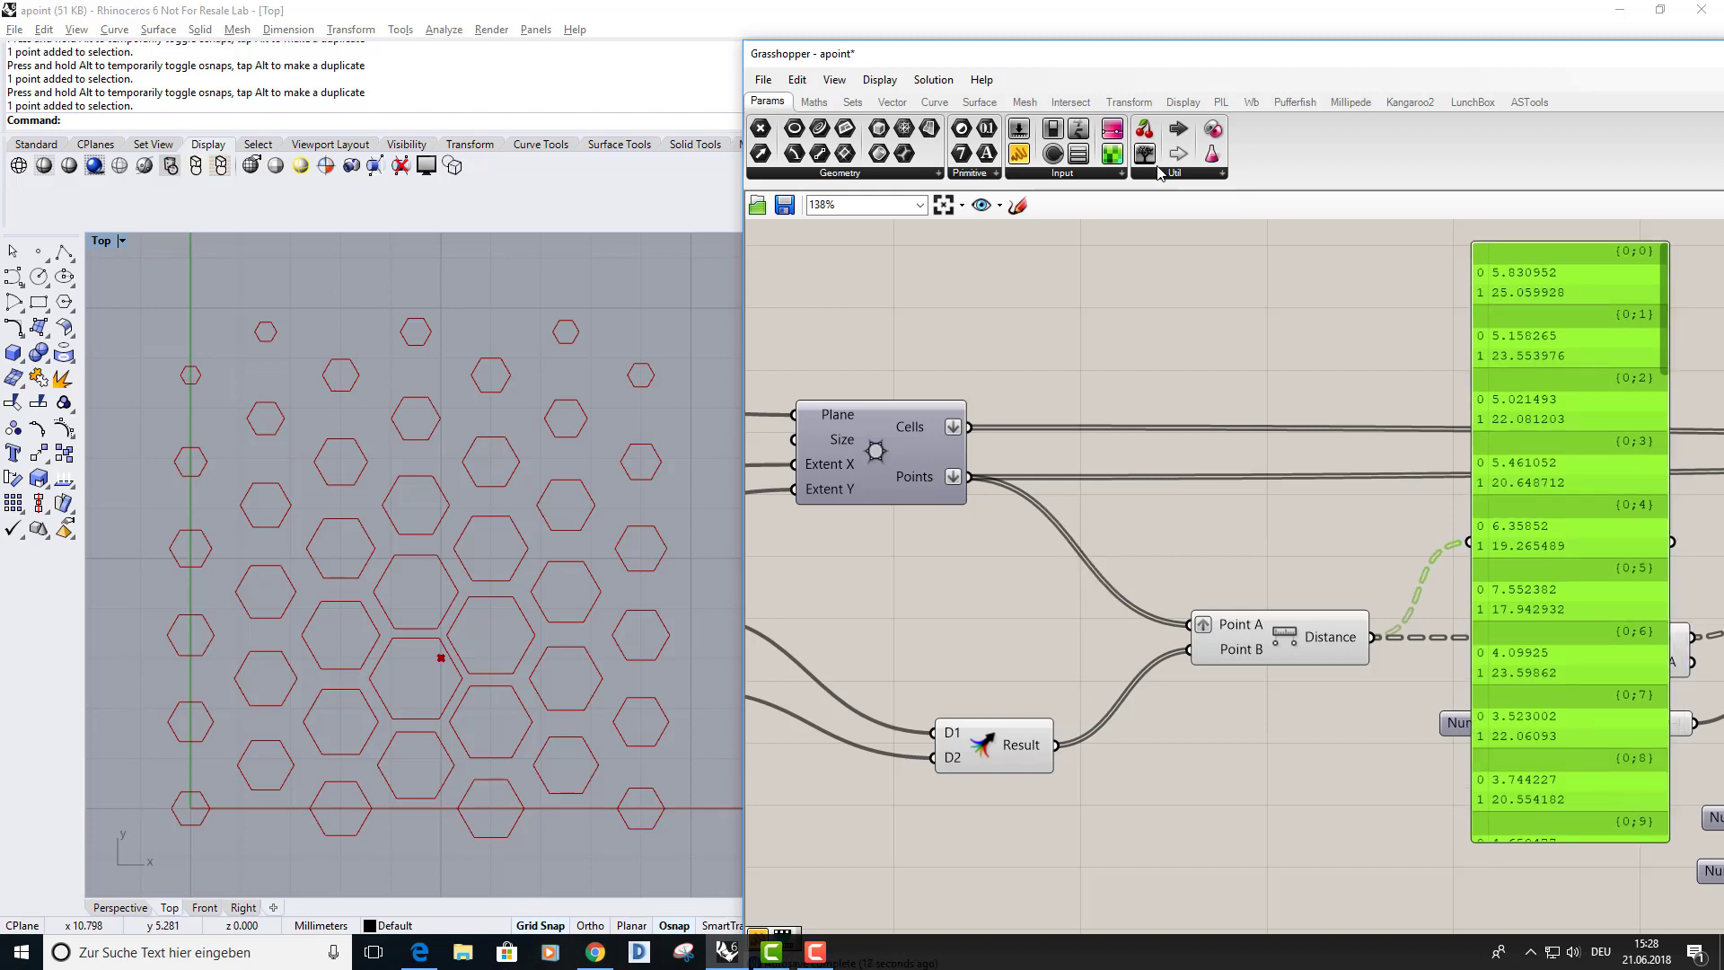
click(1252, 319)
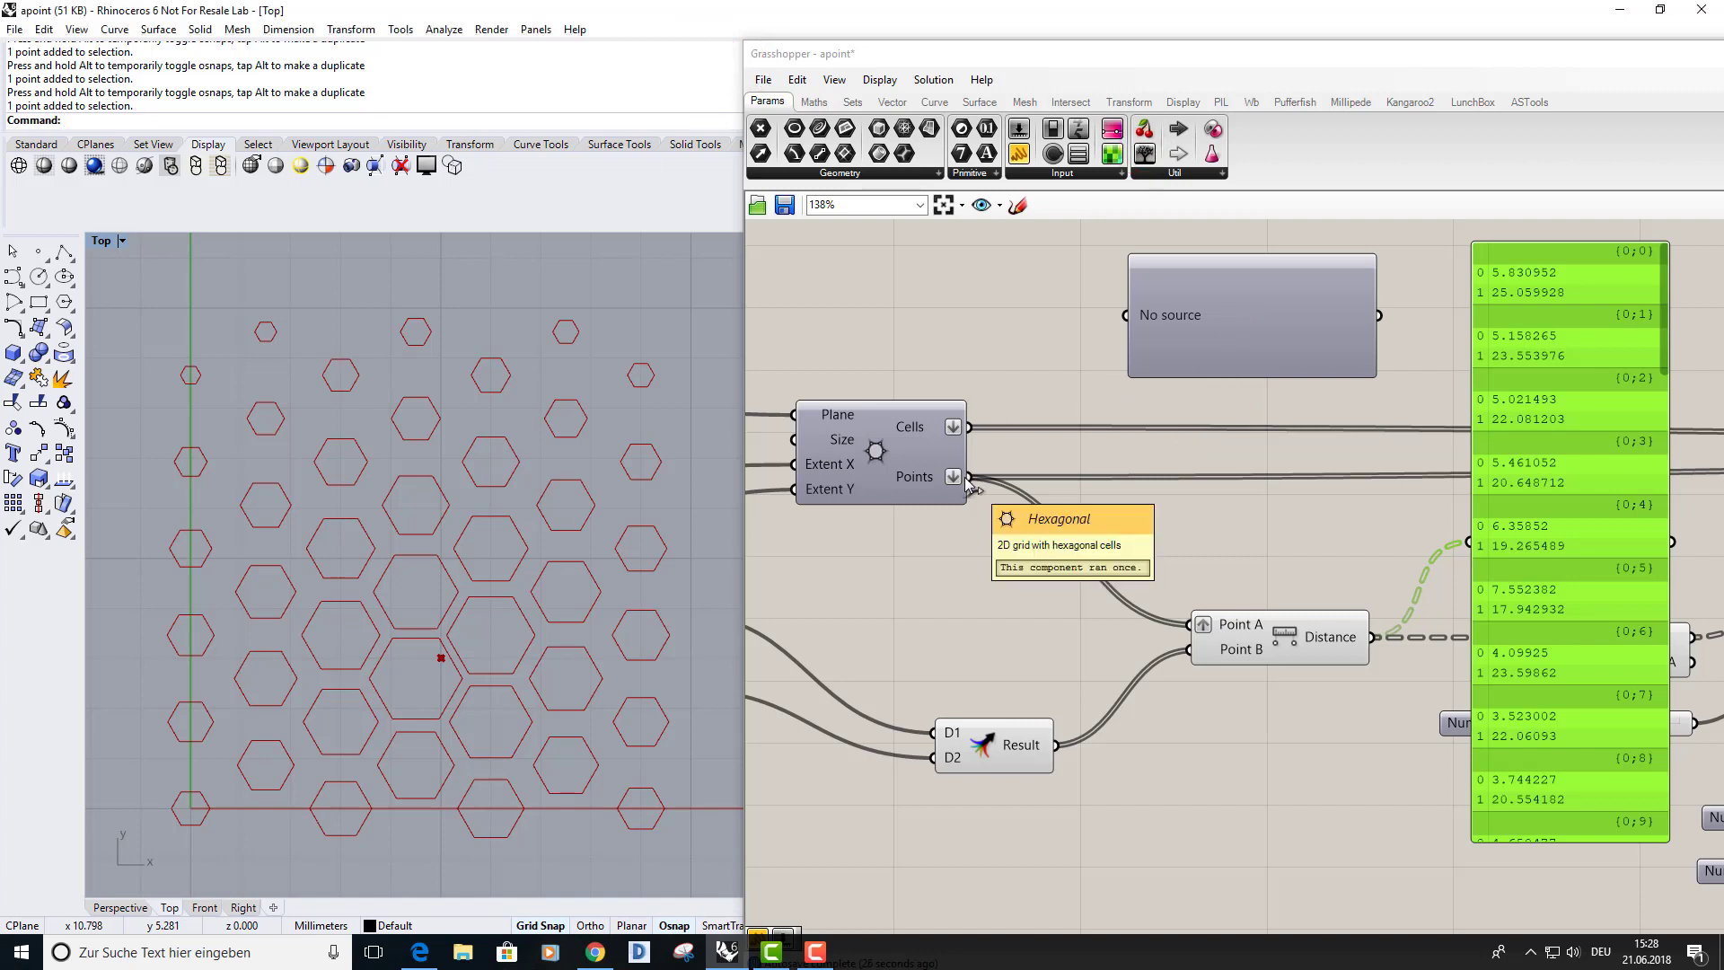
Wire the hex grid's Points output into the Param Viewer, showing branch {0} with 42 points.
drag(967, 477, 1124, 316)
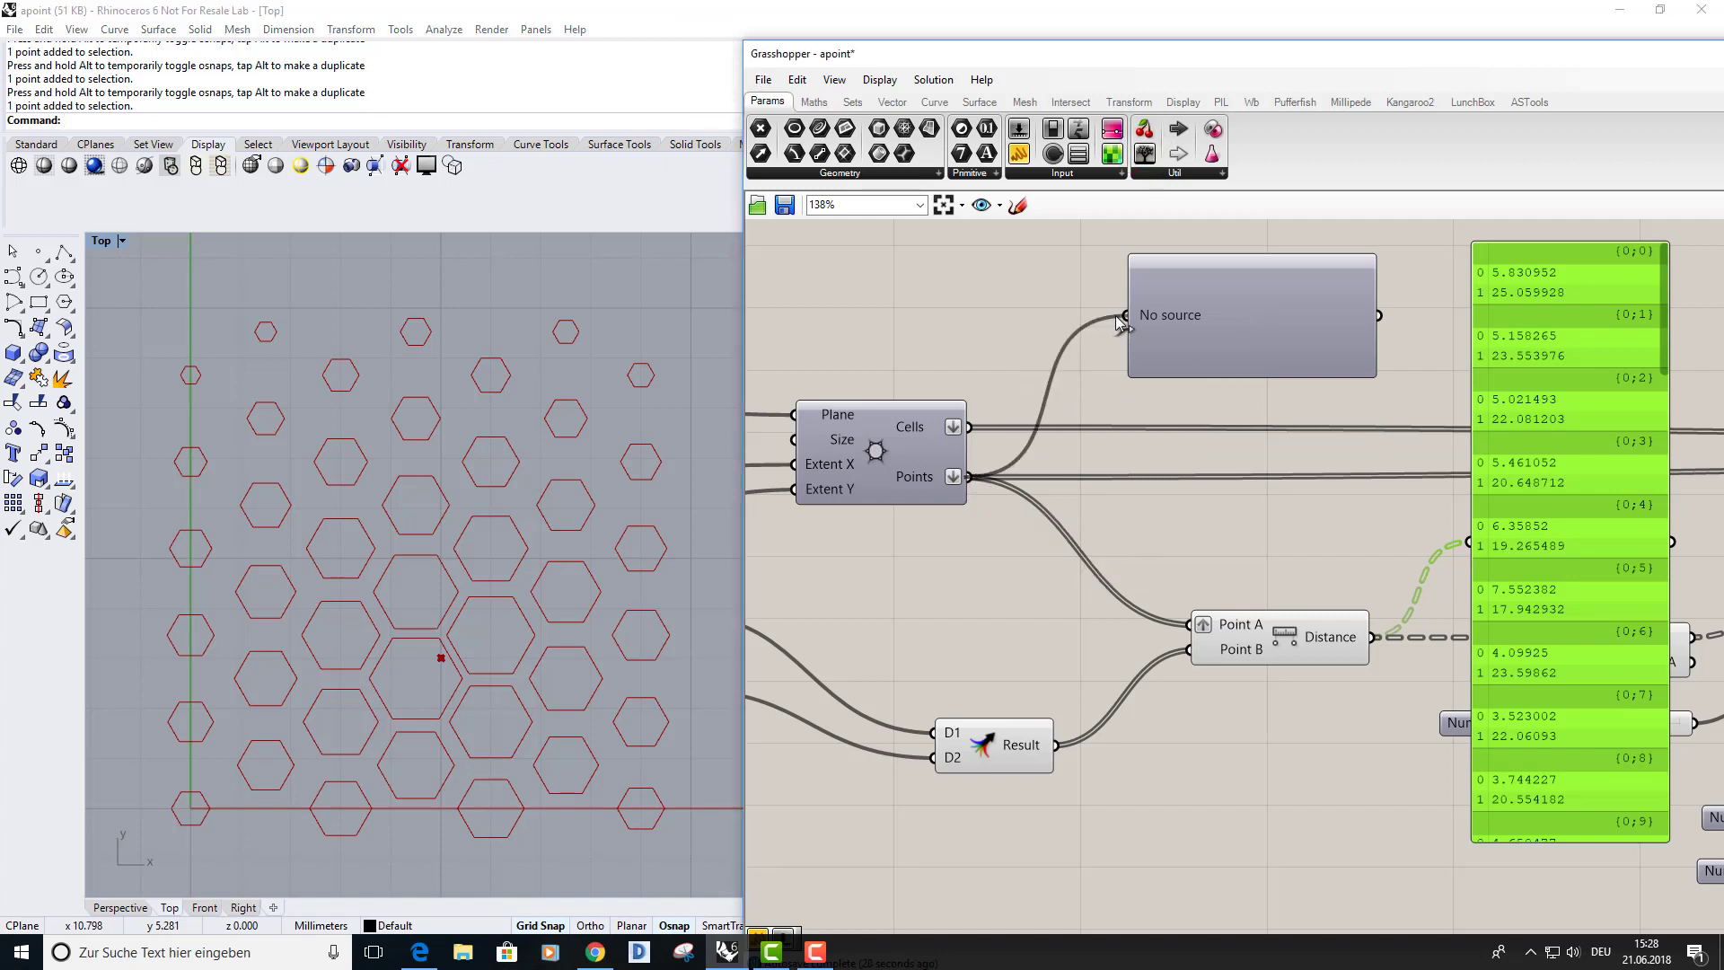
drag(1260, 337, 1260, 389)
scroll(1339, 348, up, 1)
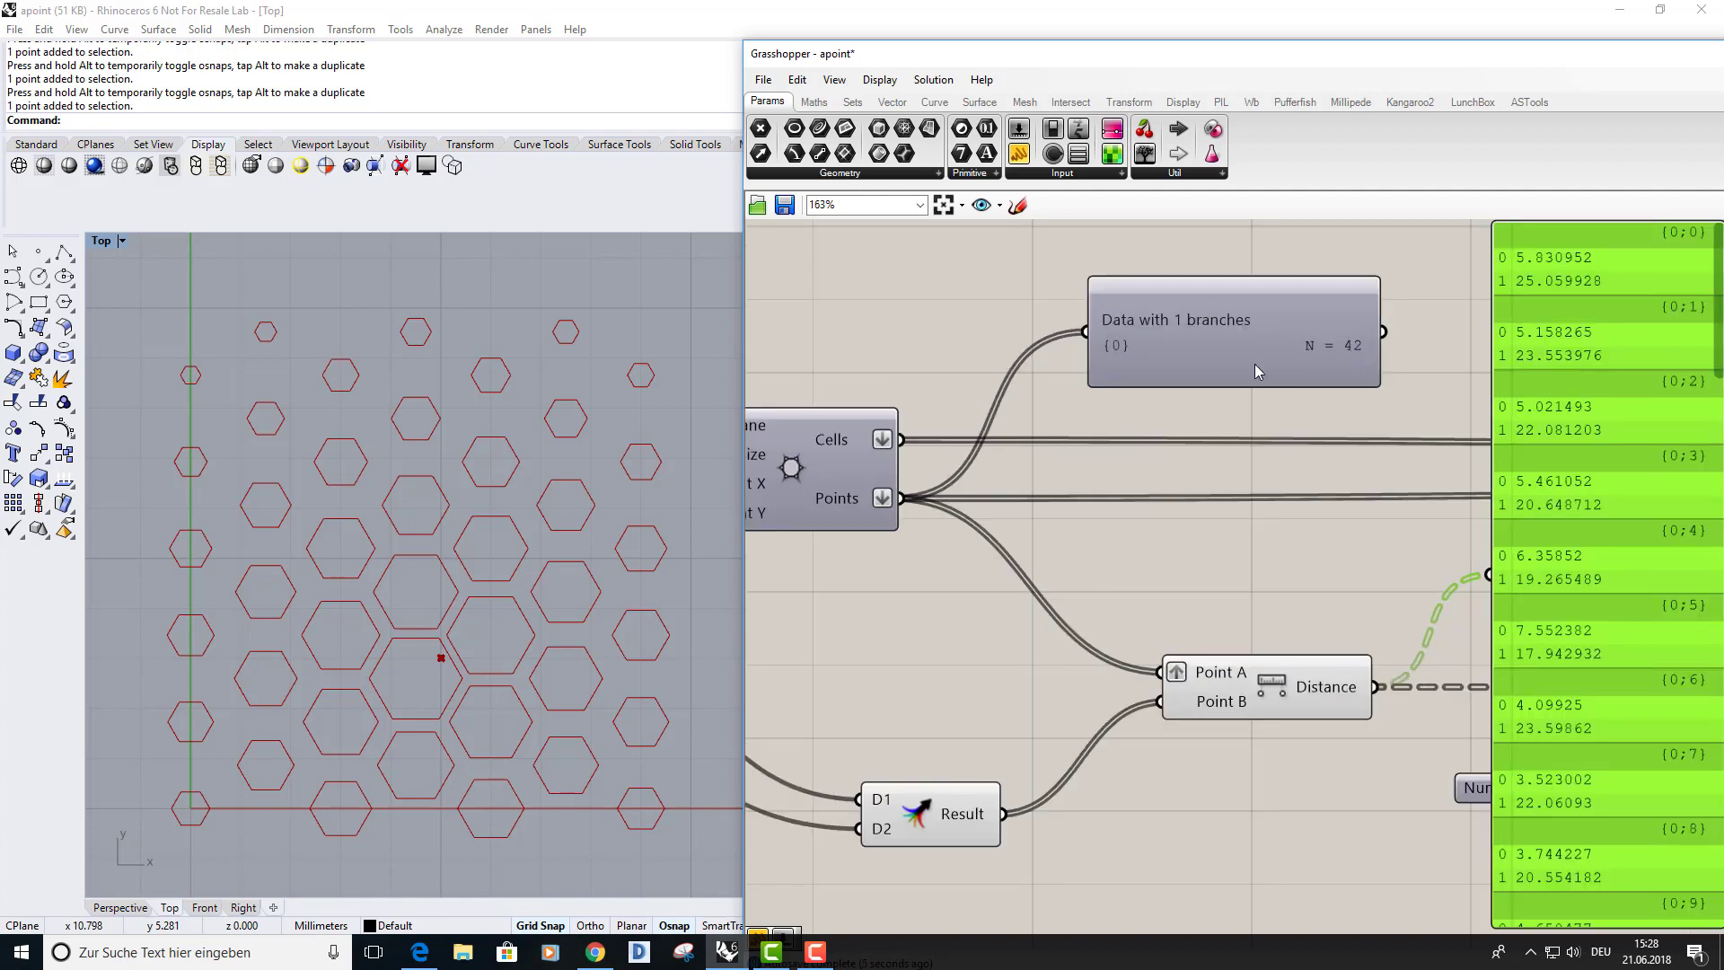
right_drag(1186, 568, 1205, 507)
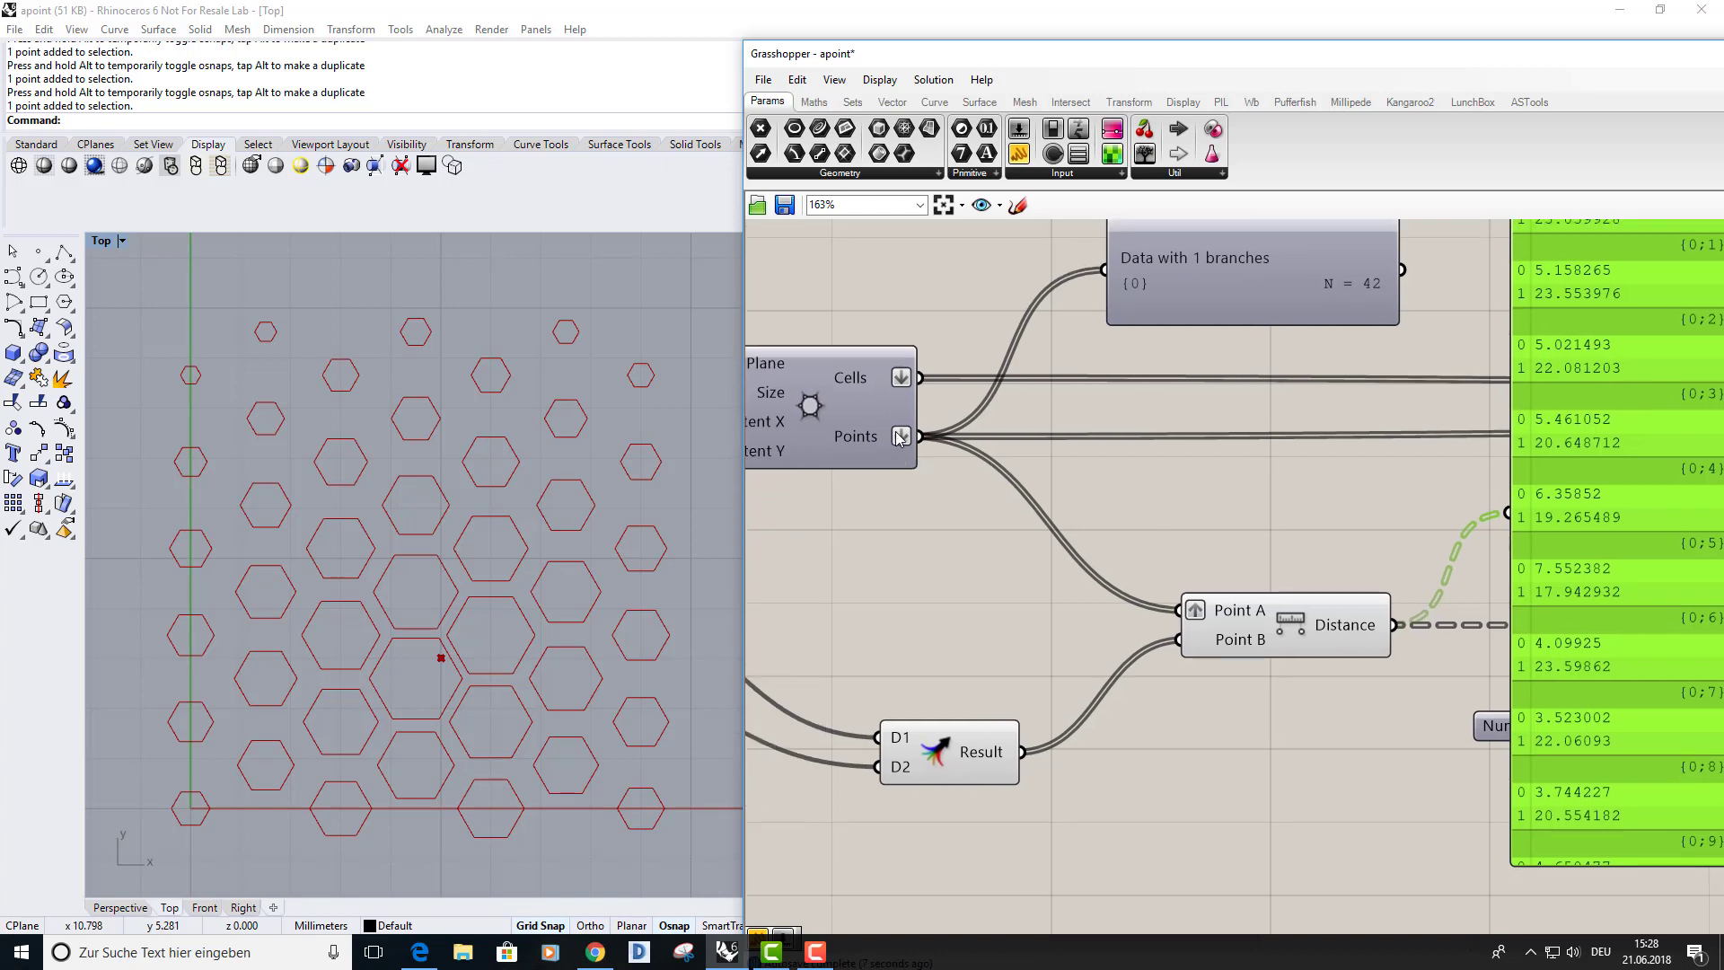
right_drag(1076, 430, 1124, 471)
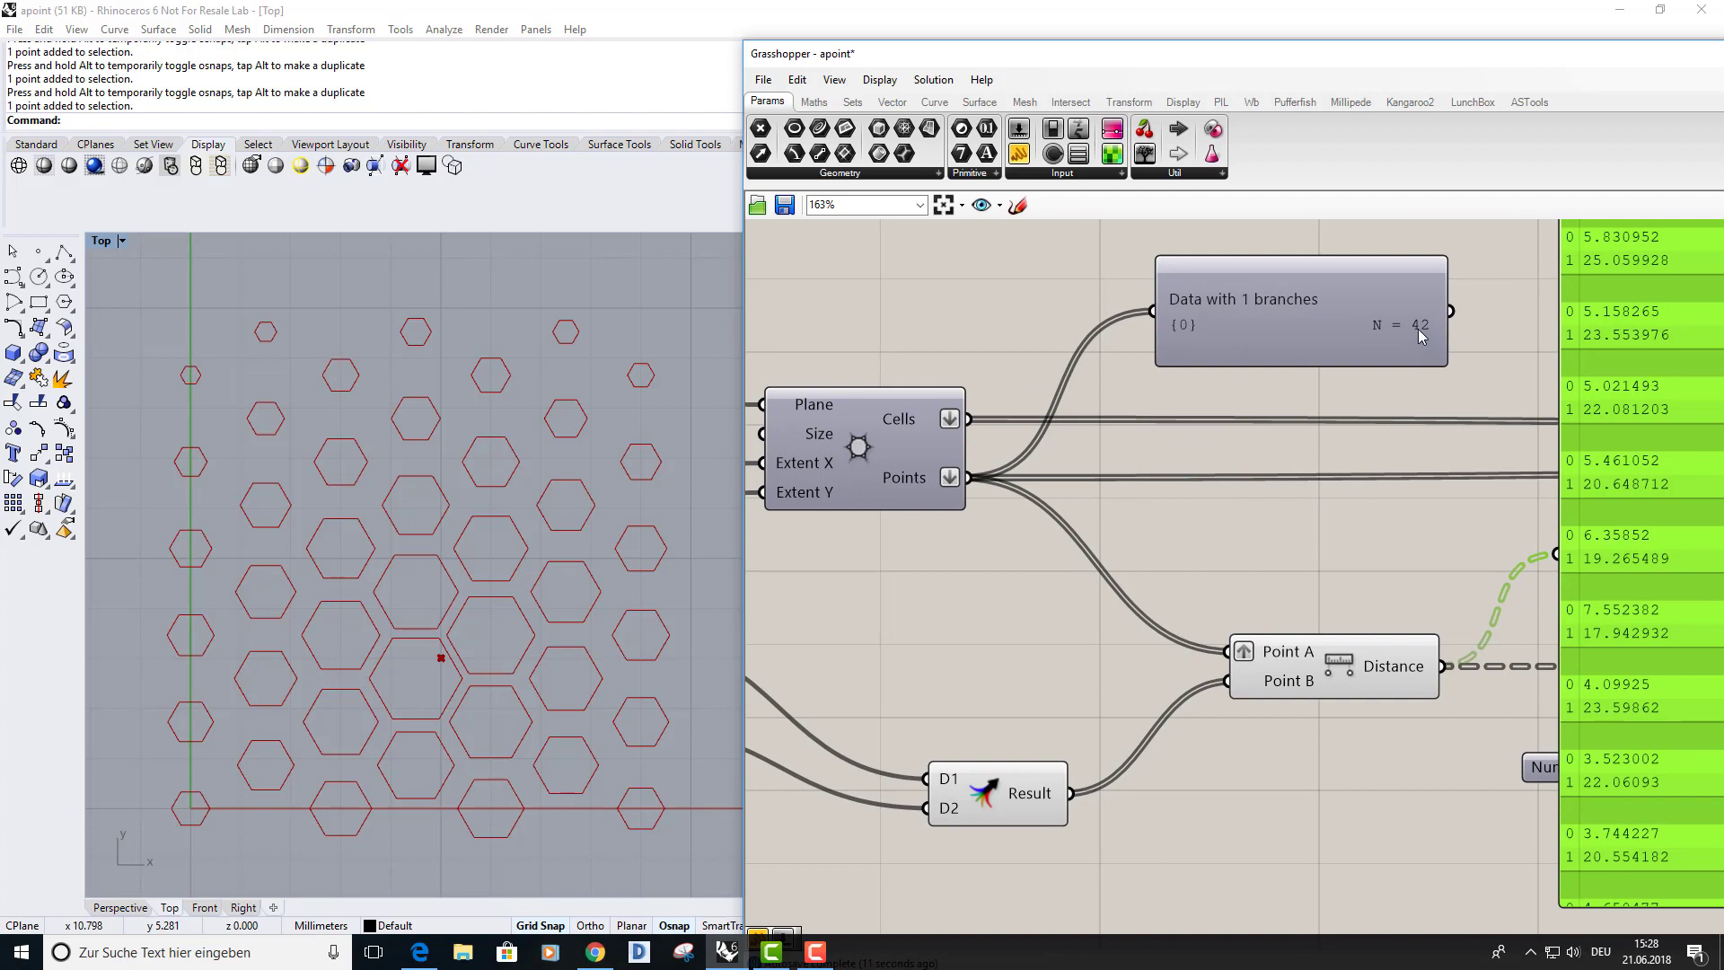
Position the data viewer level with the Cells output and tidy the canvas.
drag(1278, 339, 1281, 440)
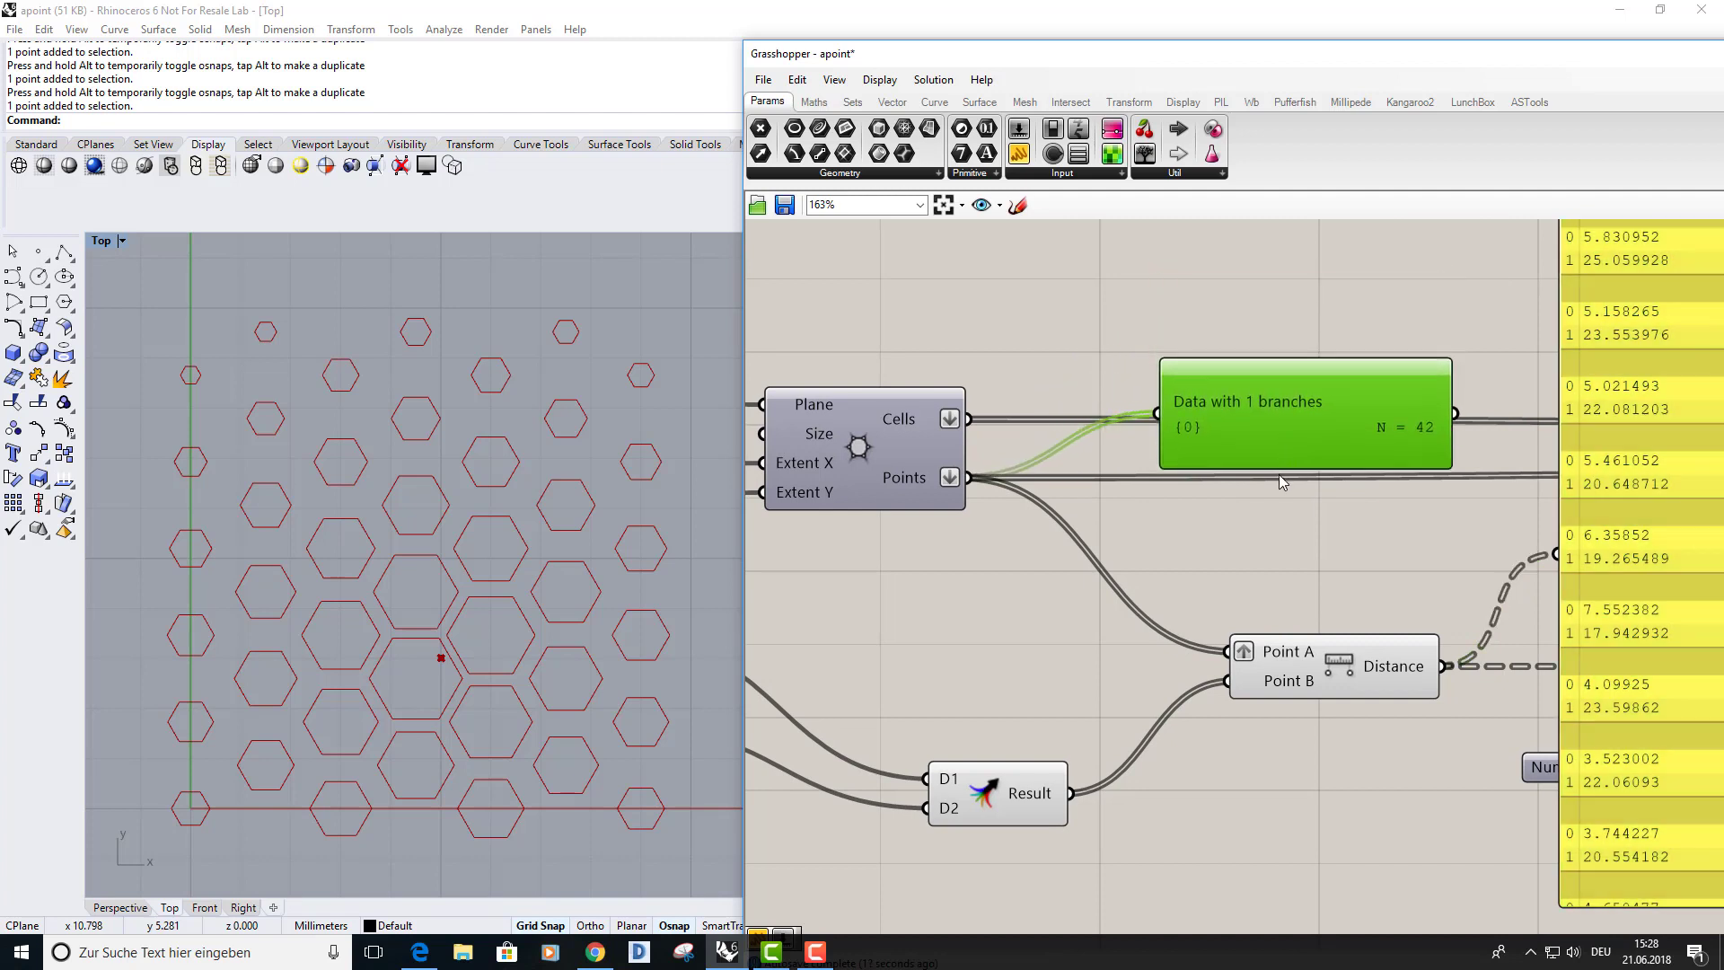
right_drag(1281, 474, 1329, 406)
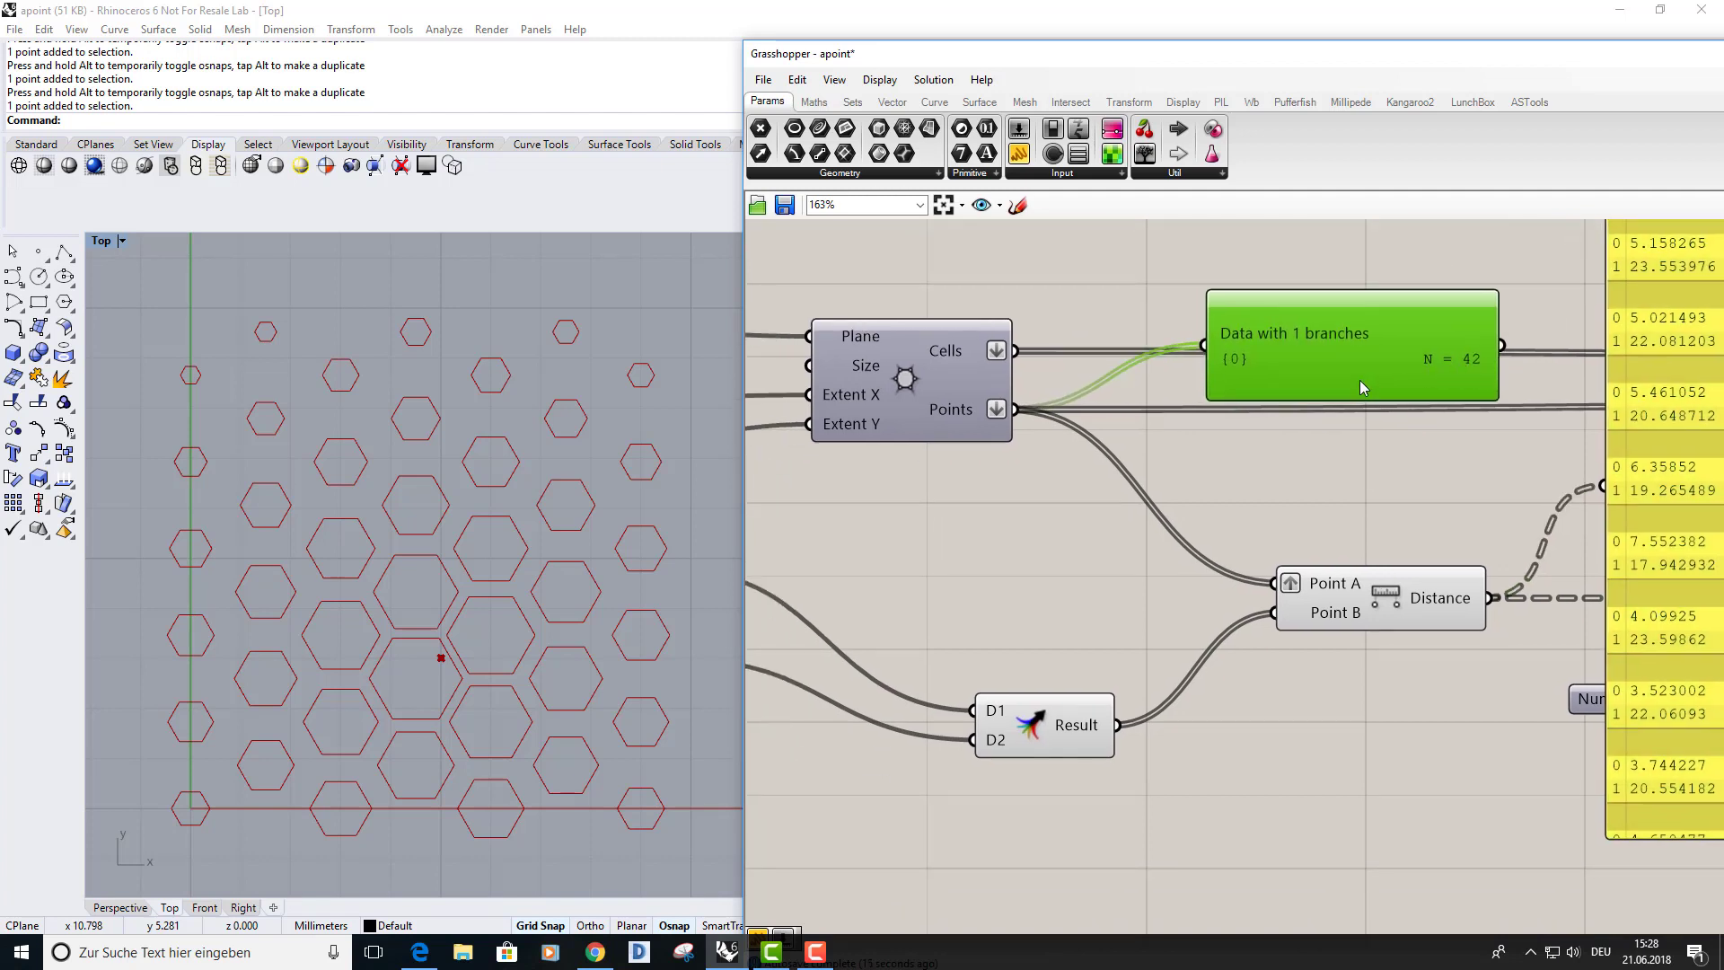
drag(1360, 386, 1372, 435)
right_drag(1318, 525, 1278, 499)
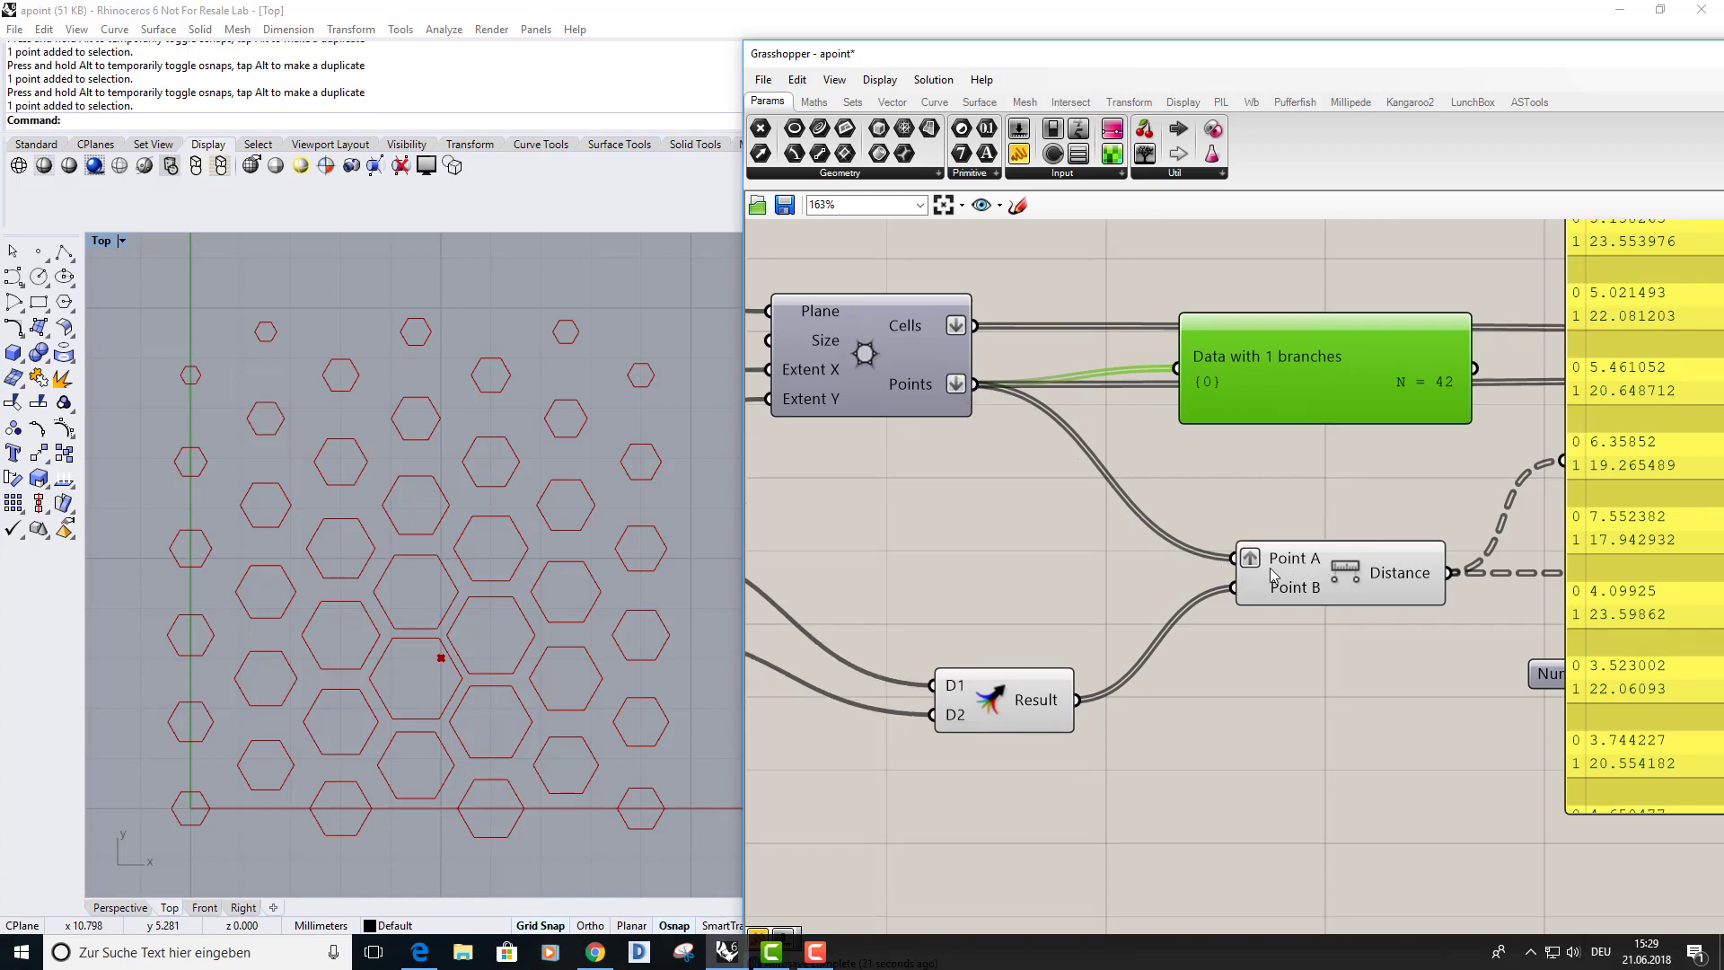
right_drag(1273, 574, 1073, 535)
click(1187, 537)
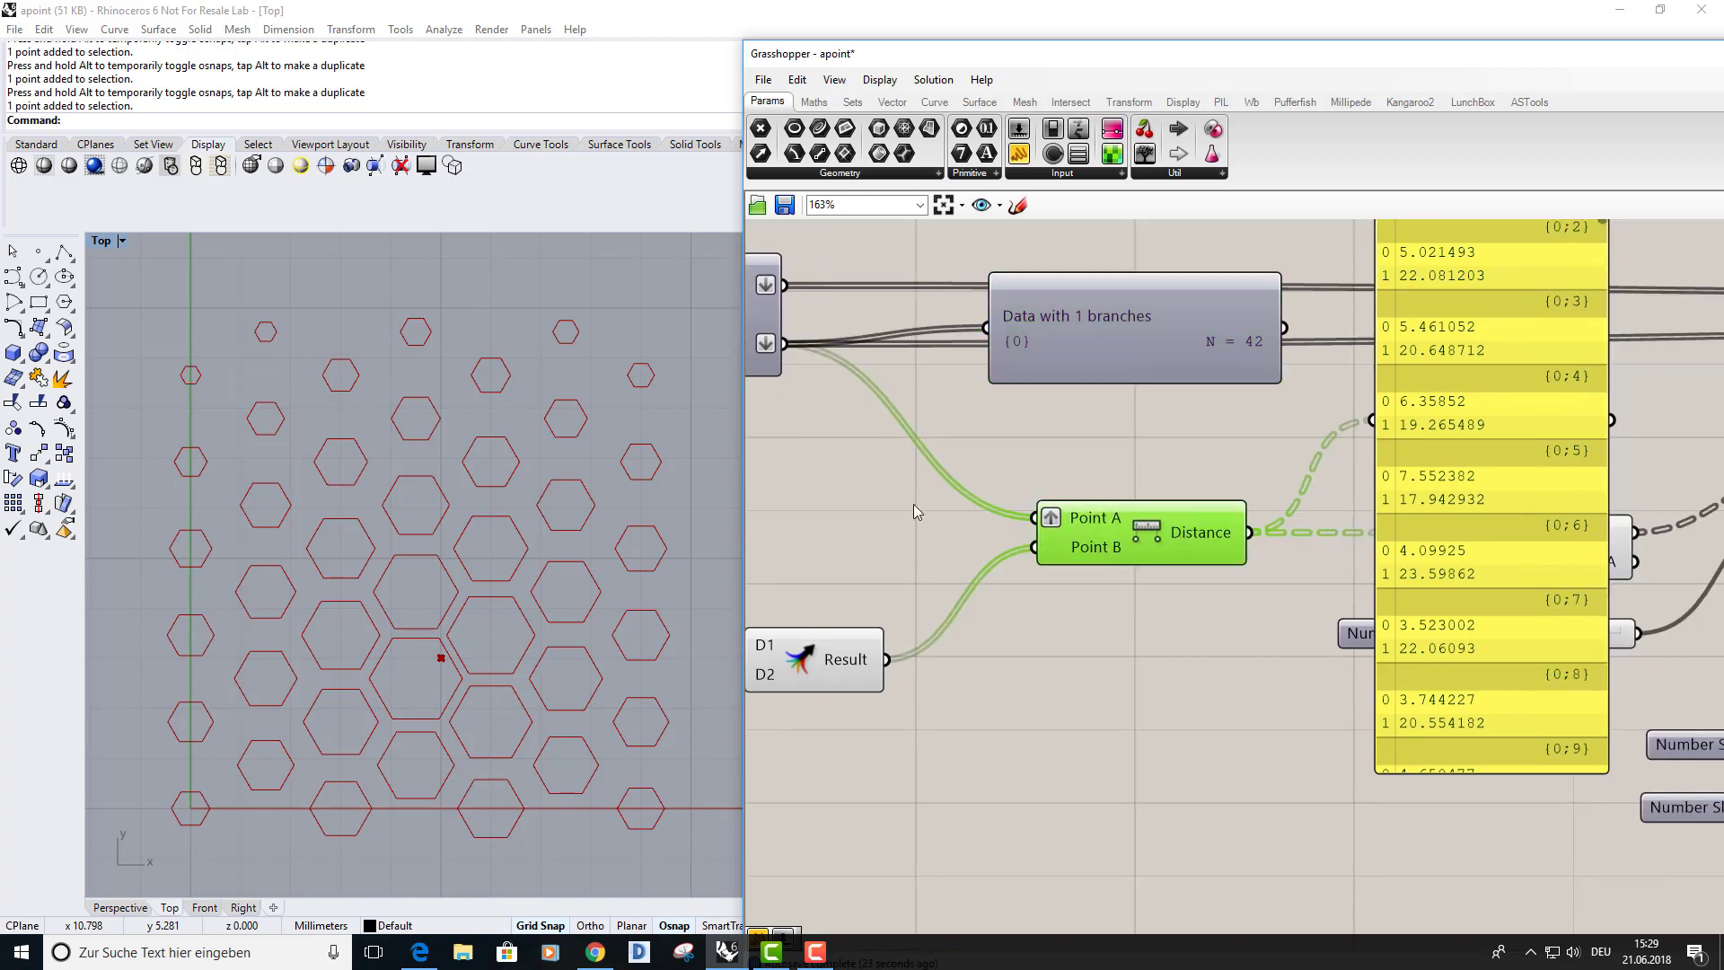
right_drag(913, 512, 1018, 545)
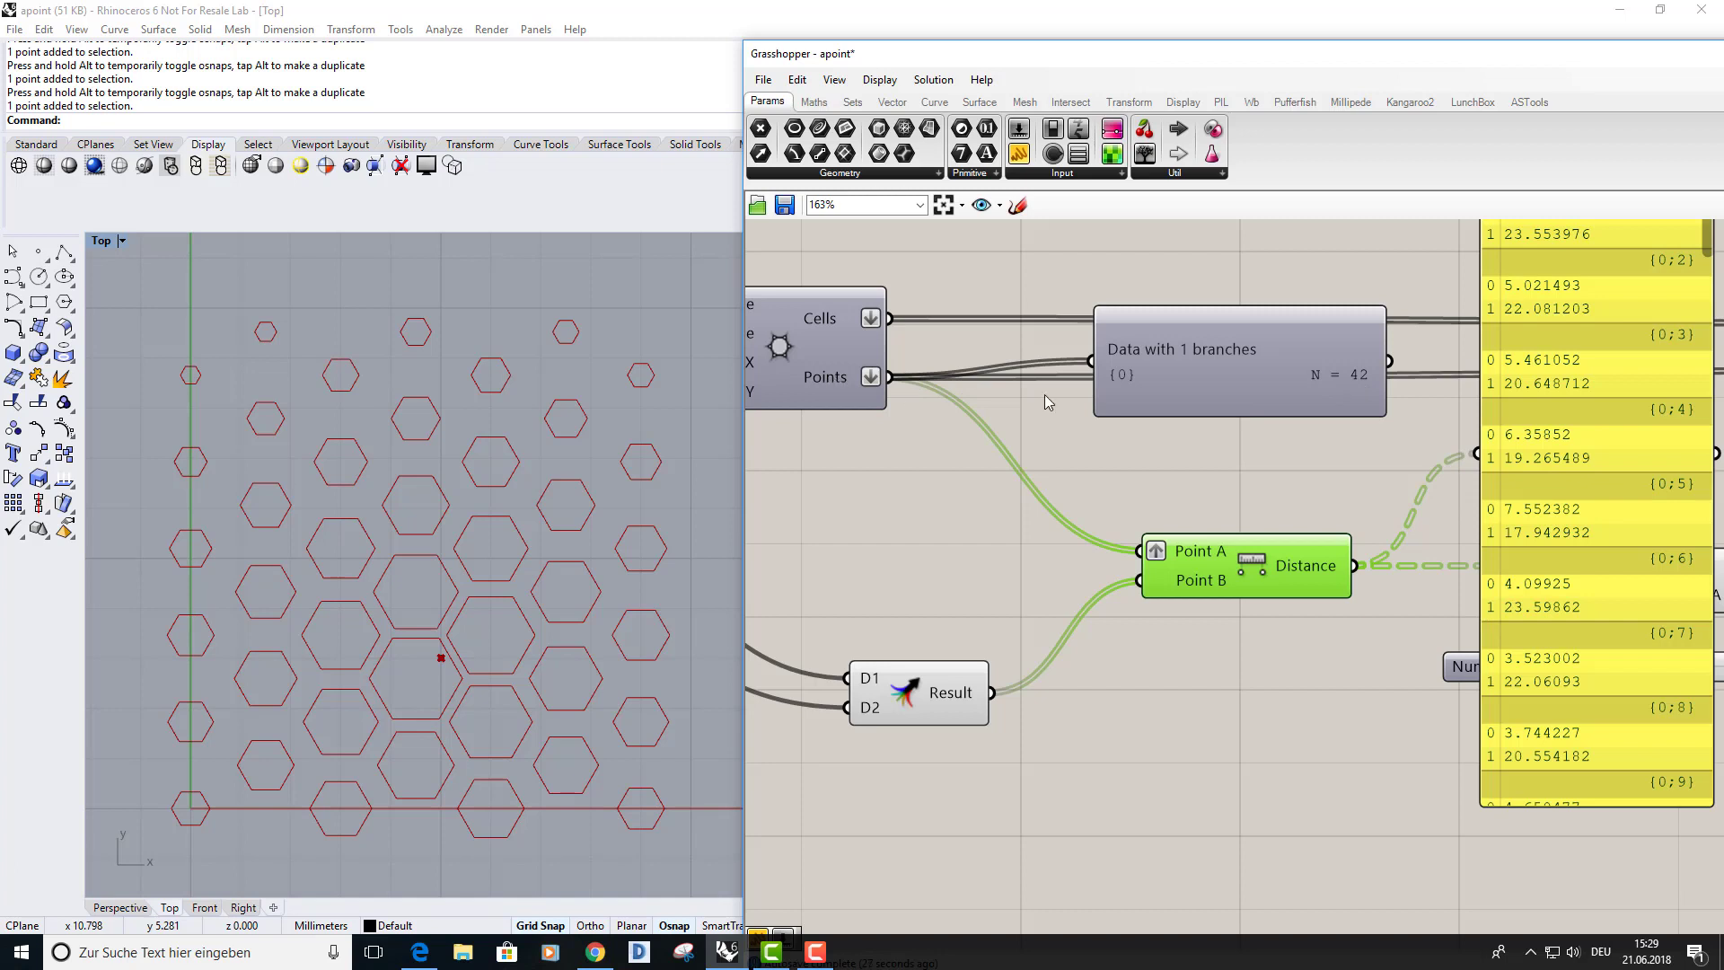
drag(1234, 390, 1162, 441)
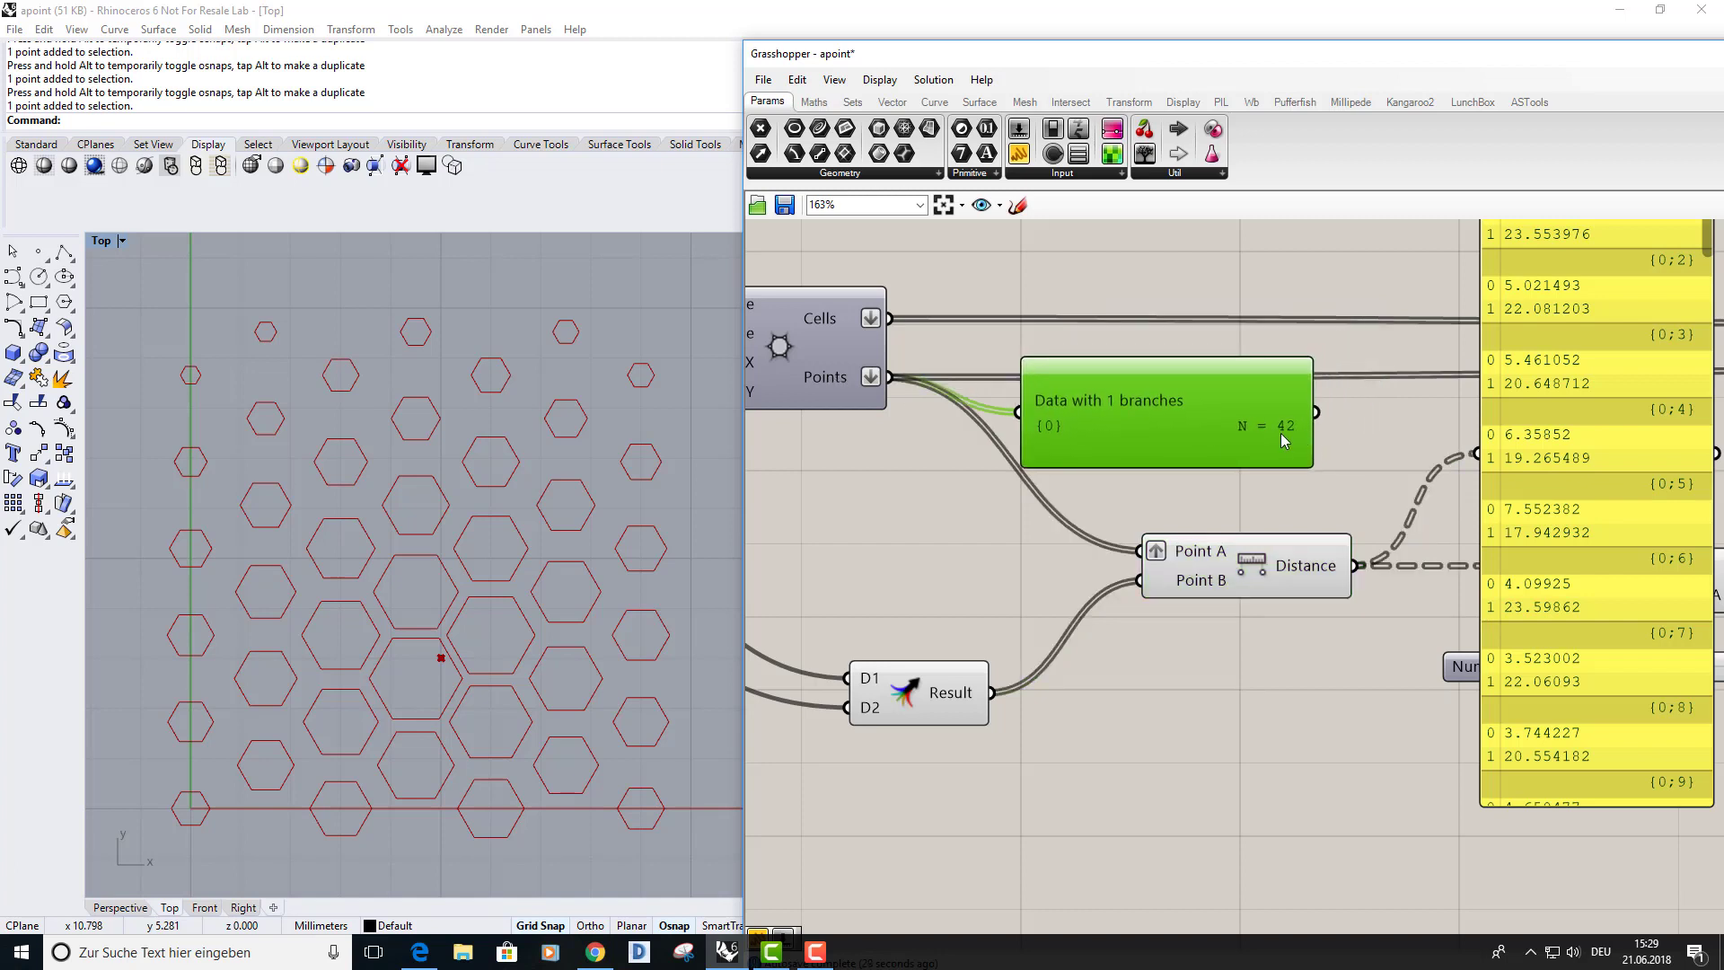
right_drag(1253, 464, 1278, 441)
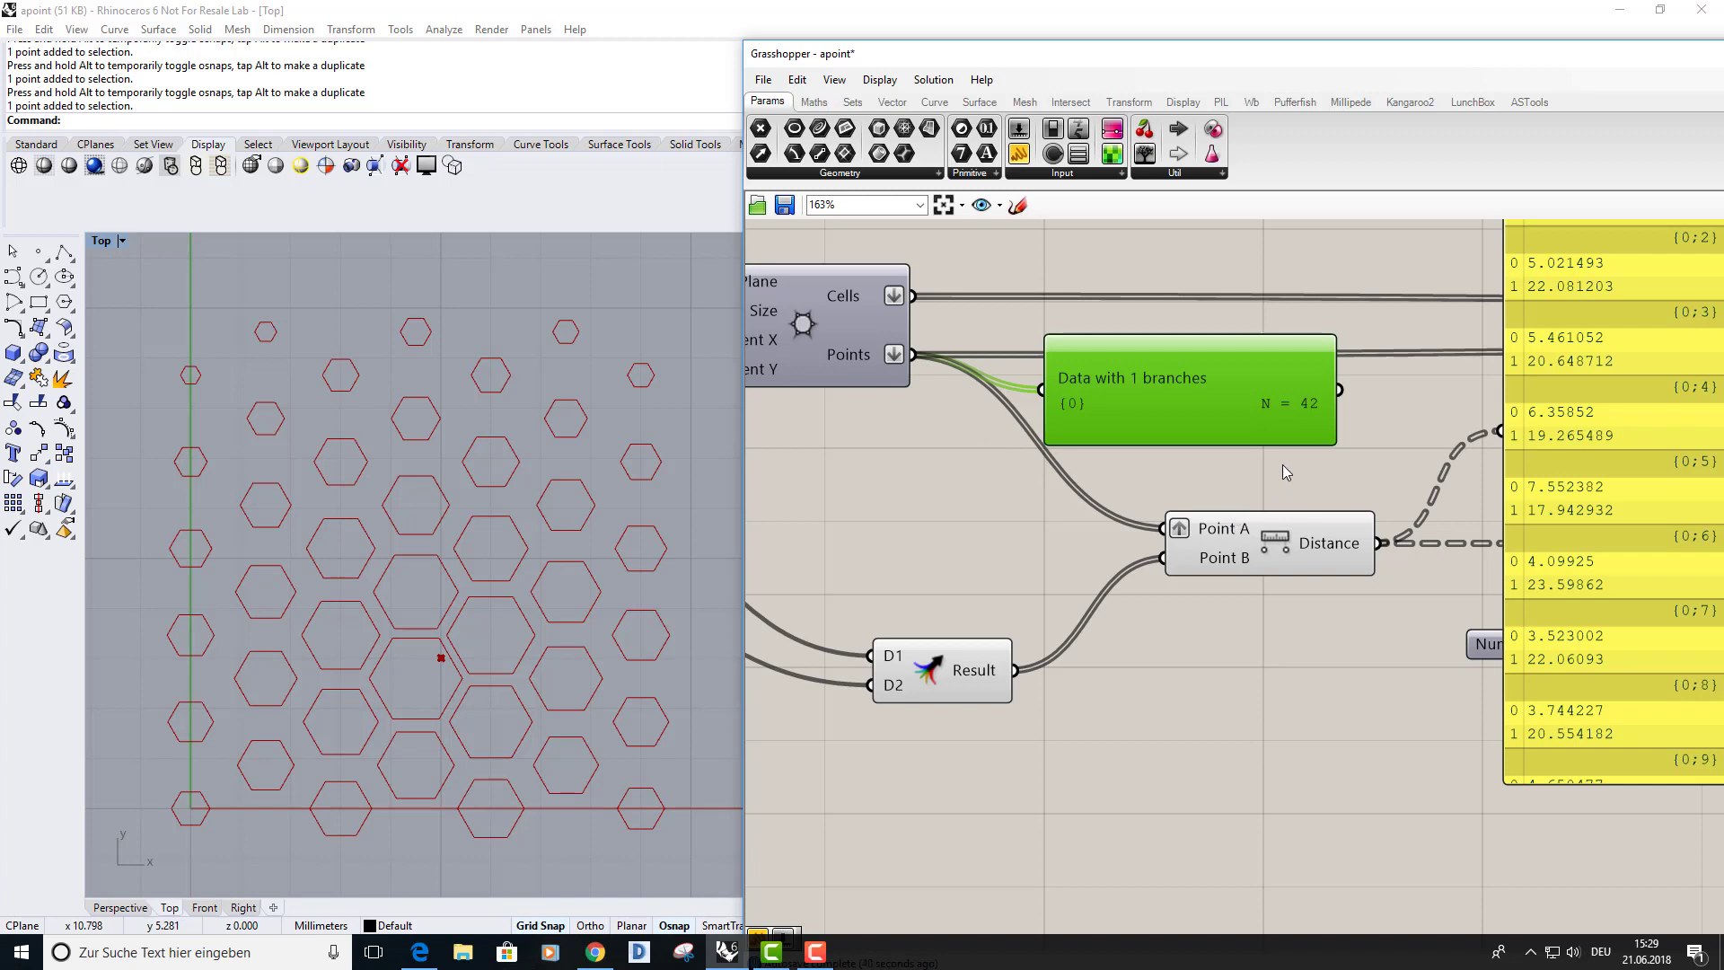
right_drag(1253, 471, 1296, 465)
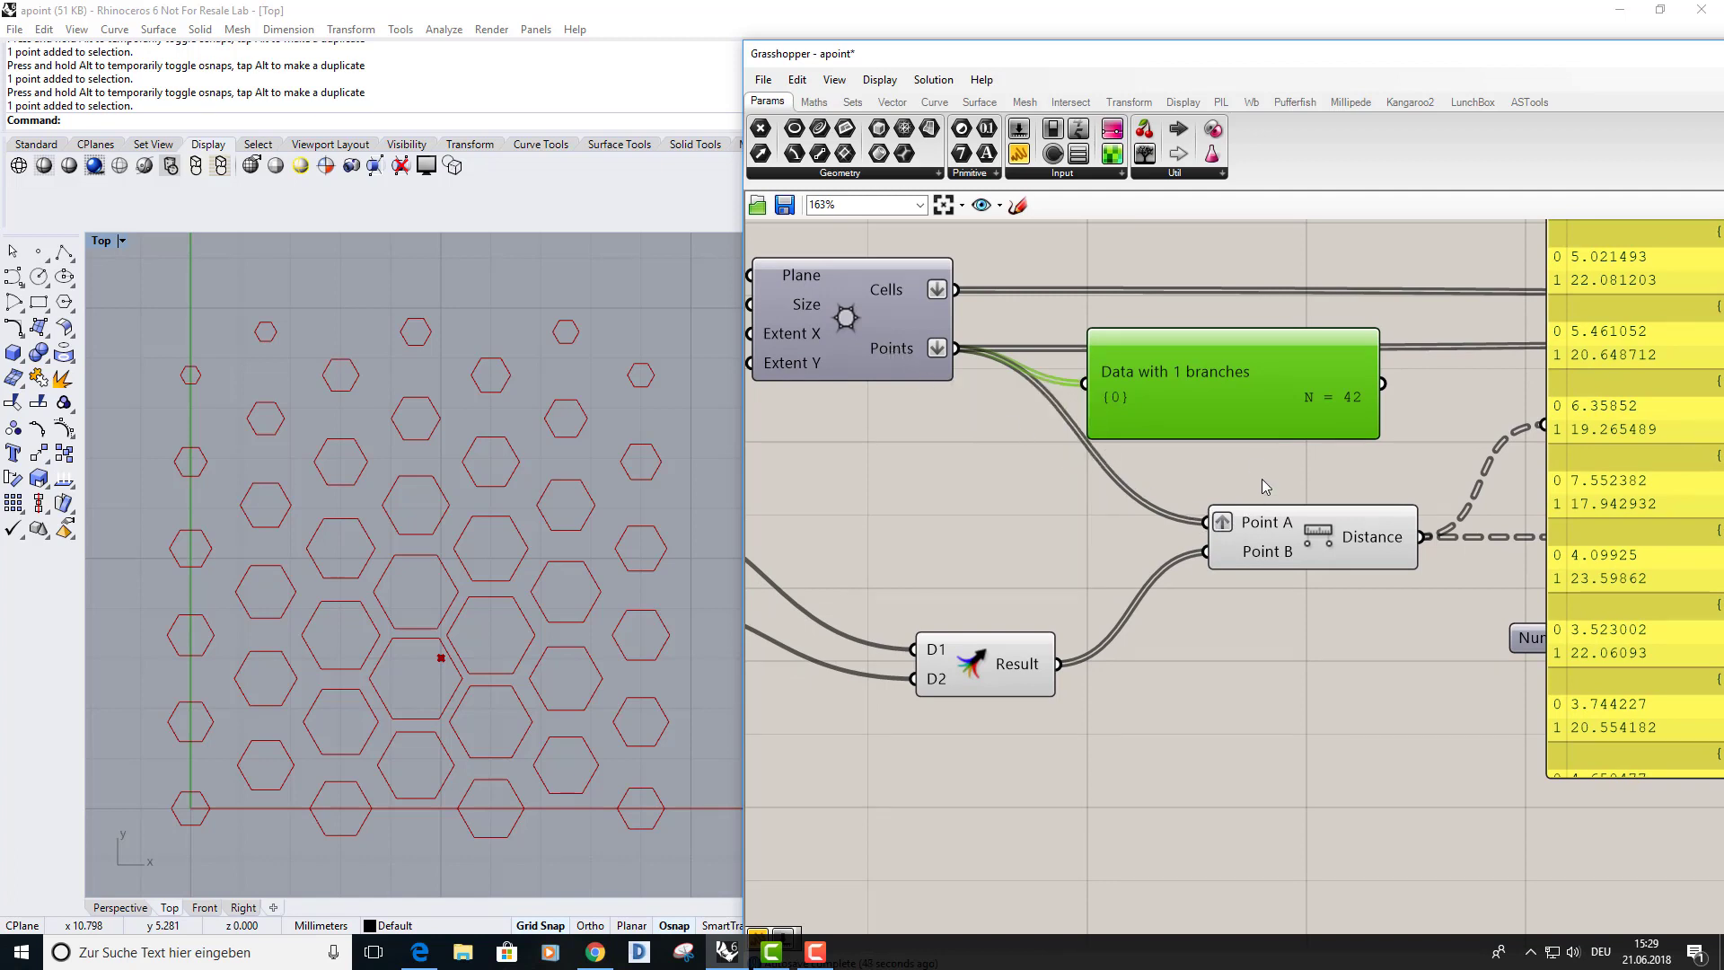
right_drag(1266, 486, 1315, 420)
scroll(1194, 514, down, 2)
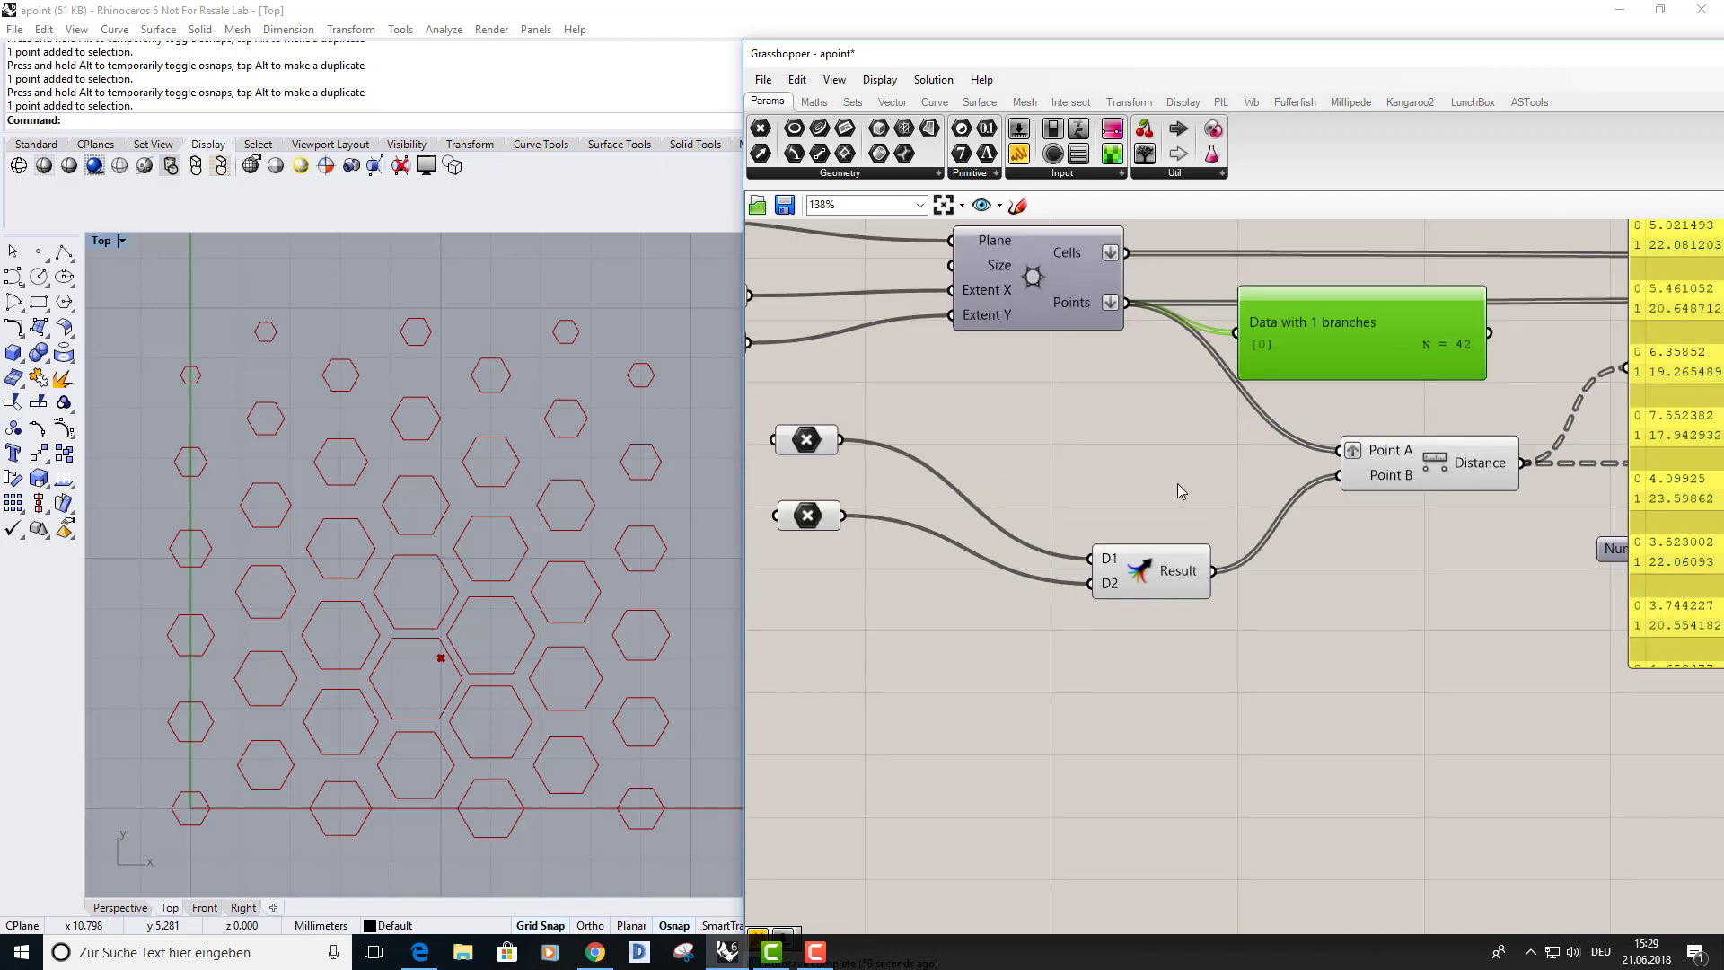
Move both attractor point parameters further down the canvas.
right_drag(1177, 483, 1269, 462)
drag(800, 374, 1008, 598)
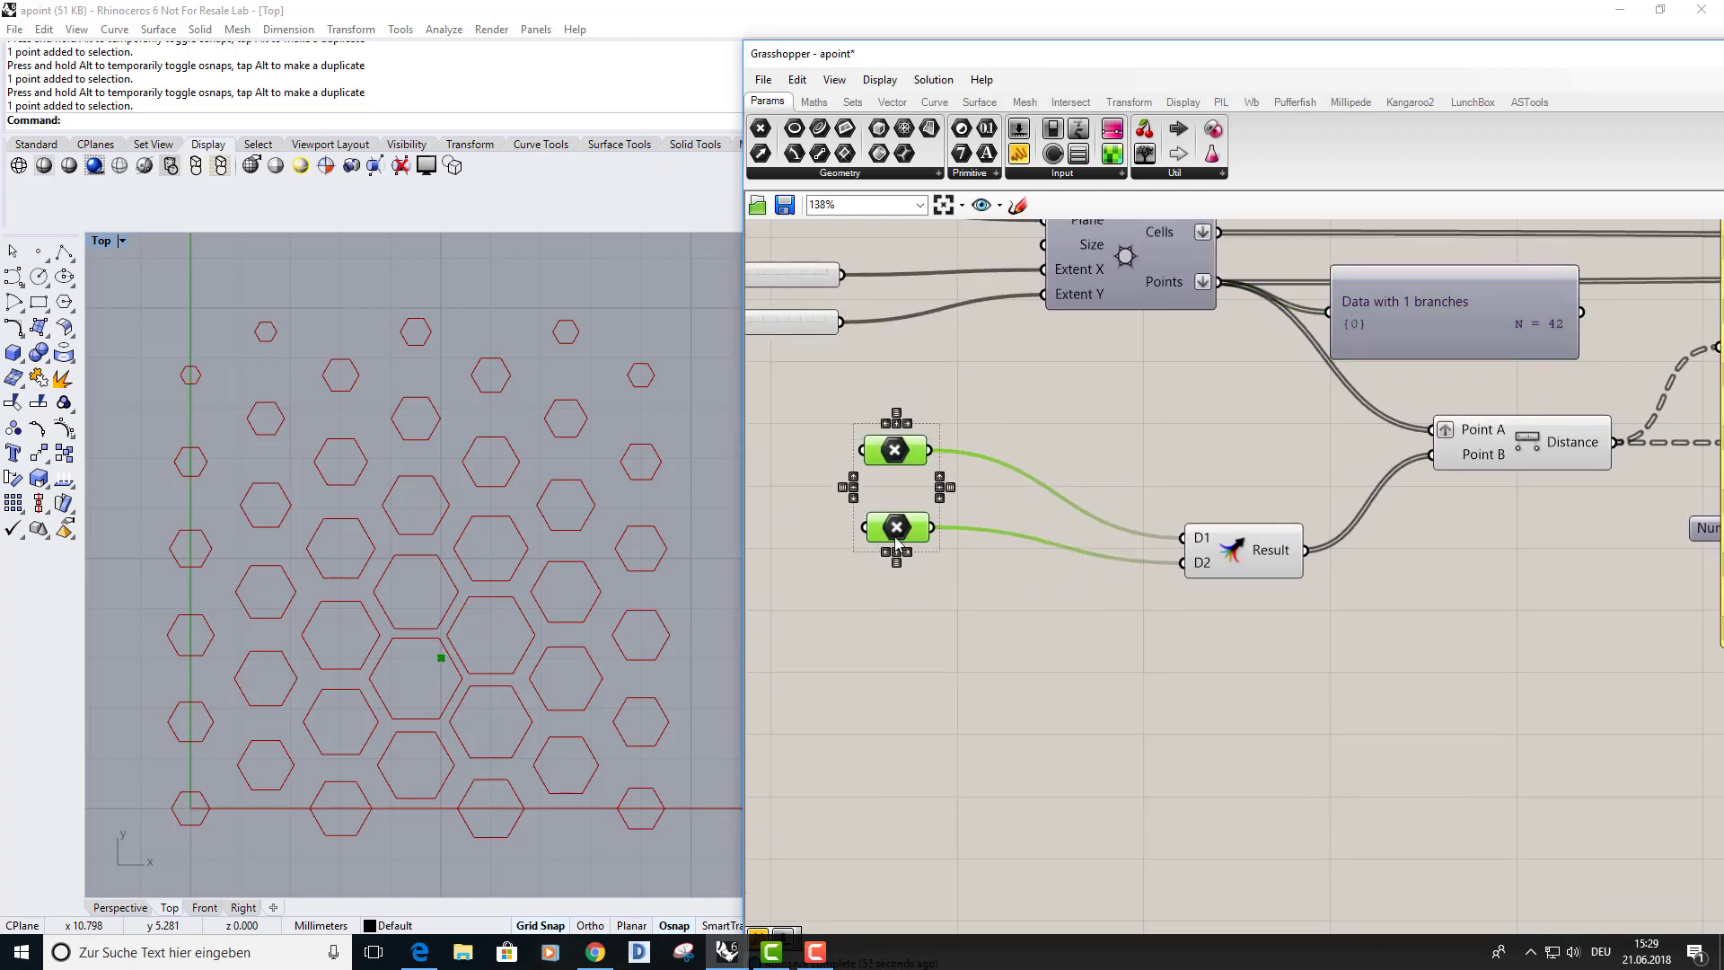
drag(895, 542, 892, 591)
click(1162, 617)
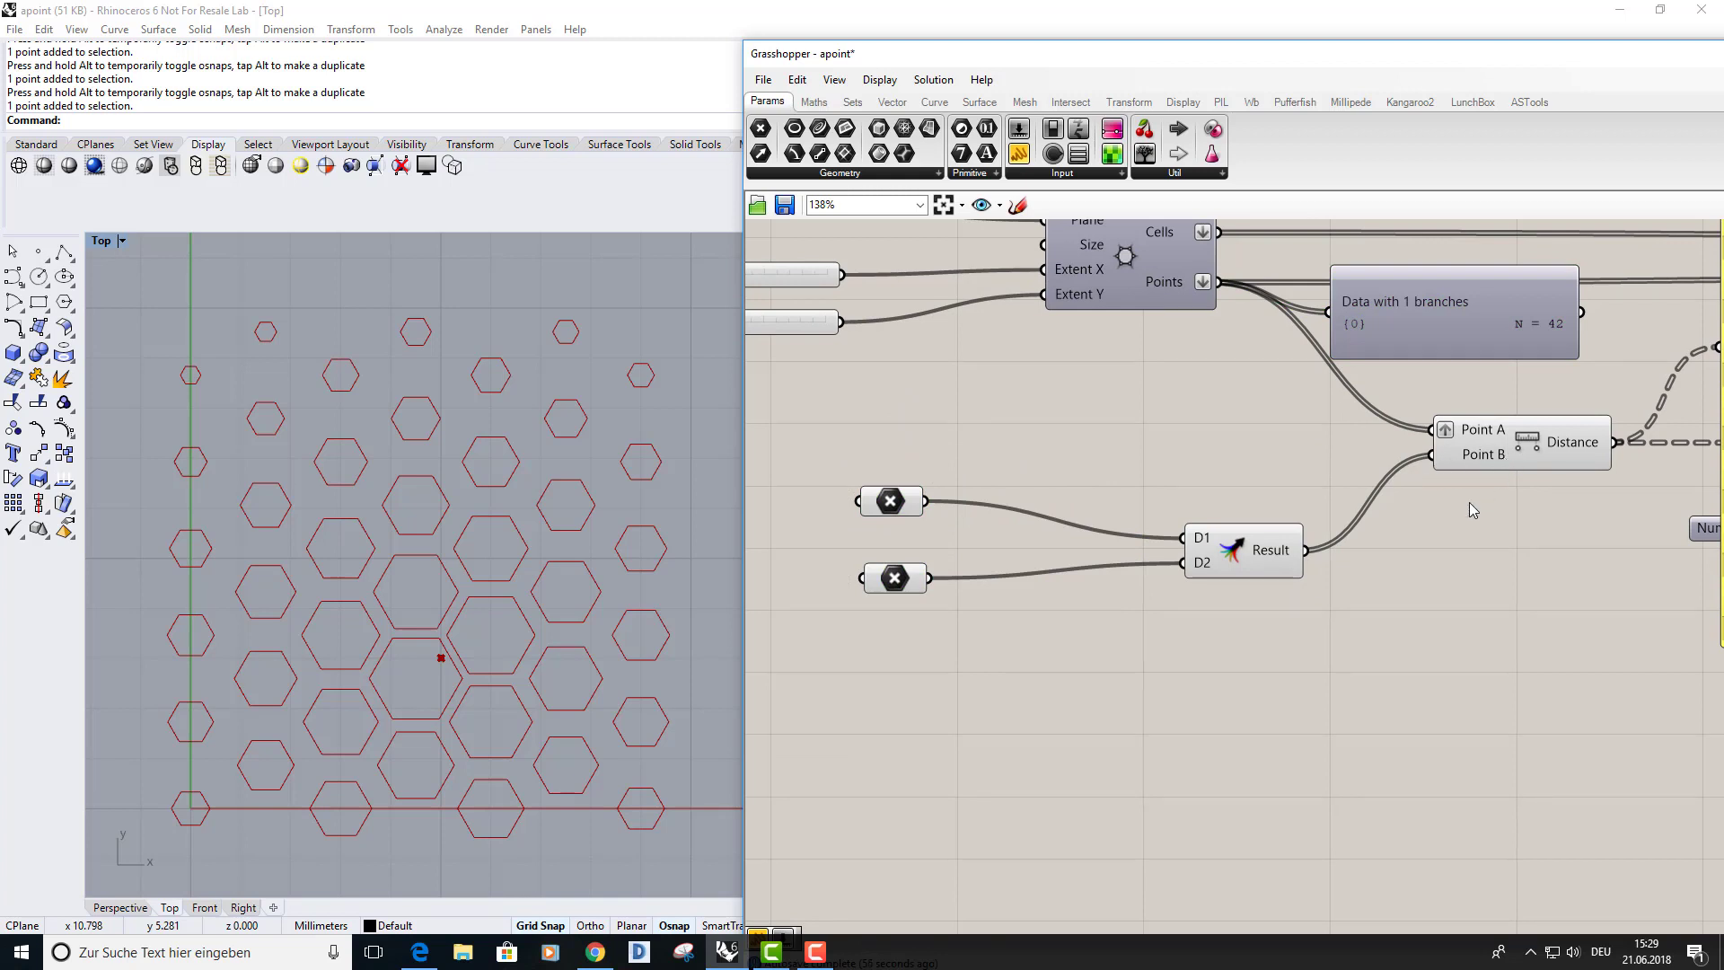
scroll(1469, 503, down, 4)
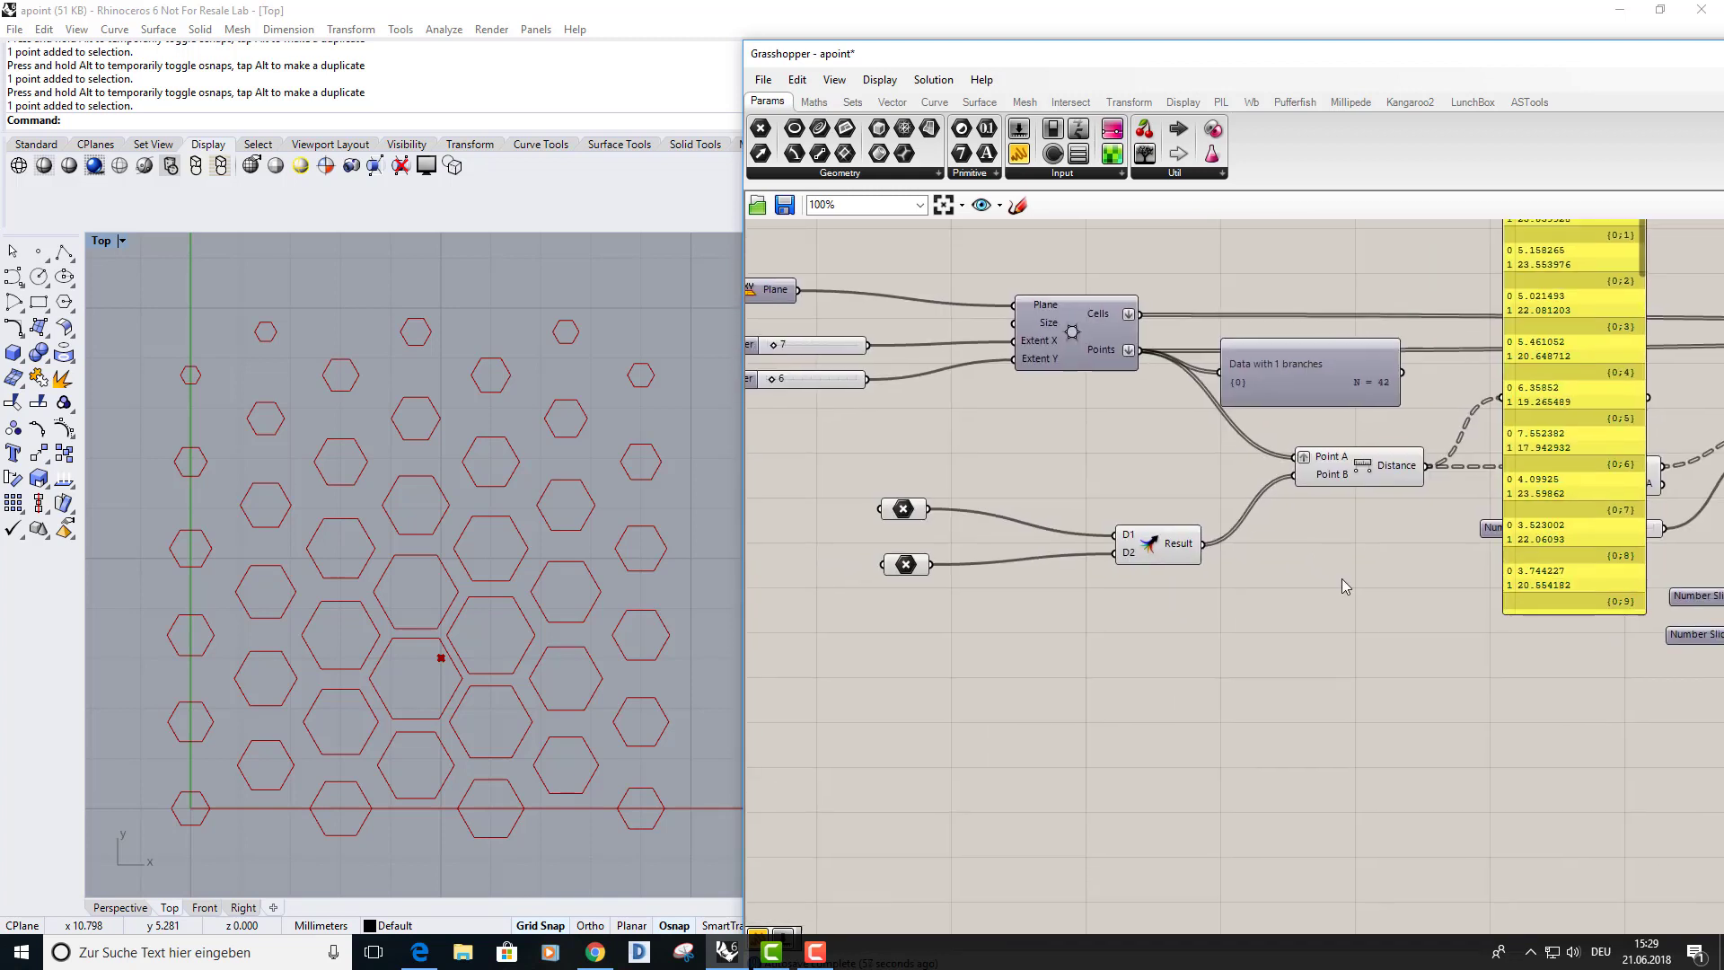
Alt-drag a copy of the yellow panel and wire the Result output into it.
click(1549, 525)
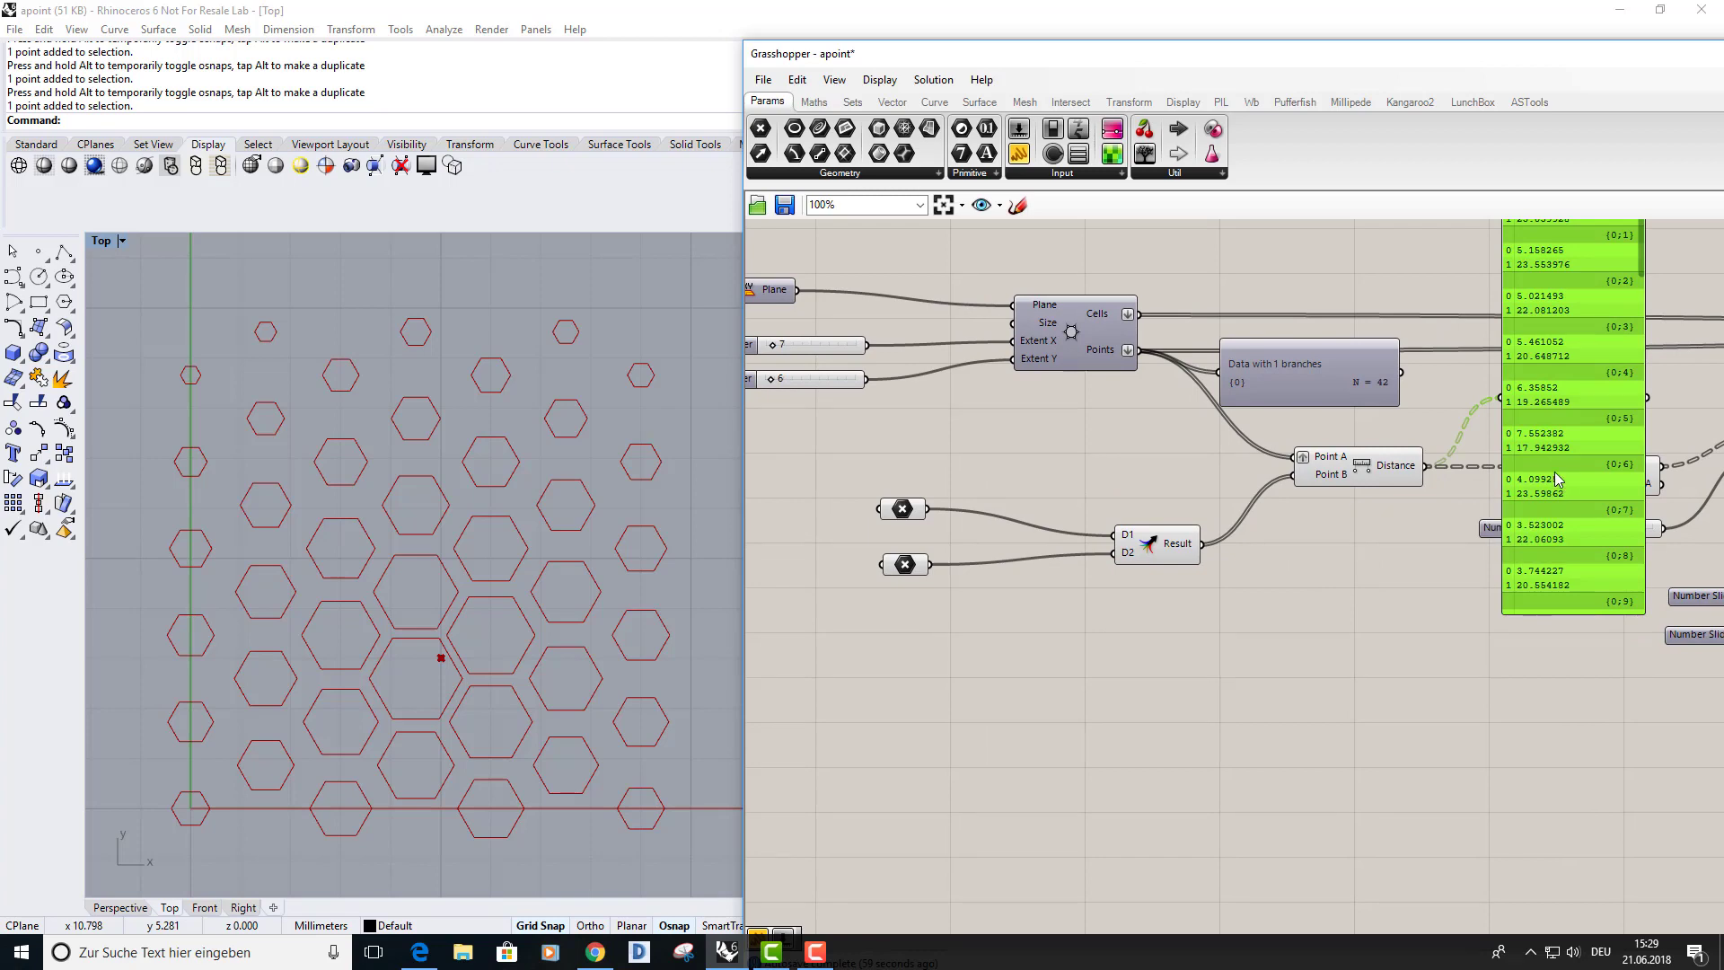
alt+drag(1557, 479, 1386, 702)
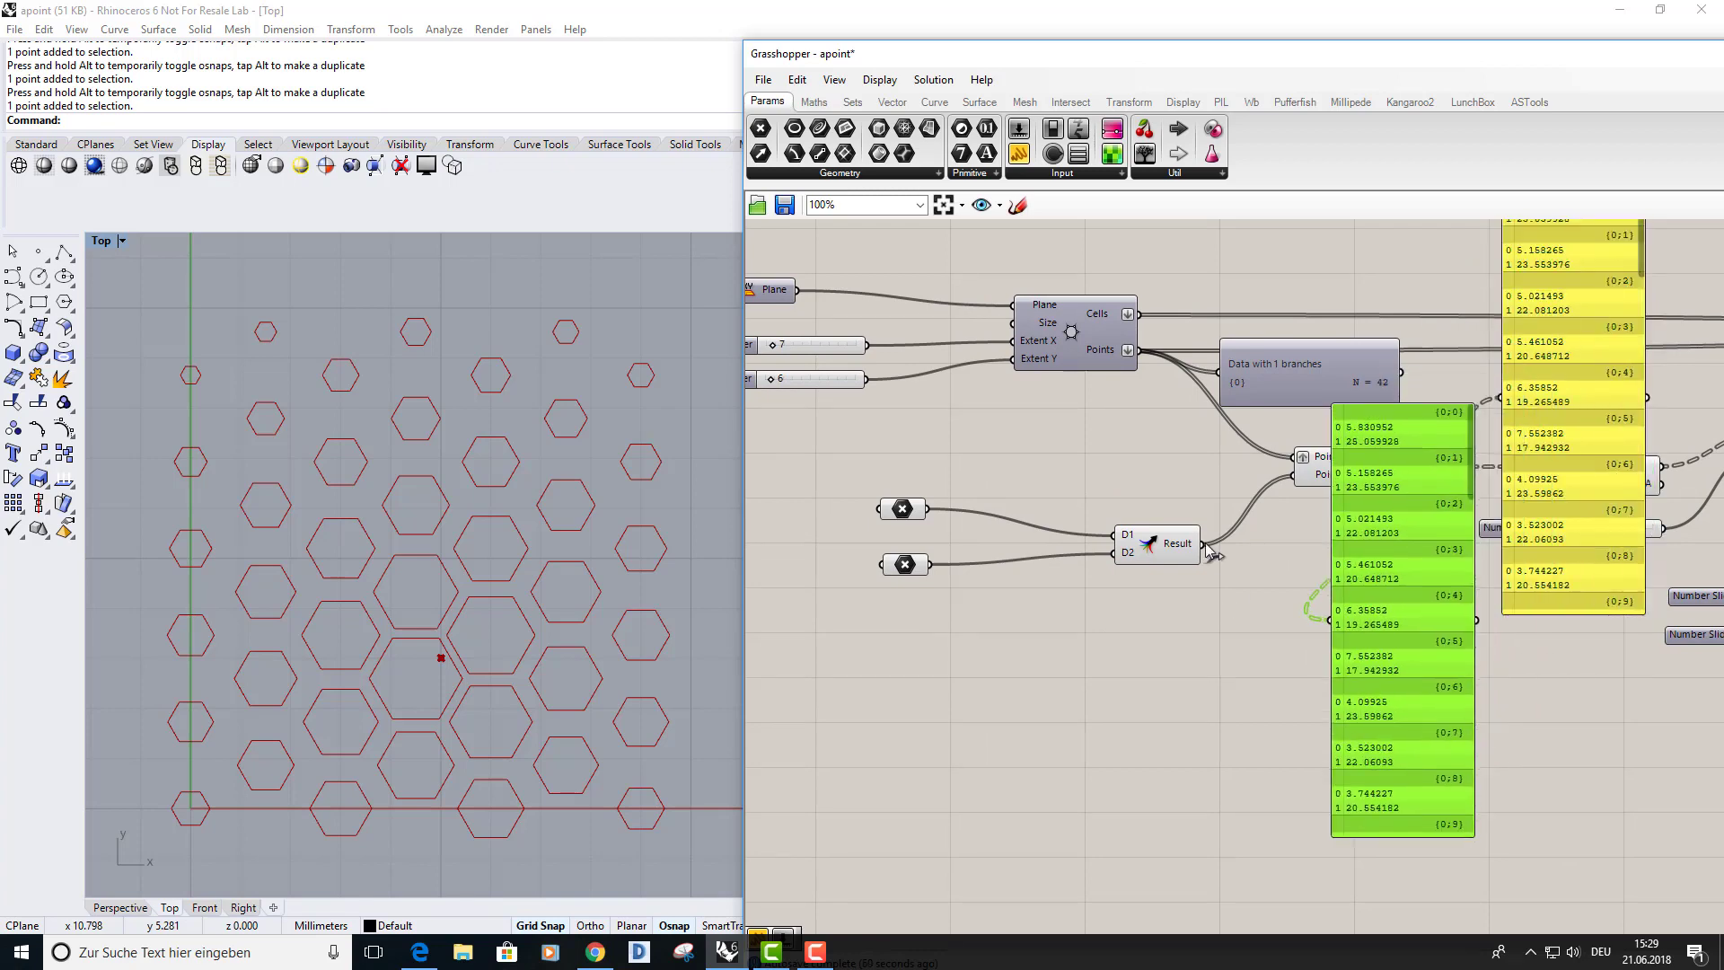
drag(1204, 546, 1332, 619)
right_drag(1379, 440, 1346, 485)
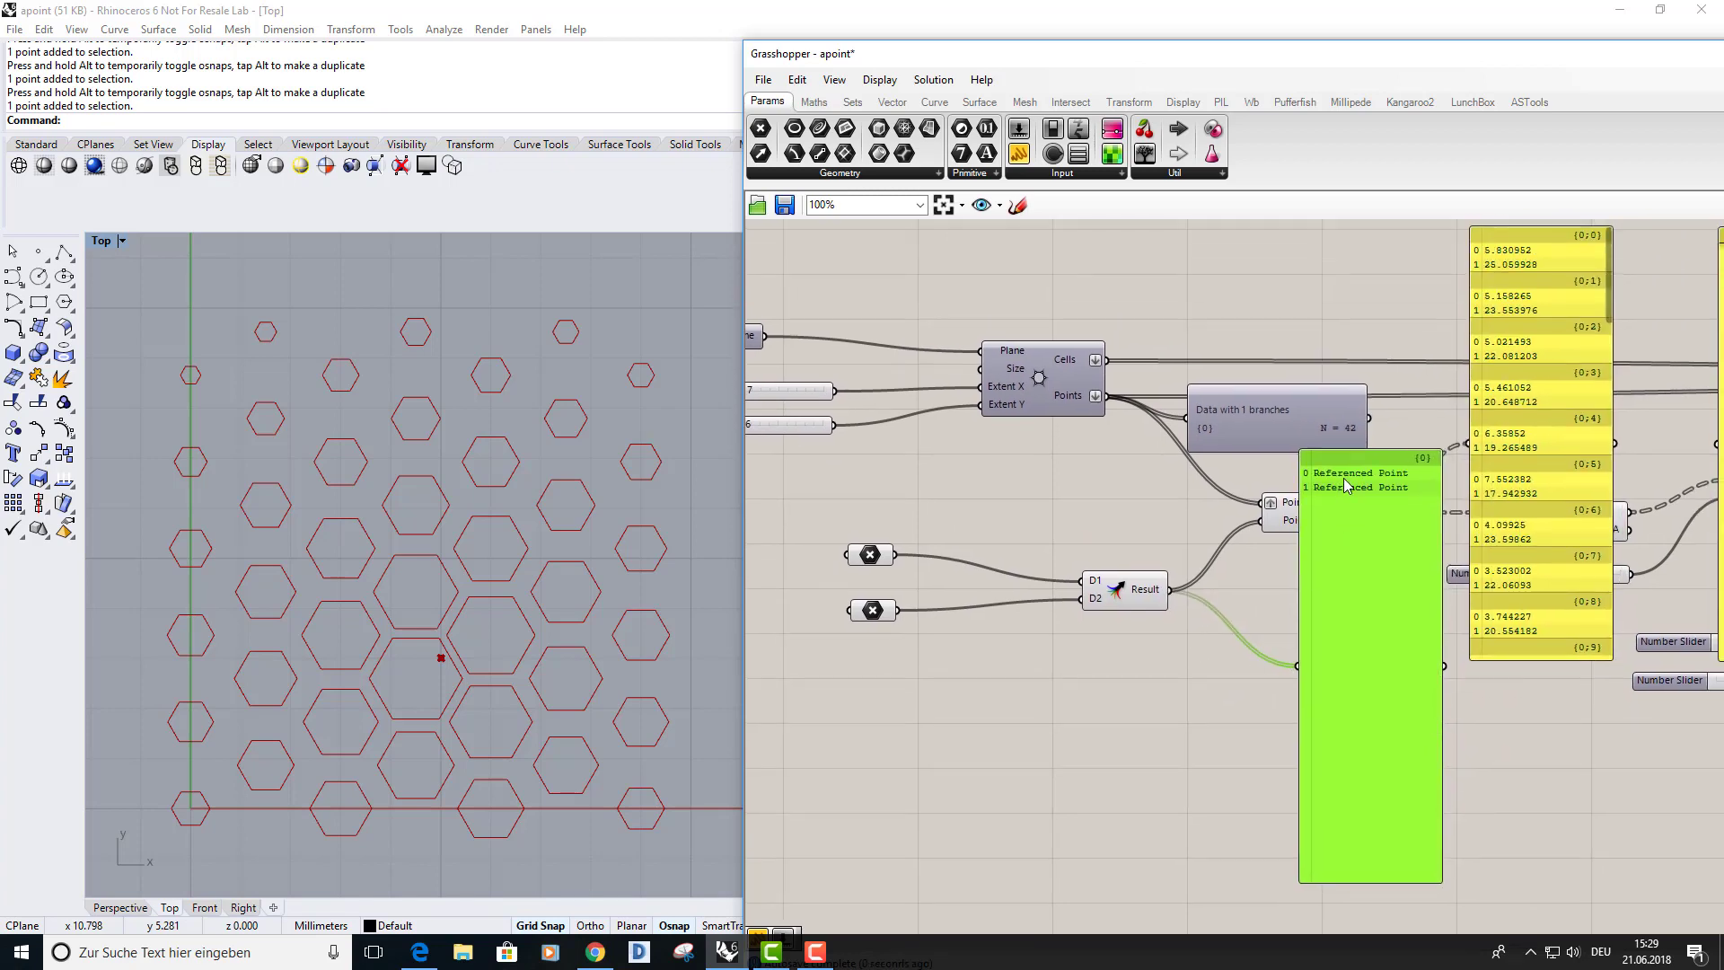
scroll(1347, 486, up, 3)
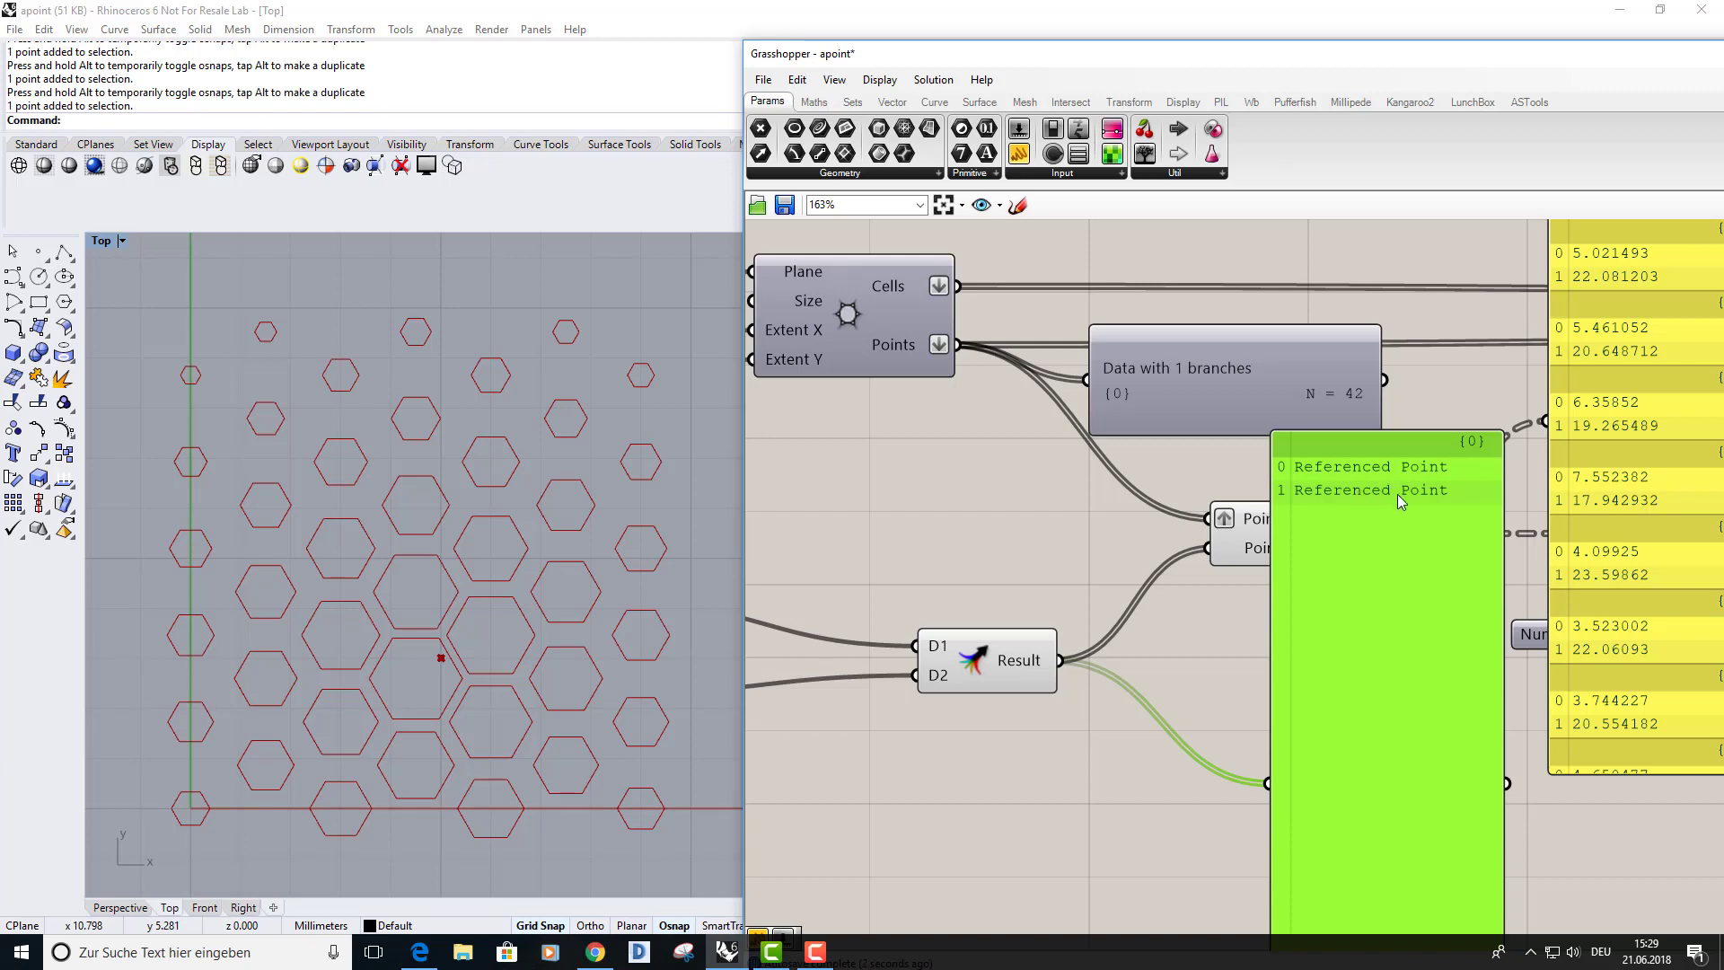
drag(1408, 513, 1328, 684)
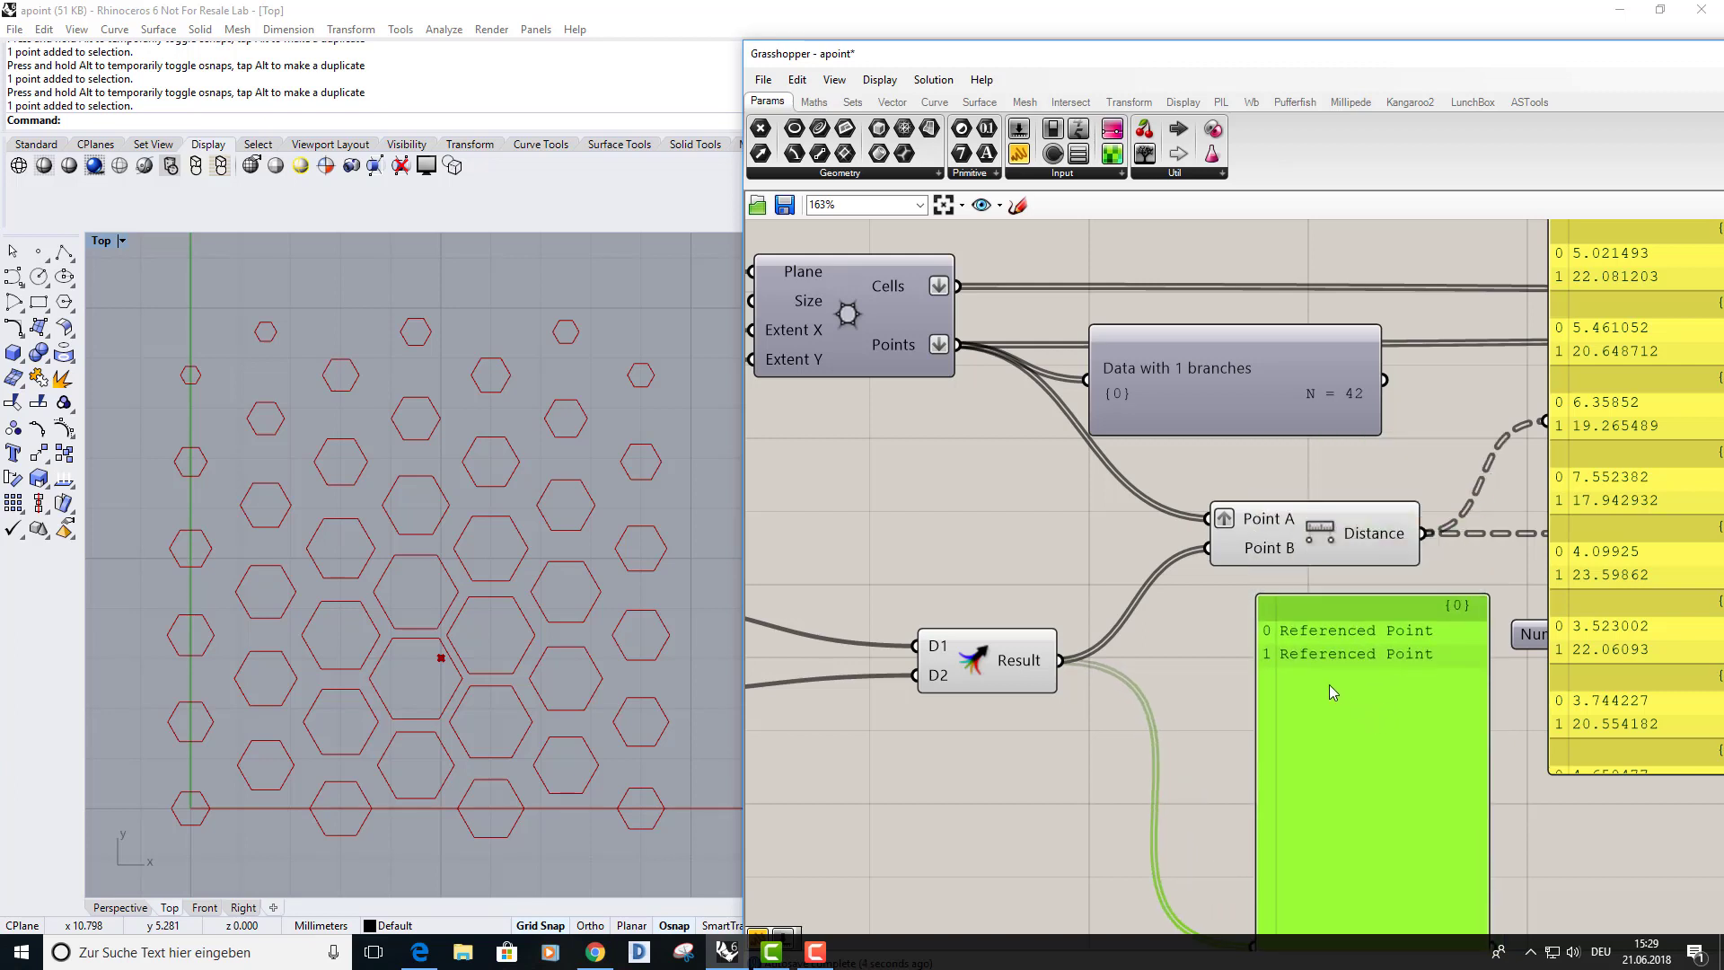
scroll(1220, 617, down, 1)
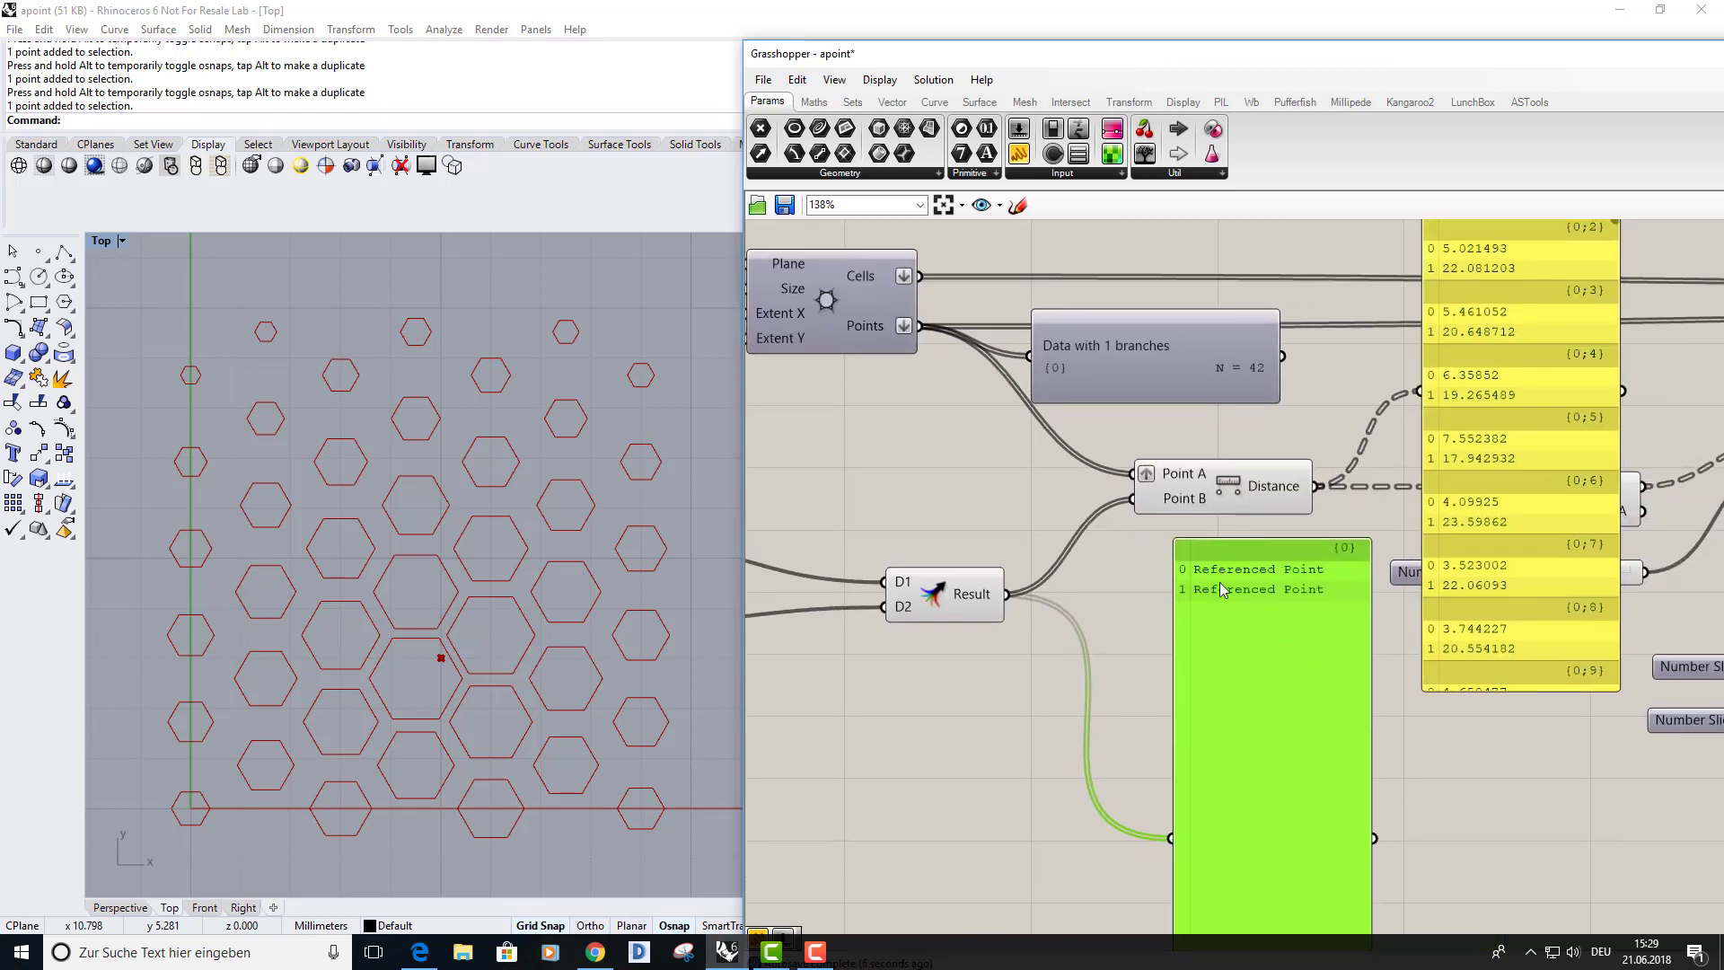
right_drag(1159, 558, 1144, 696)
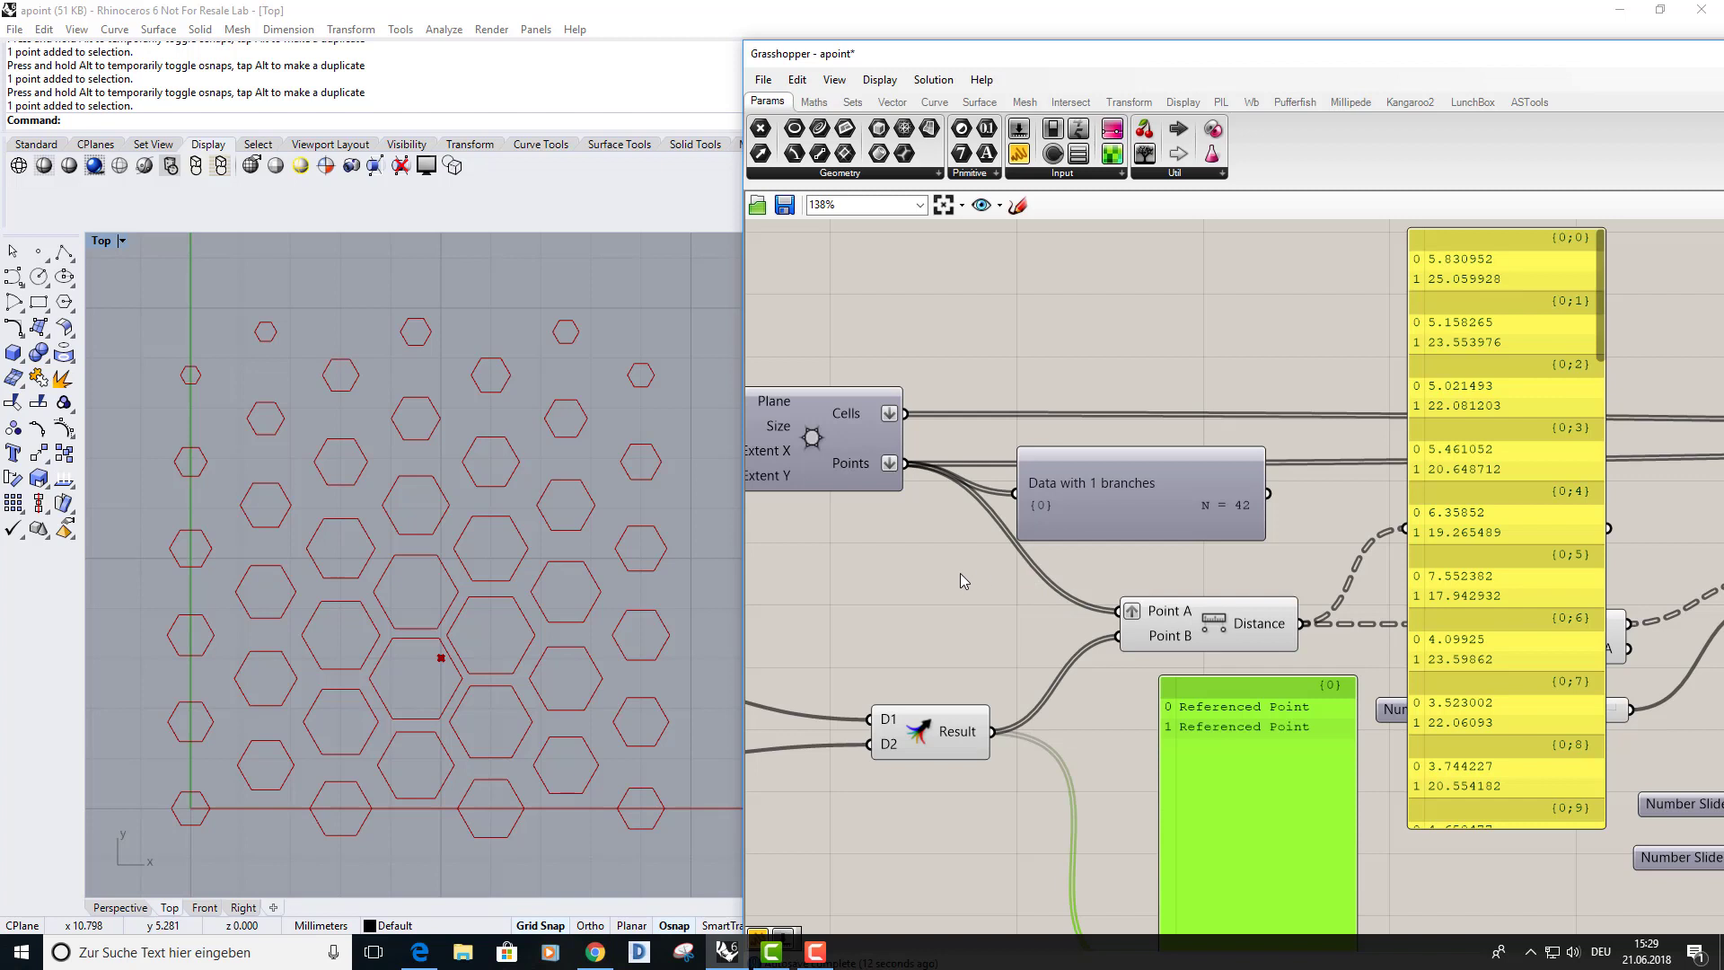
right_drag(1204, 531, 1171, 586)
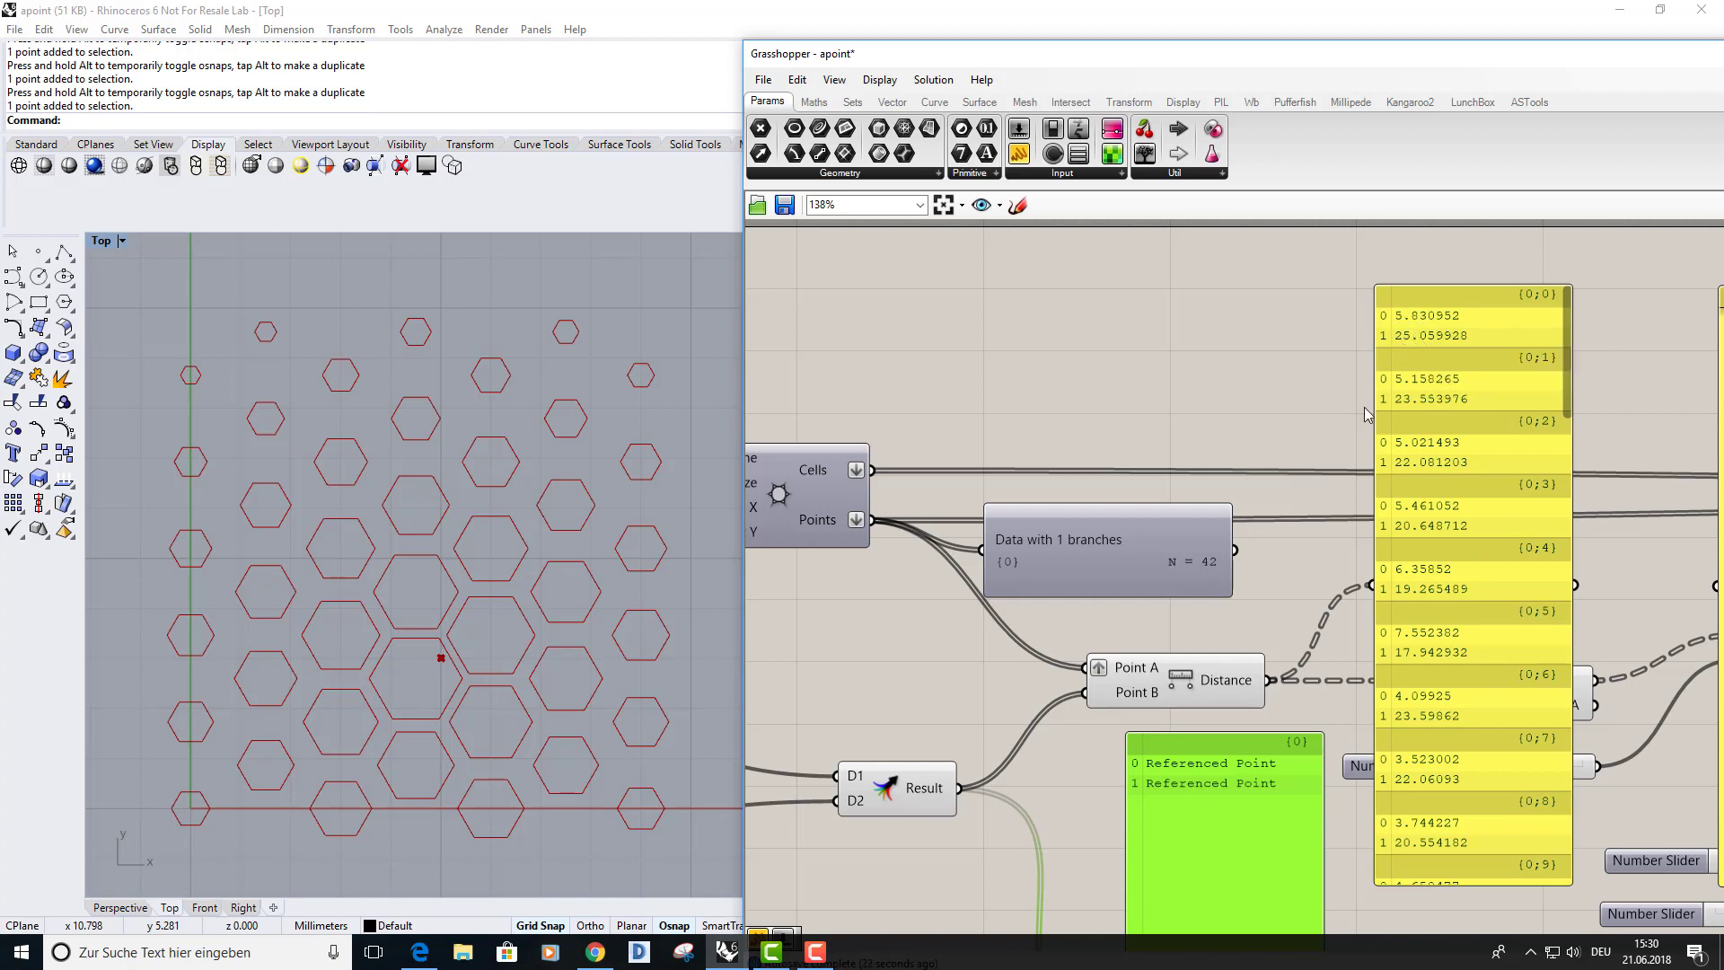
scroll(1320, 477, down, 3)
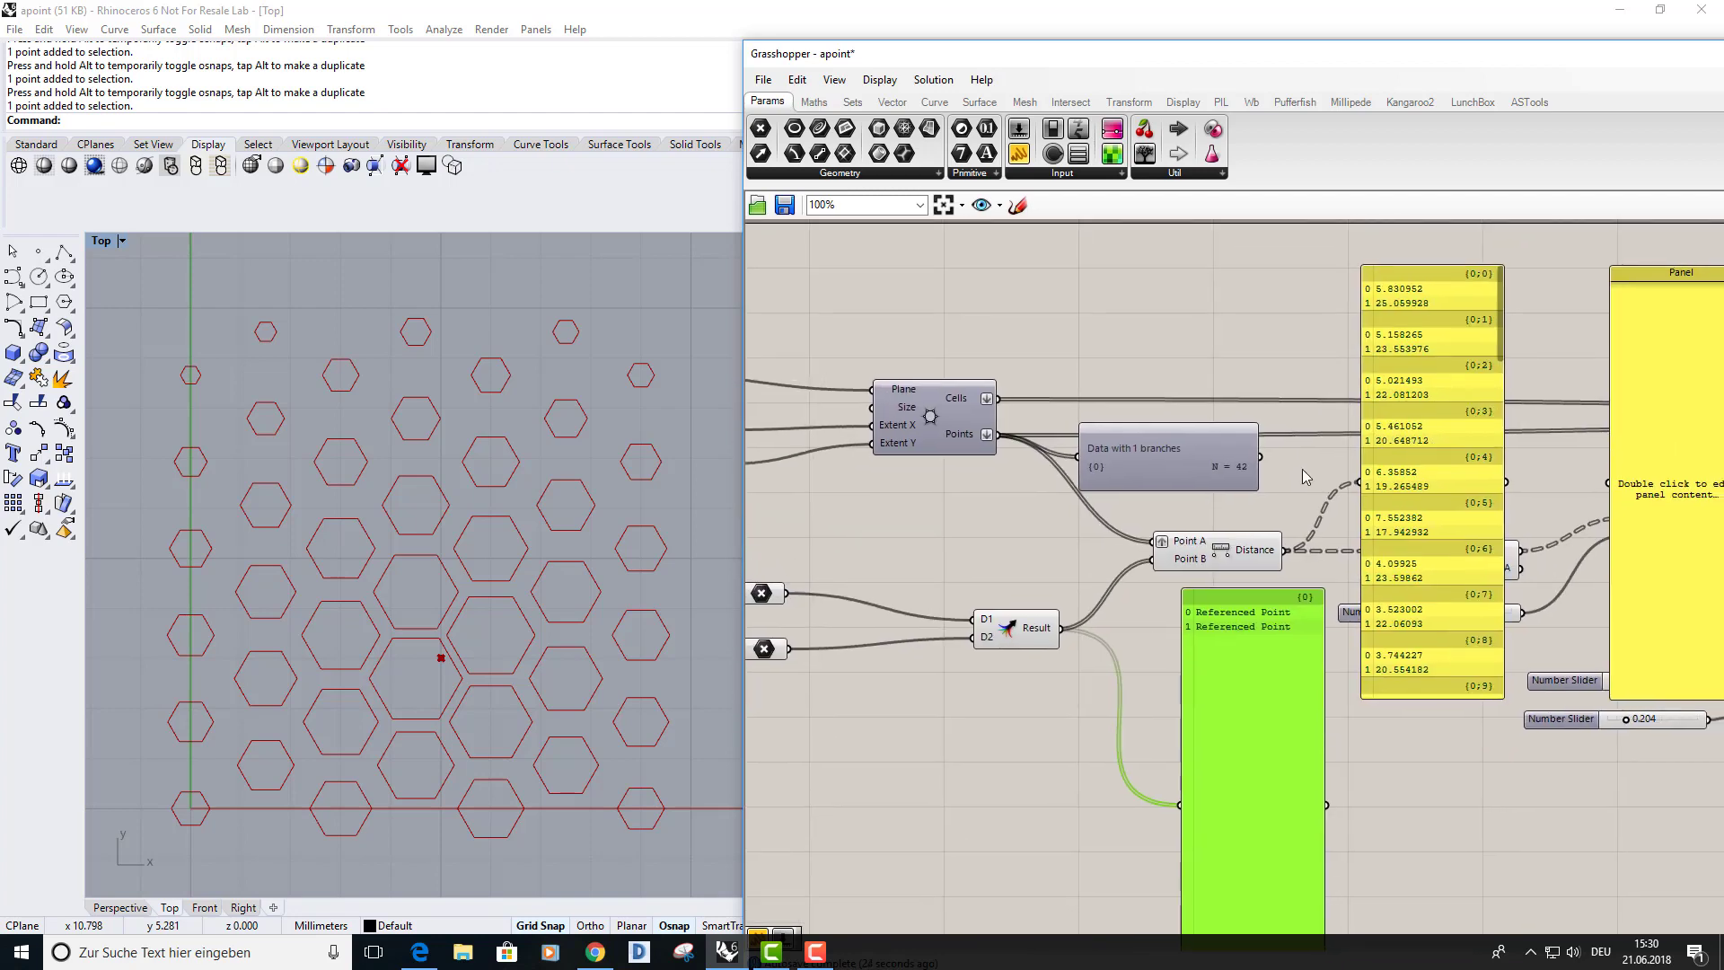
Rearrange the distance and data panels around the Sort component.
drag(1421, 438, 1468, 514)
right_drag(1465, 532, 1433, 475)
scroll(1484, 493, up, 3)
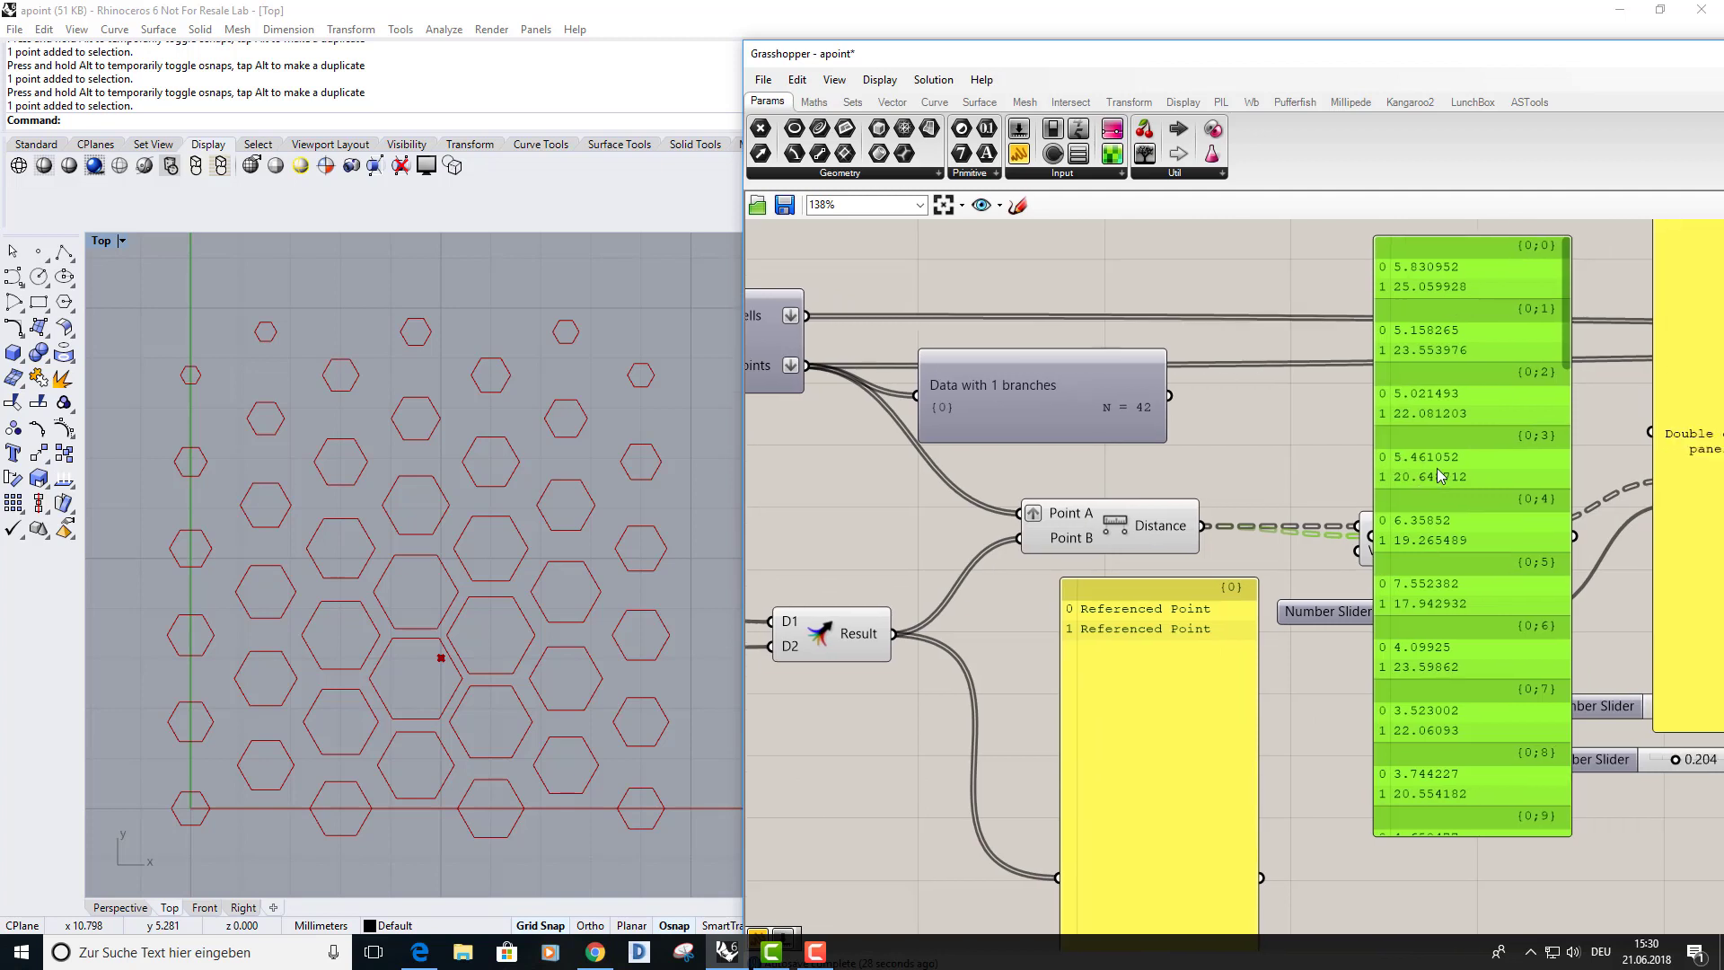
drag(1431, 471, 1614, 447)
right_drag(1479, 461, 1241, 471)
drag(1415, 484, 1498, 497)
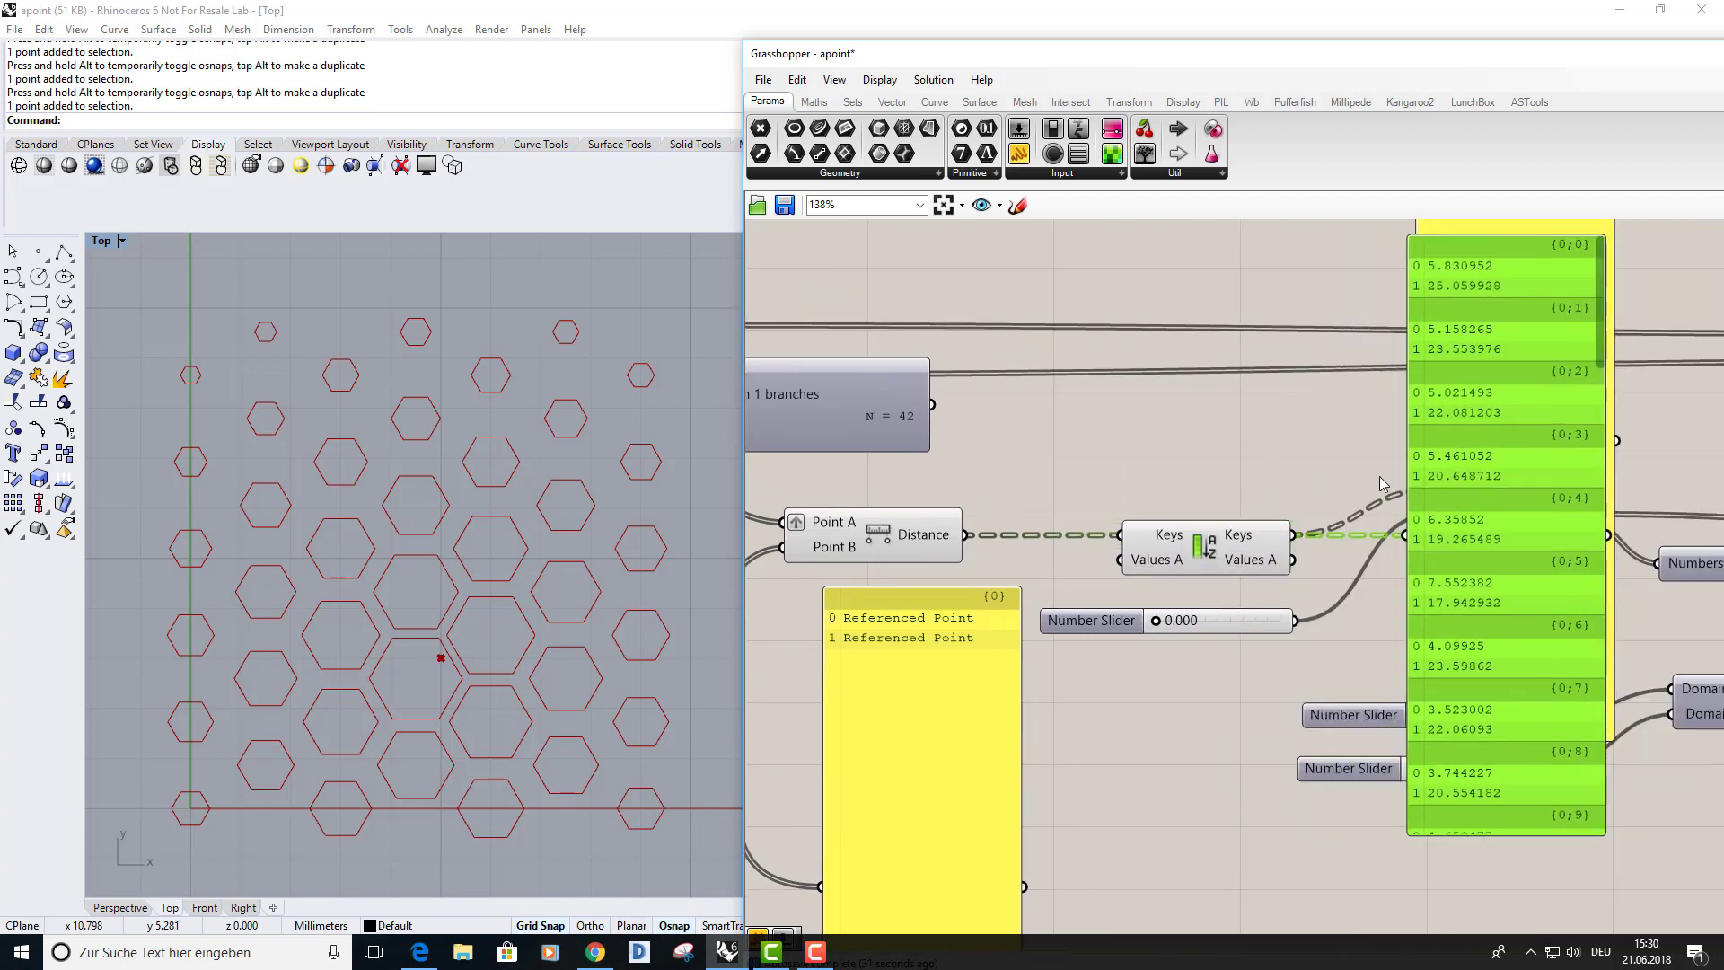
right_drag(1301, 459, 1355, 474)
Delete the green data panel and wire Sort List's Keys into a panel to check values.
click(943, 548)
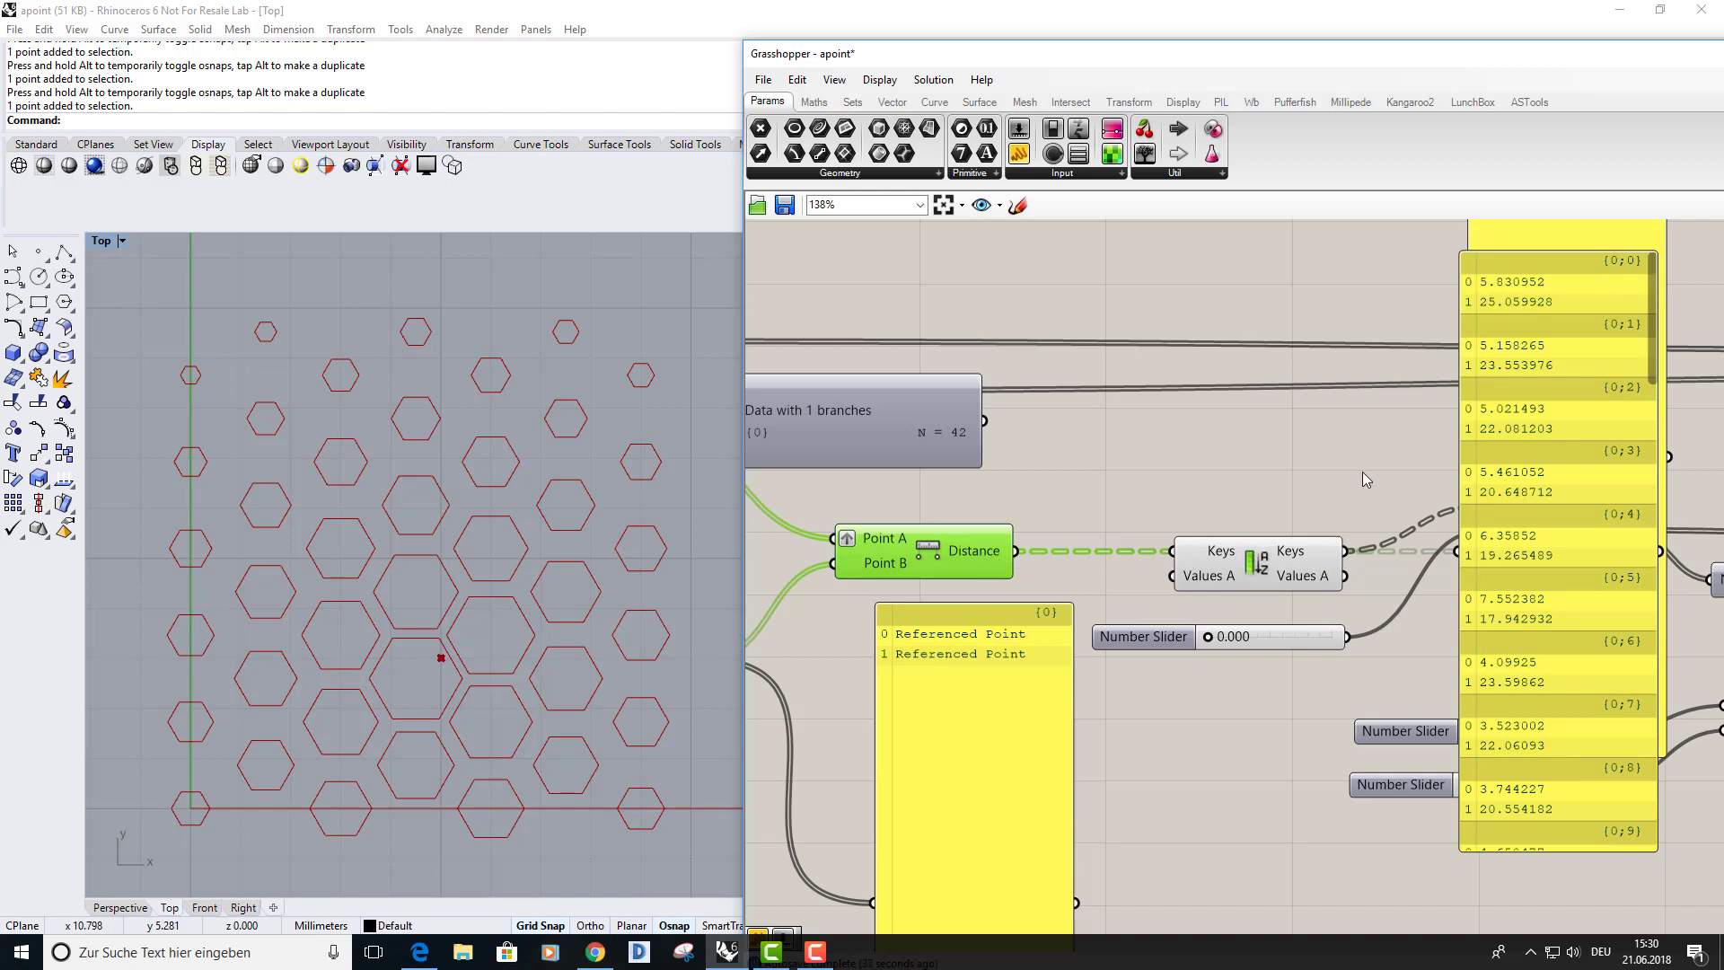
right_click(1302, 558)
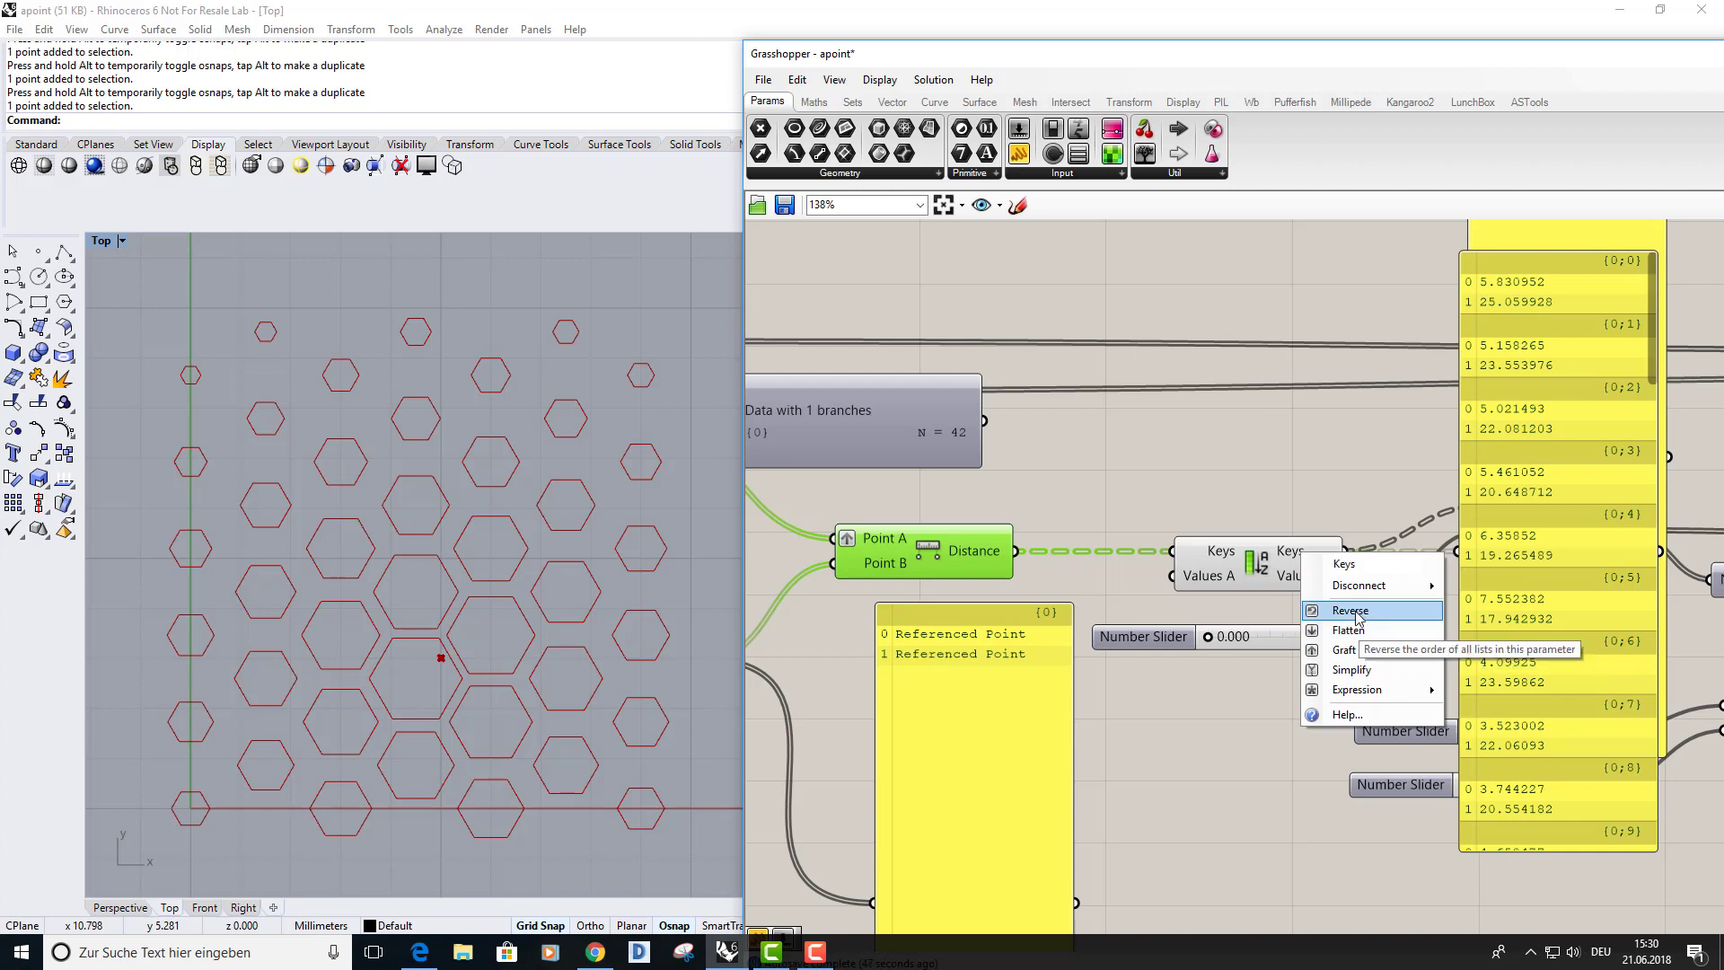
click(1385, 452)
mouse_move(1334, 483)
right_down()
mouse_move(1185, 509)
mouse_move(1360, 486)
right_up()
click(1341, 513)
key(Delete)
drag(1335, 564, 1455, 469)
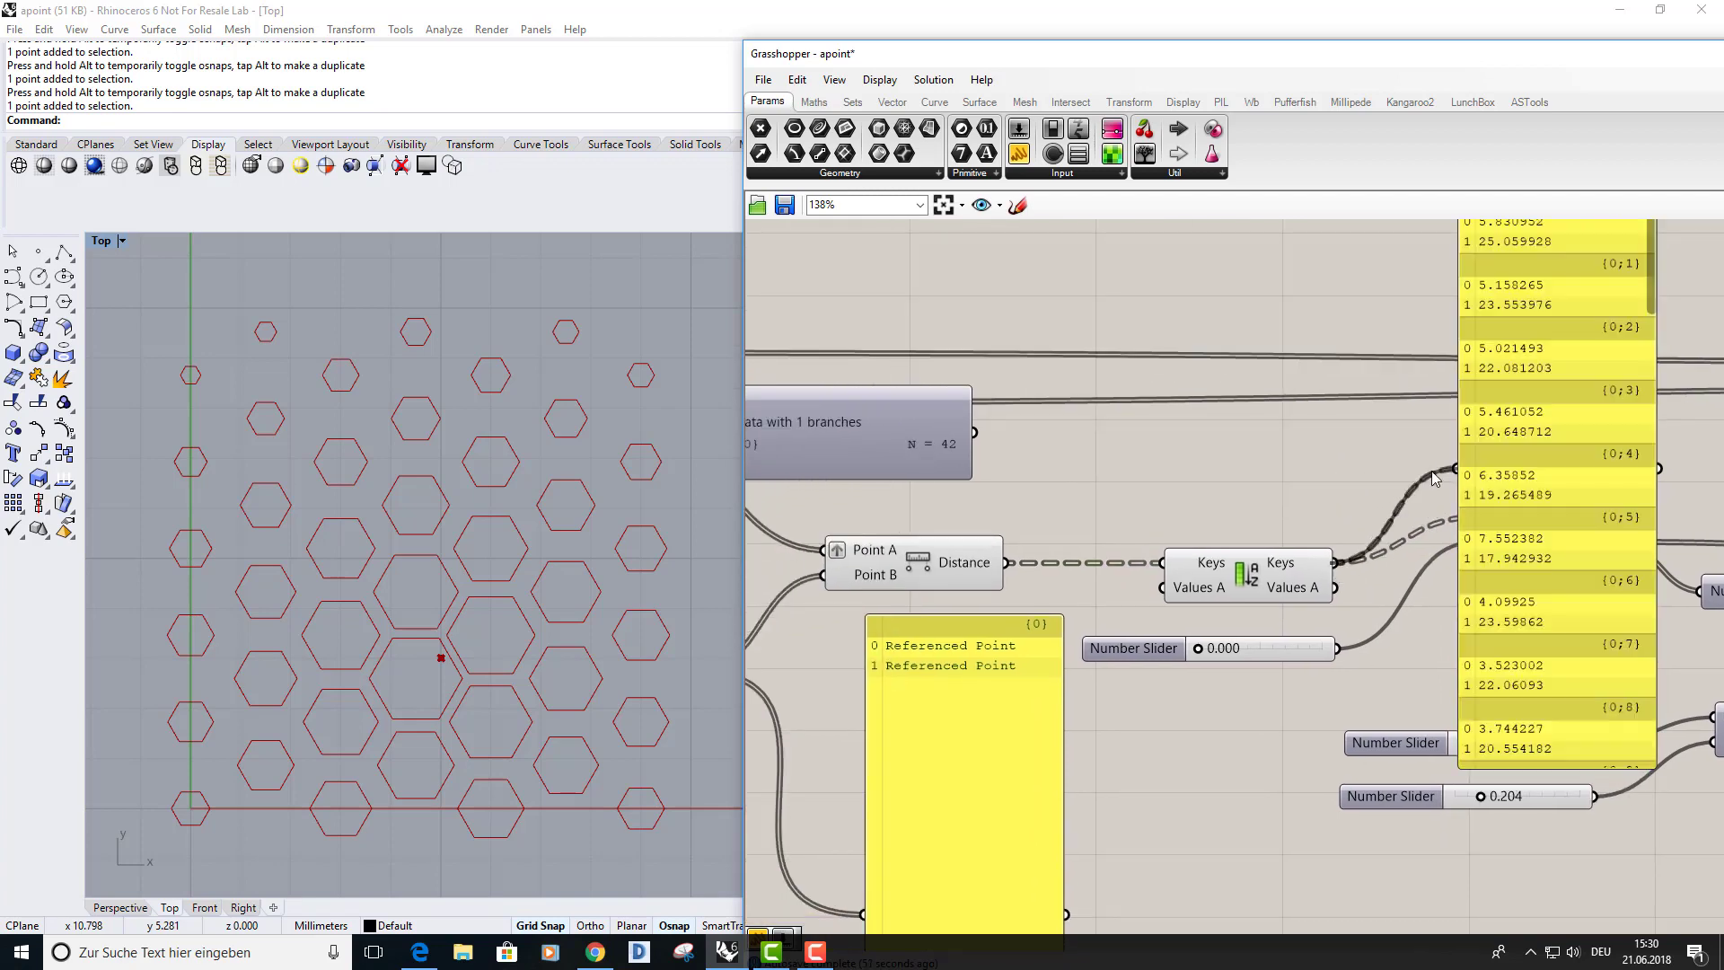
Move the Sort component, then delete the sorted-distance panel so Keys feed only List Item.
right_drag(1341, 491, 1145, 646)
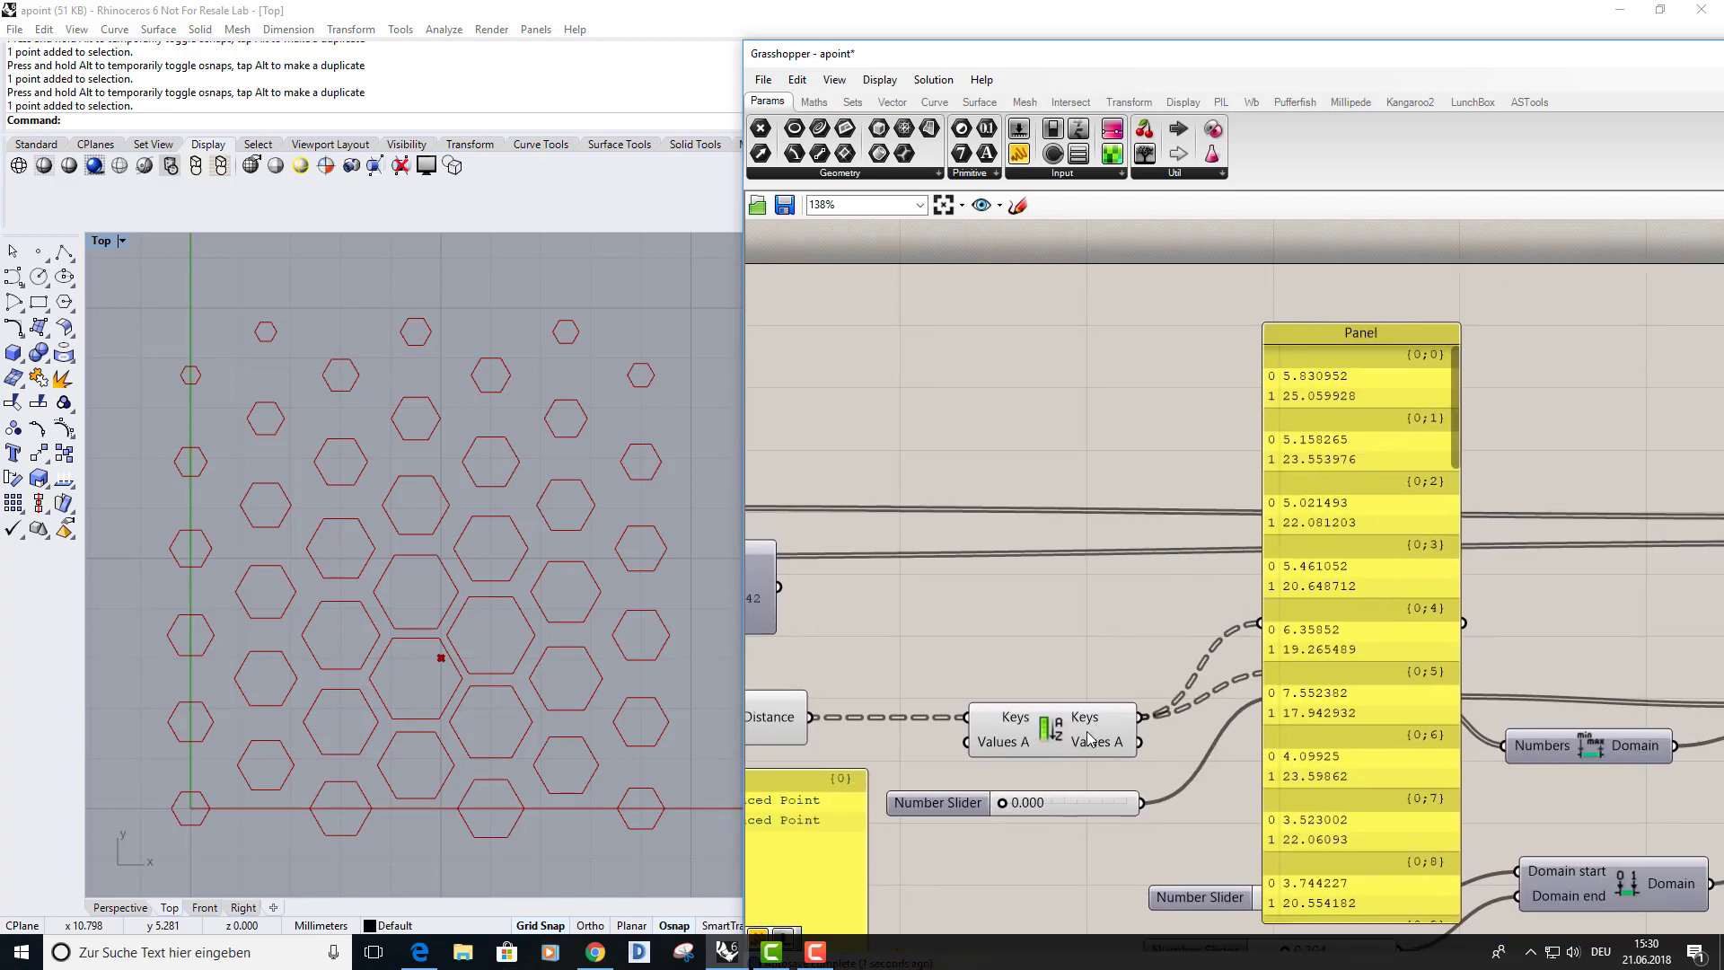
drag(1082, 721, 1046, 687)
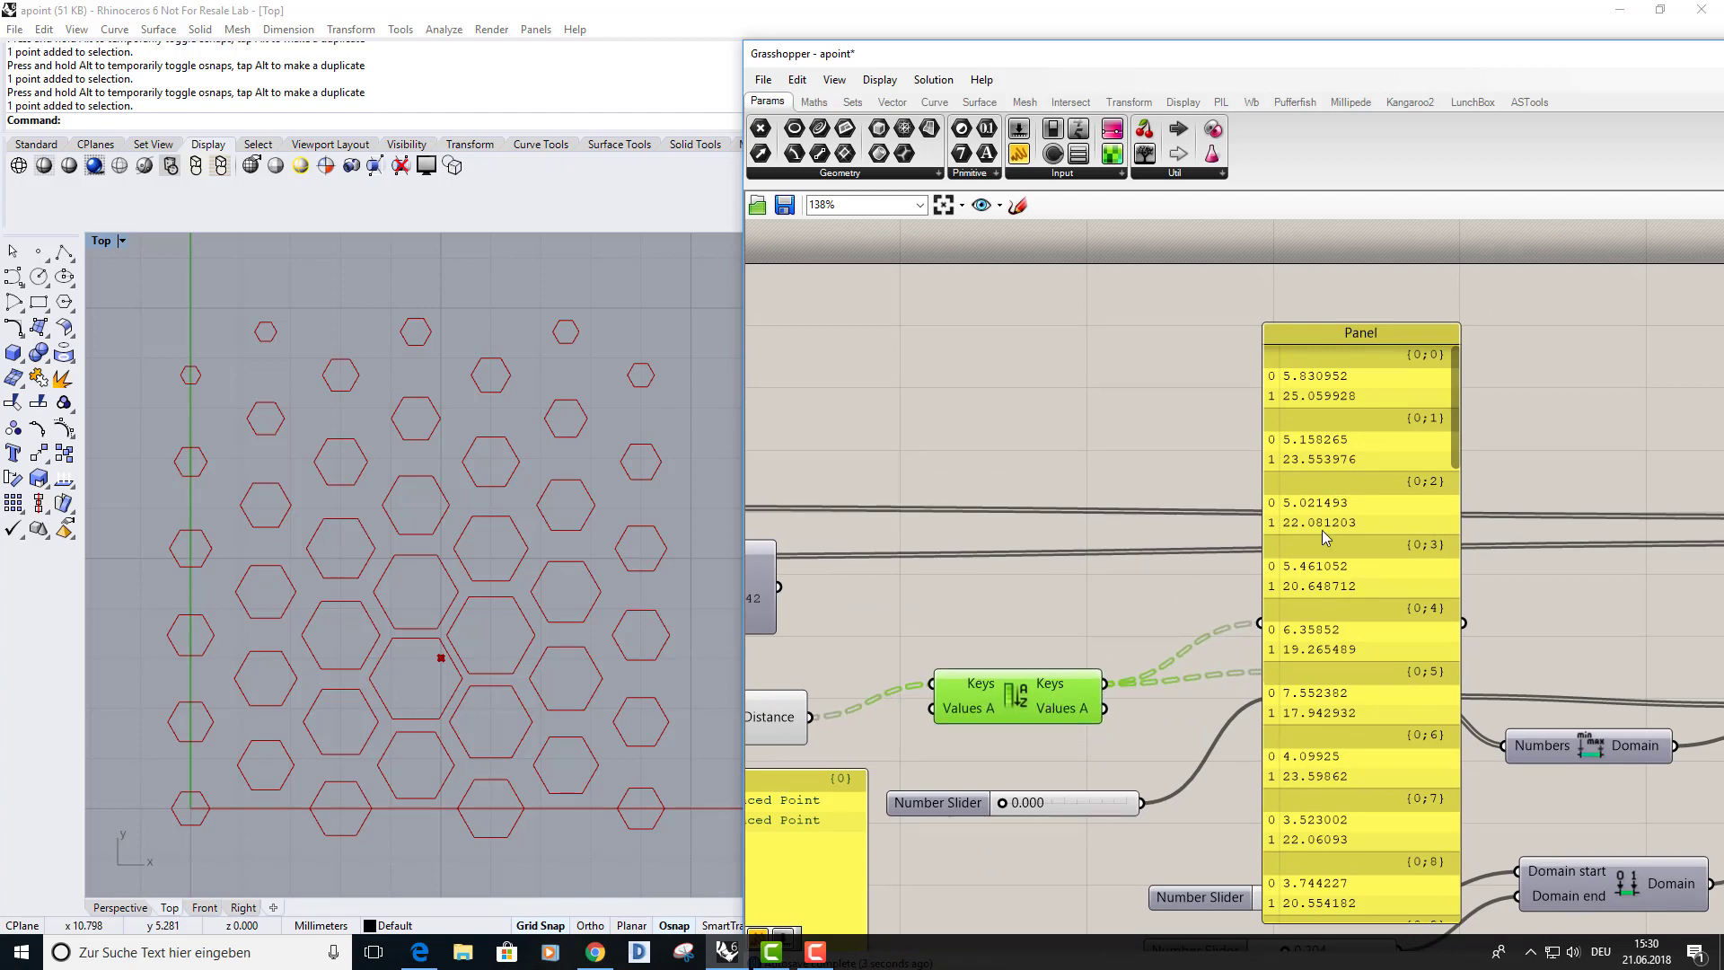
drag(1459, 415, 1448, 750)
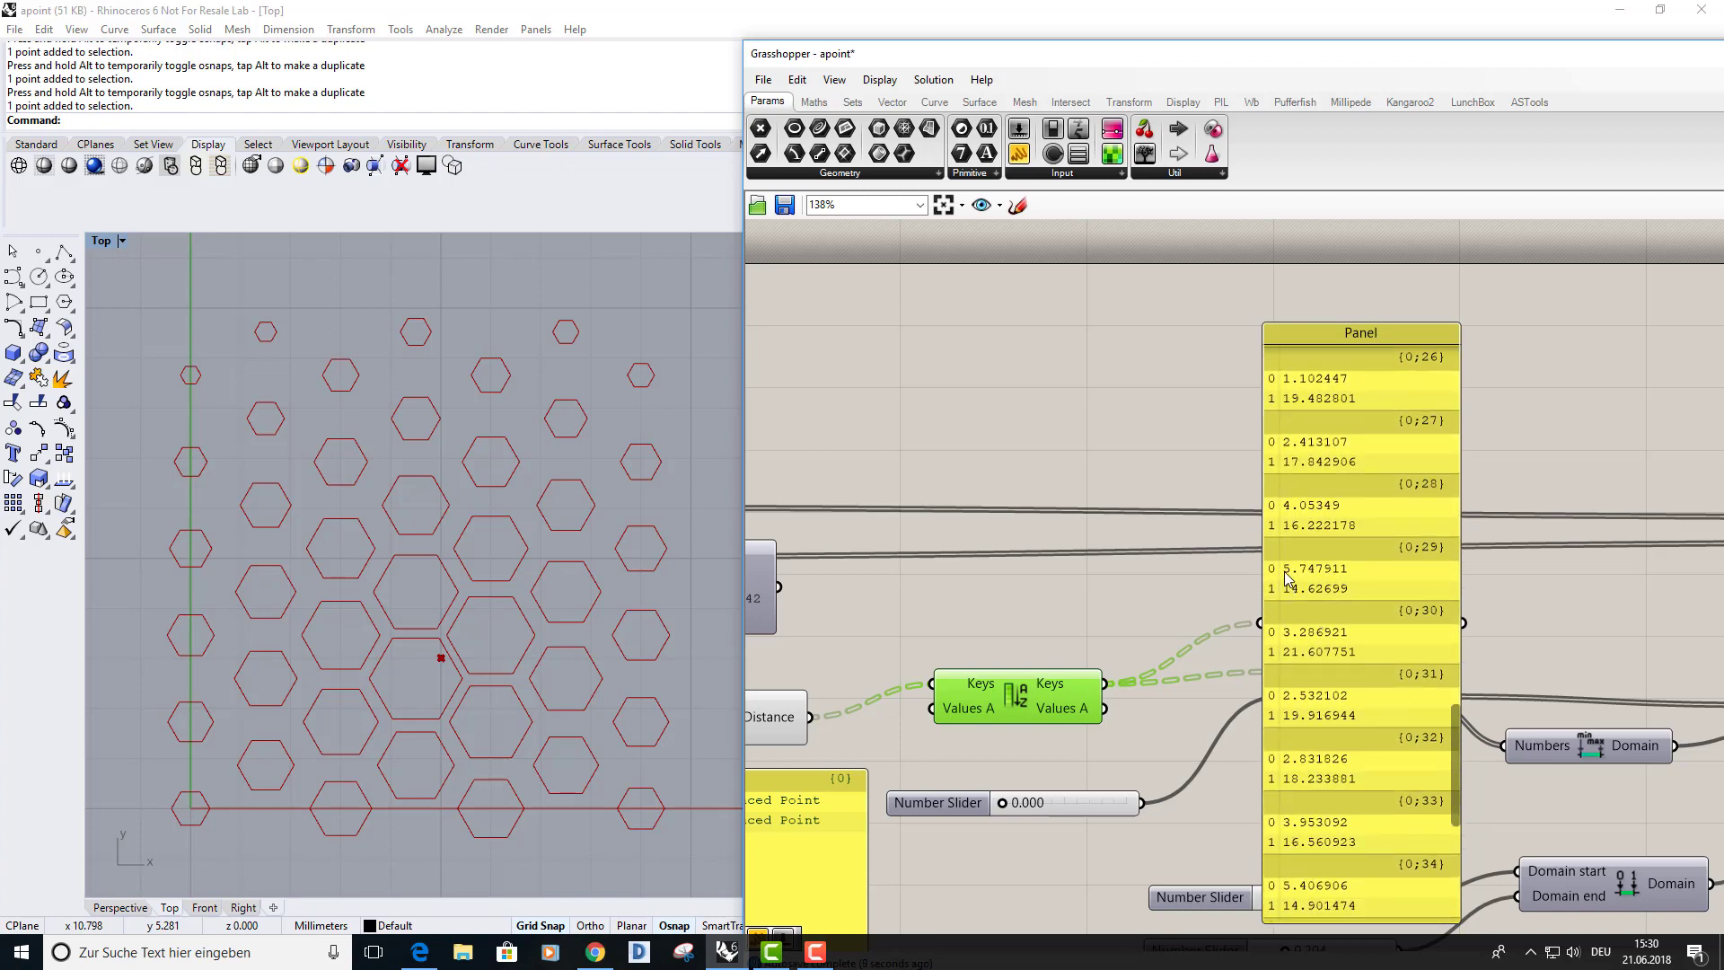
right_drag(1214, 666, 1365, 472)
click(1448, 477)
key(Delete)
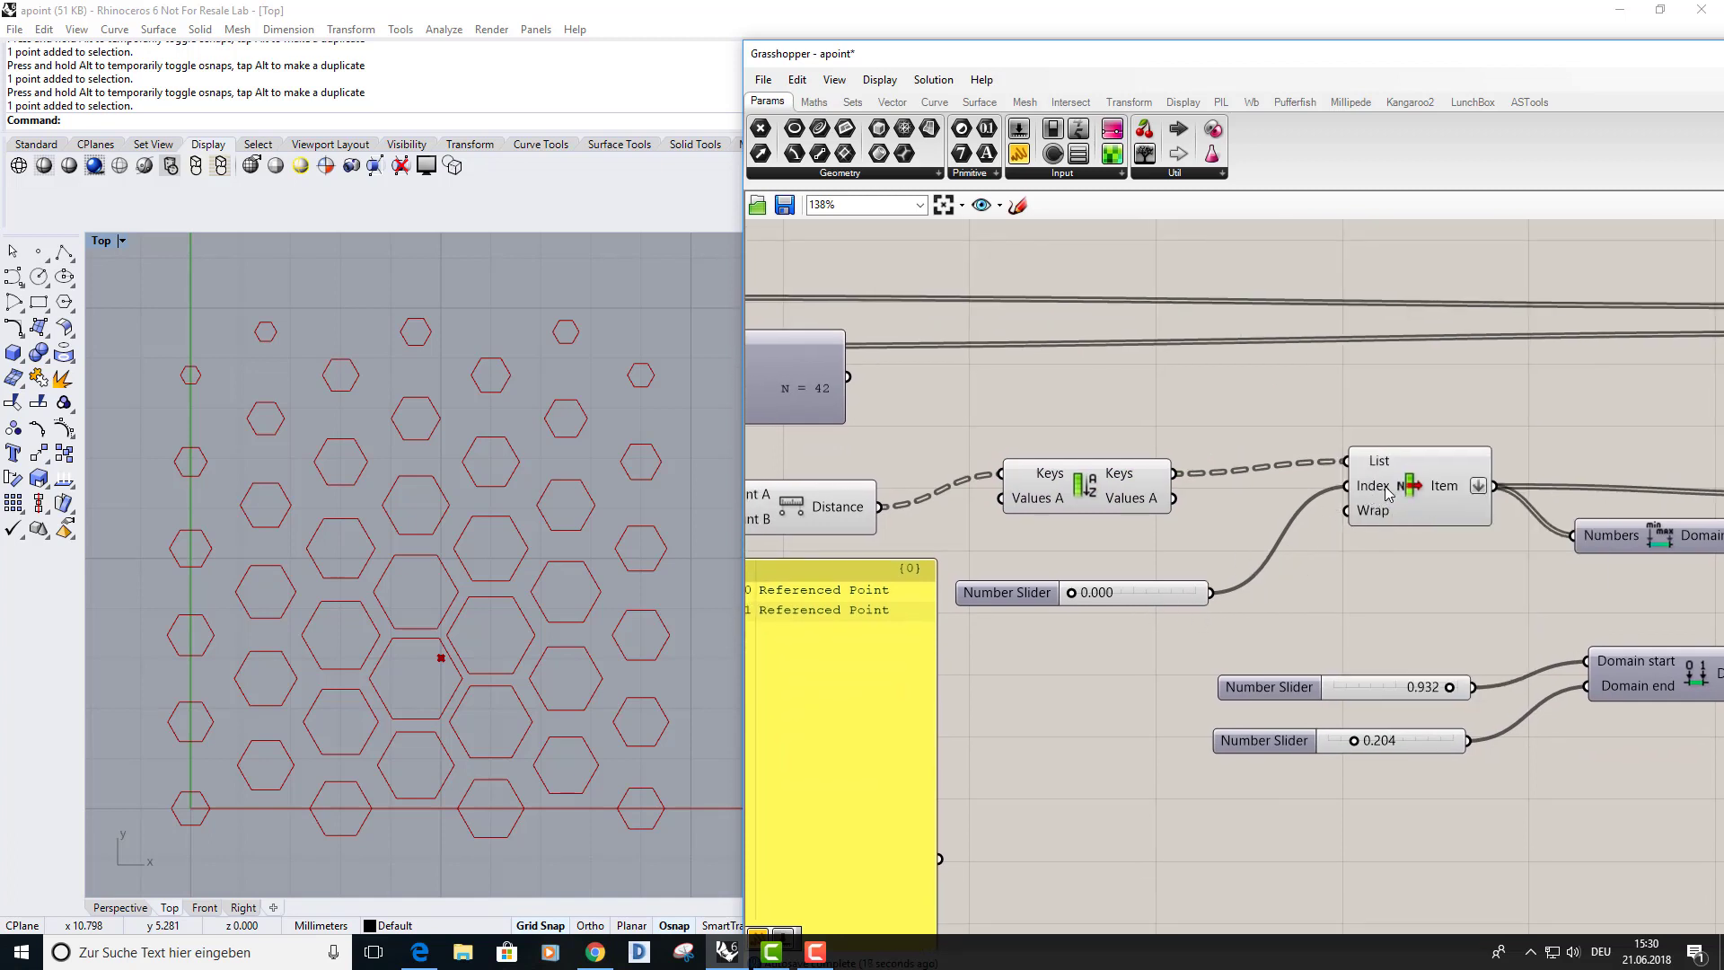
Place a panel beside List Item and wire Sort's Keys output into it.
right_drag(936, 629, 1020, 616)
drag(925, 650, 1475, 377)
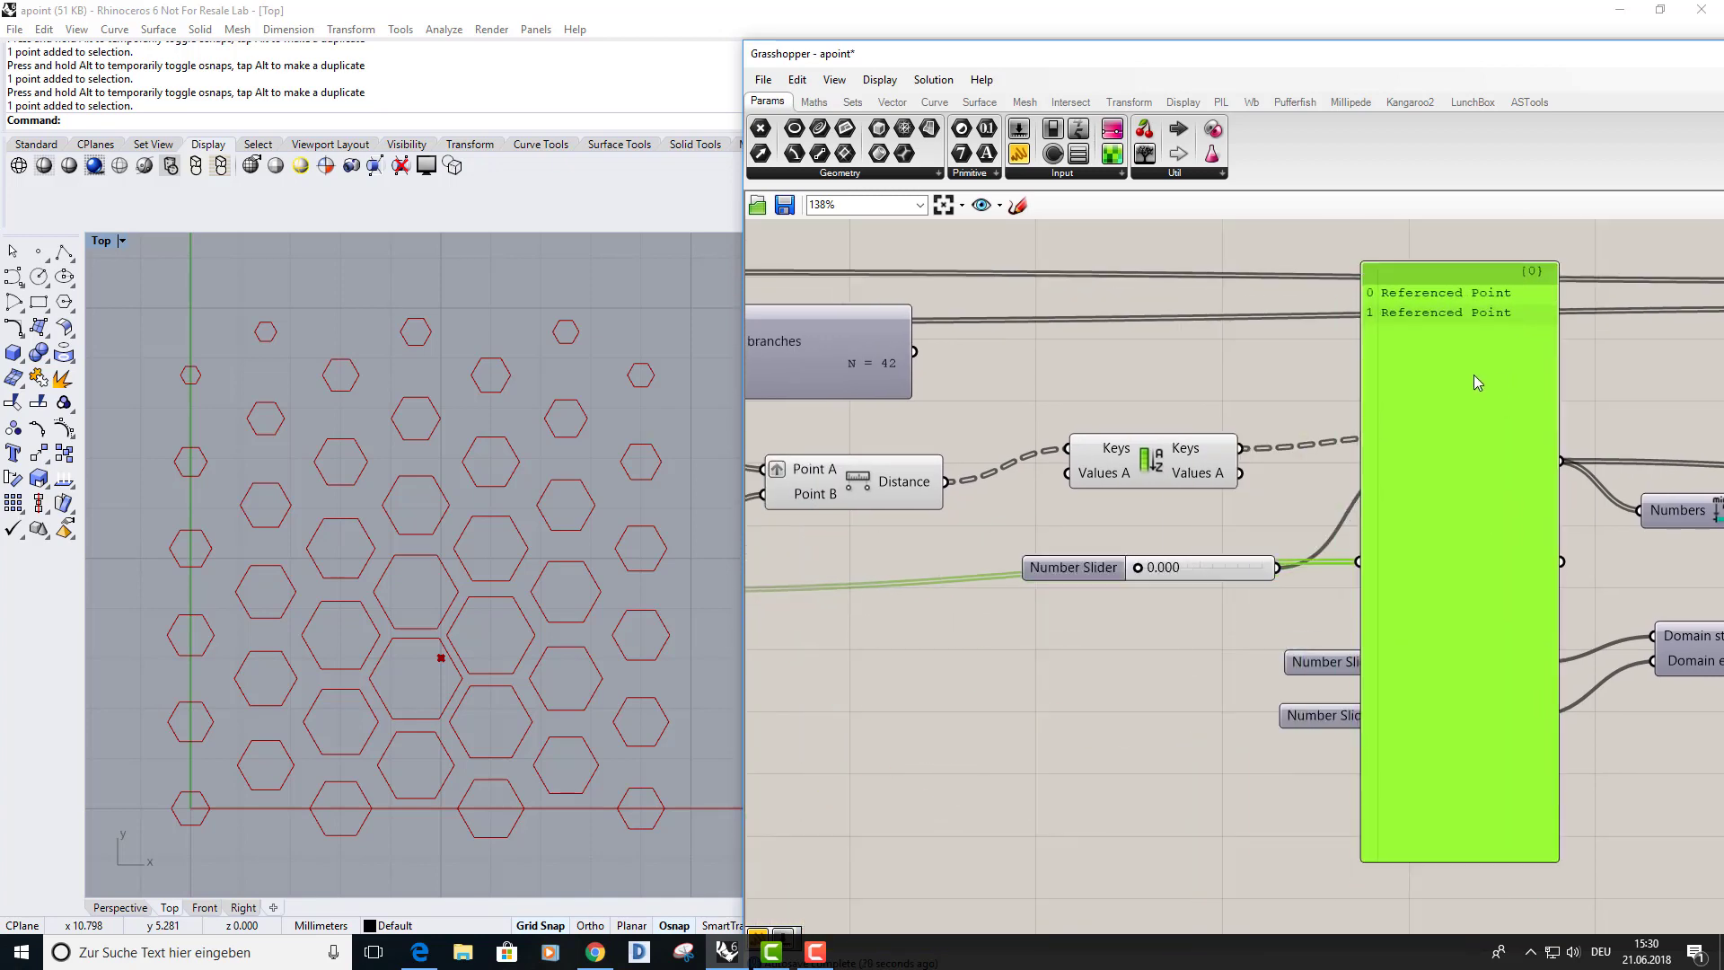
drag(1241, 449, 1357, 561)
scroll(1241, 443, up, 3)
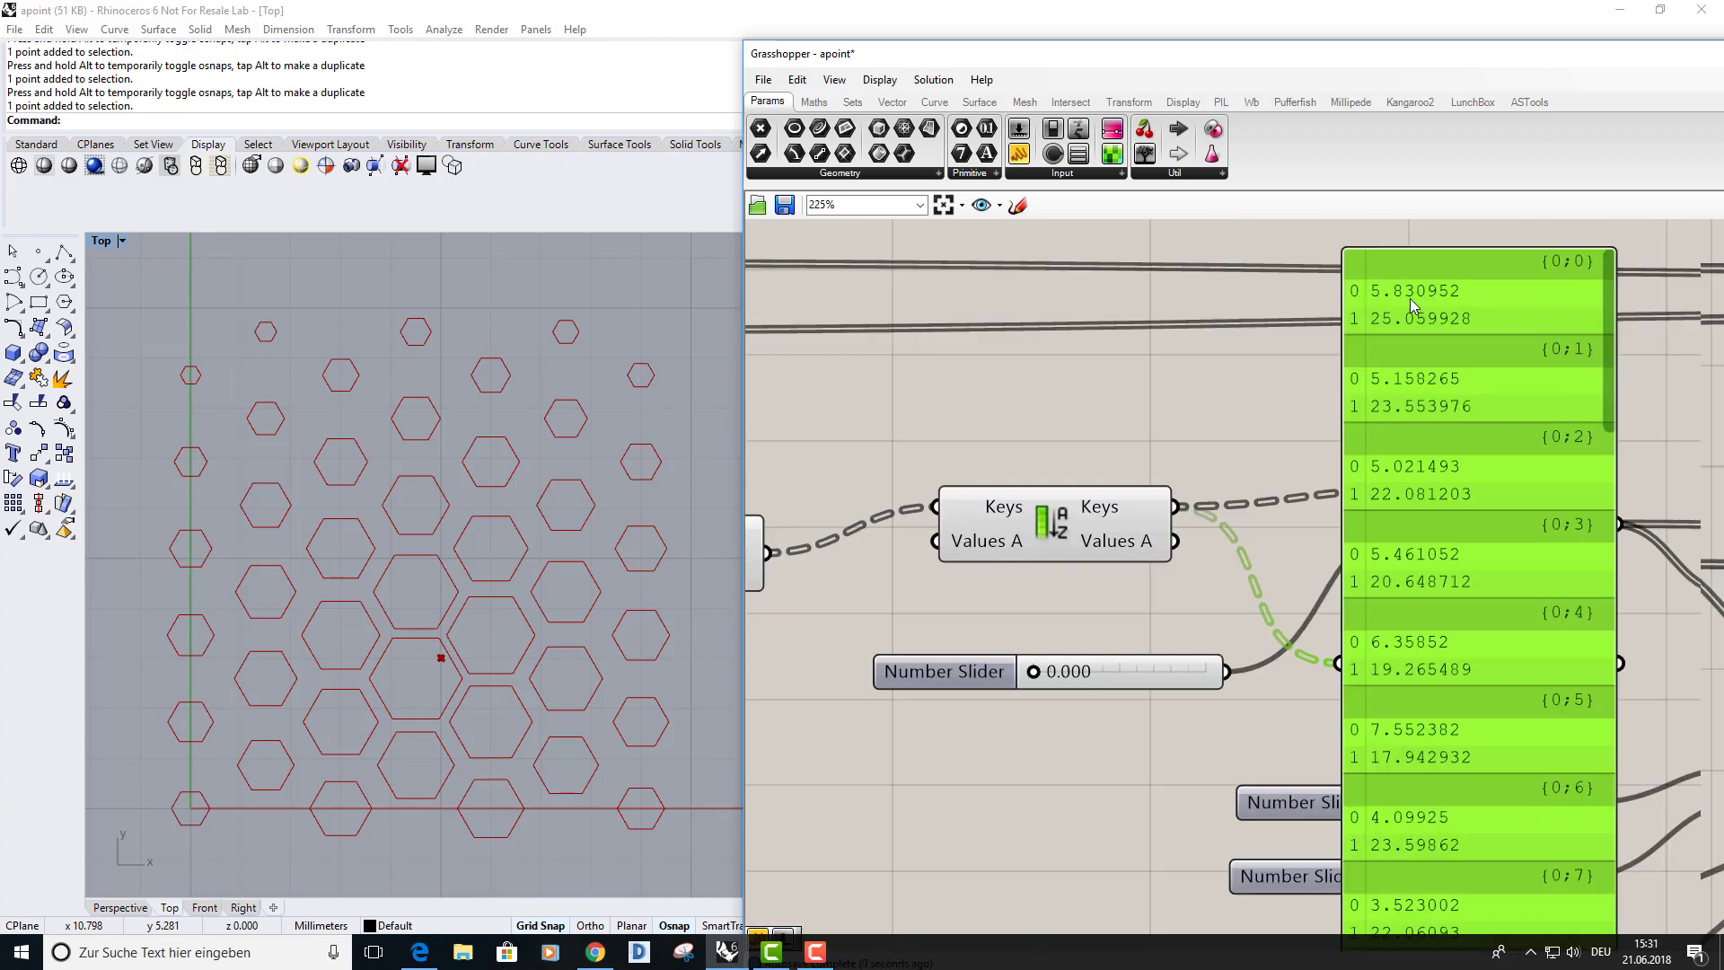
scroll(1241, 443, up, 3)
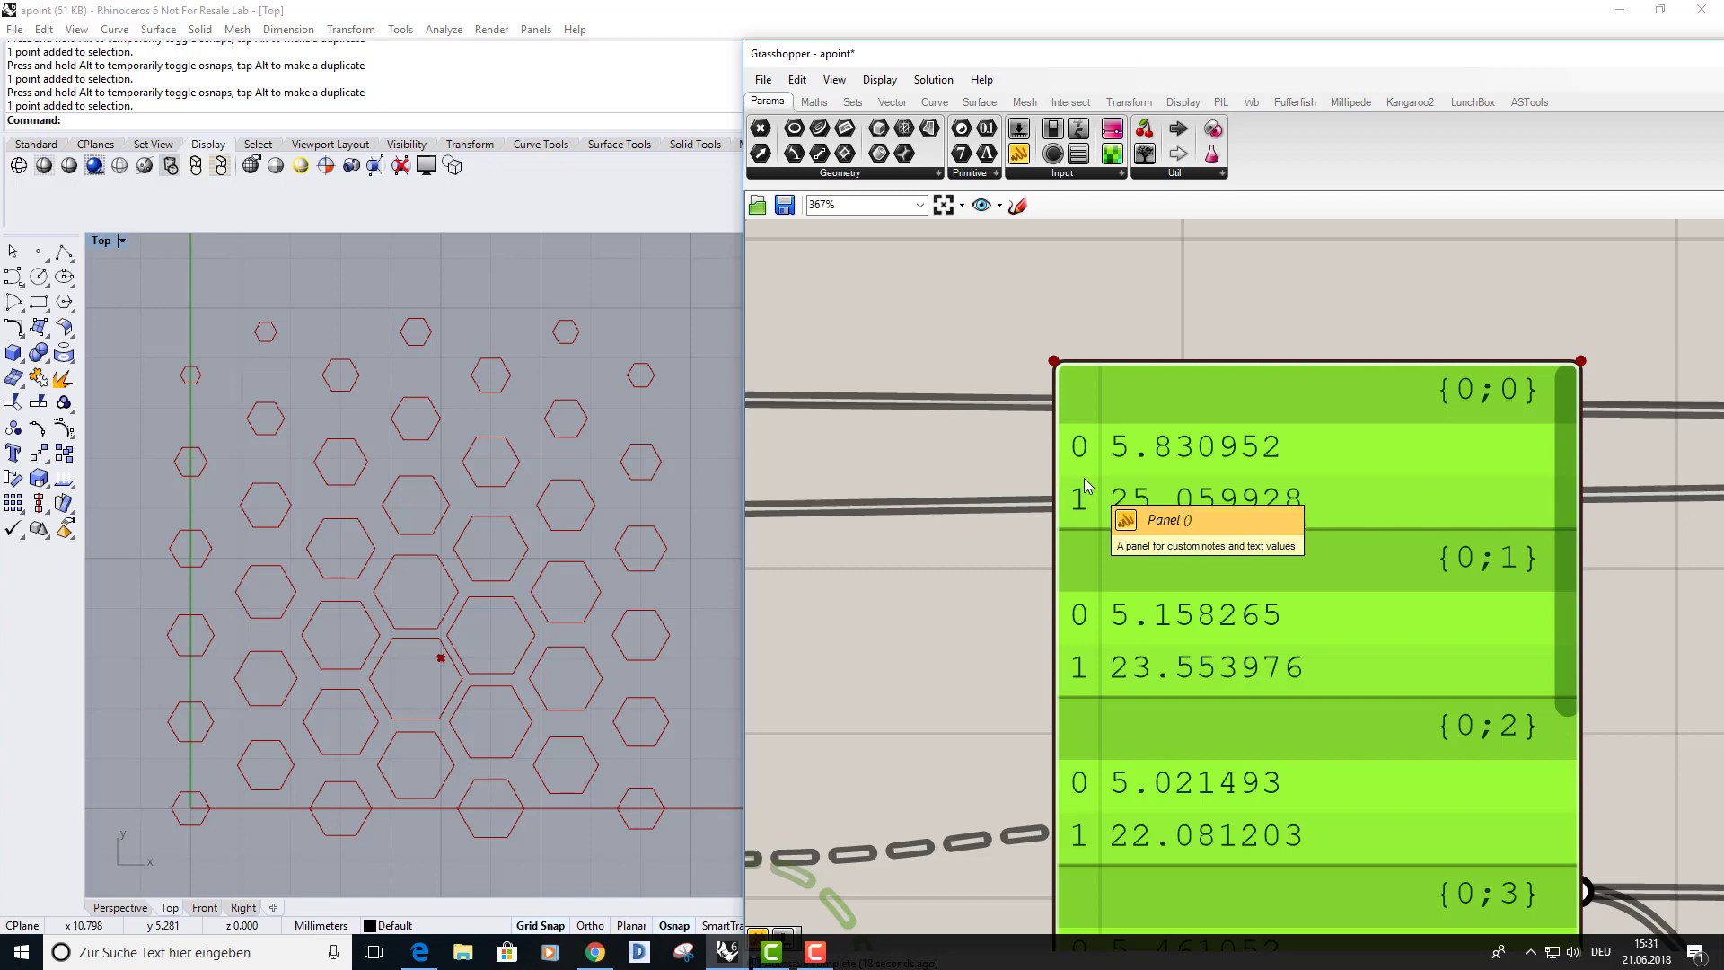
Rearrange the panel and List Item so both sit uncovered side by side.
right_drag(1084, 478, 1203, 397)
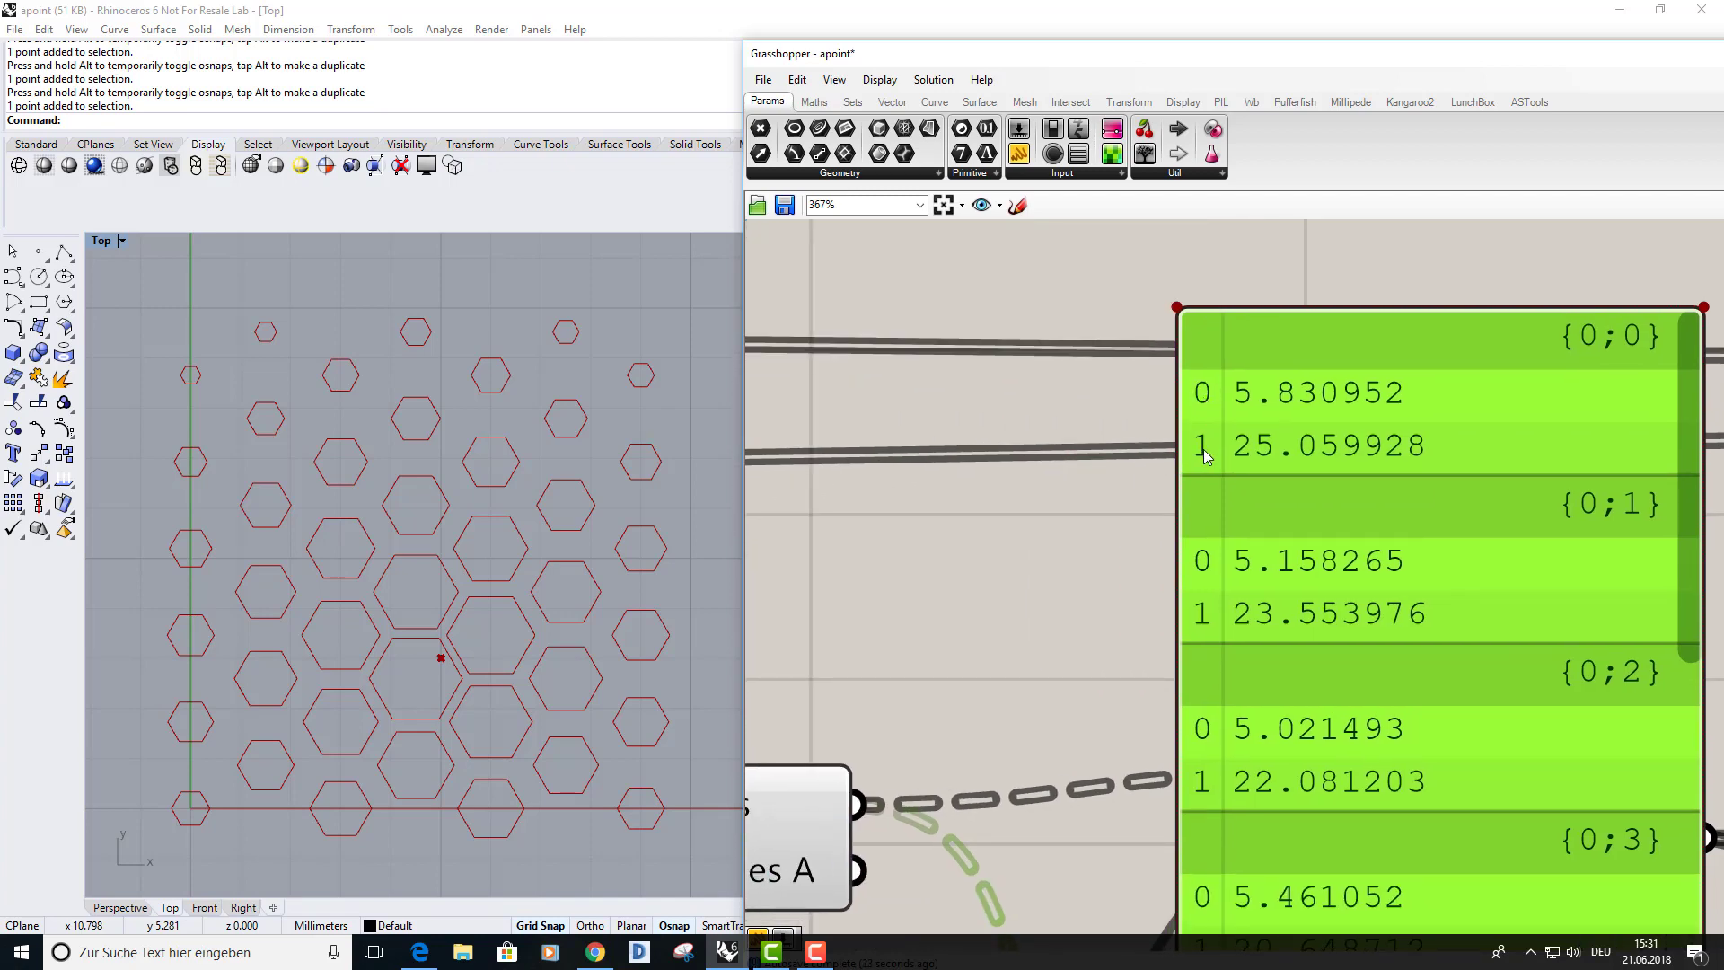
right_drag(1110, 475, 1174, 341)
scroll(1146, 418, down, 3)
drag(1338, 523, 1680, 515)
right_drag(1501, 564, 1296, 486)
right_drag(1228, 538, 1323, 621)
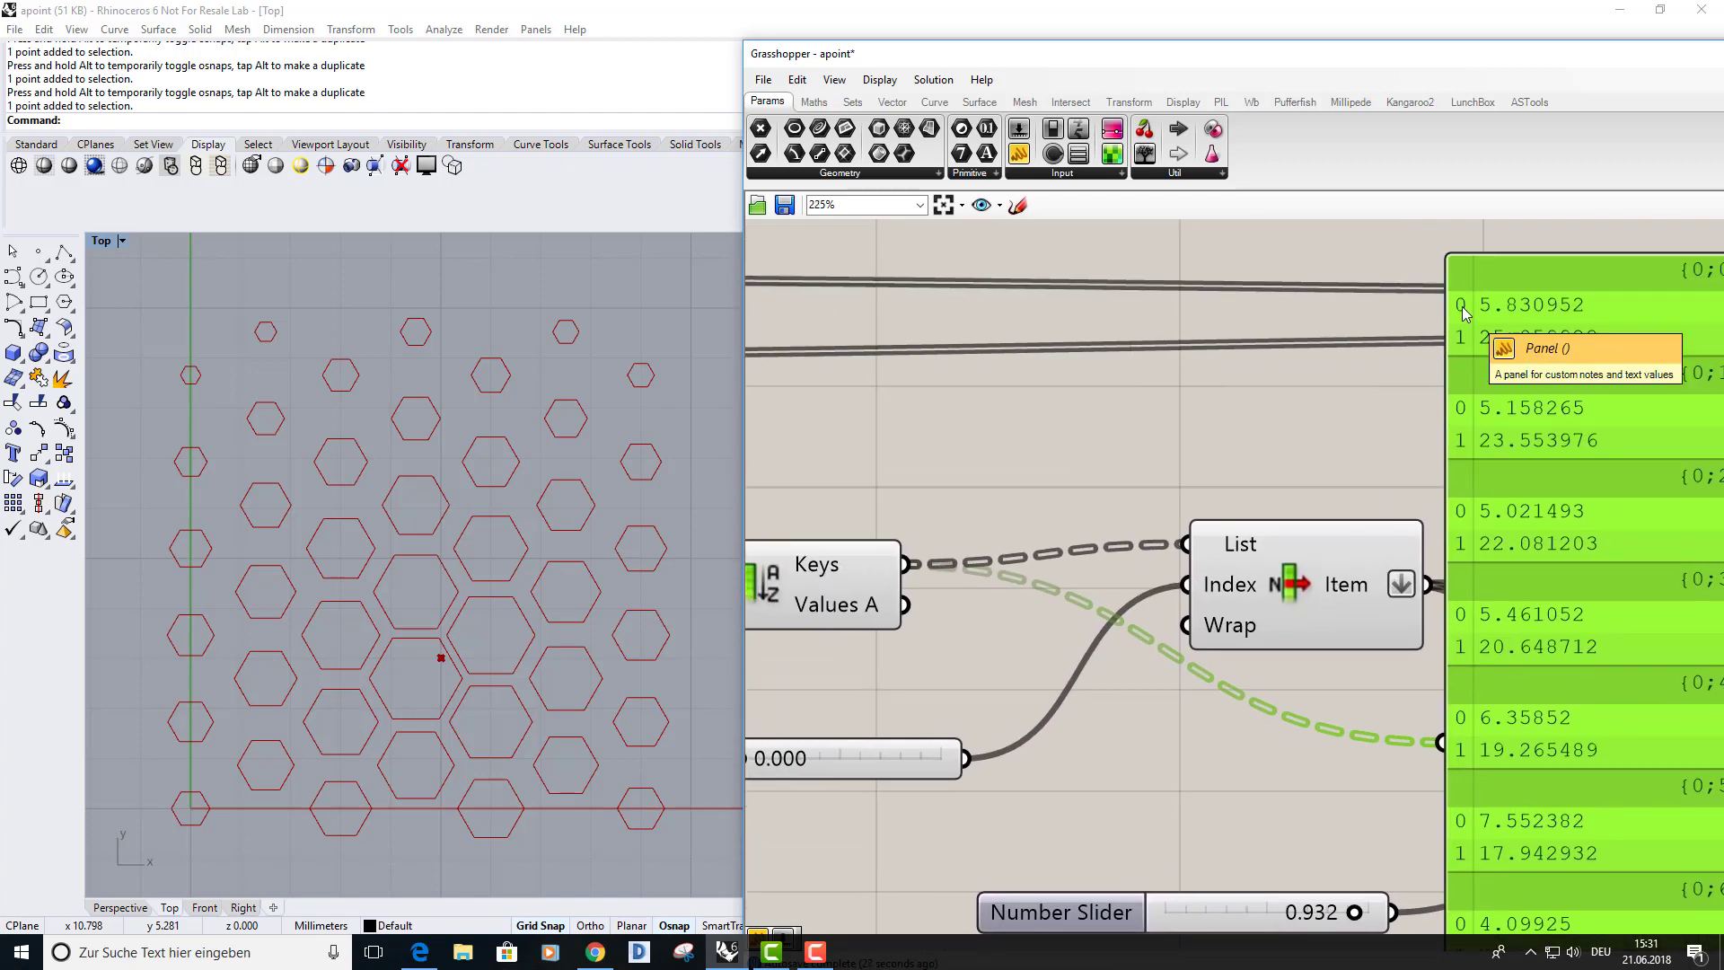
scroll(1463, 413, down, 2)
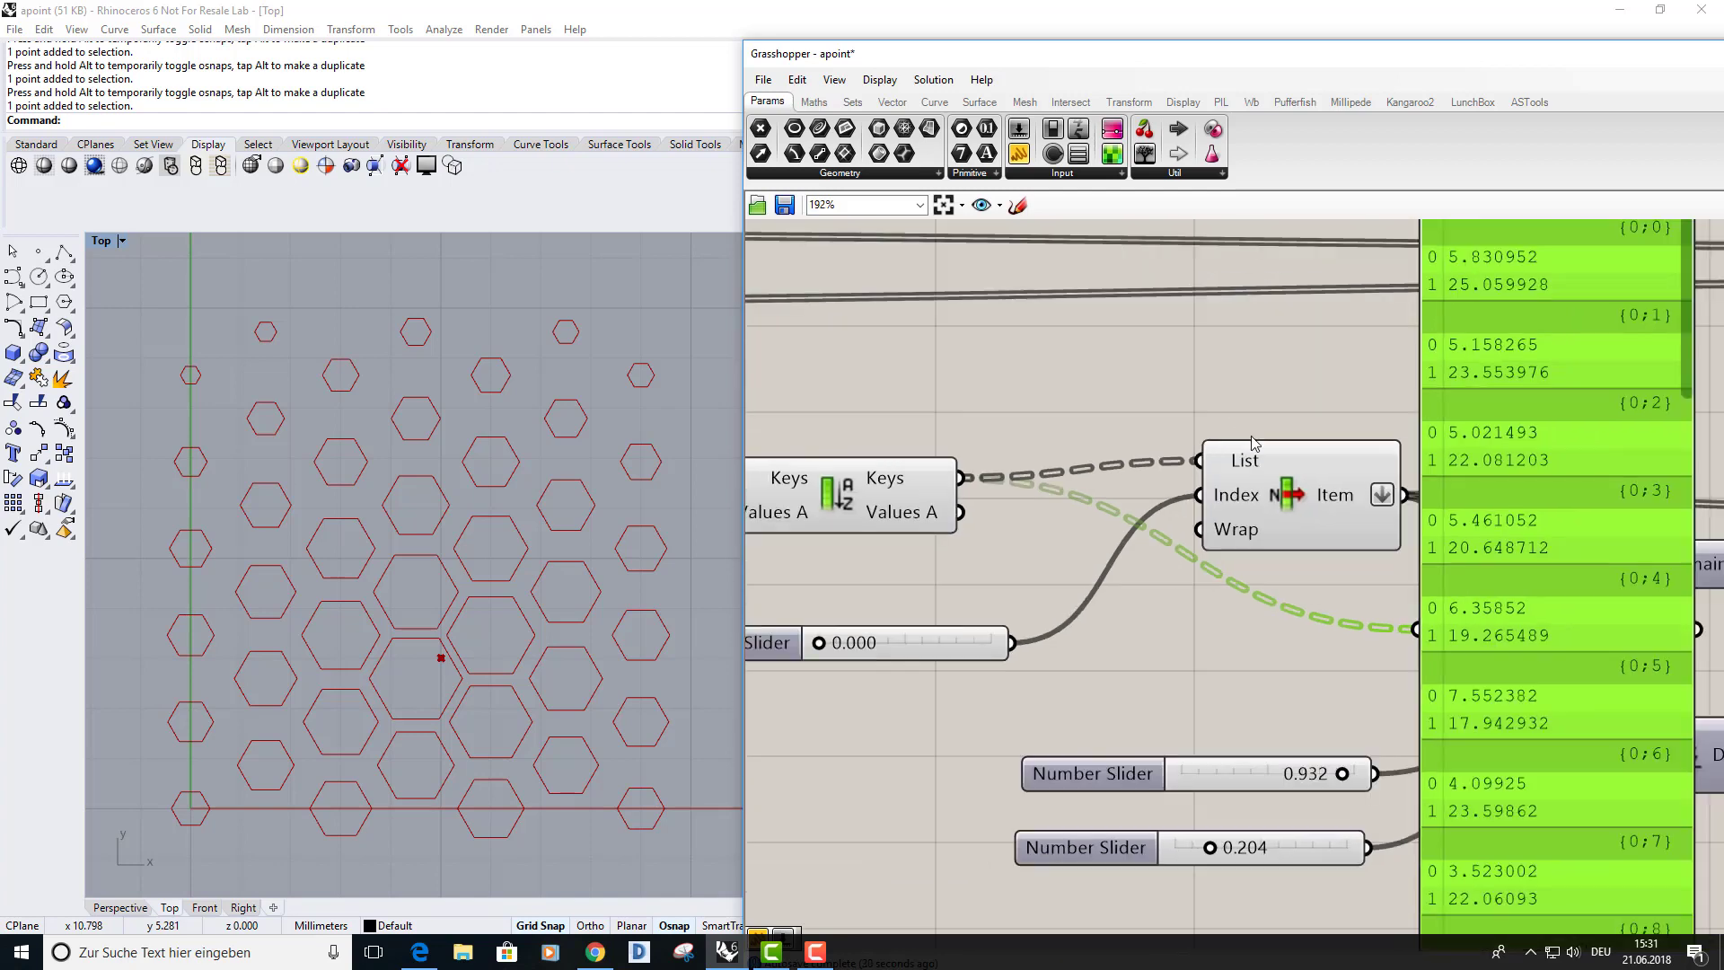
drag(1332, 516, 1417, 629)
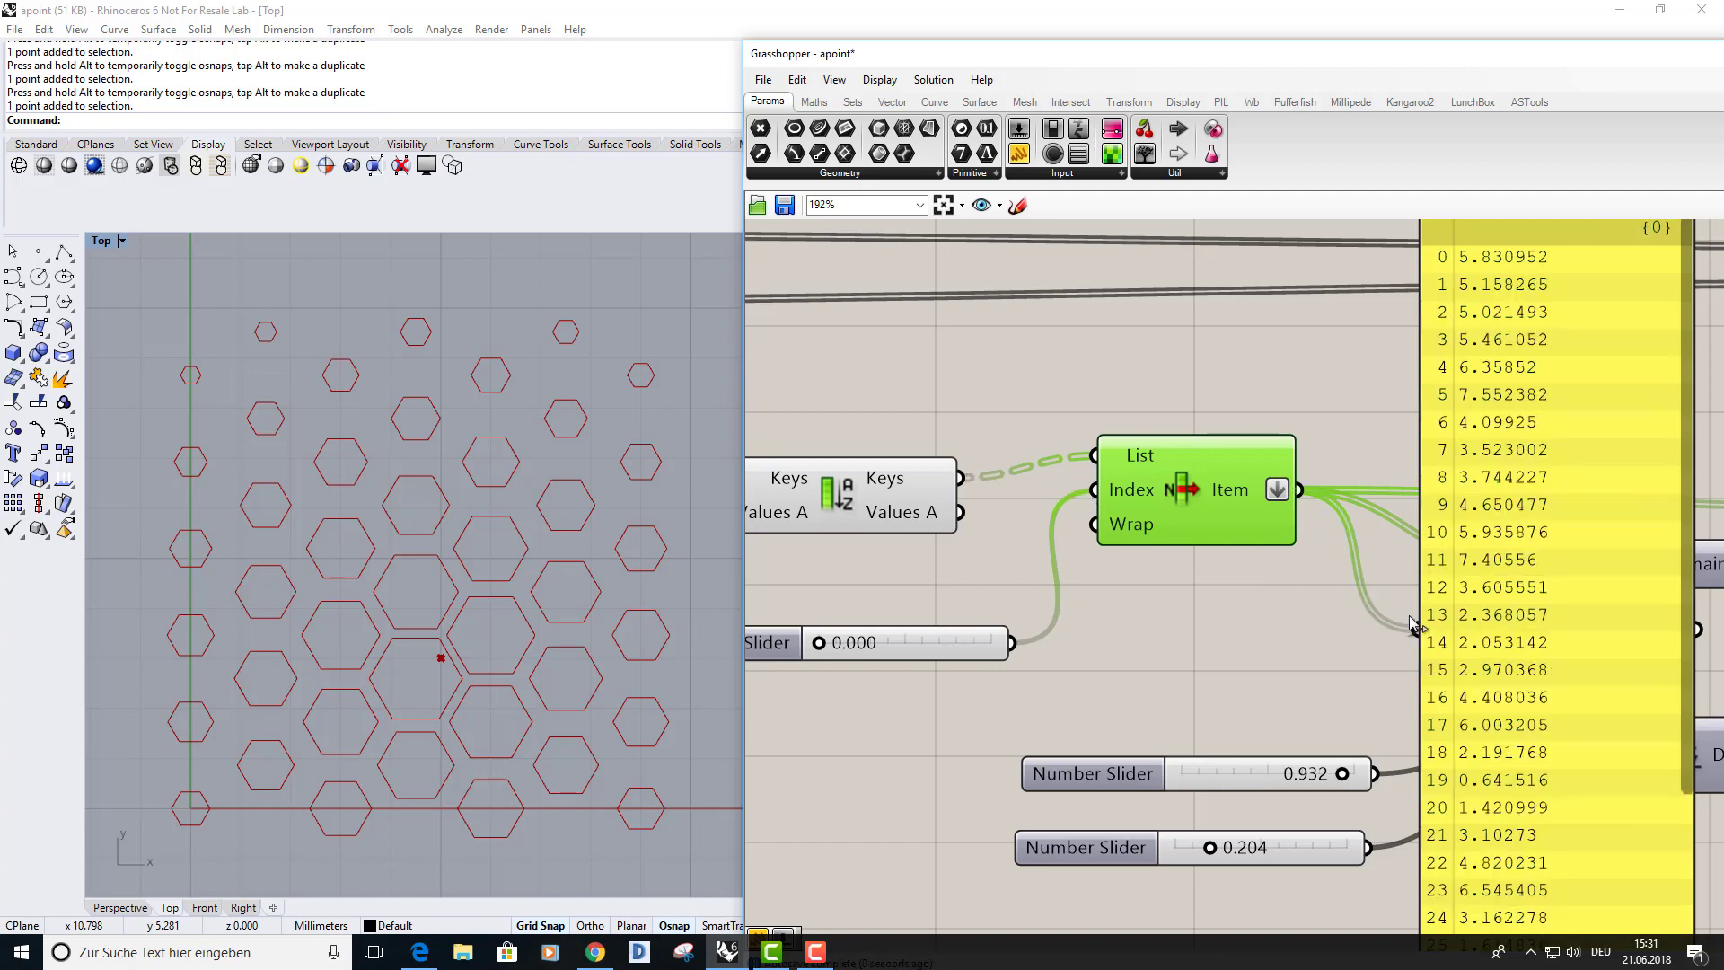
Wire List Item's Item output into the panel, showing one numbered list starting 5.830952.
right_drag(1302, 471, 1192, 504)
drag(1406, 509, 1470, 427)
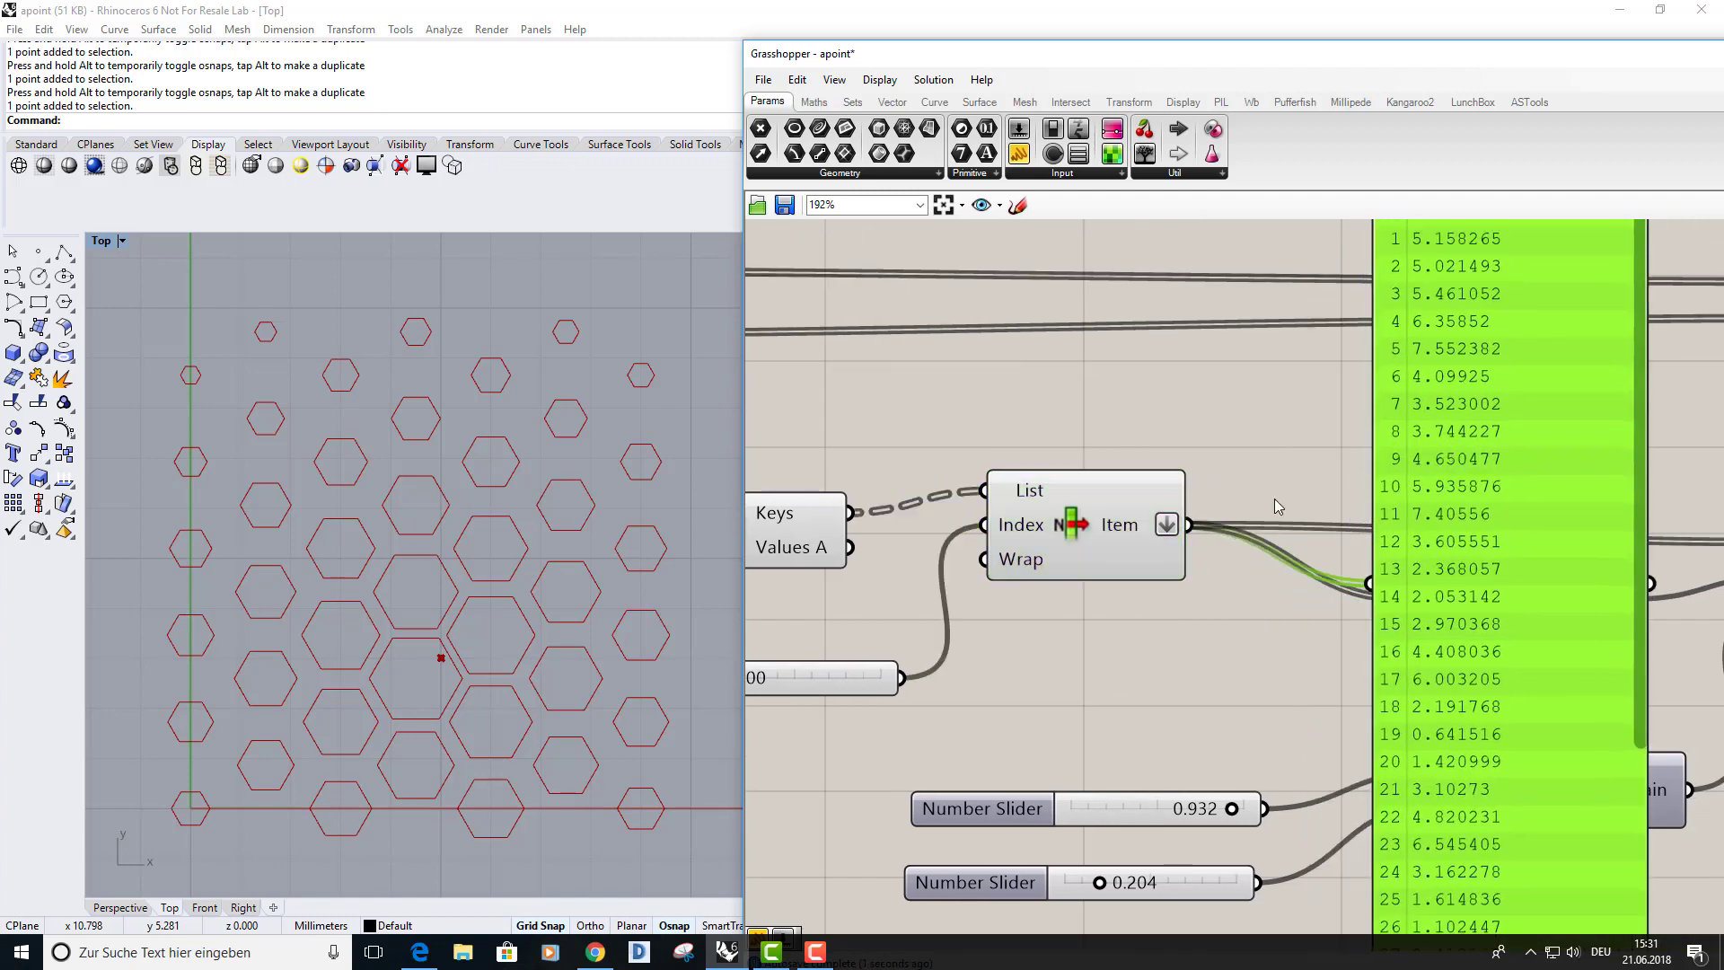
scroll(1422, 435, down, 2)
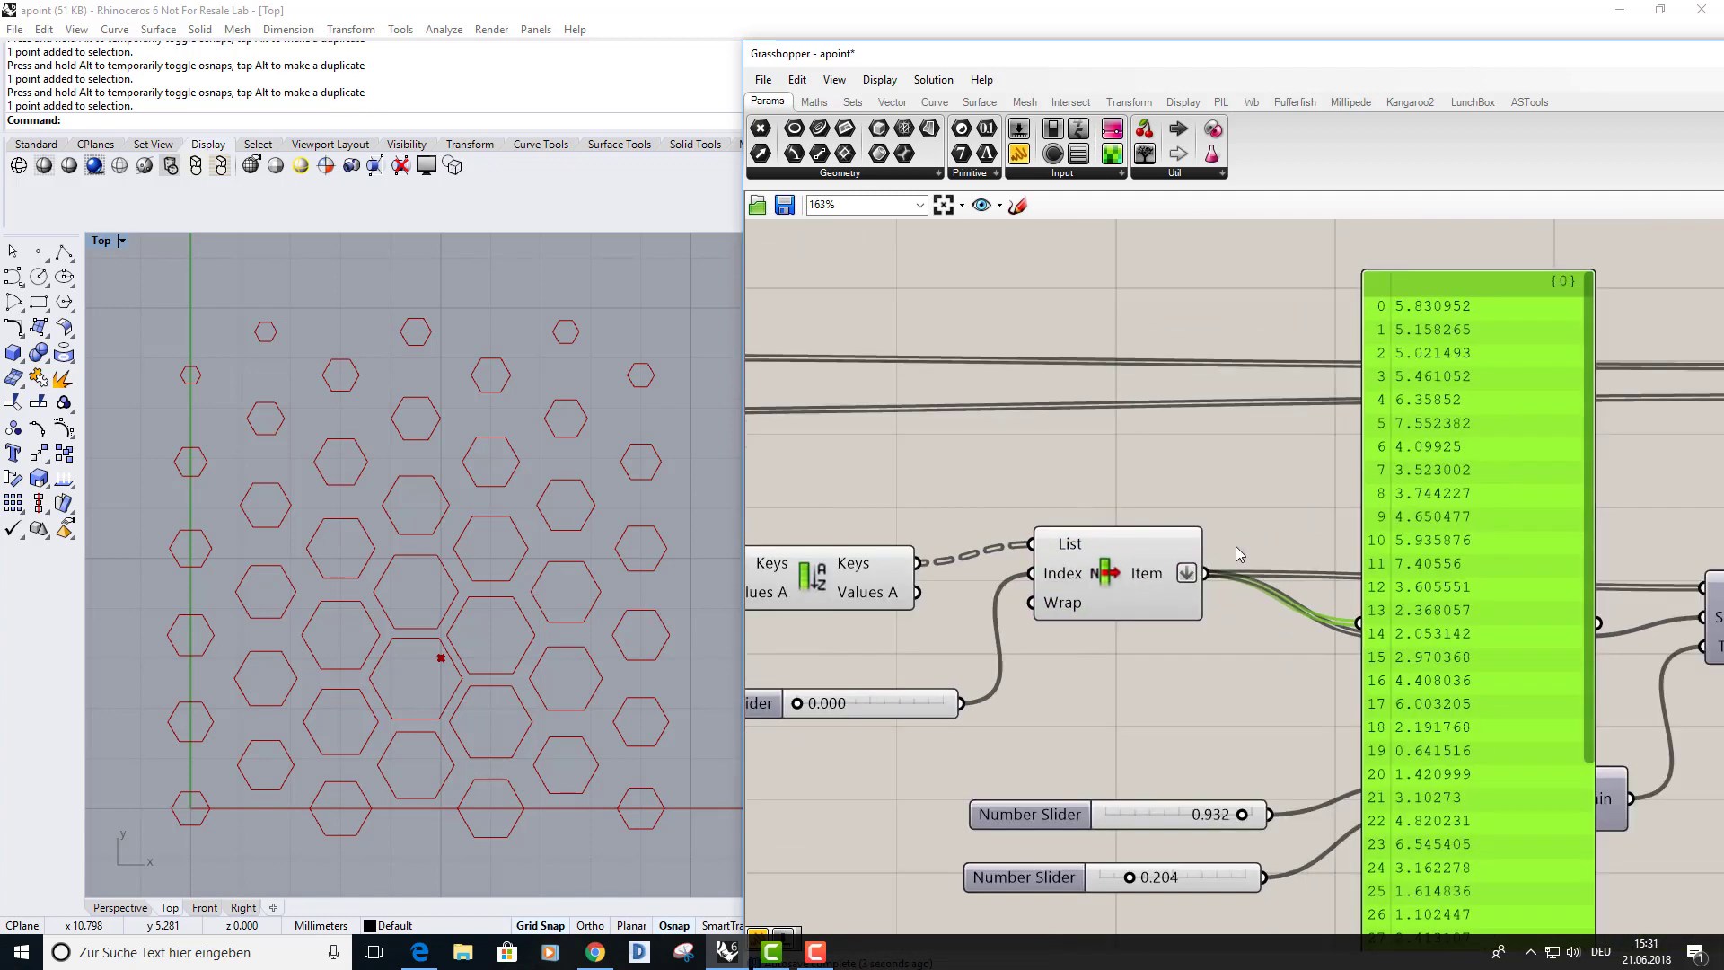
right_click(1203, 479)
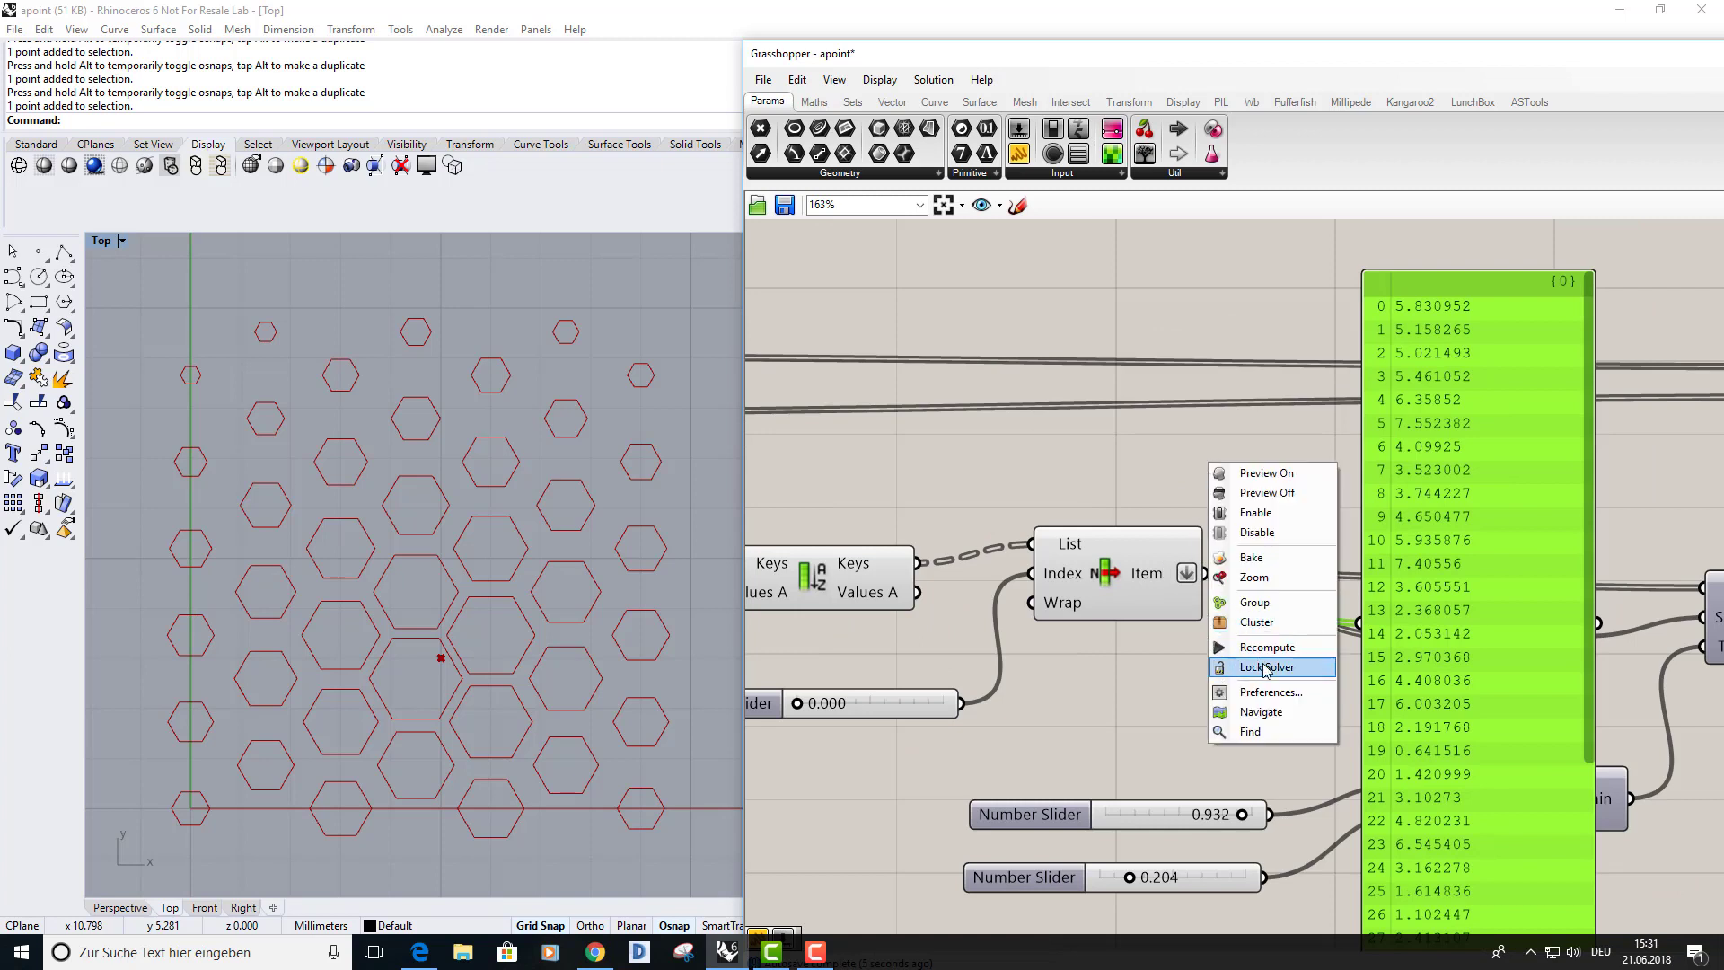
right_click(1154, 581)
Lock the solver and unplug List Item's wire from Remap's Value input.
click(1186, 666)
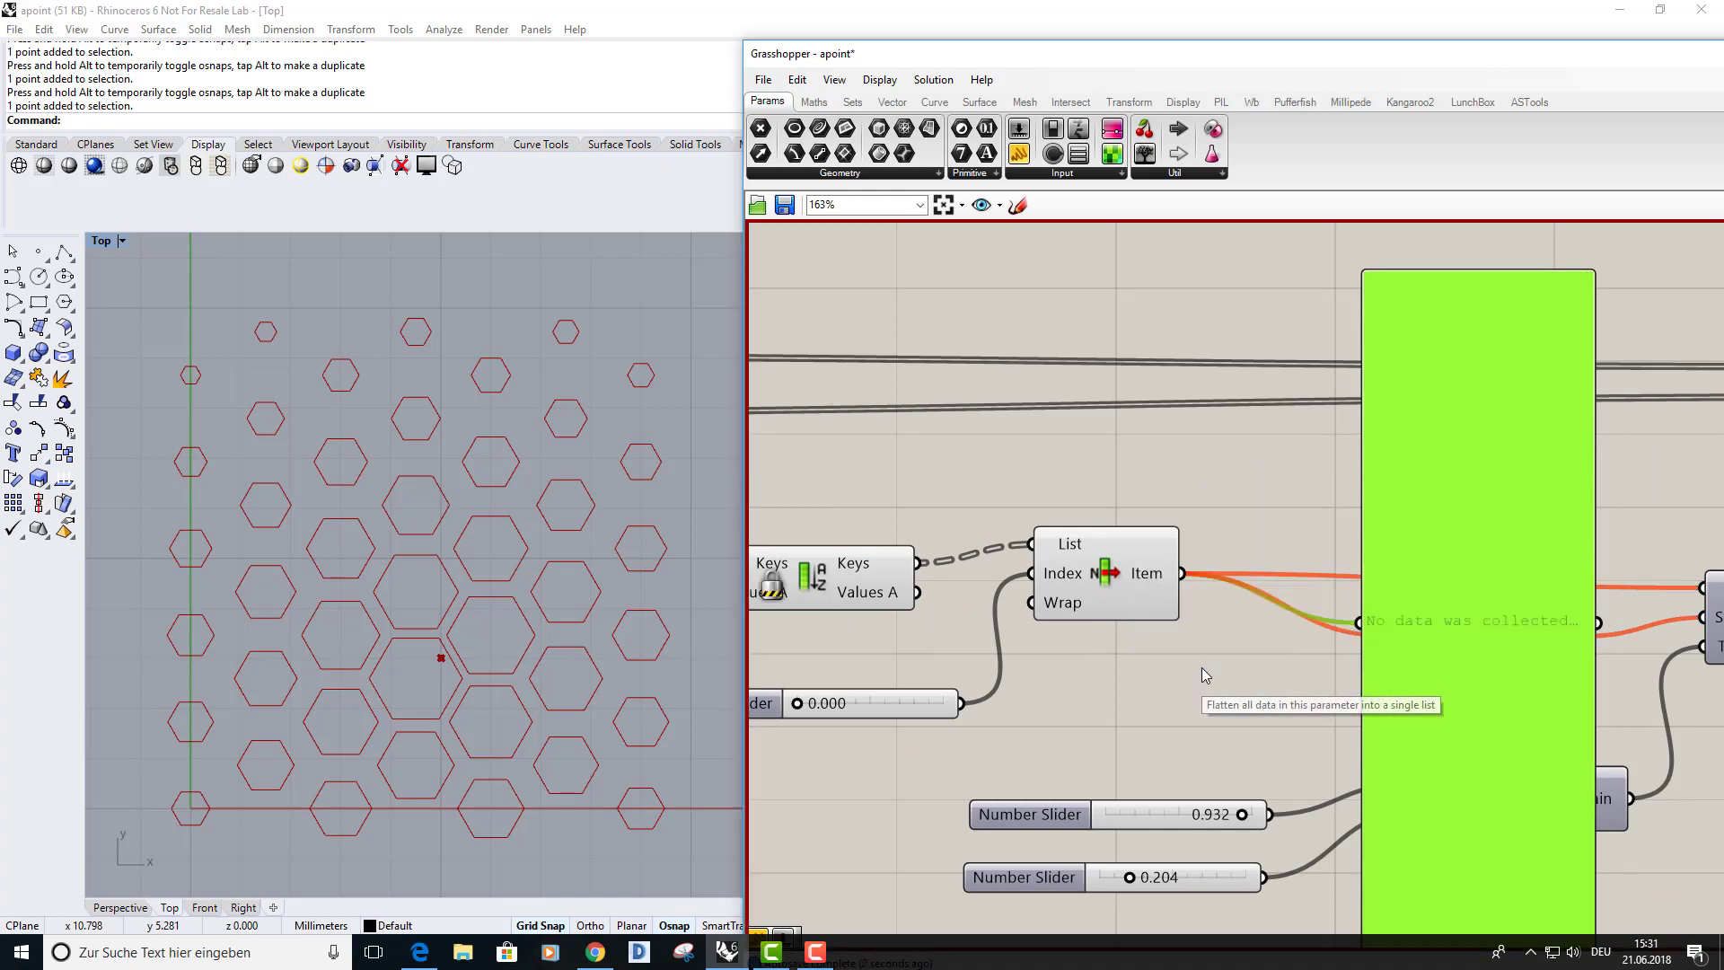
right_drag(1139, 663, 1237, 585)
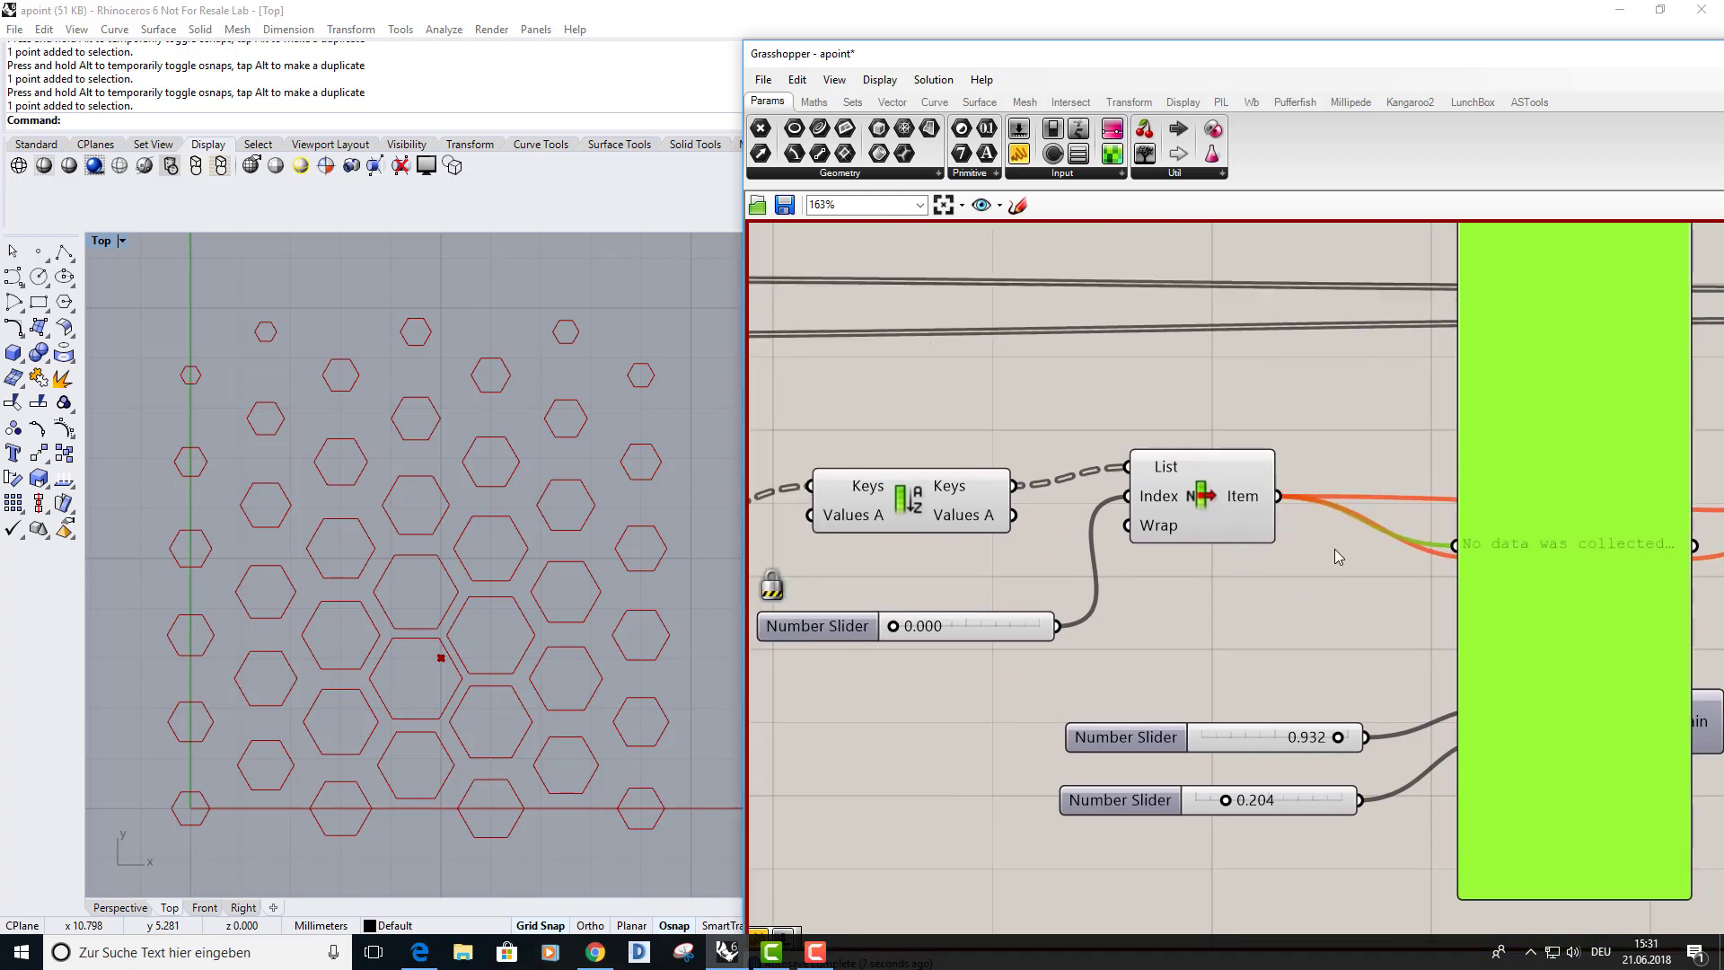
right_drag(1630, 540, 1402, 556)
ctrl+drag(1571, 528, 1046, 511)
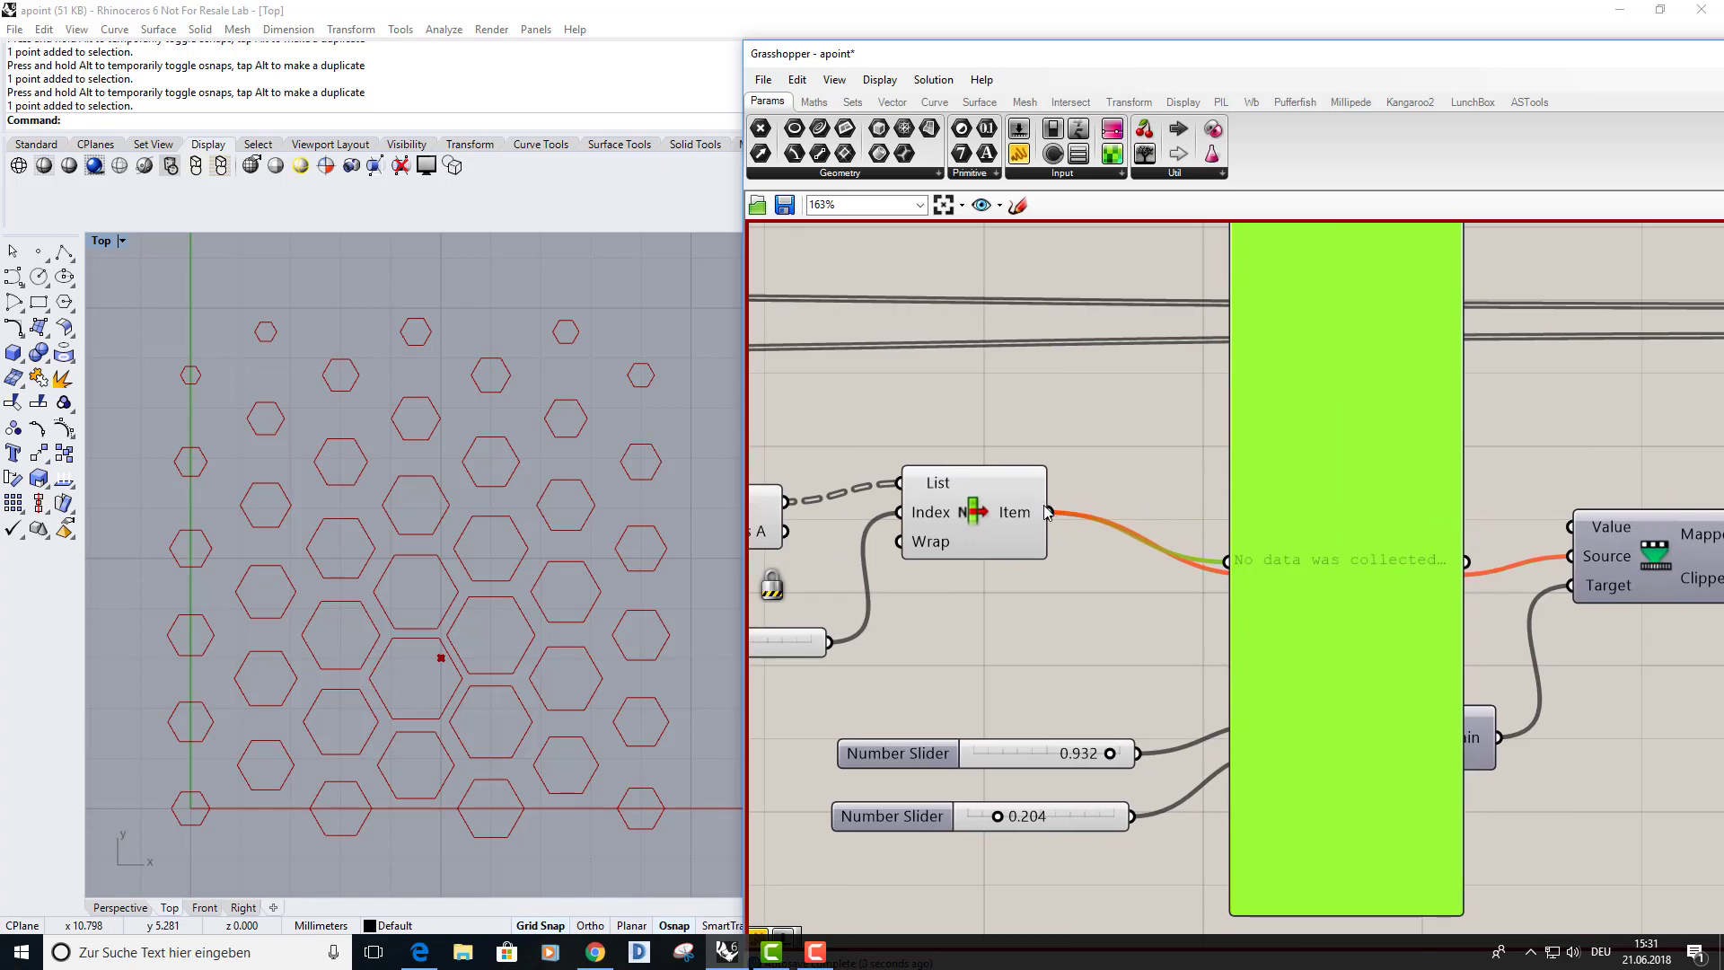
Unlock the solver, check the panel's values, then delete the checking panel.
right_click(1025, 598)
click(1113, 794)
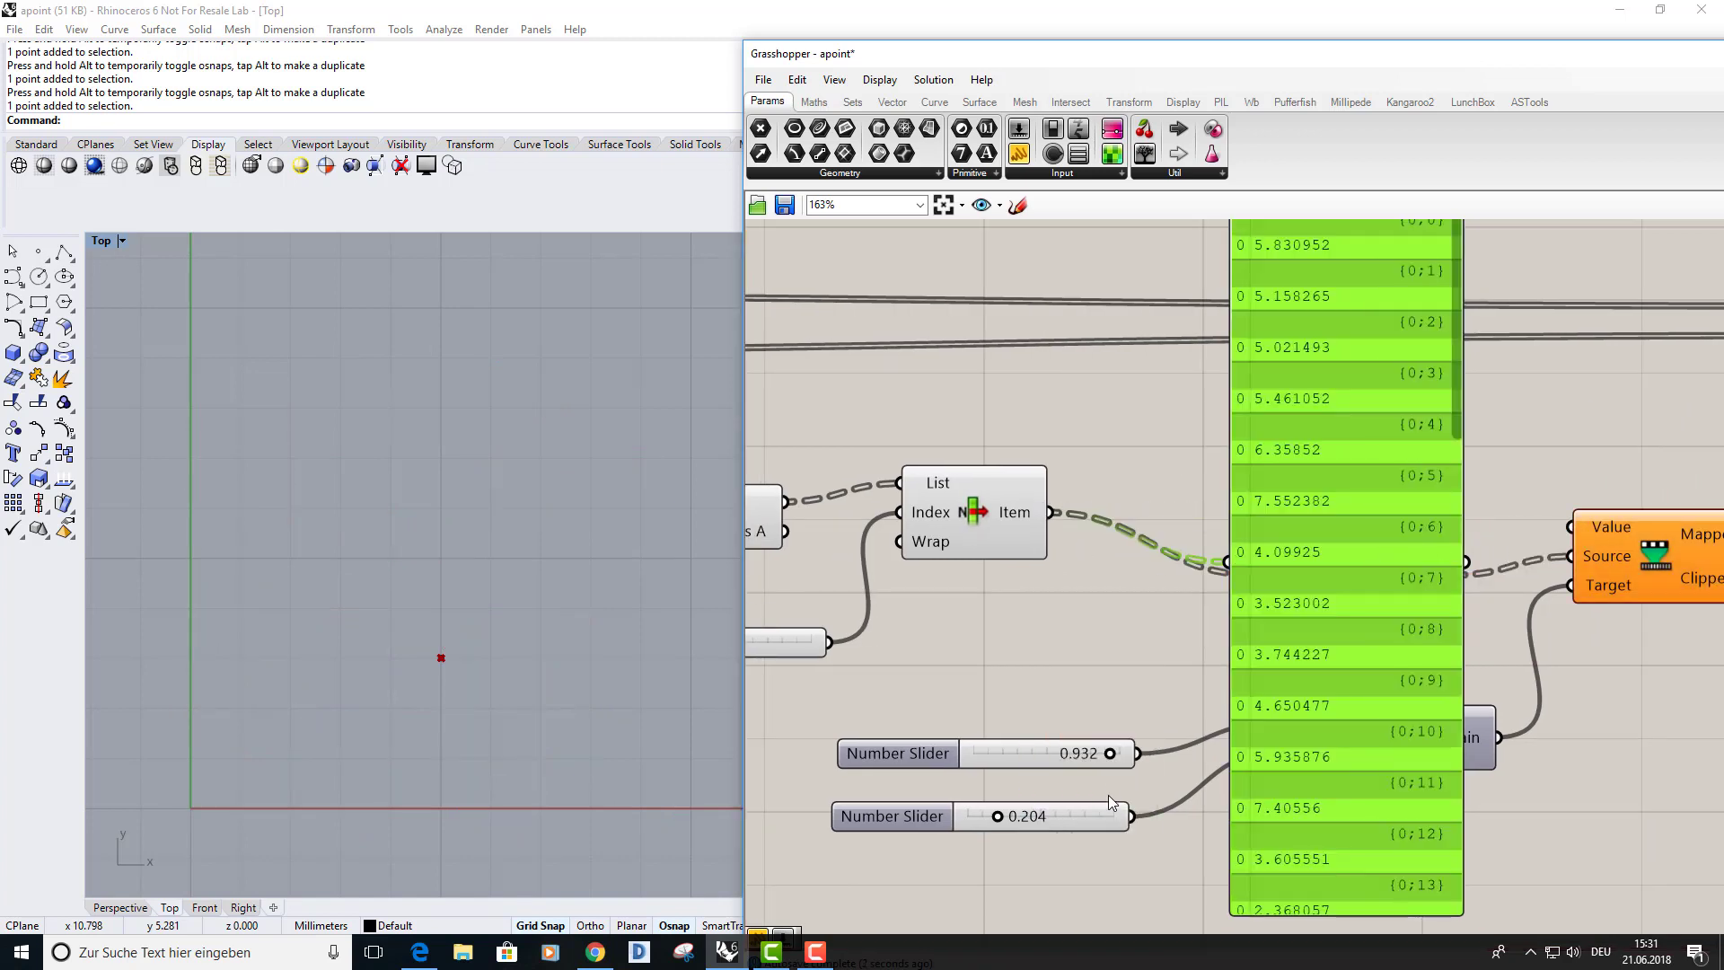
right_drag(1096, 619, 1156, 748)
scroll(1360, 375, up, 2)
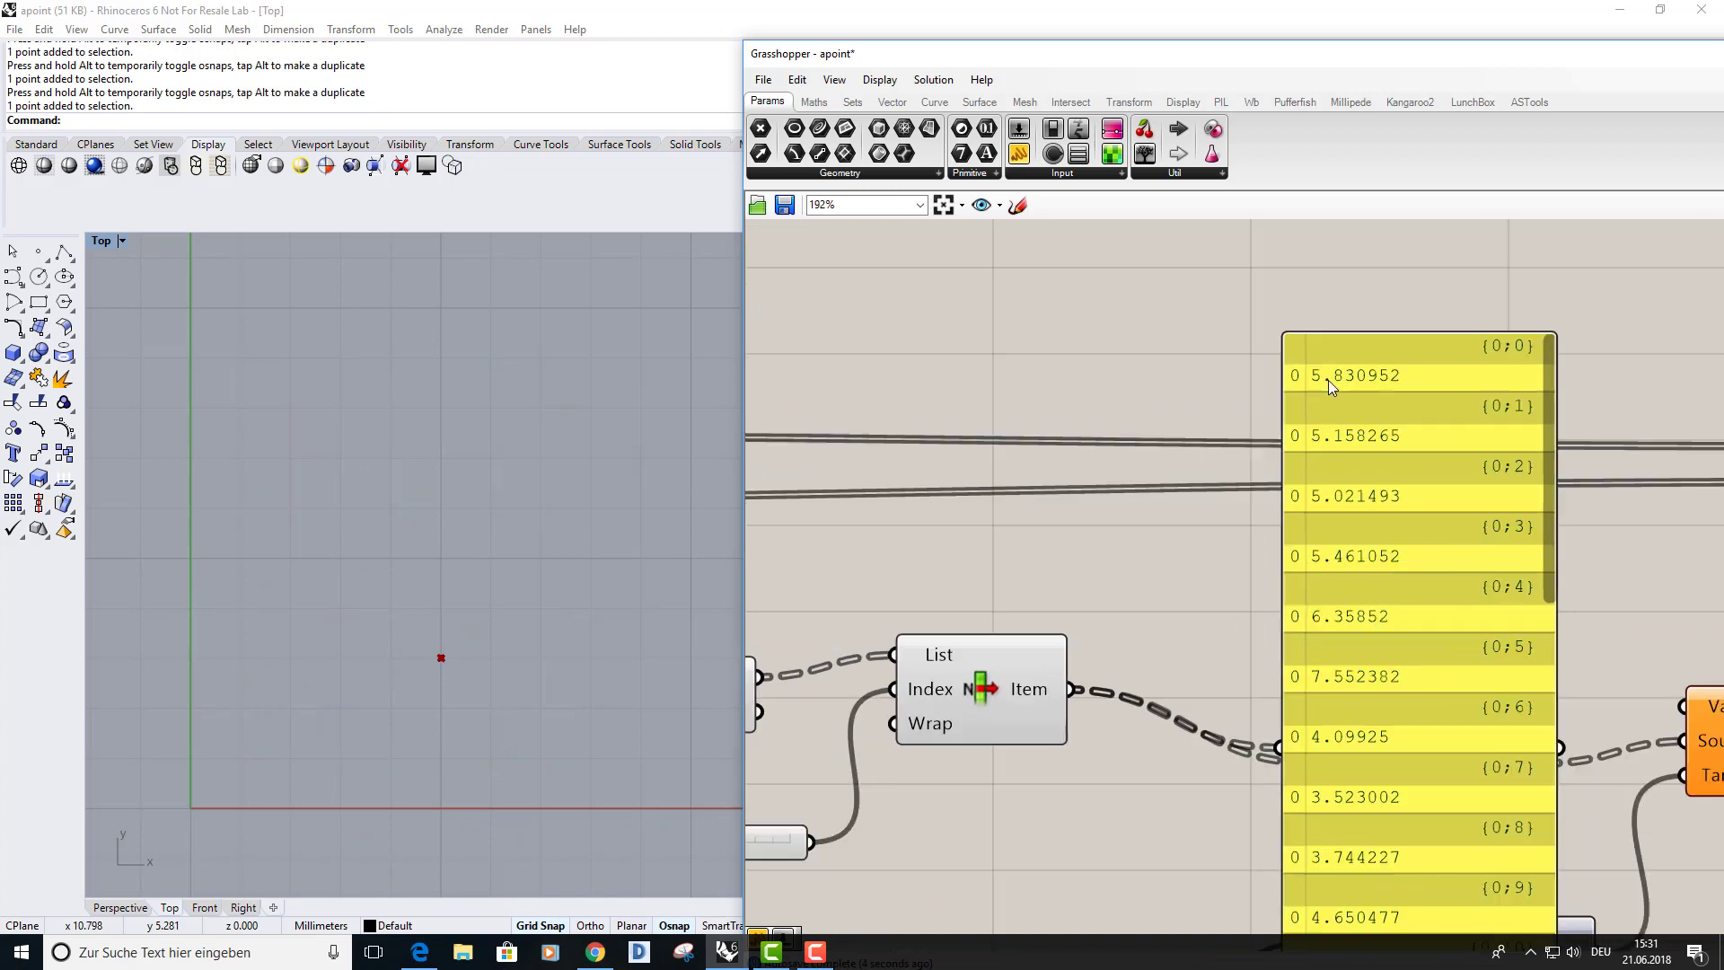
scroll(1312, 553, down, 2)
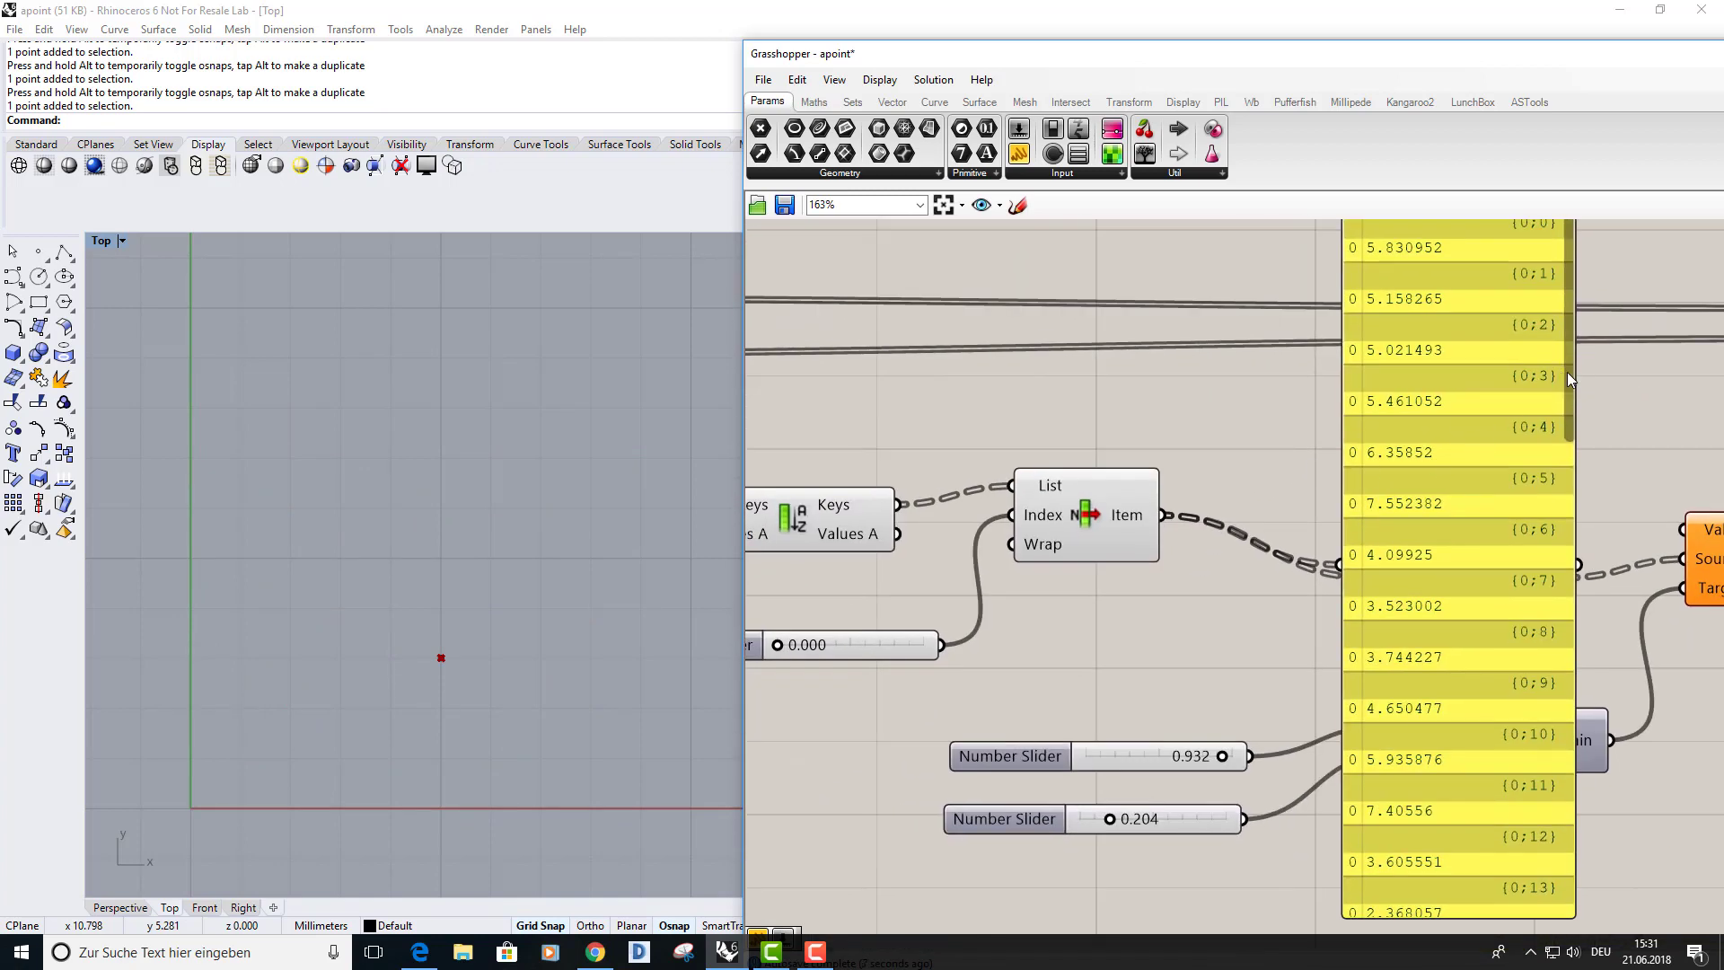
drag(1565, 372, 1539, 735)
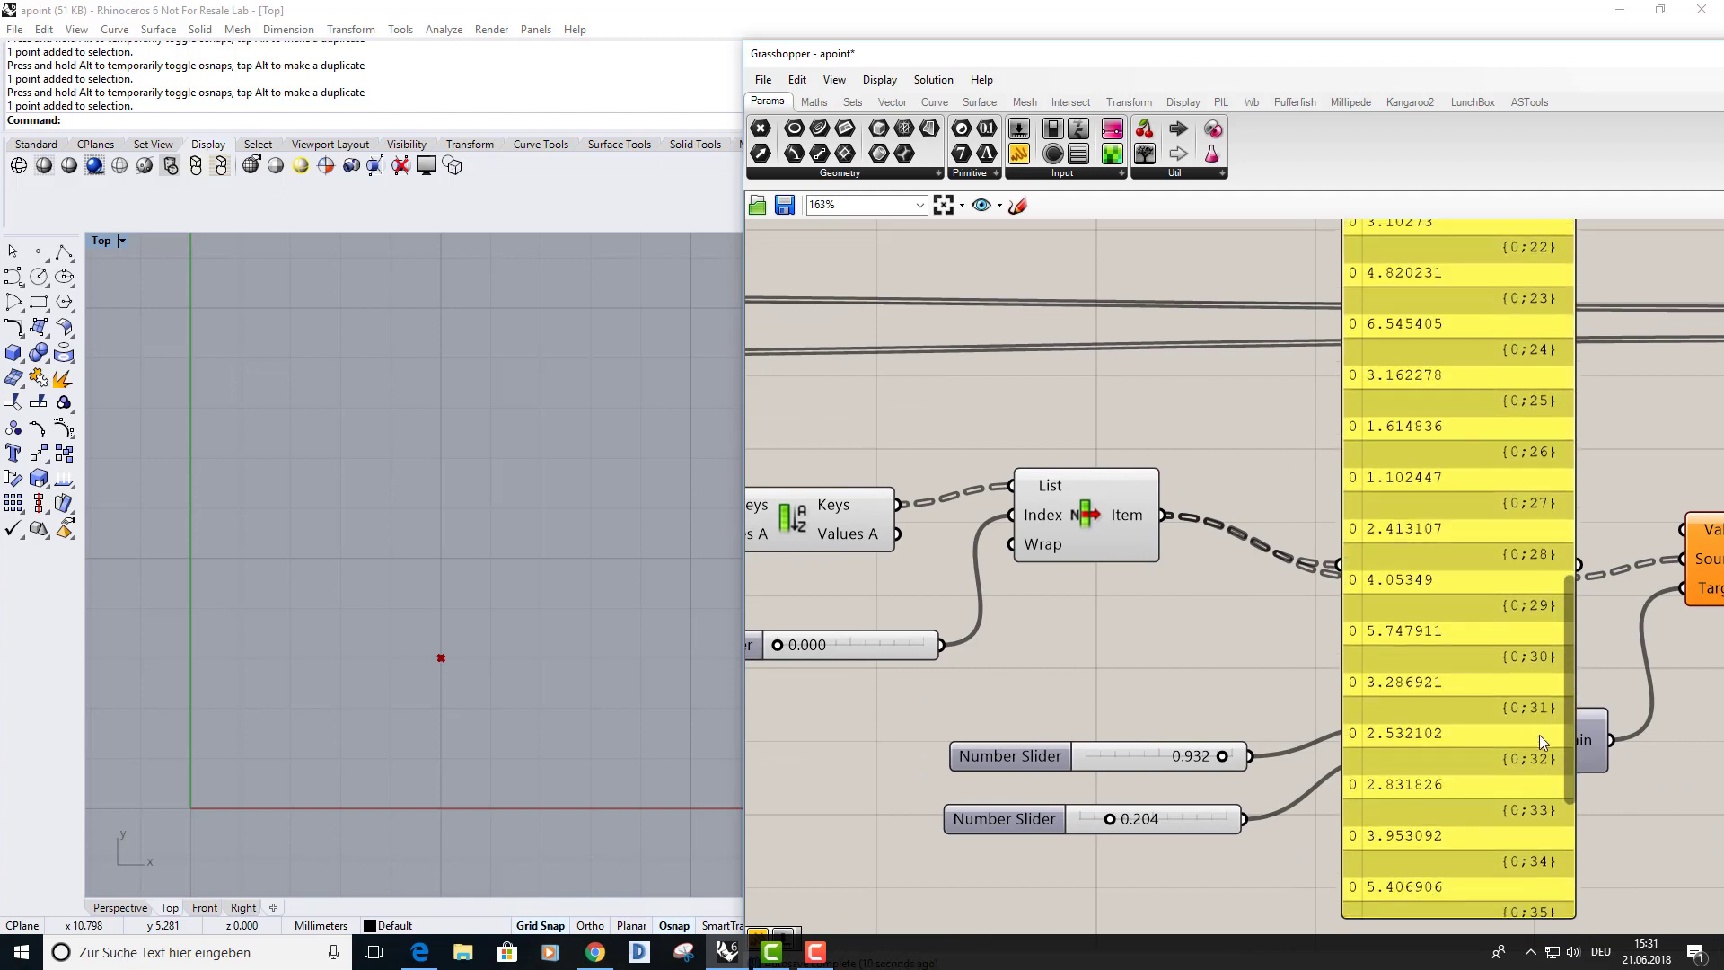
drag(1422, 609, 1490, 528)
key(Delete)
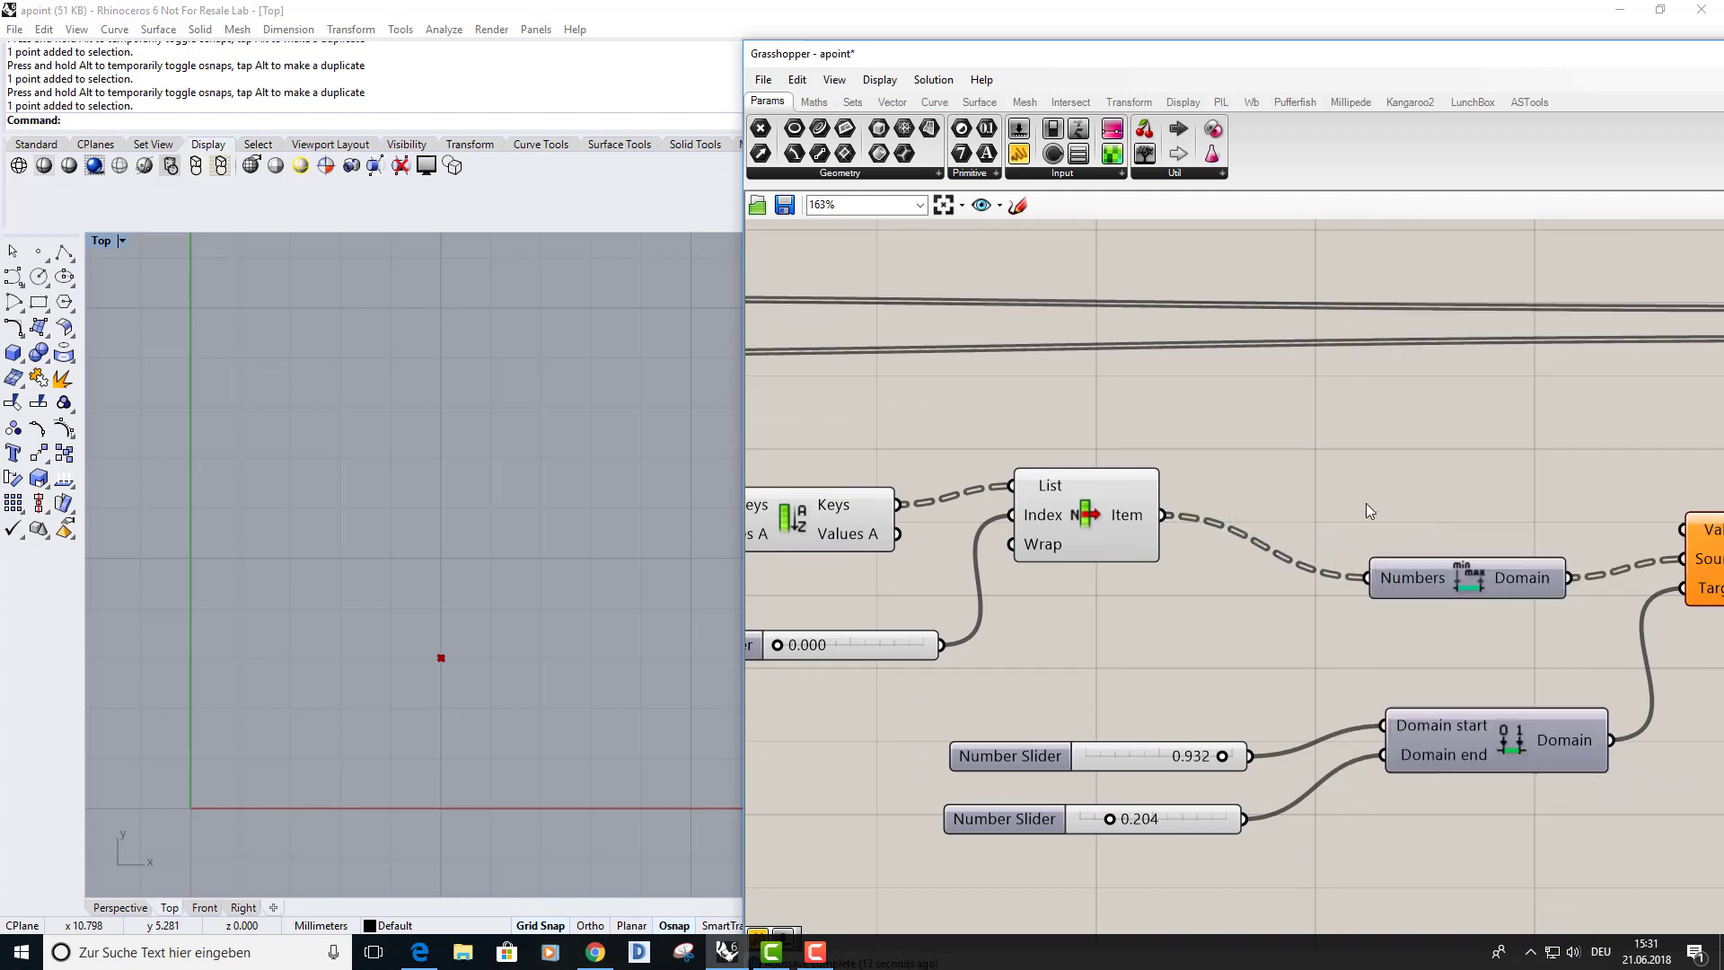
Flatten List Item's output and wire it into Remap Numbers' Value input.
right_drag(1278, 476, 1252, 432)
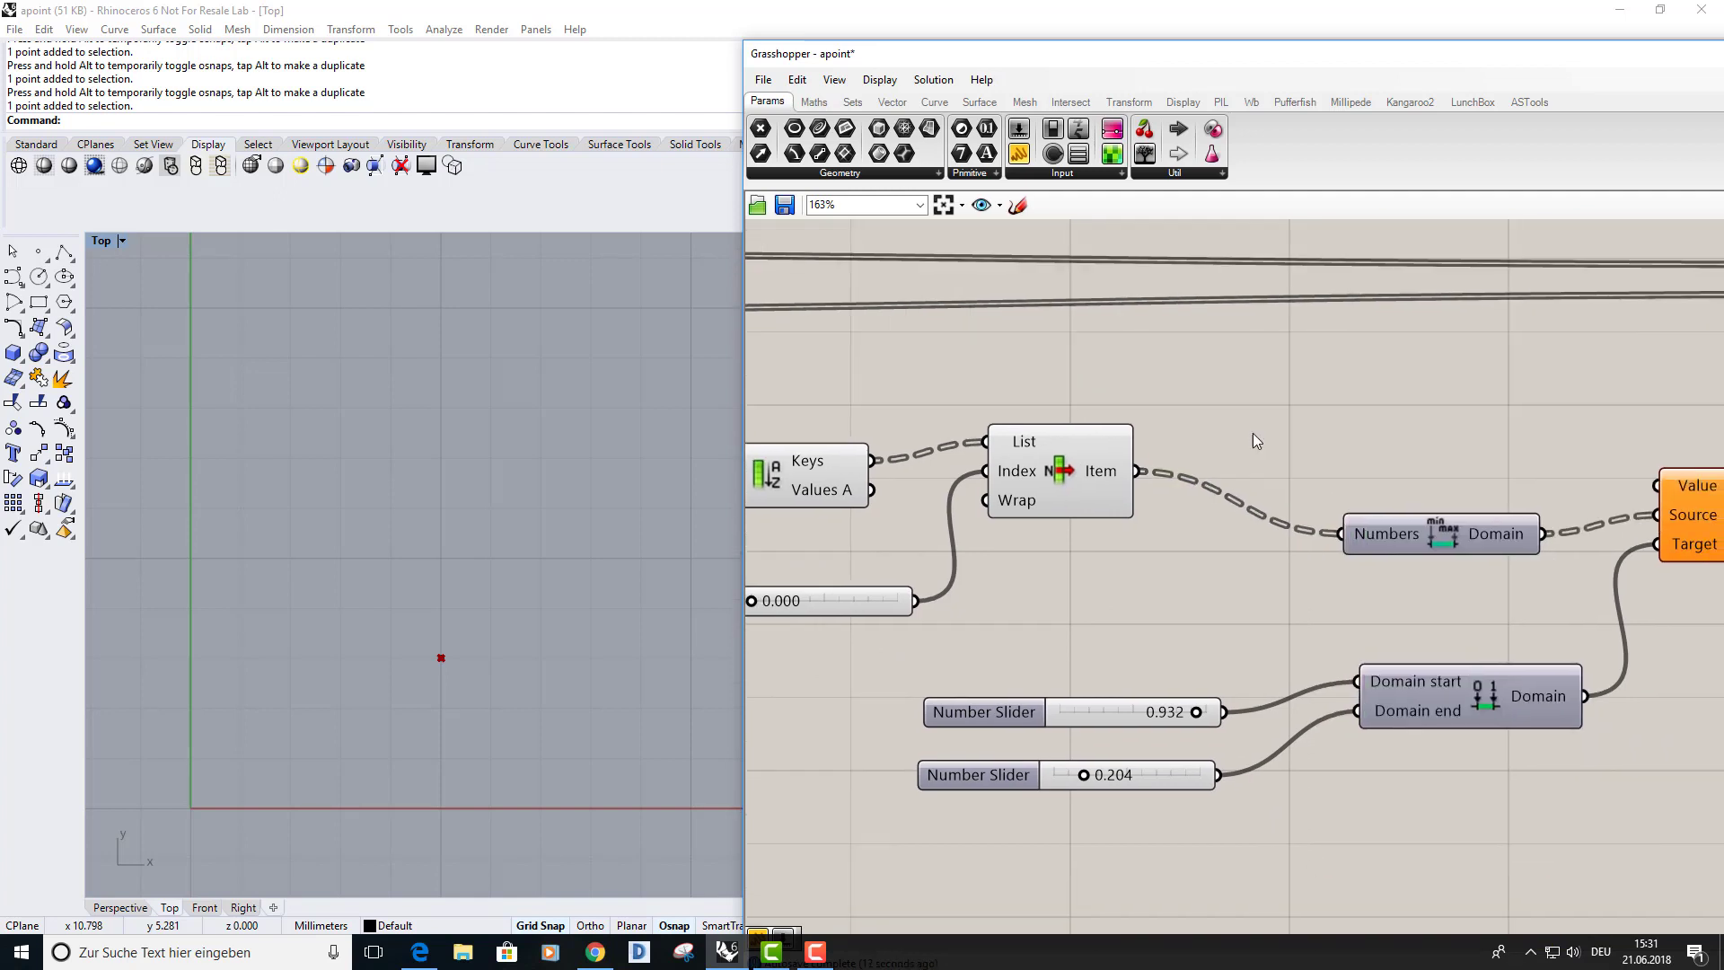
right_click(1106, 474)
click(1158, 569)
scroll(1182, 550, down, 3)
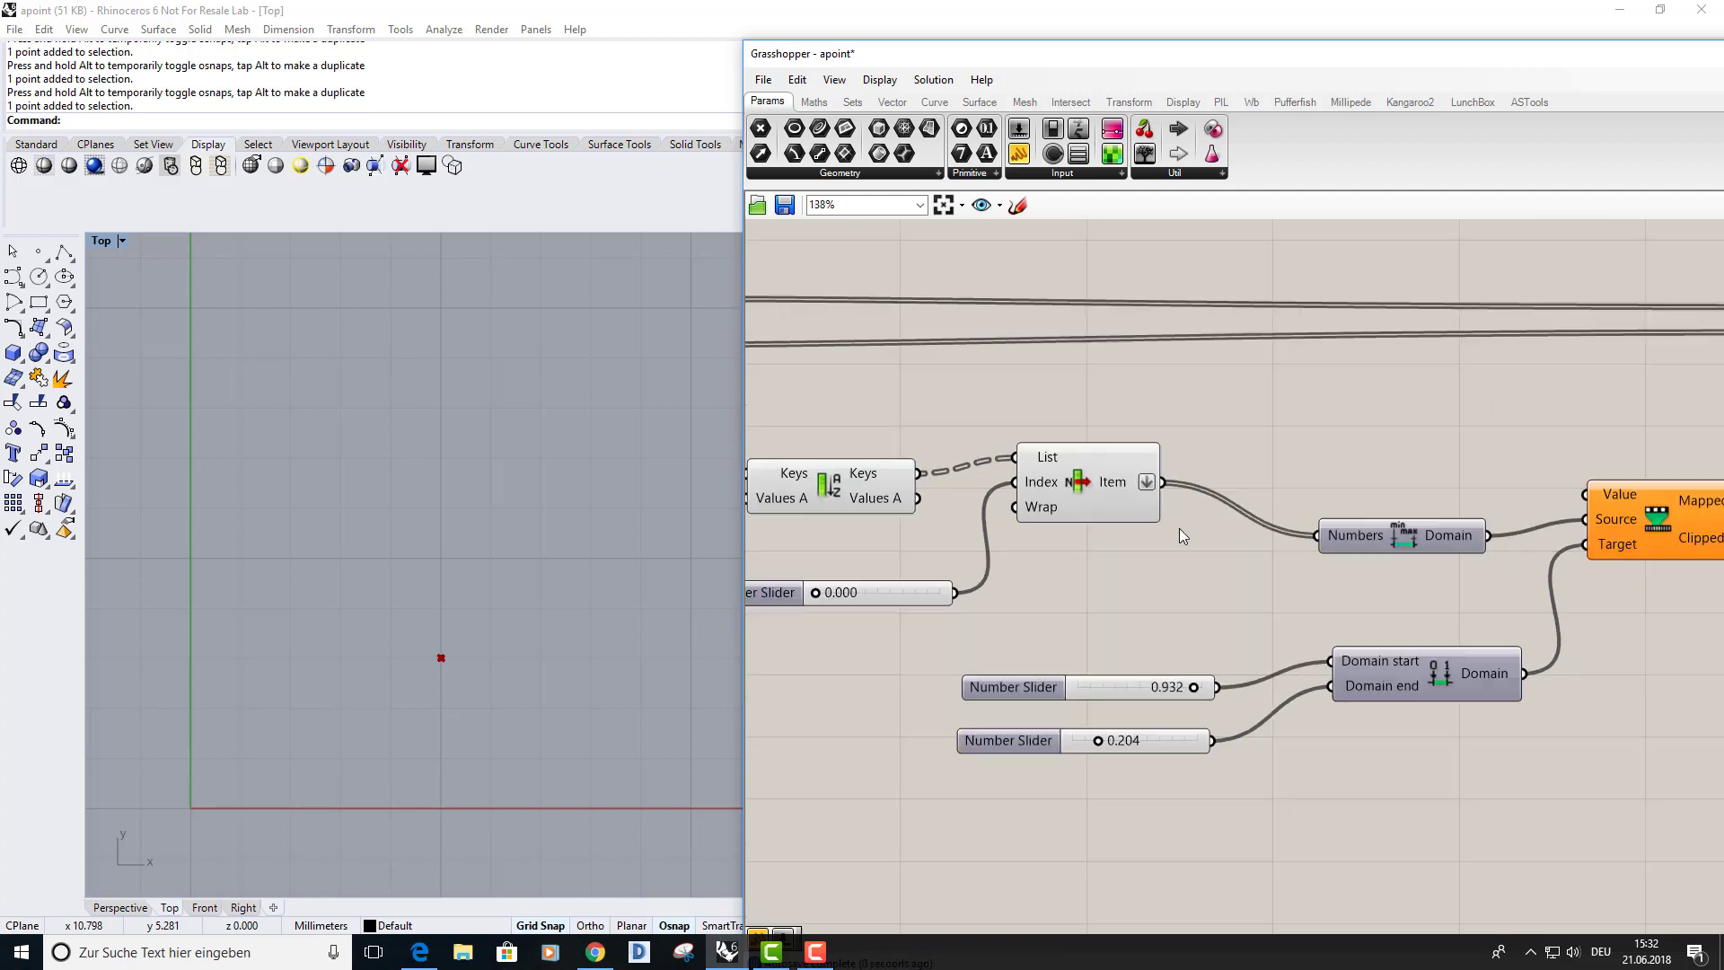
right_drag(1370, 506, 1387, 476)
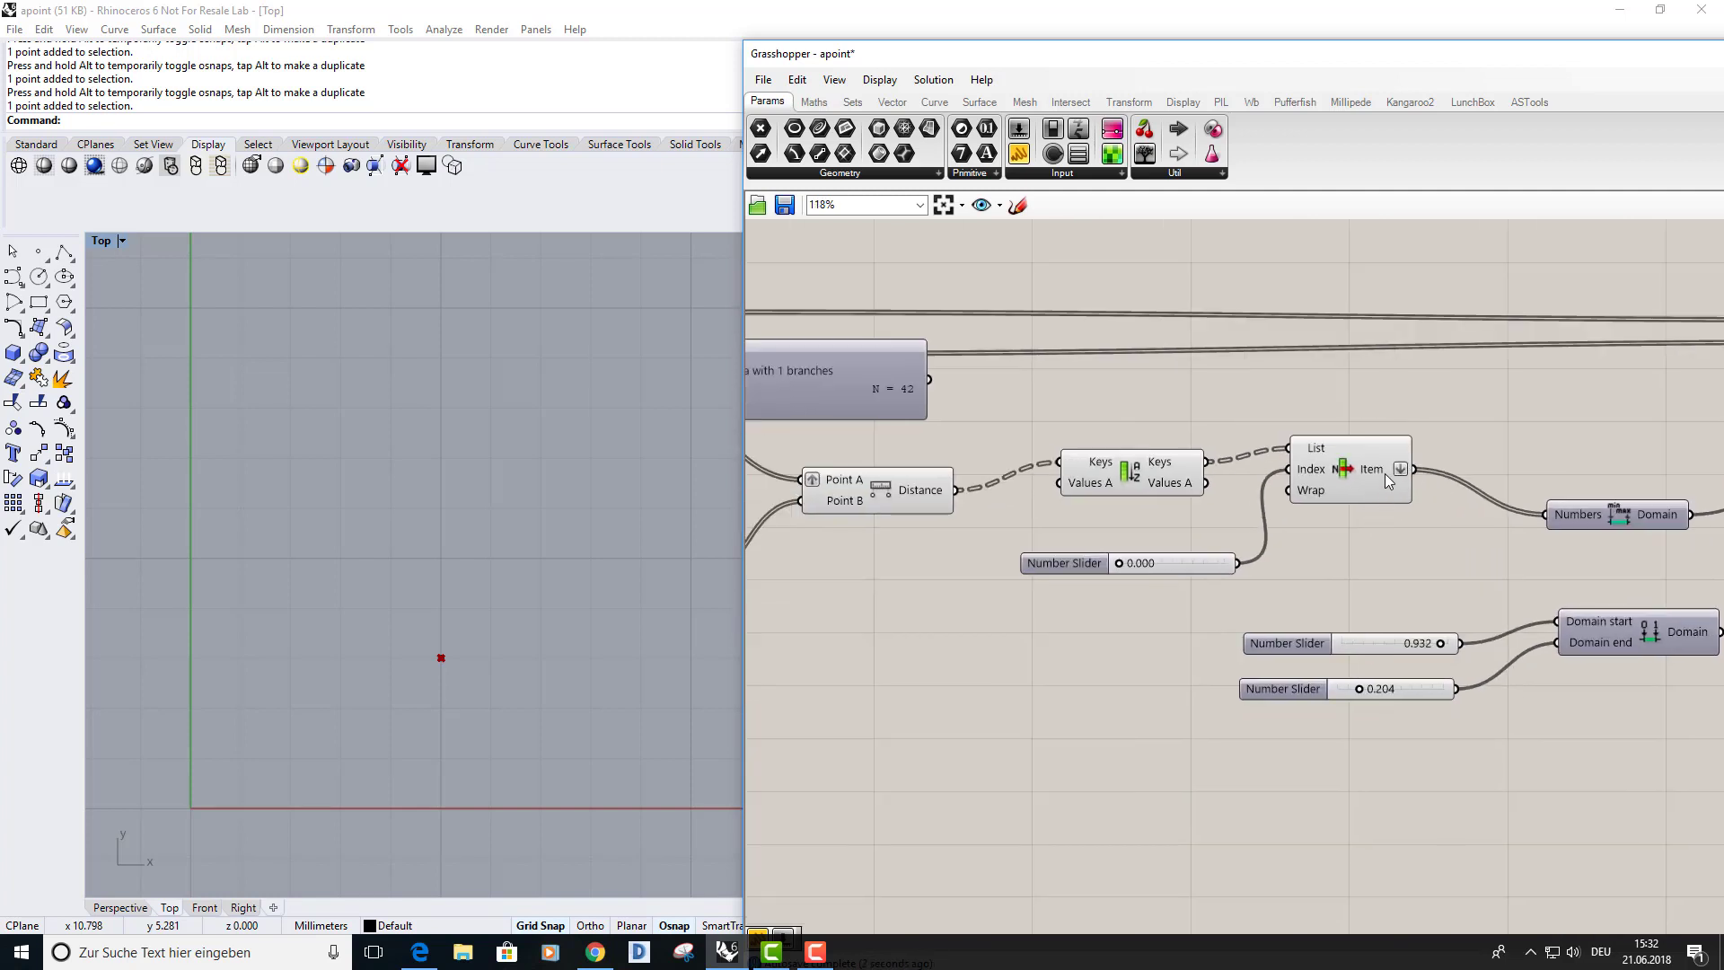
drag(1406, 464, 1672, 483)
scroll(1347, 436, down, 3)
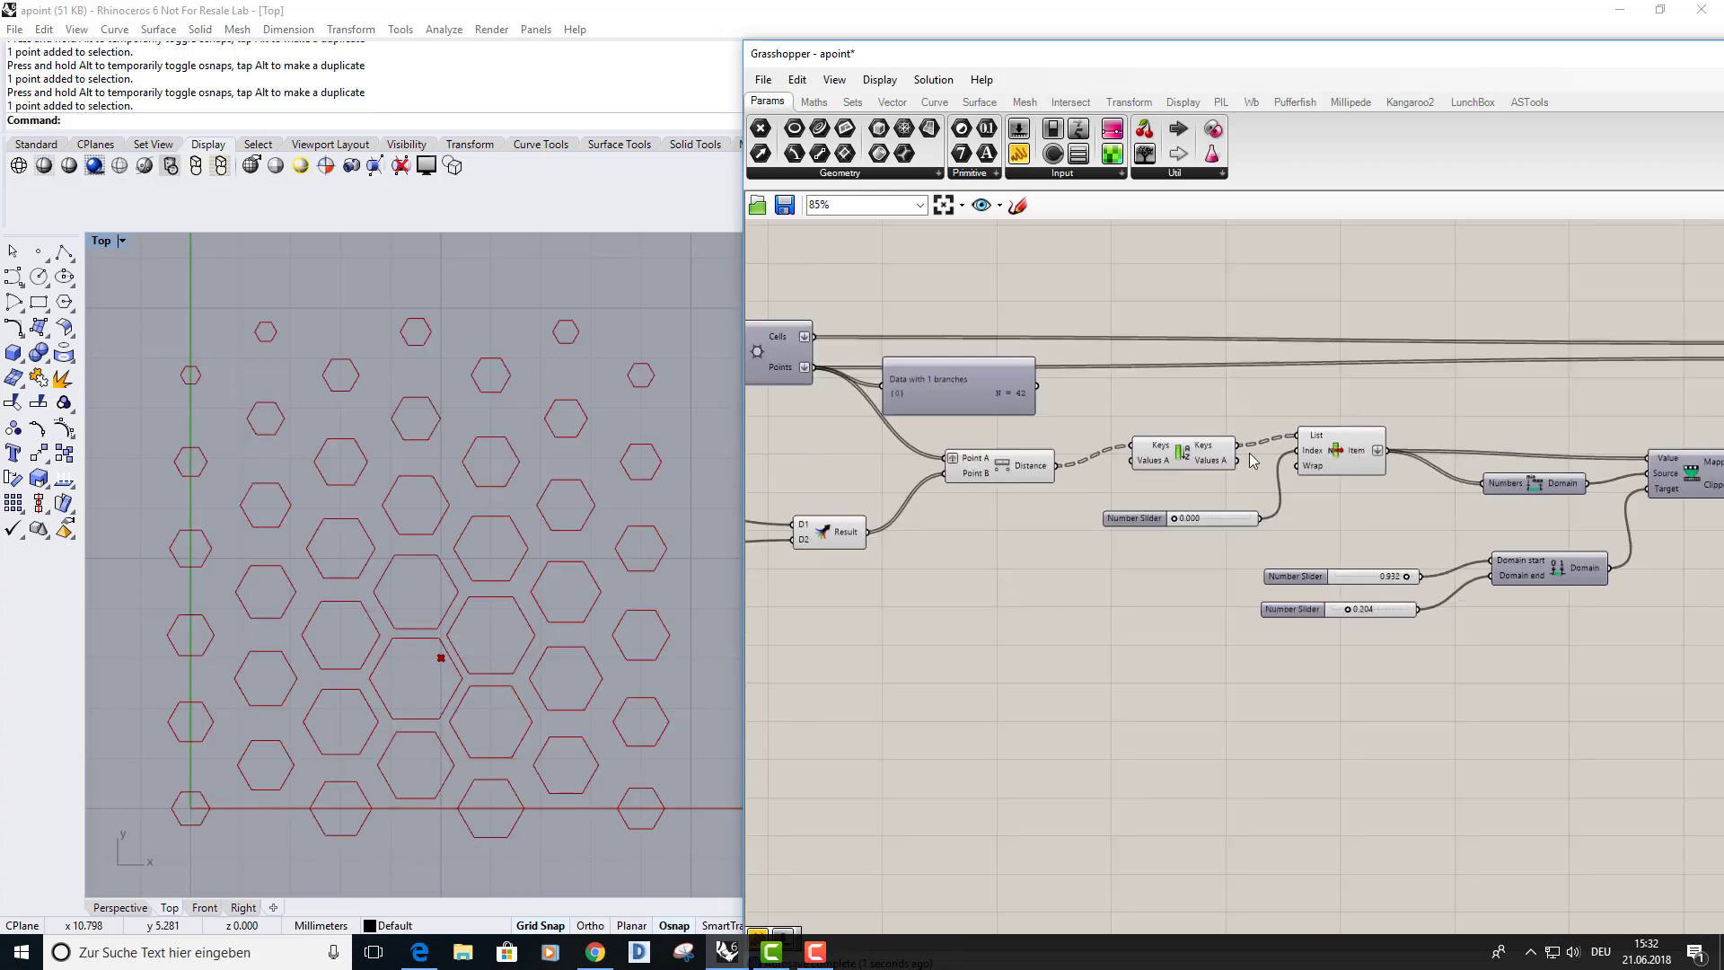
Delete the data viewer panel and return to the Hexagonal component's inputs.
right_drag(1192, 457, 1077, 450)
click(1601, 380)
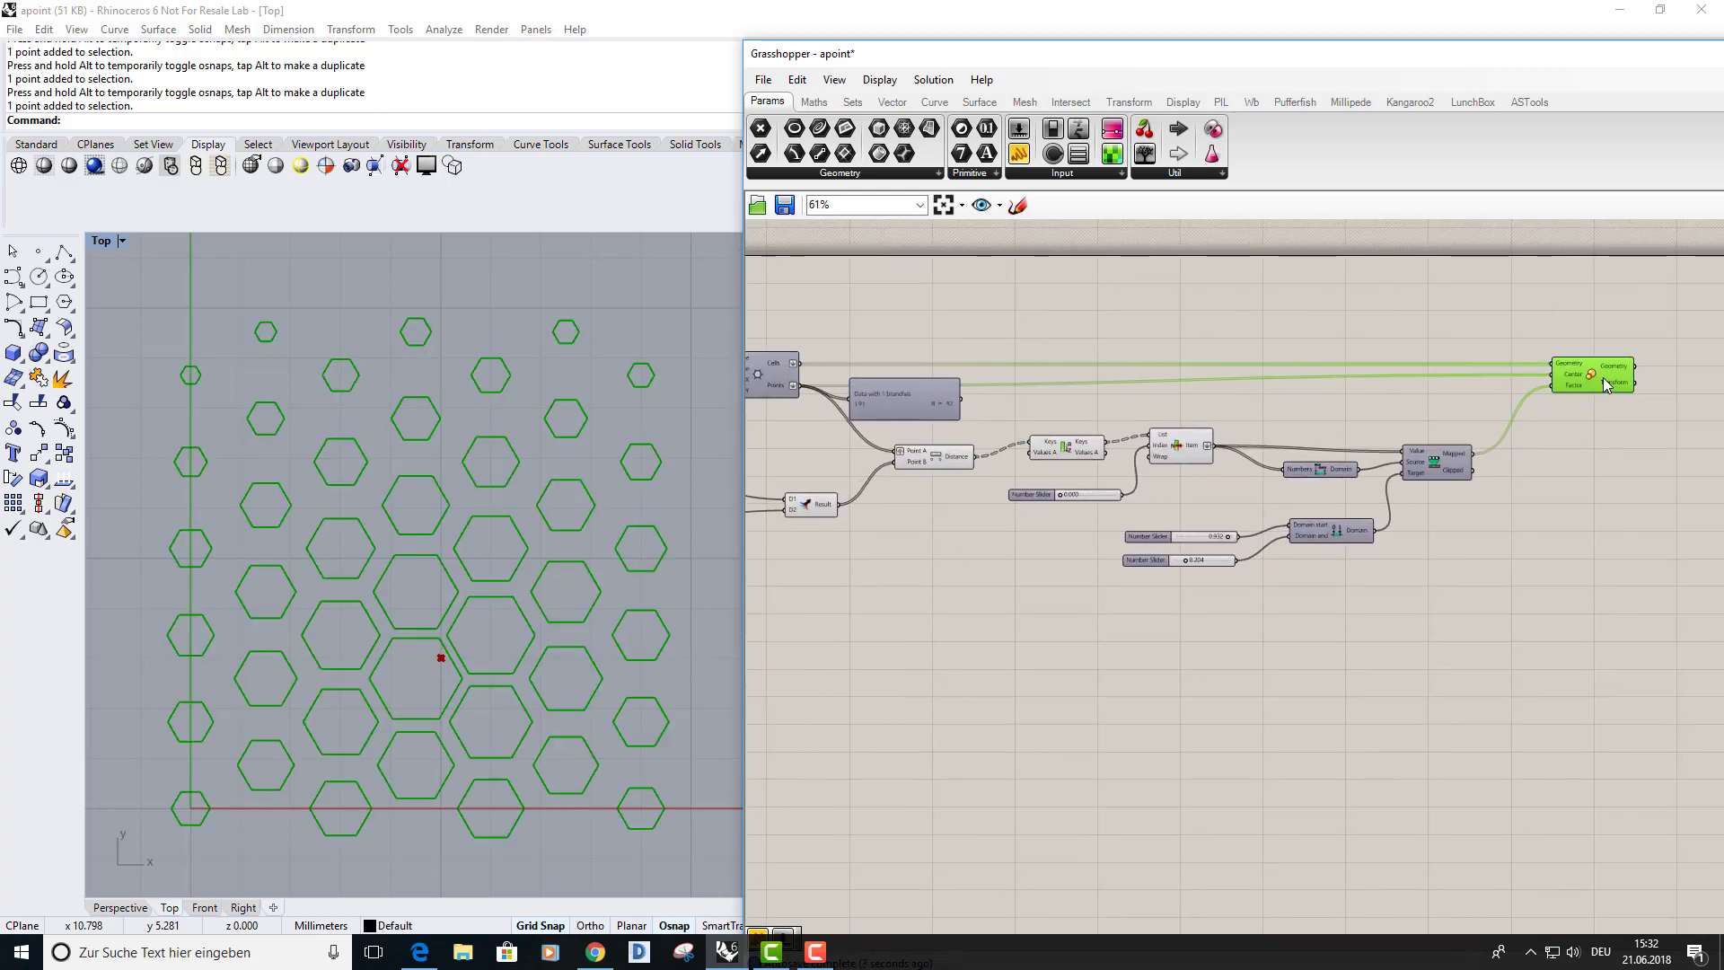
click(1346, 425)
click(923, 403)
key(Delete)
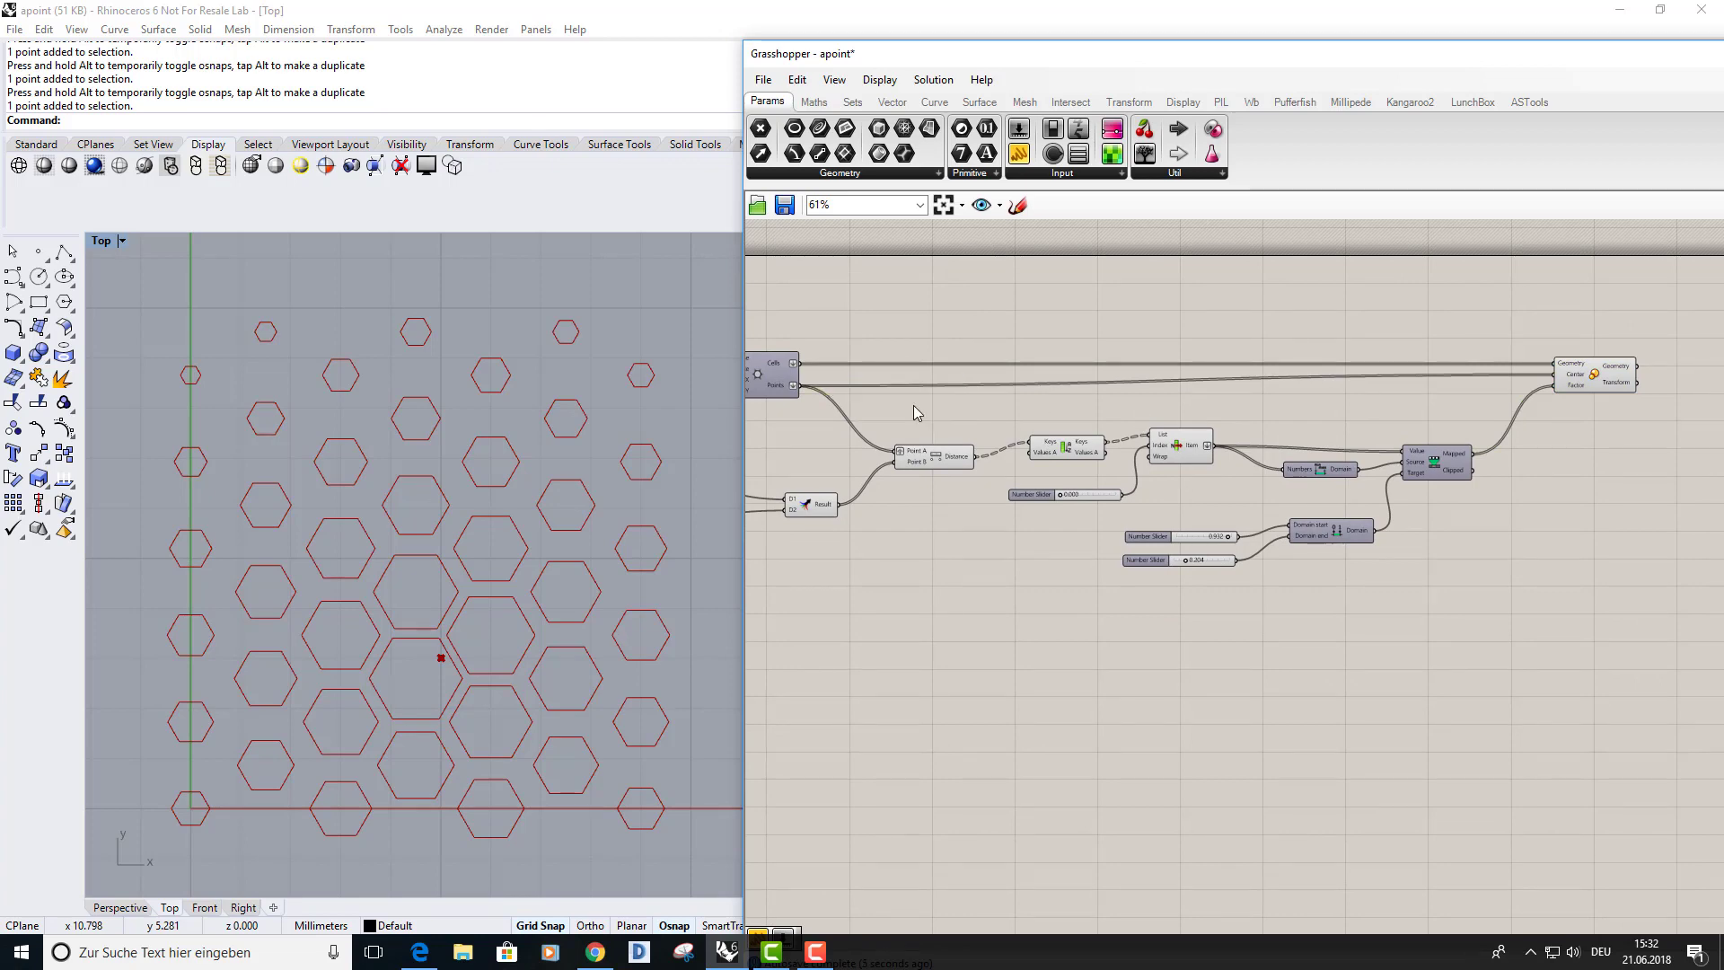
right_drag(931, 403, 950, 408)
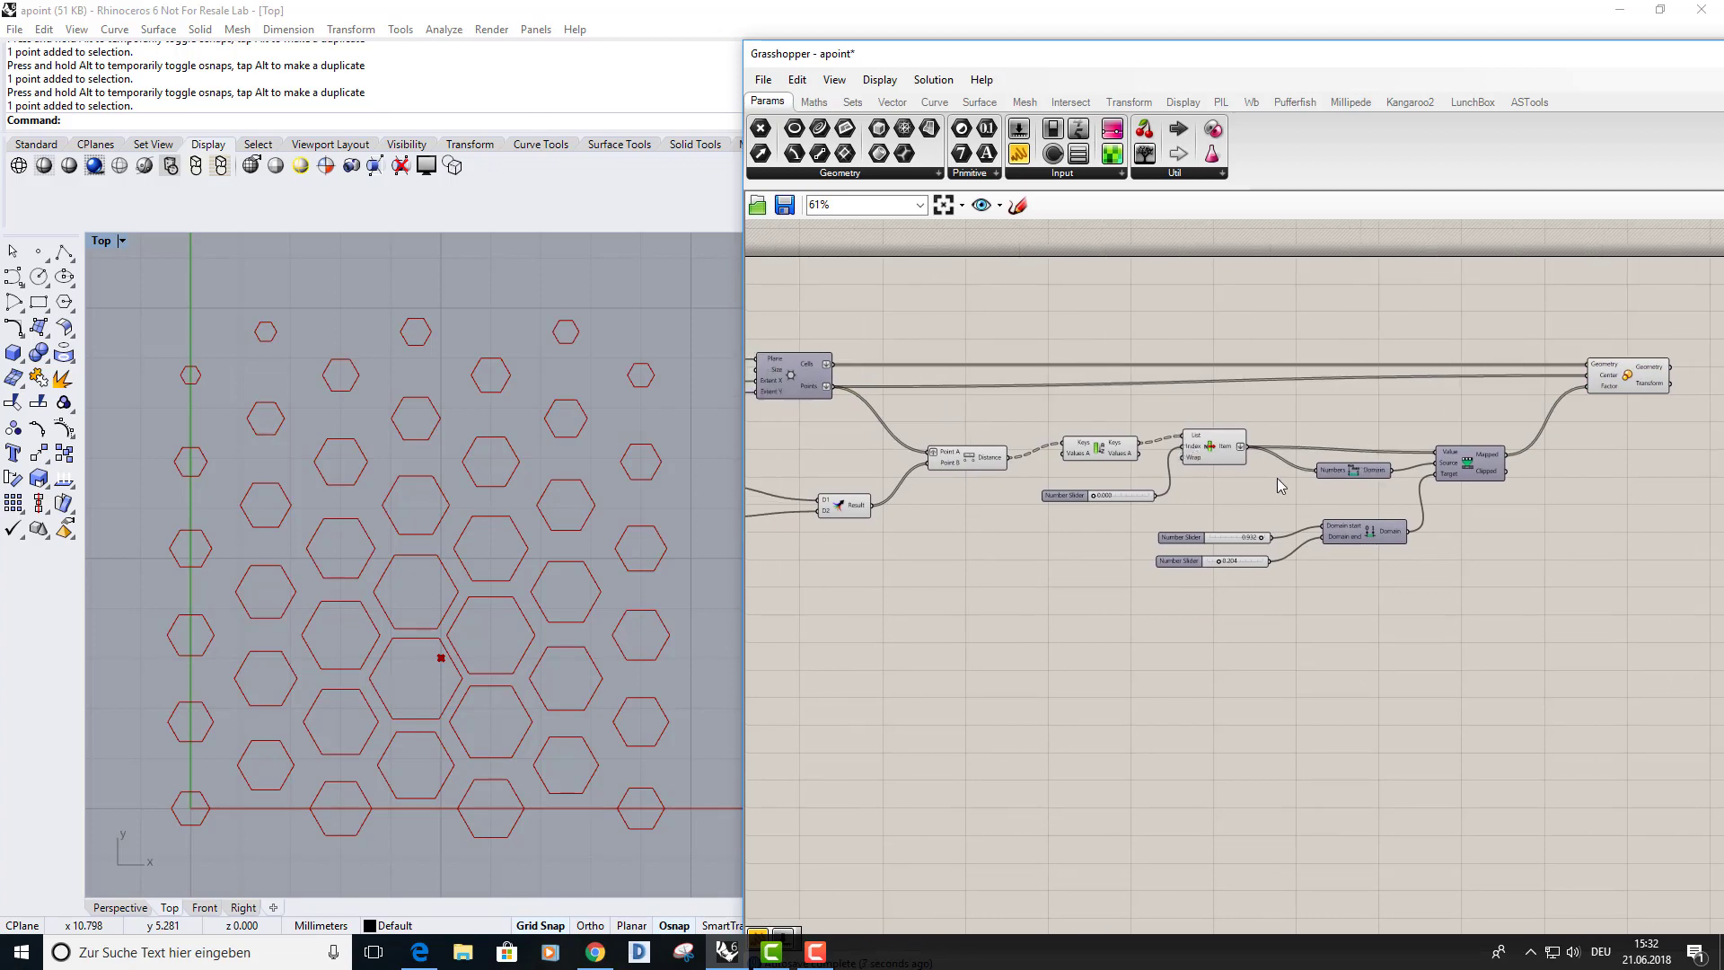
scroll(1336, 476, up, 2)
scroll(1335, 472, up, 1)
scroll(1158, 493, down, 1)
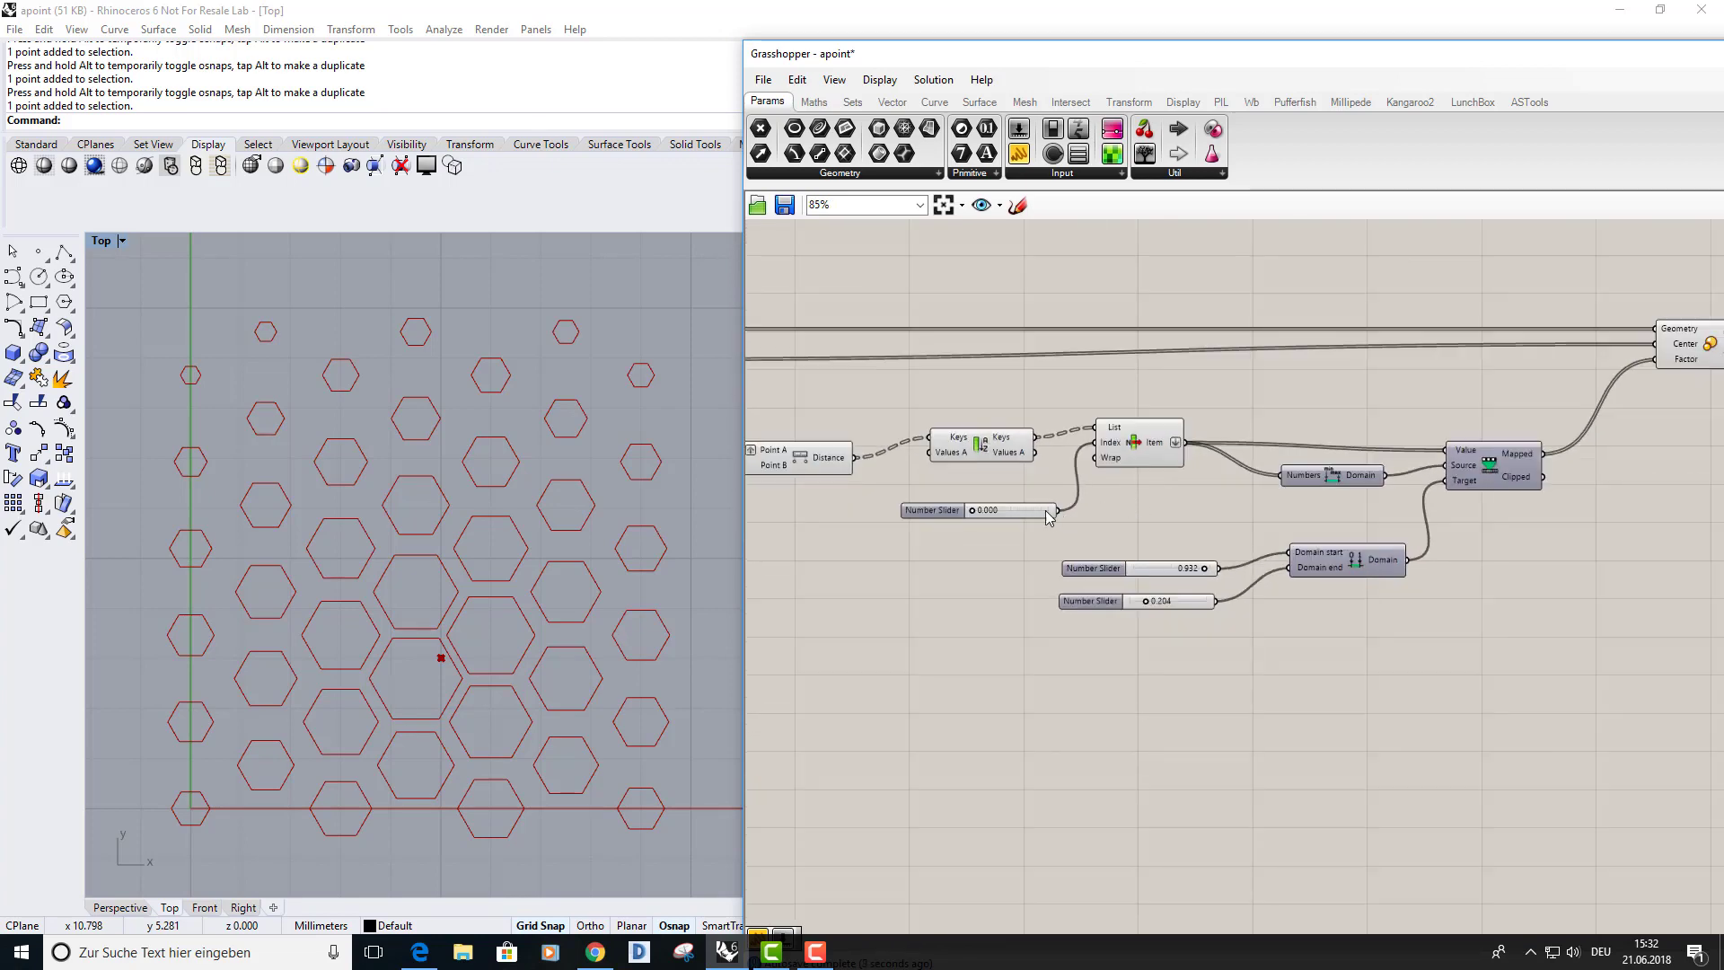
right_drag(750, 518, 1288, 542)
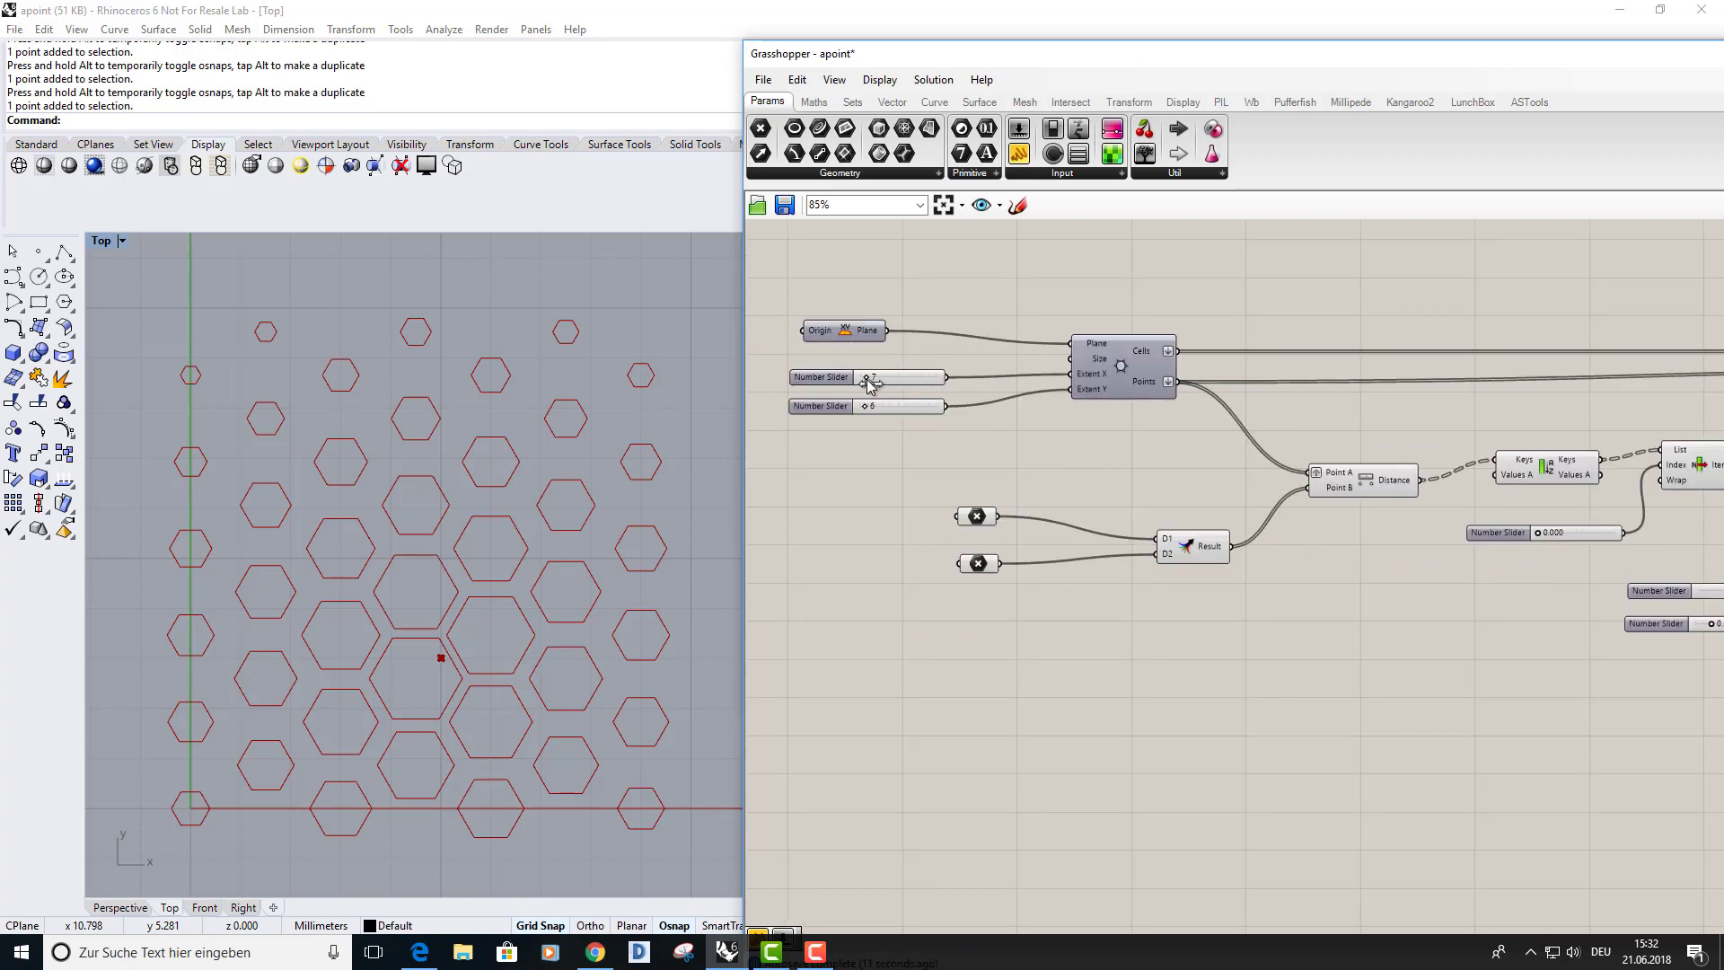
Set the hex grid's Extent X slider to 47 and Extent Y to 64.
drag(869, 378, 901, 379)
scroll(514, 479, down, 5)
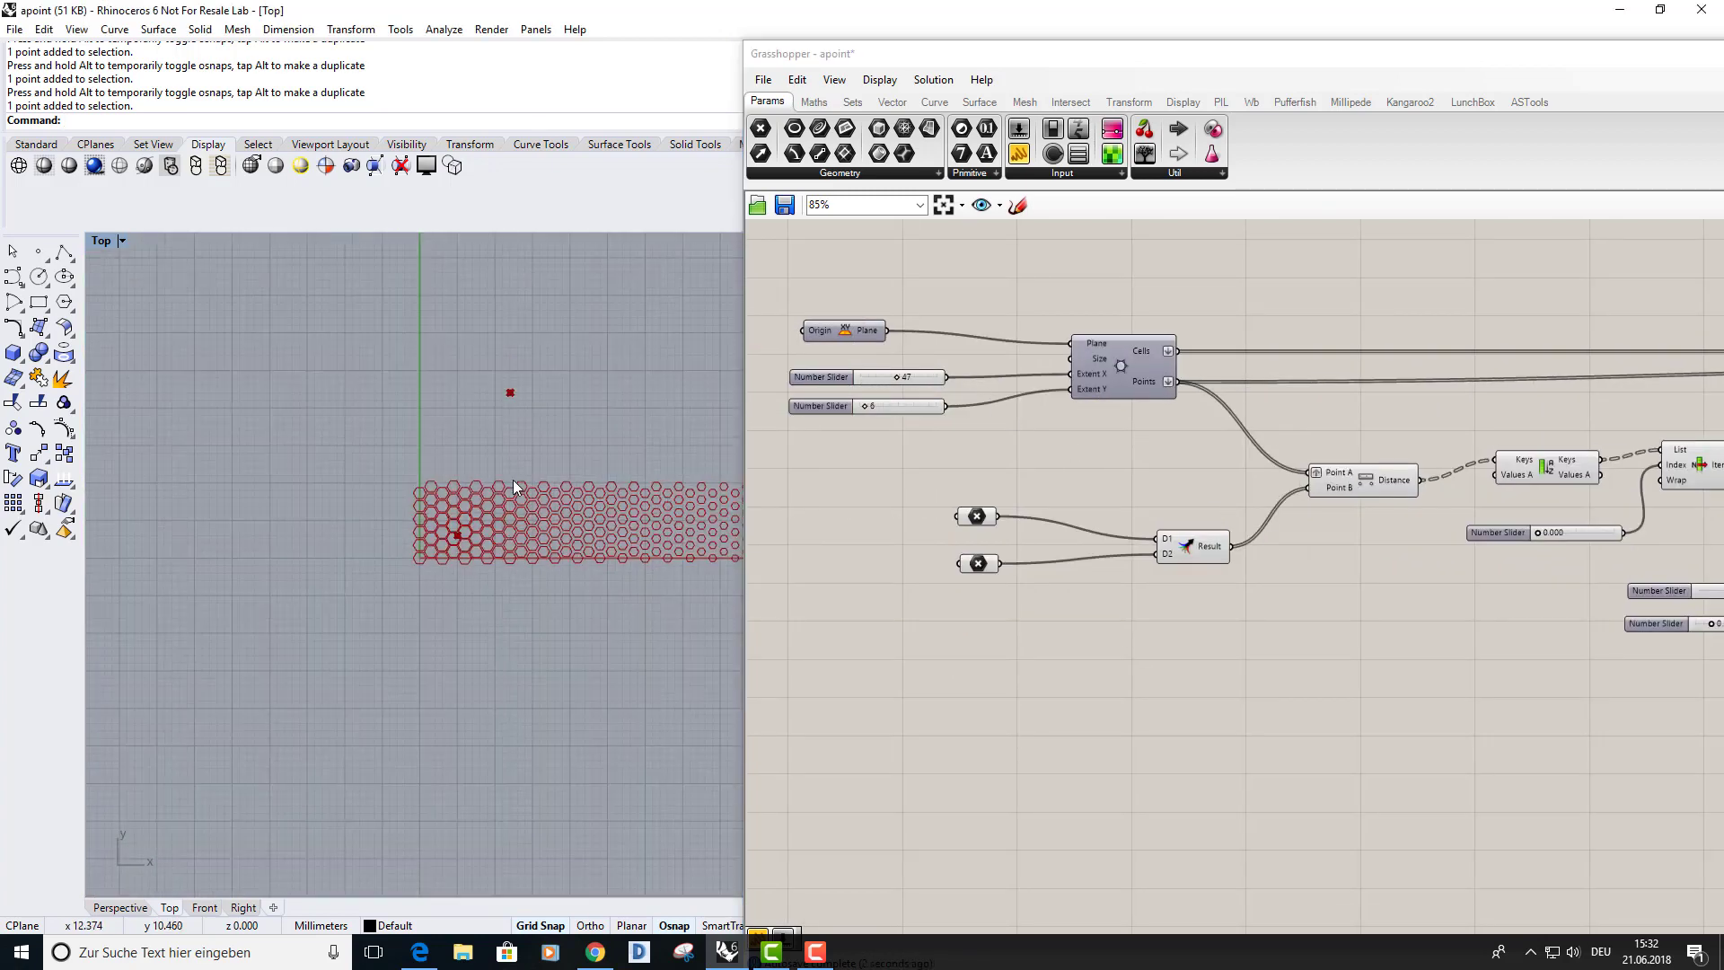
right_drag(514, 479, 369, 554)
drag(864, 402, 905, 401)
scroll(442, 404, down, 2)
right_drag(440, 399, 310, 533)
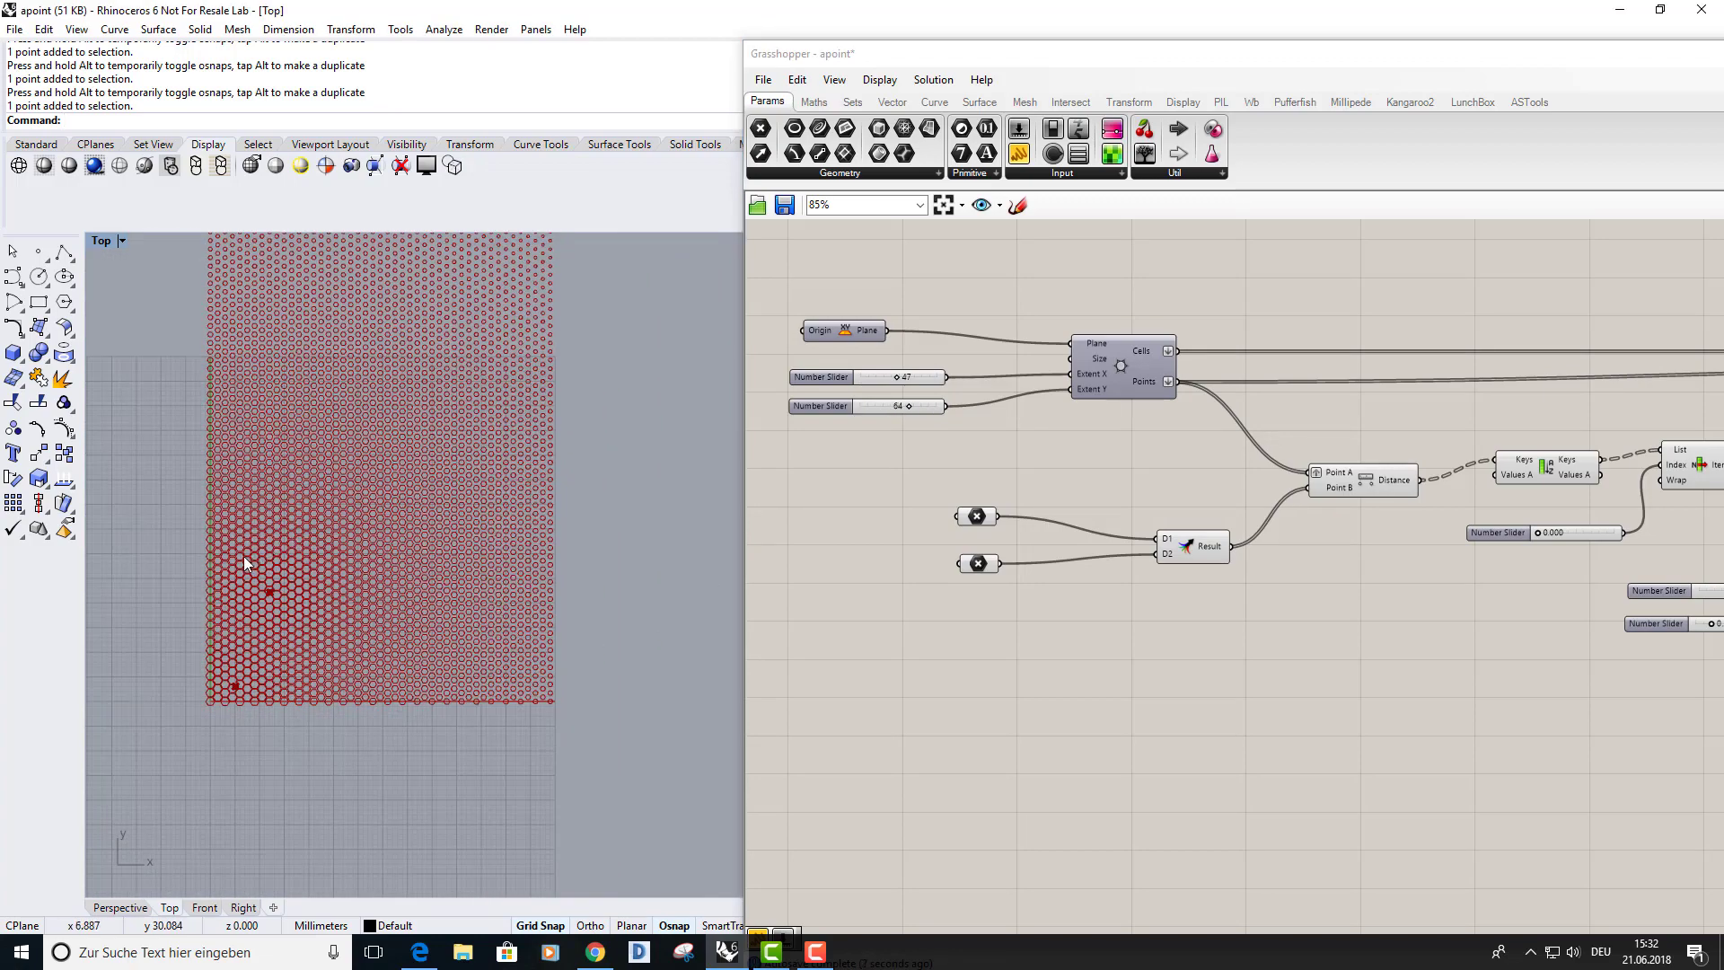
Move both attractor points up and right inside the enlarged grid in Rhino.
click(269, 593)
drag(270, 591, 477, 363)
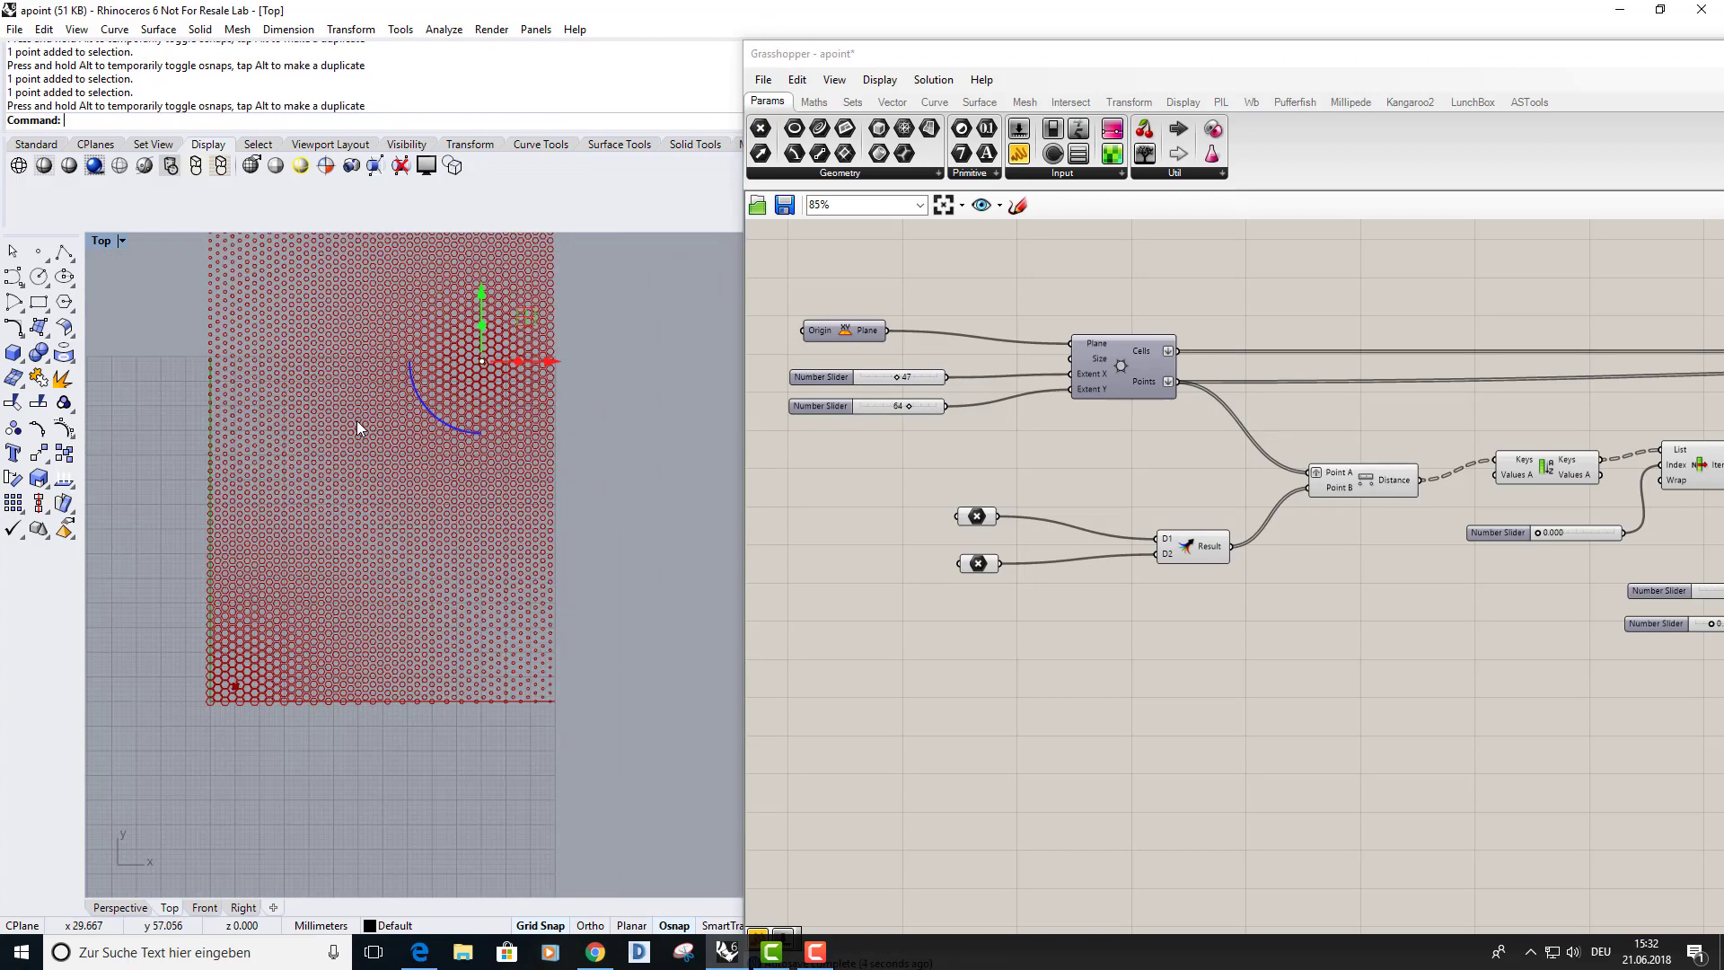
right_drag(357, 420, 443, 531)
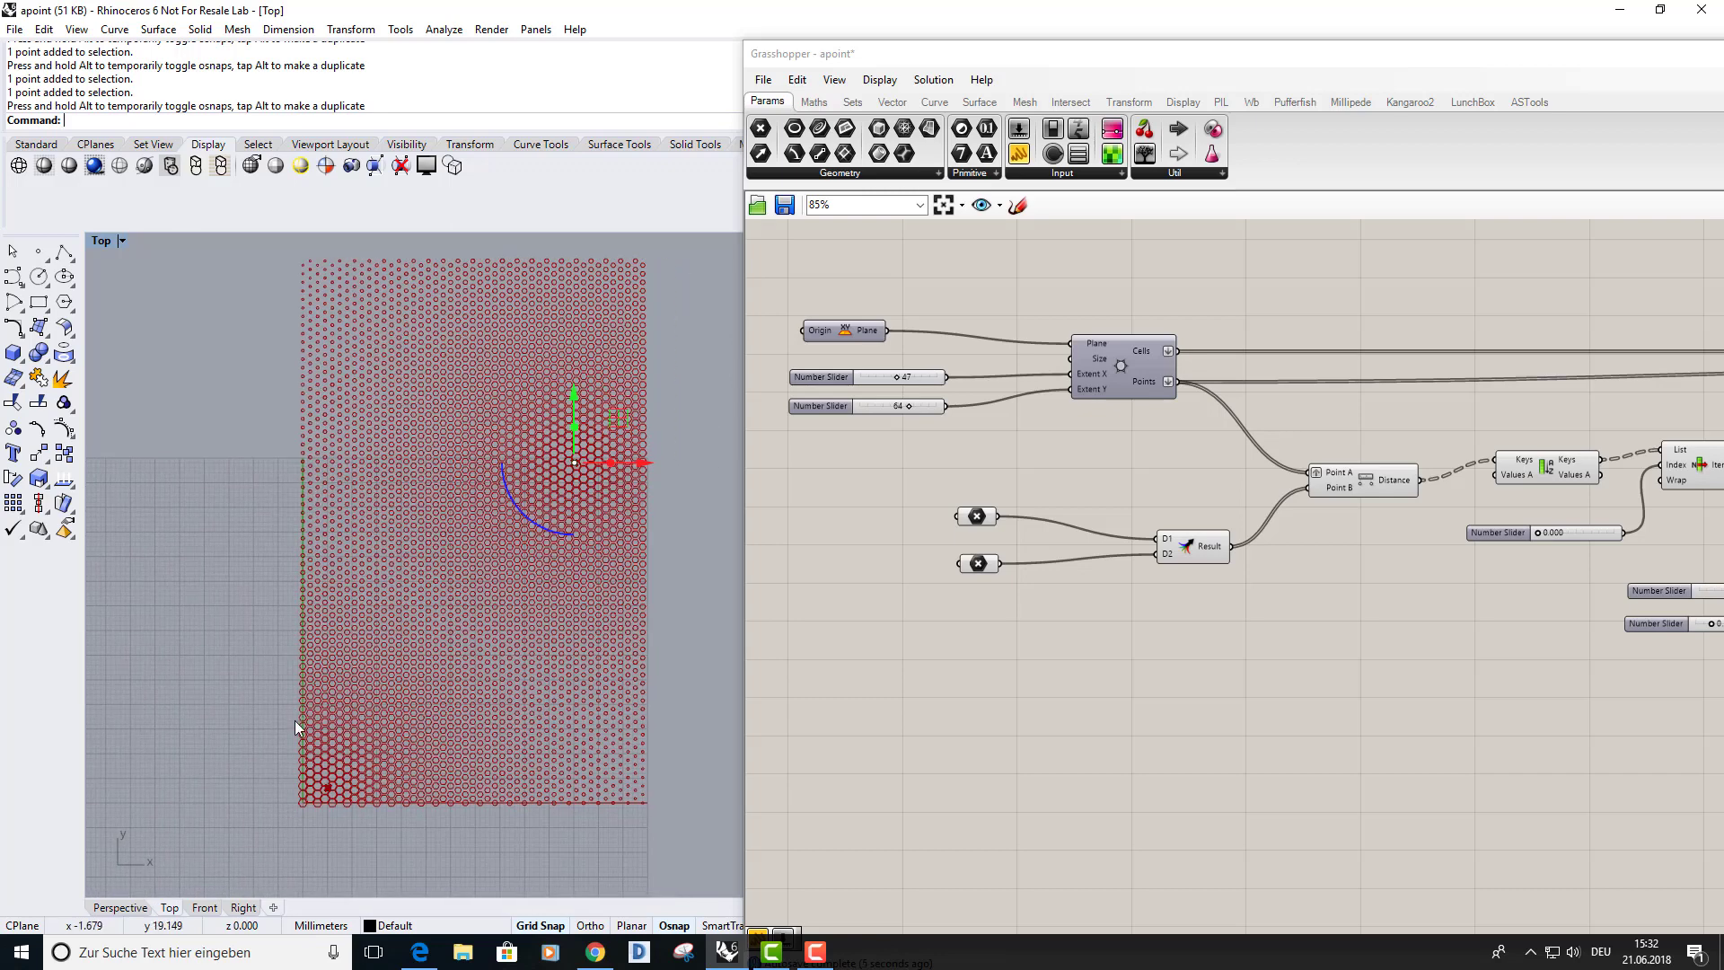
click(327, 788)
drag(373, 743, 447, 702)
click(208, 573)
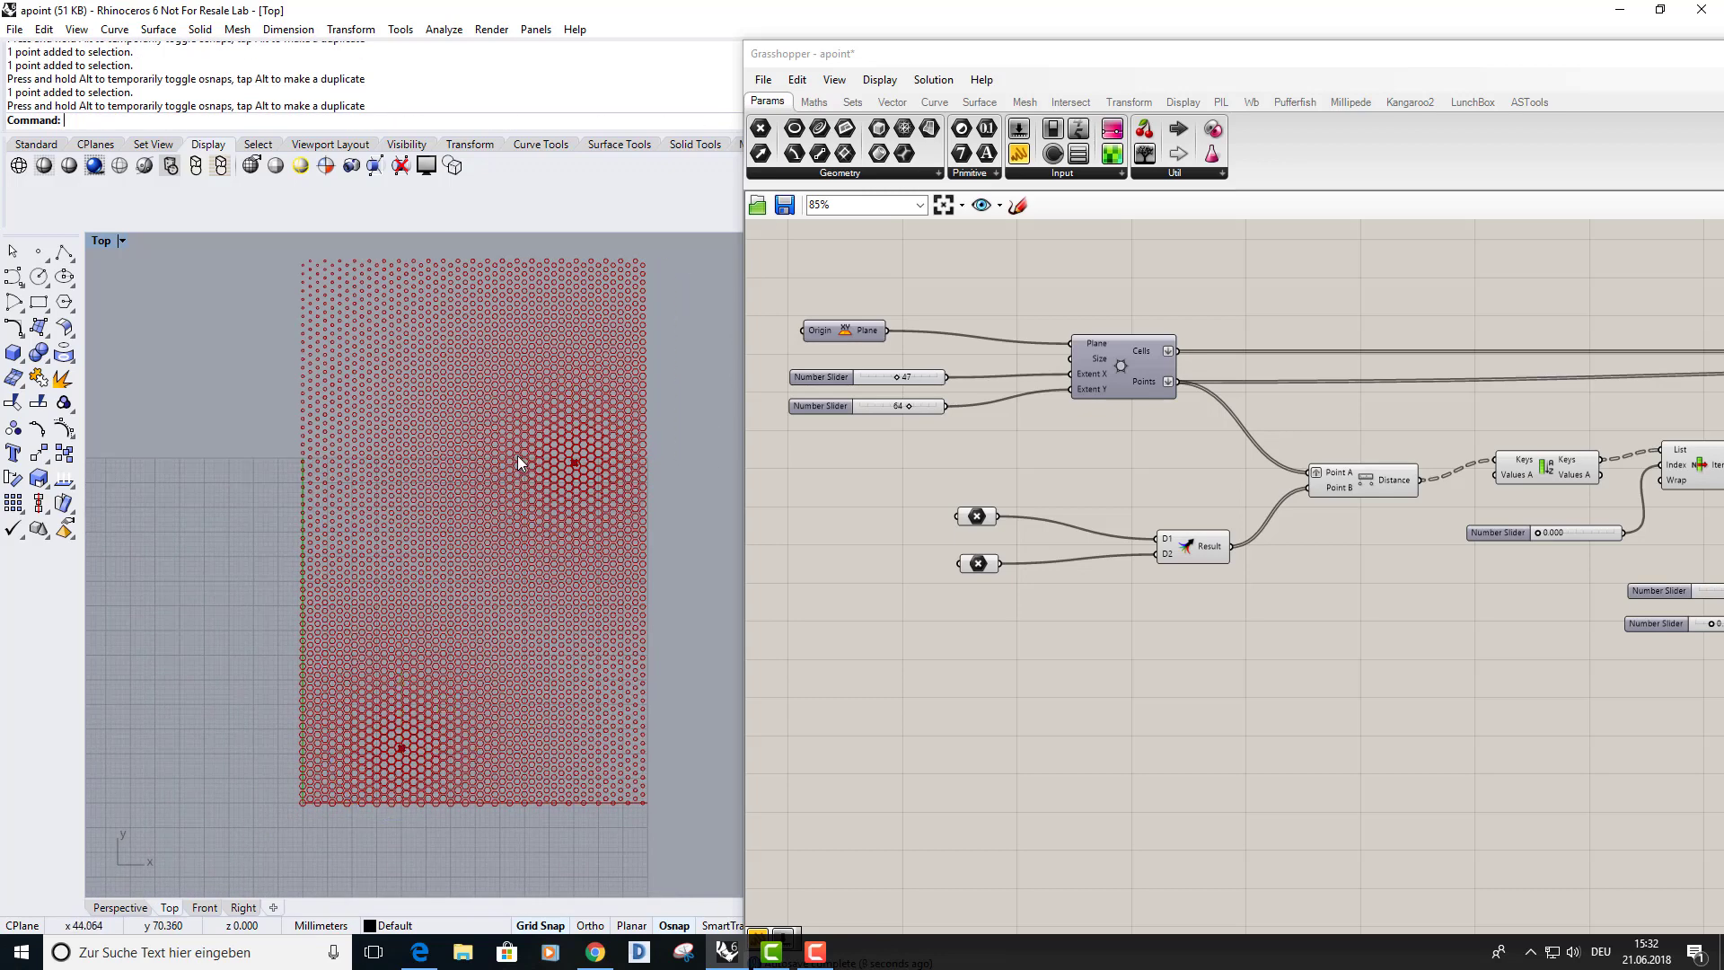
scroll(1173, 560, up, 8)
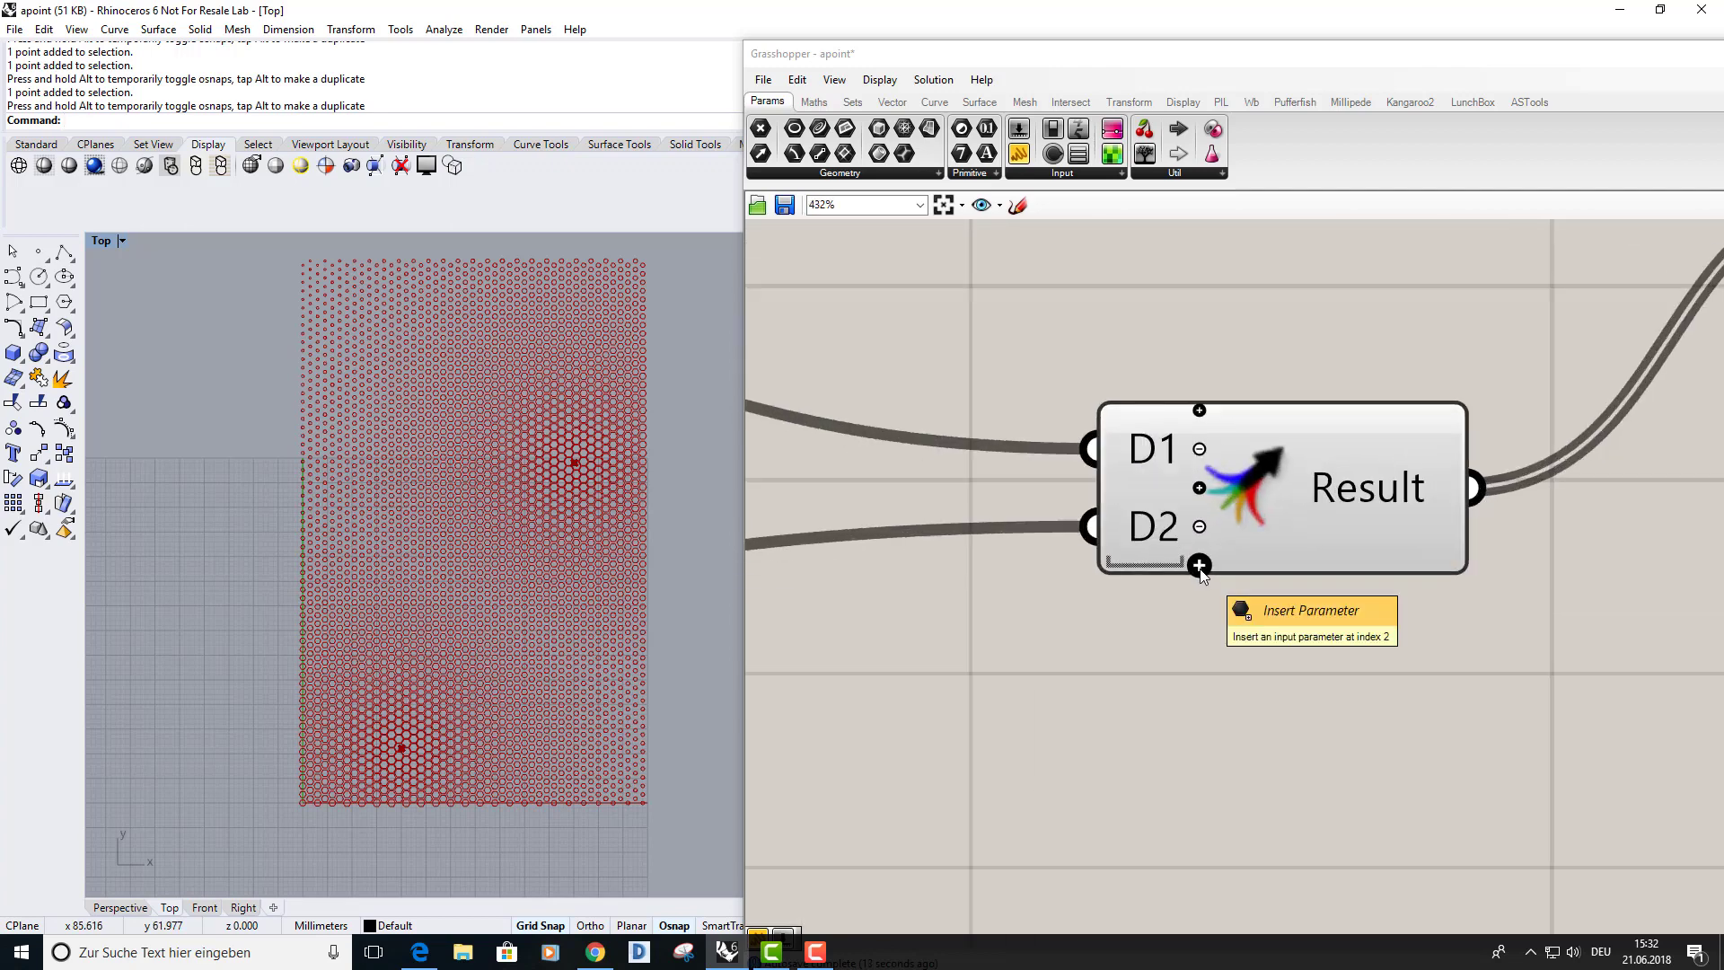
Add a D3 input to Merge and place a new Point parameter via 'poi' search.
scroll(1201, 572, up, 2)
click(1200, 564)
scroll(1119, 570, down, 6)
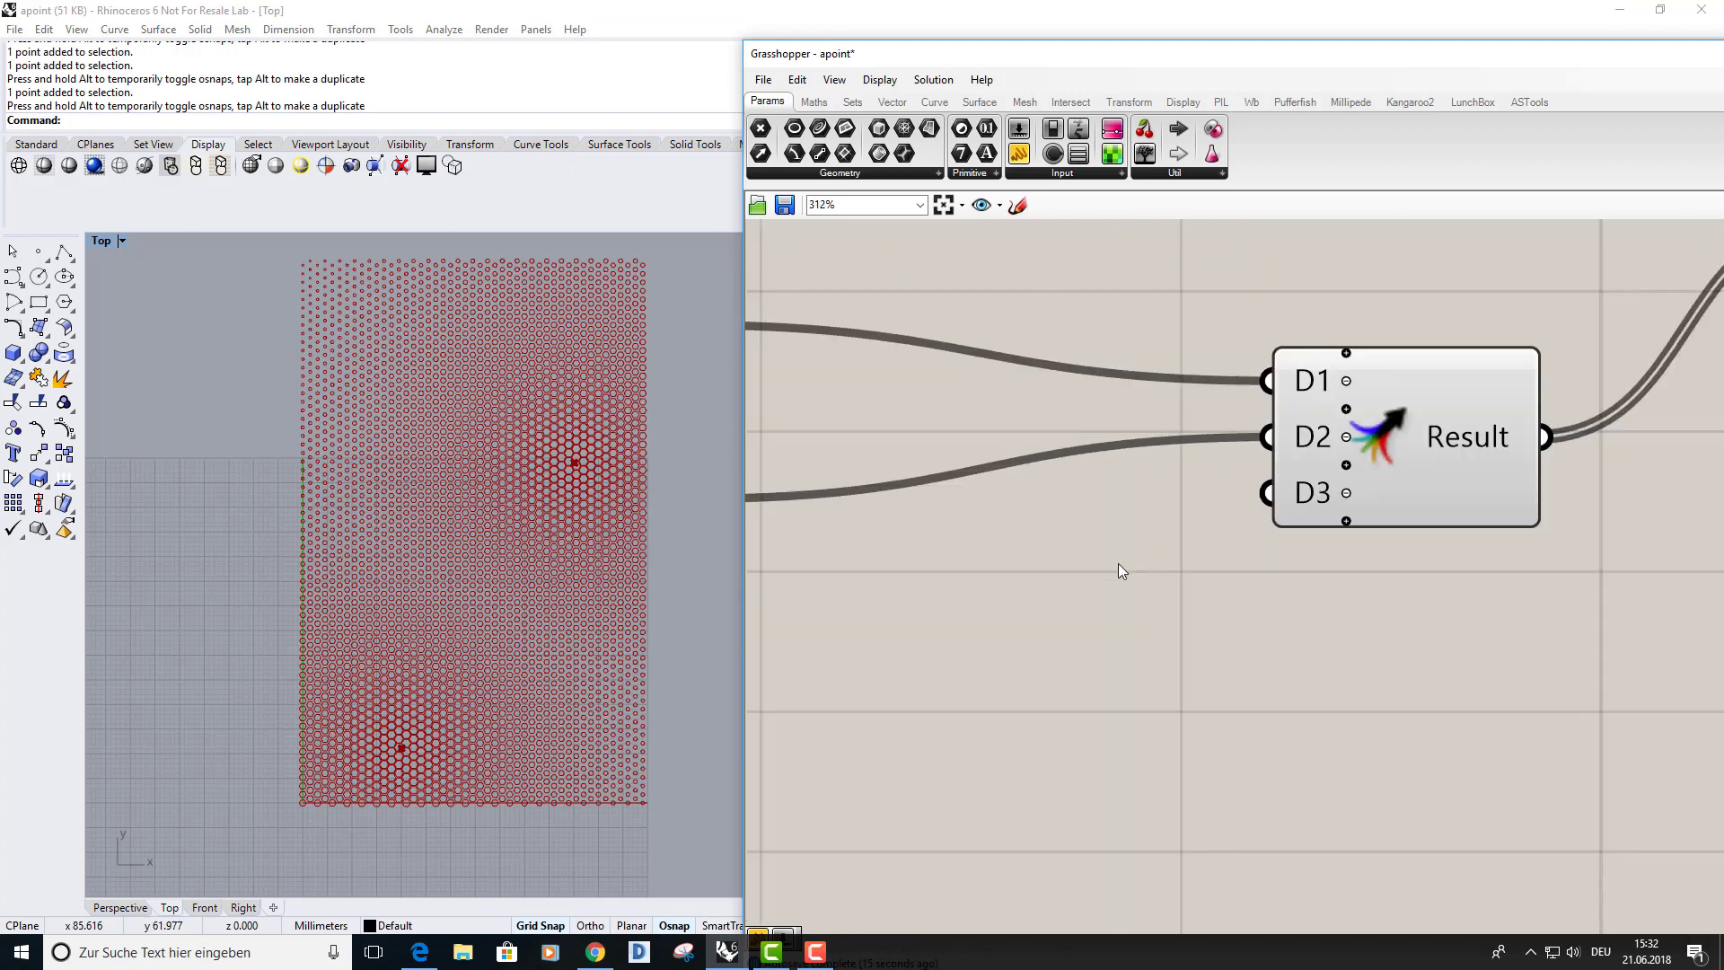
mouse_move(1224, 512)
right_down()
mouse_move(1207, 493)
mouse_move(1221, 484)
right_up()
double_click(1085, 547)
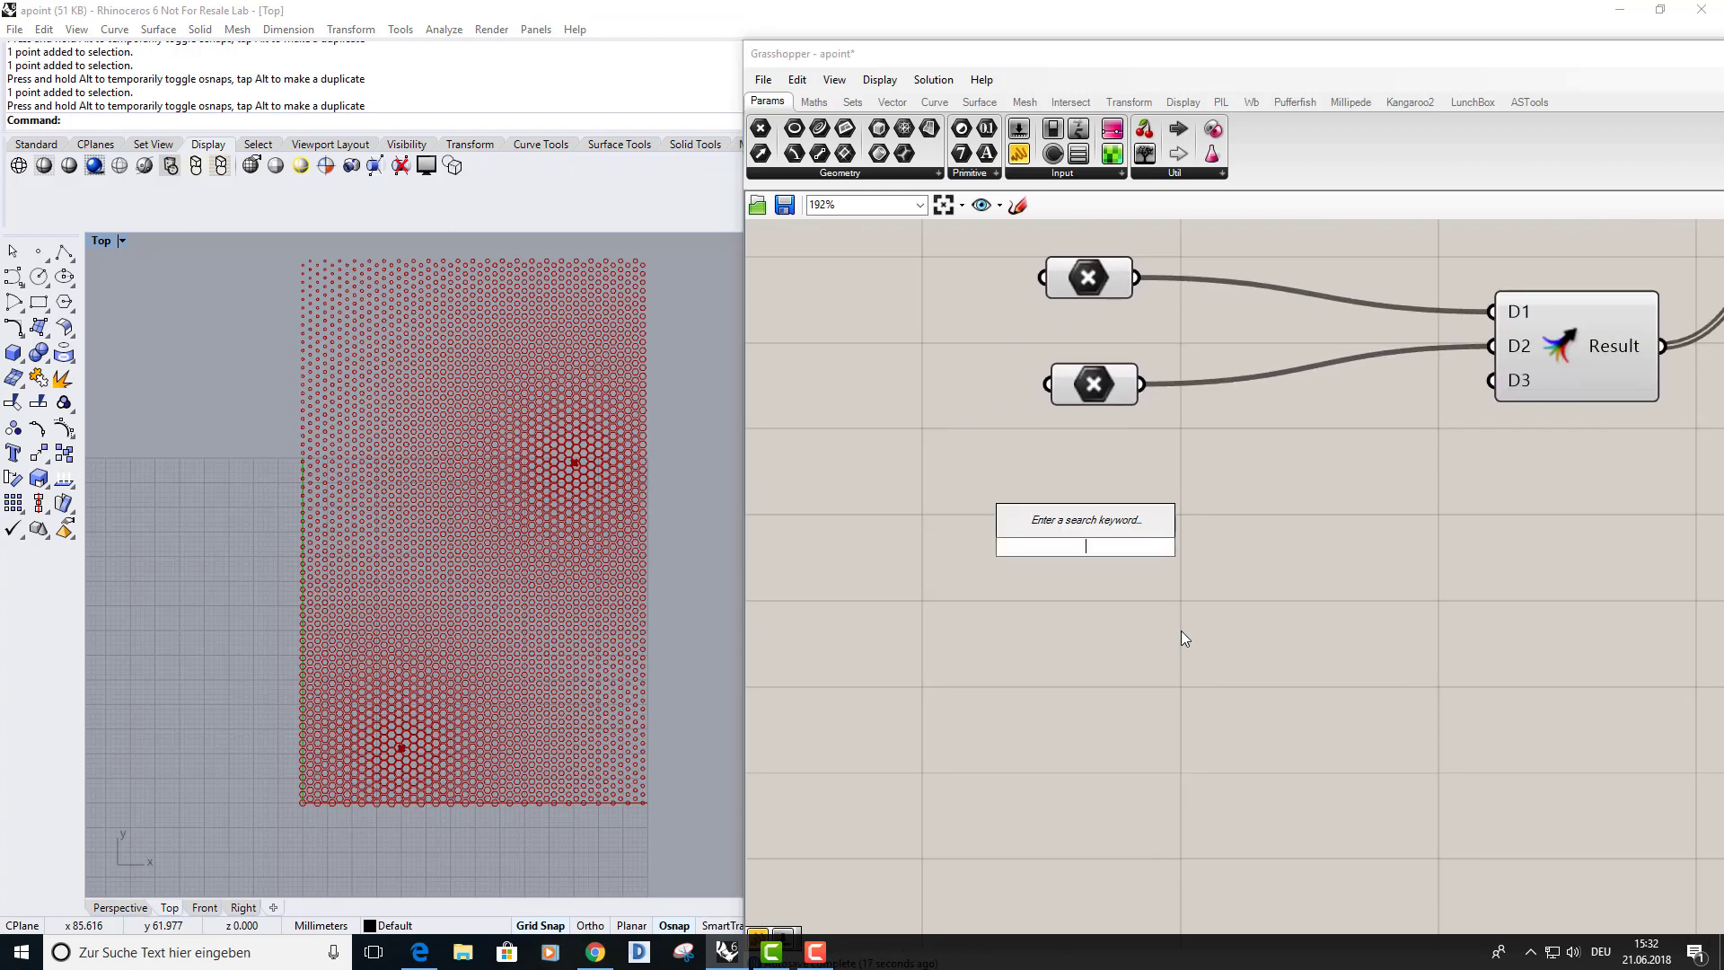
text(poin)
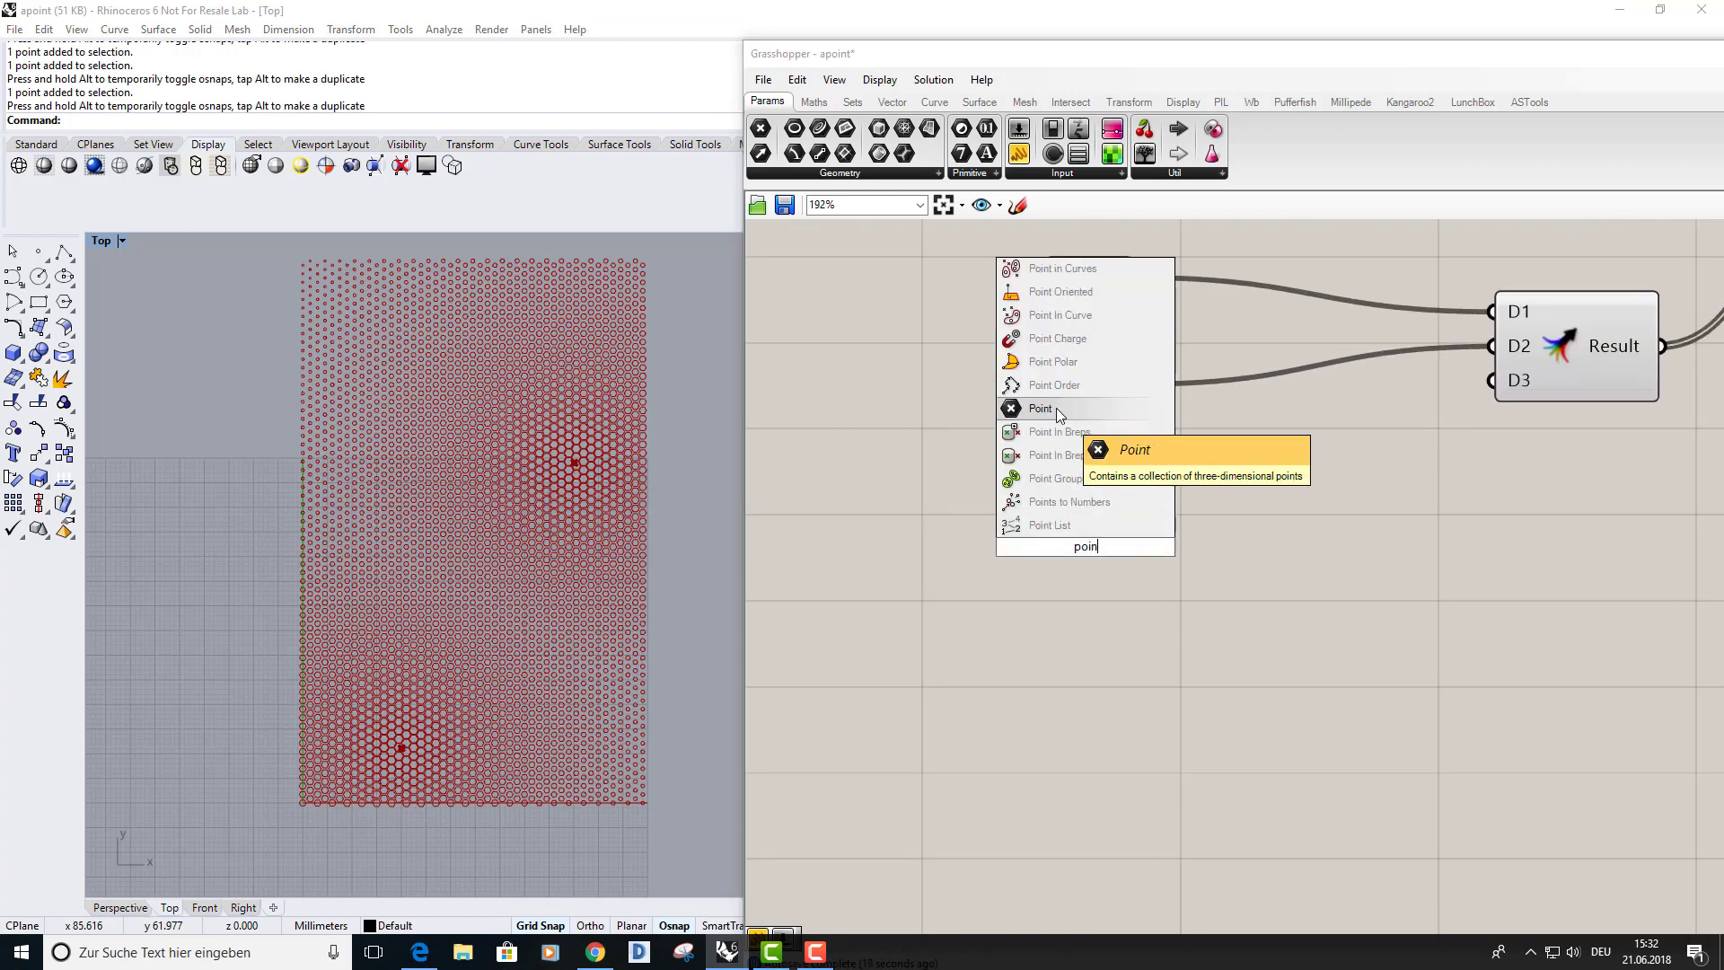
click(1046, 454)
drag(1097, 561, 1082, 560)
click(981, 570)
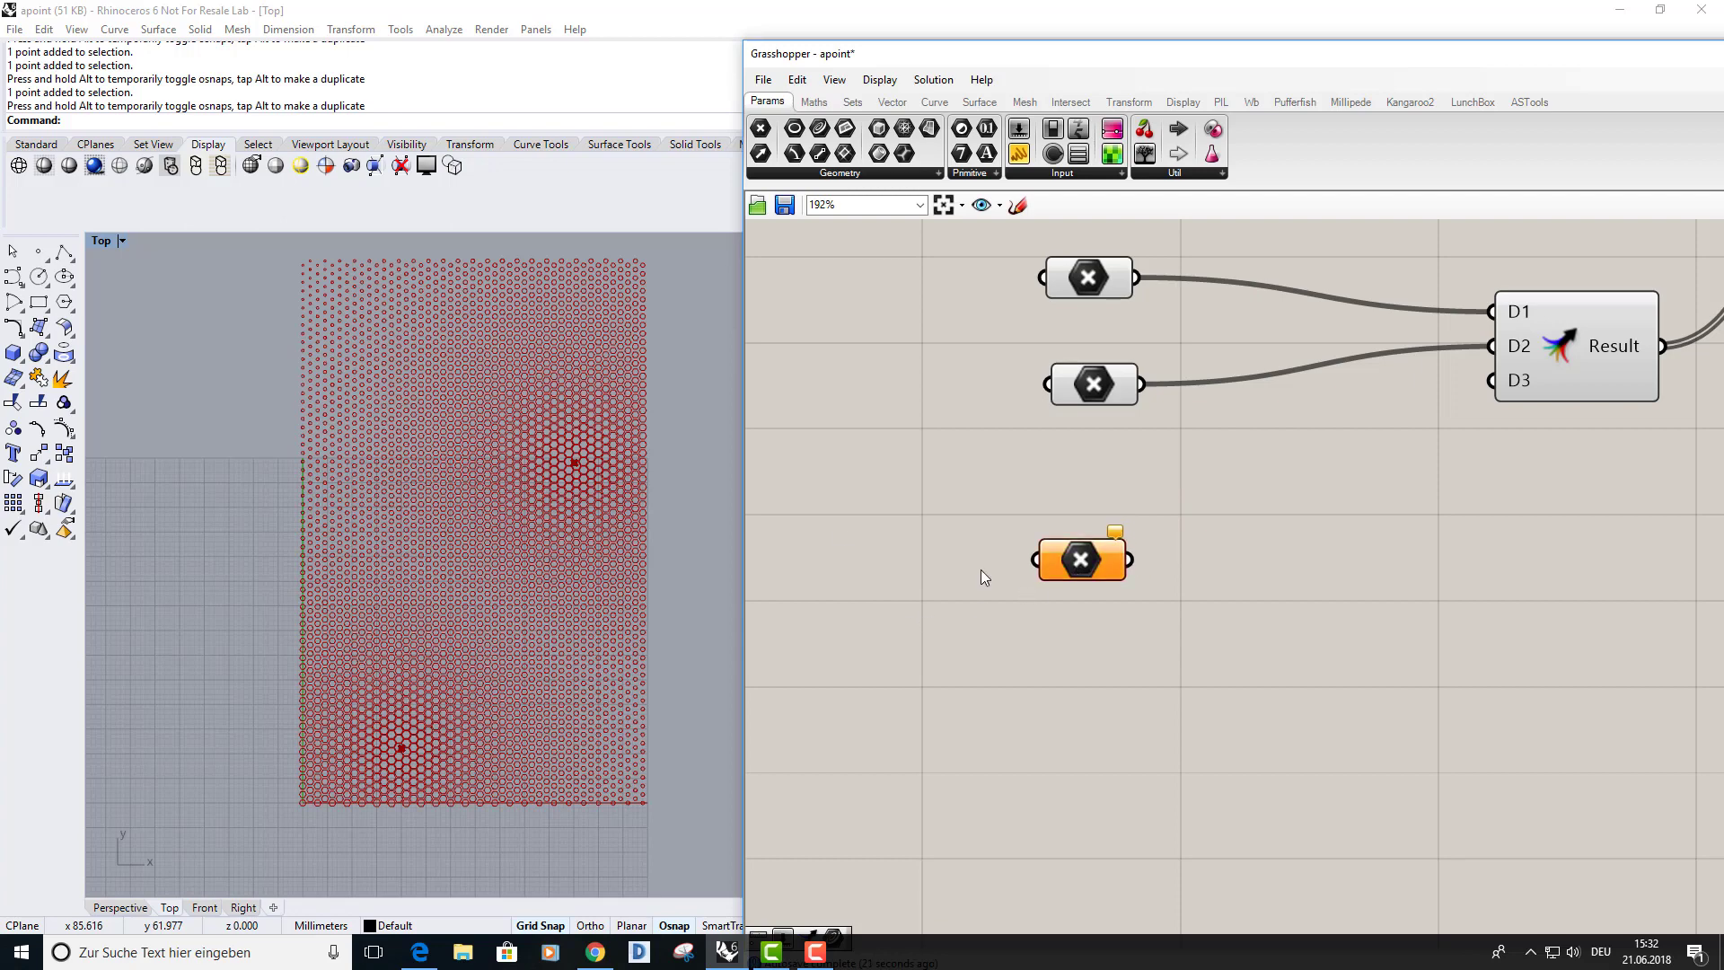
Place a new point in Rhino near the grid's top-left.
click(38, 254)
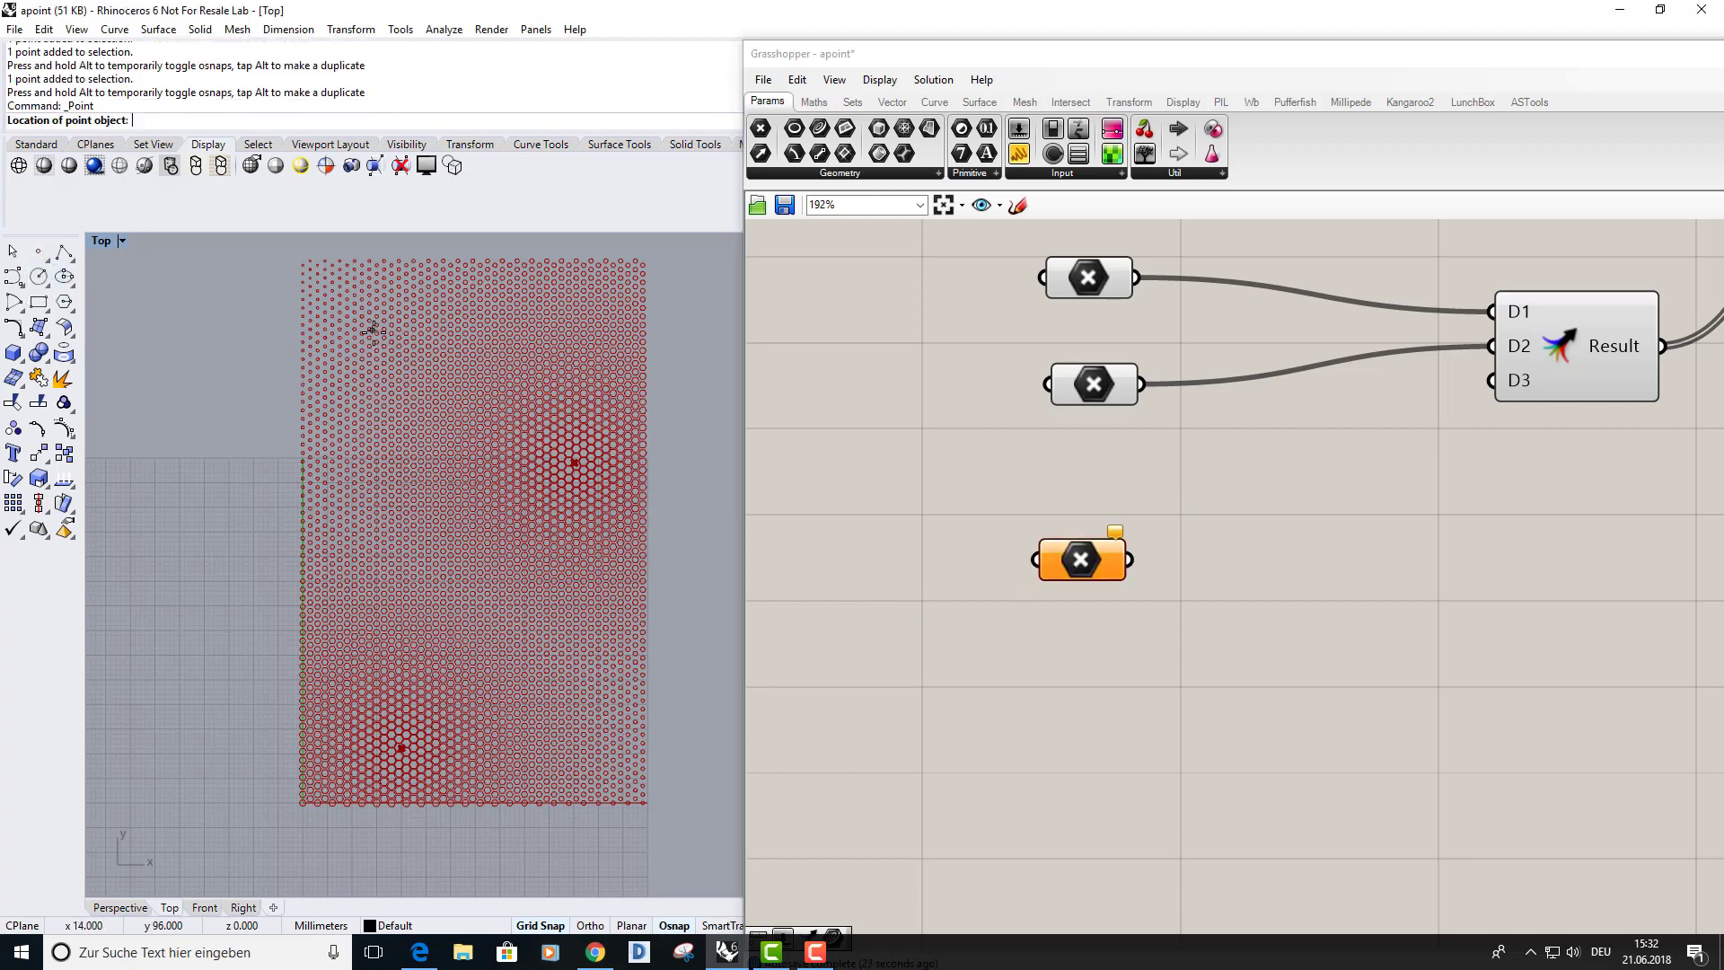
click(367, 330)
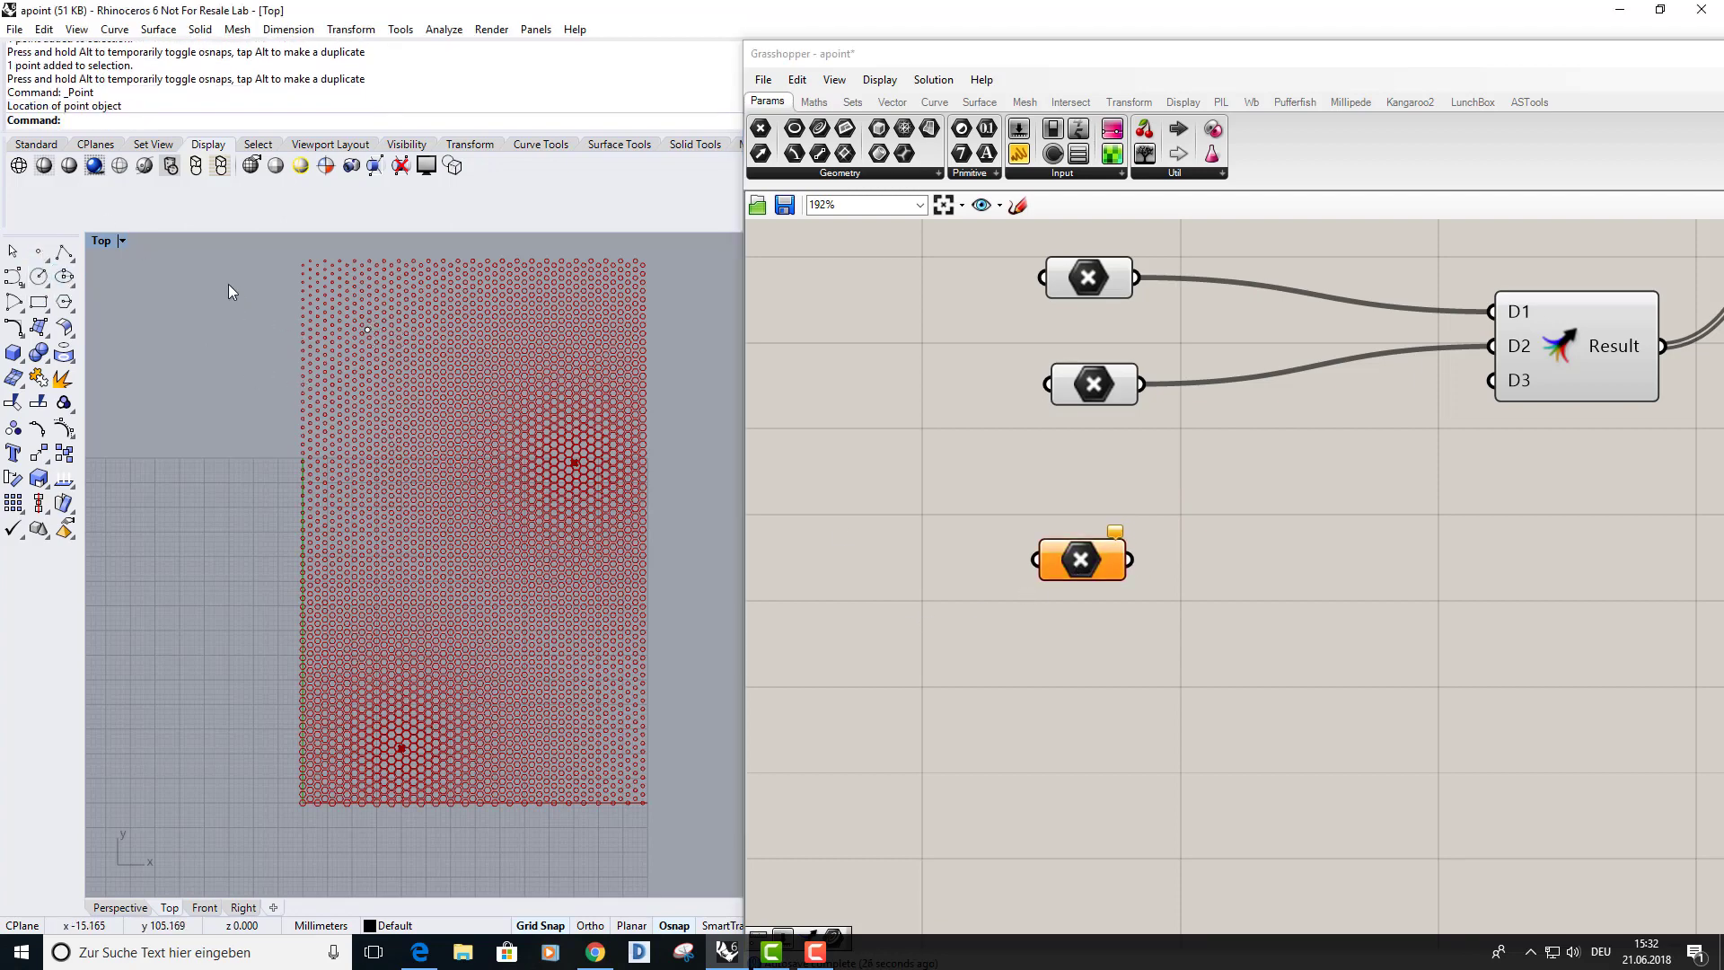
drag(228, 284, 475, 386)
Set the Point parameter to the new top-left Rhino point and wire it into Merge's D3.
right_click(1084, 557)
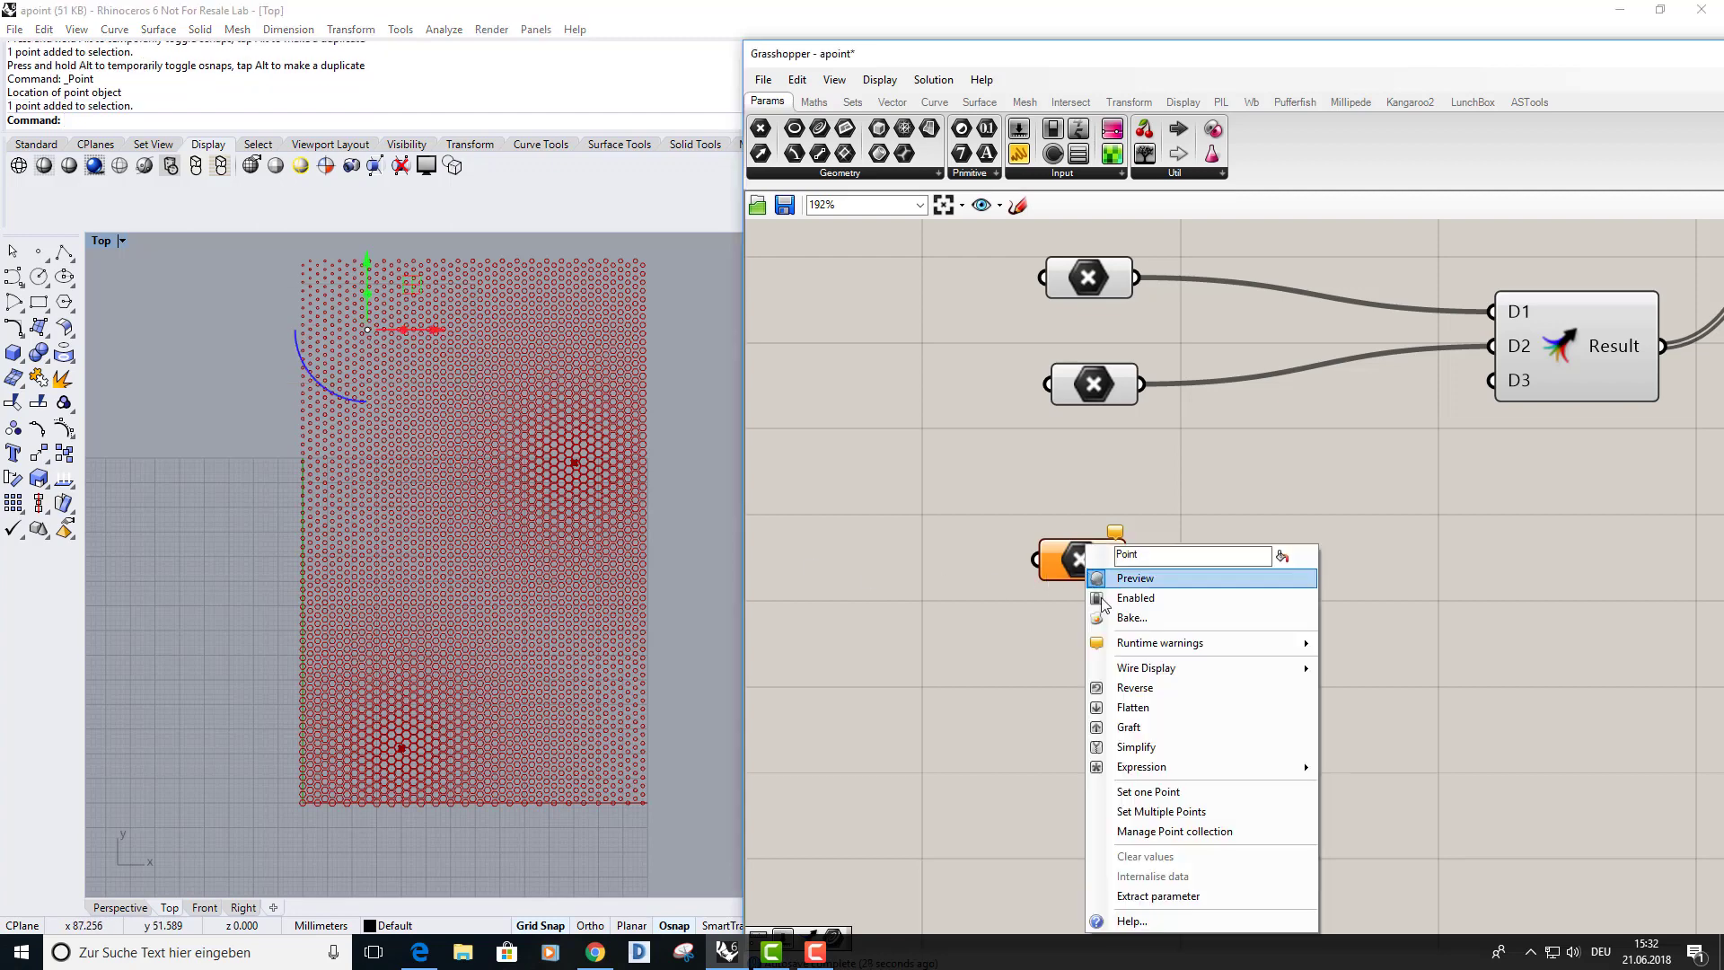
click(1164, 793)
drag(237, 277, 386, 385)
drag(1133, 566, 1478, 399)
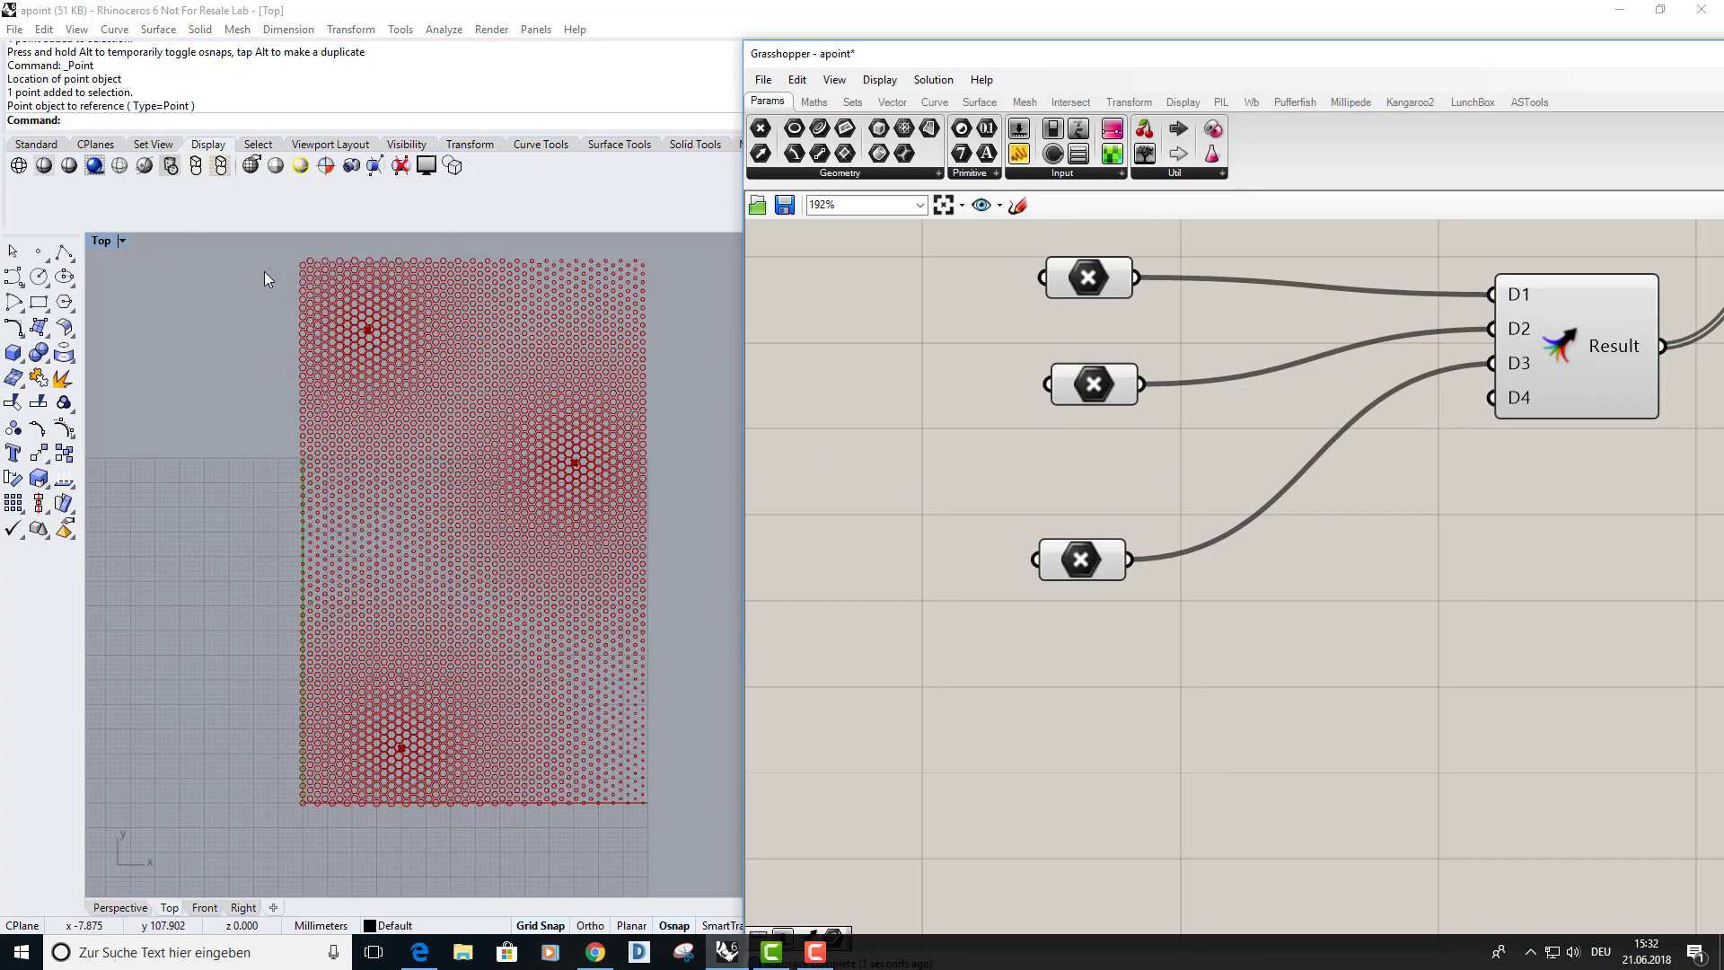
Drag the right-hand attractor point lower in Rhino and tidy the Grasshopper canvas.
drag(228, 270, 447, 379)
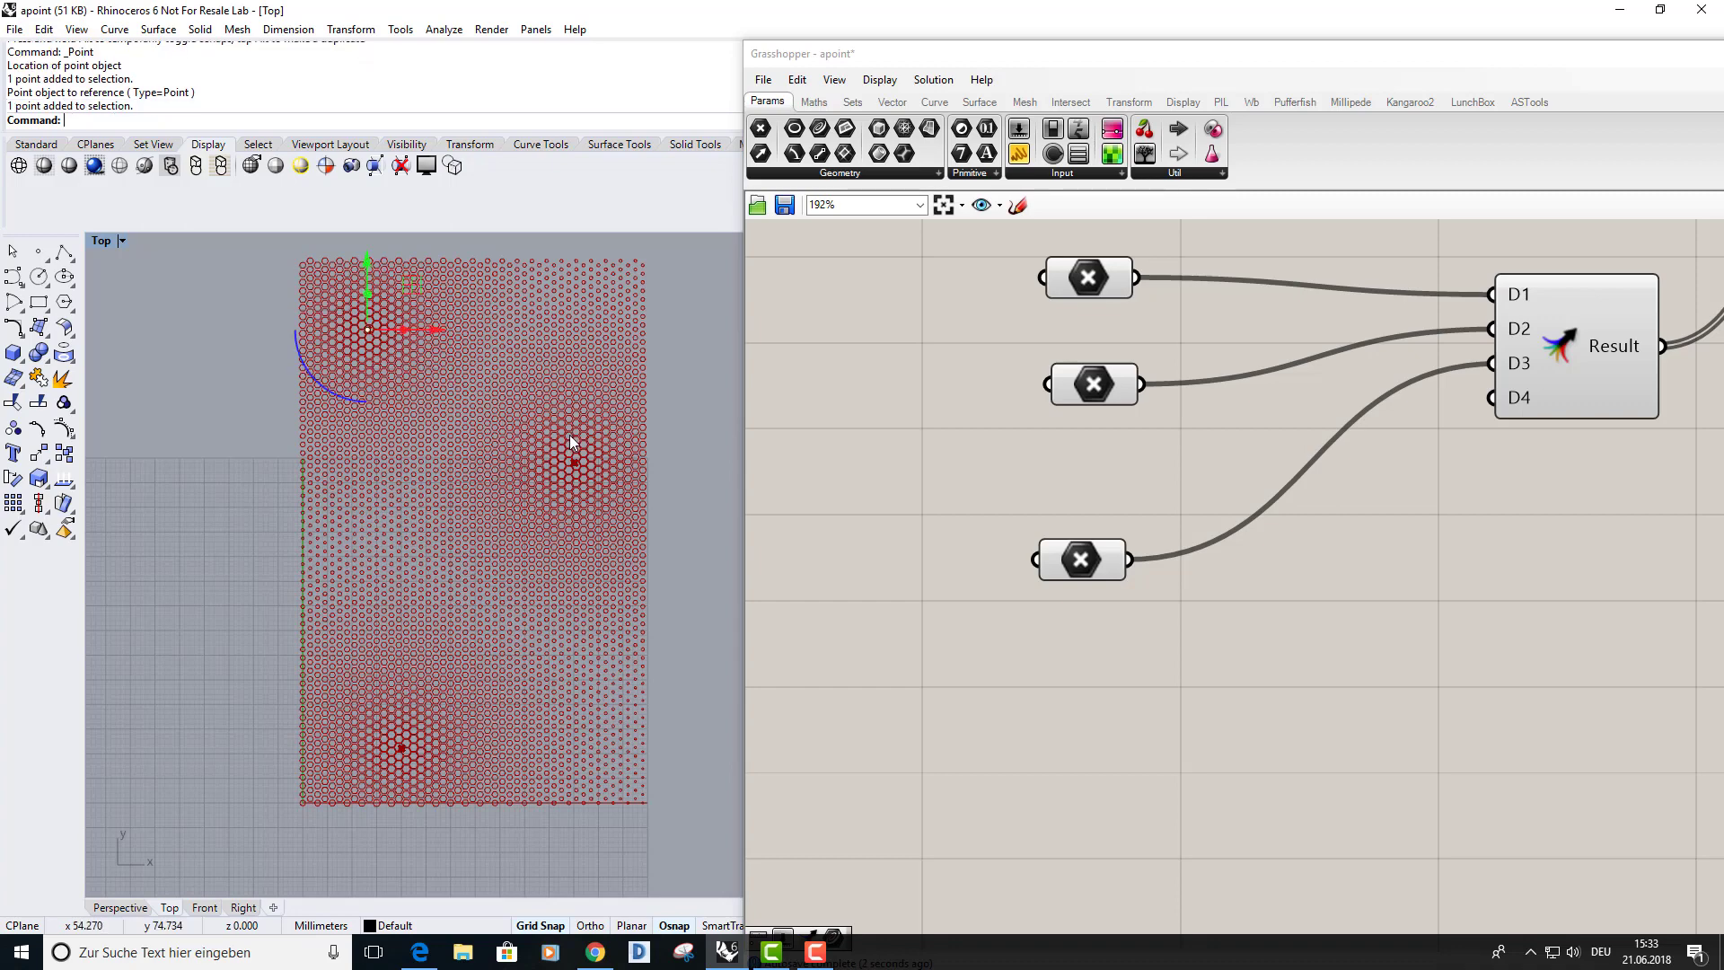
drag(539, 433, 608, 500)
drag(575, 396, 594, 614)
drag(1082, 563, 1093, 490)
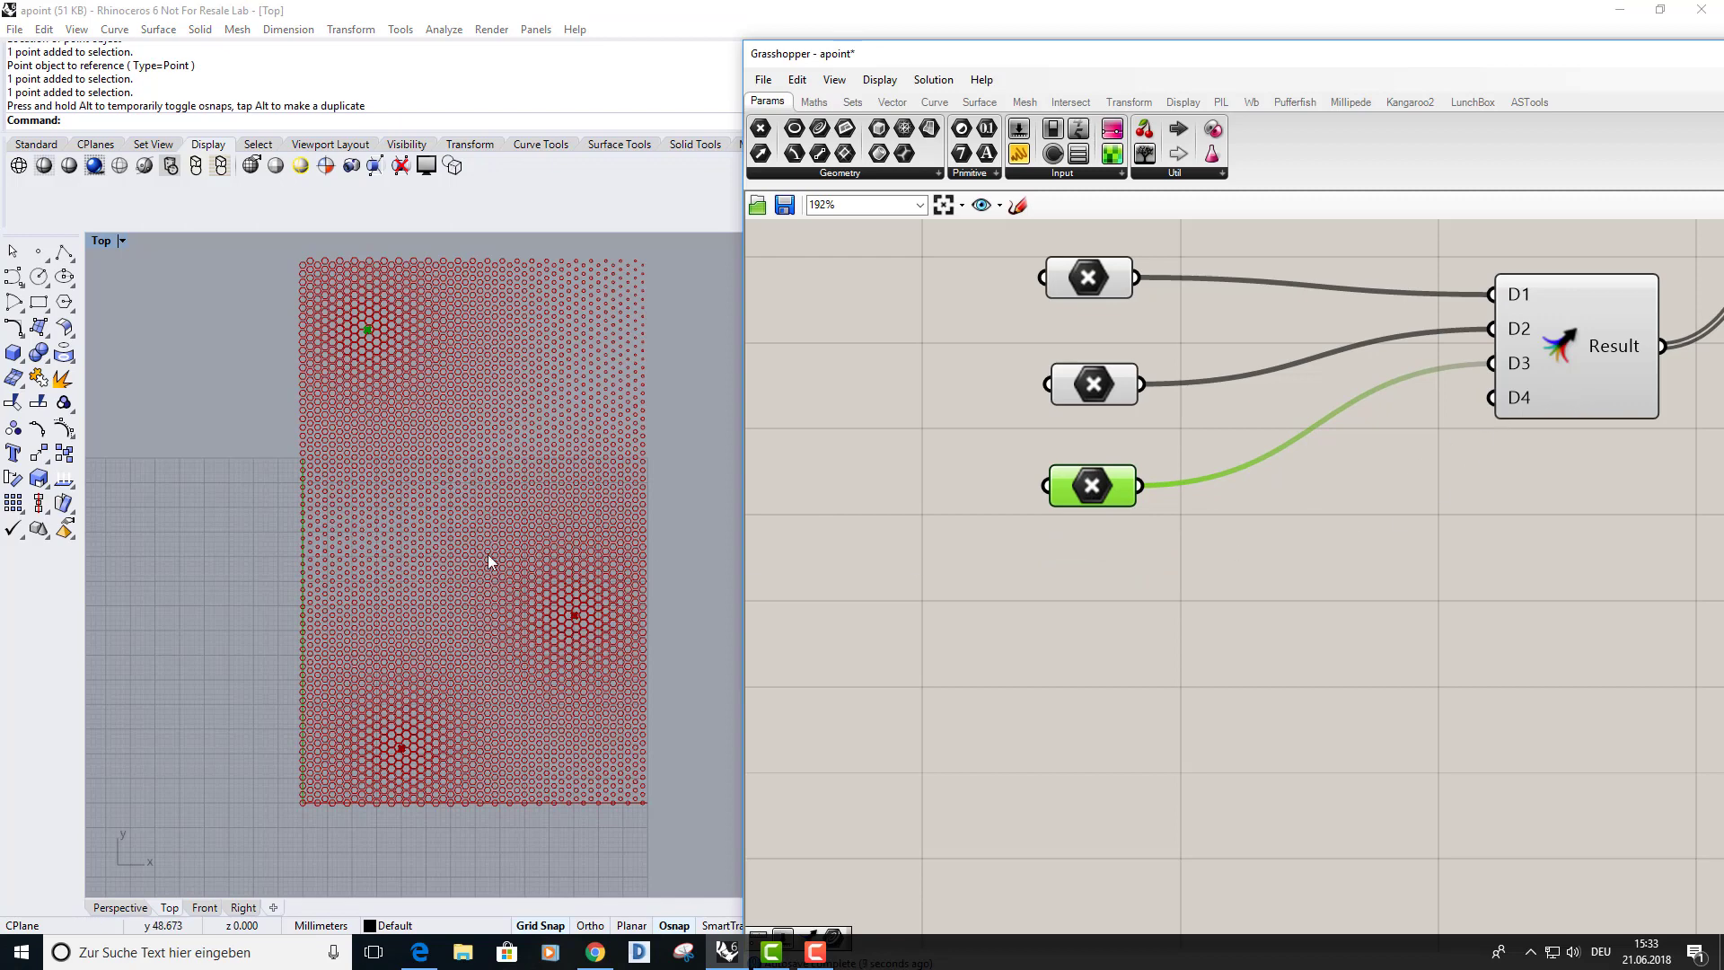
right_drag(511, 524, 419, 562)
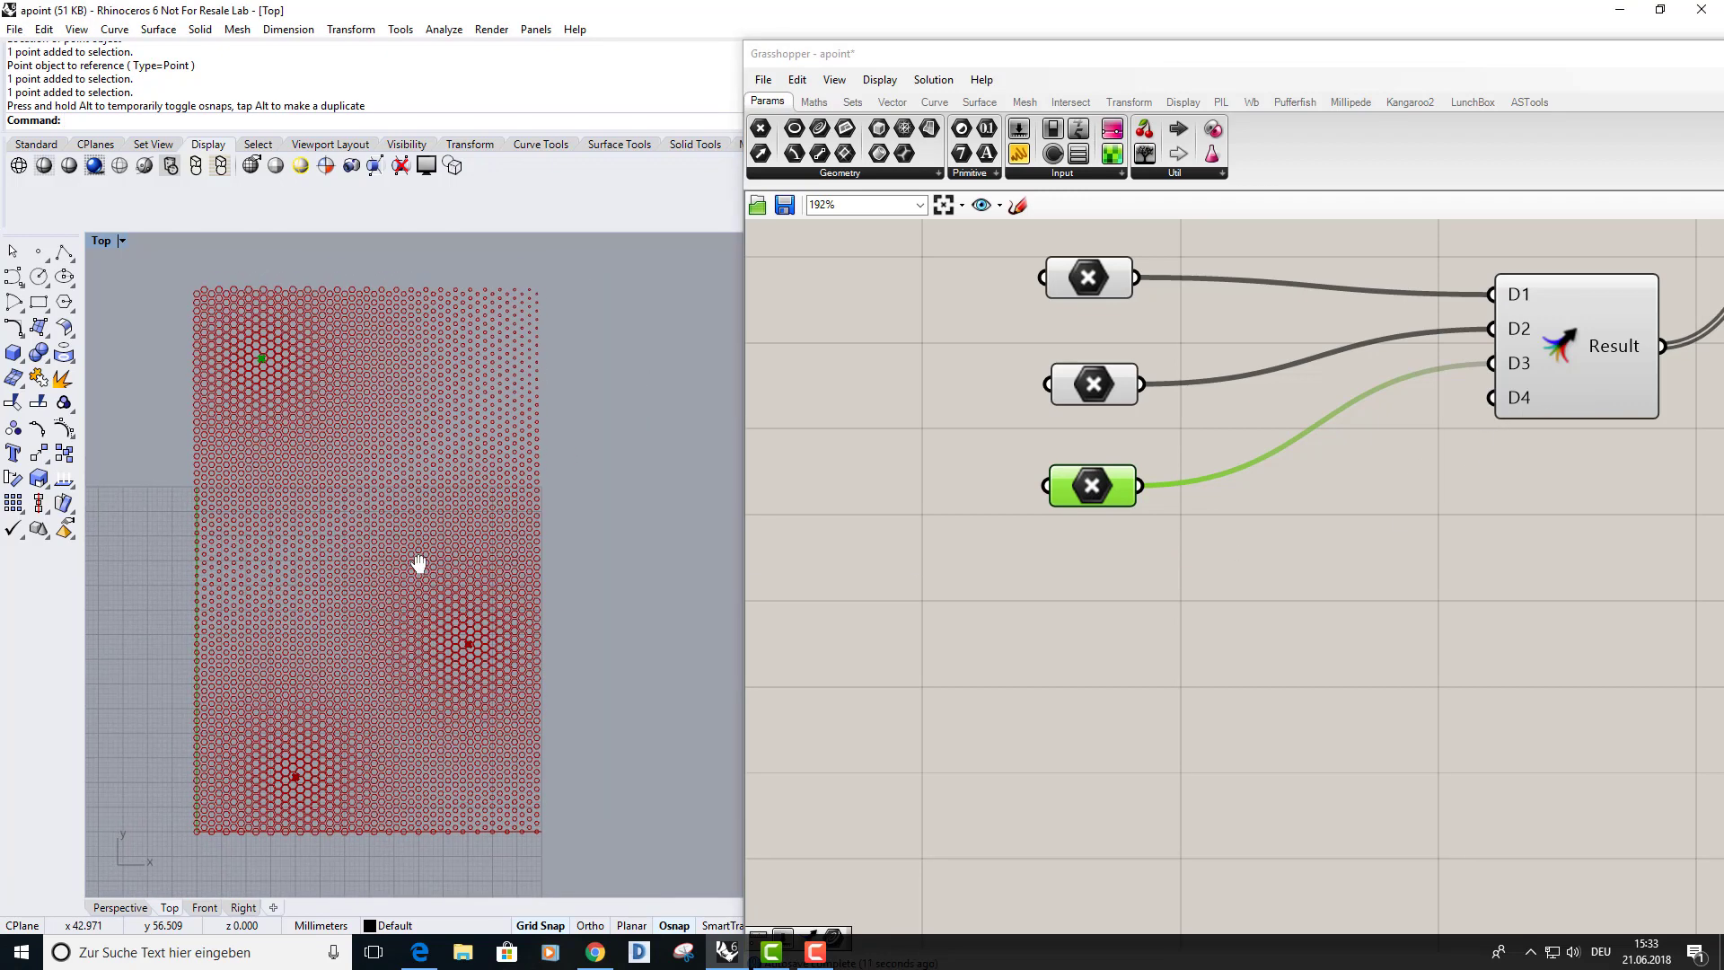
click(1289, 670)
scroll(1212, 688, down, 5)
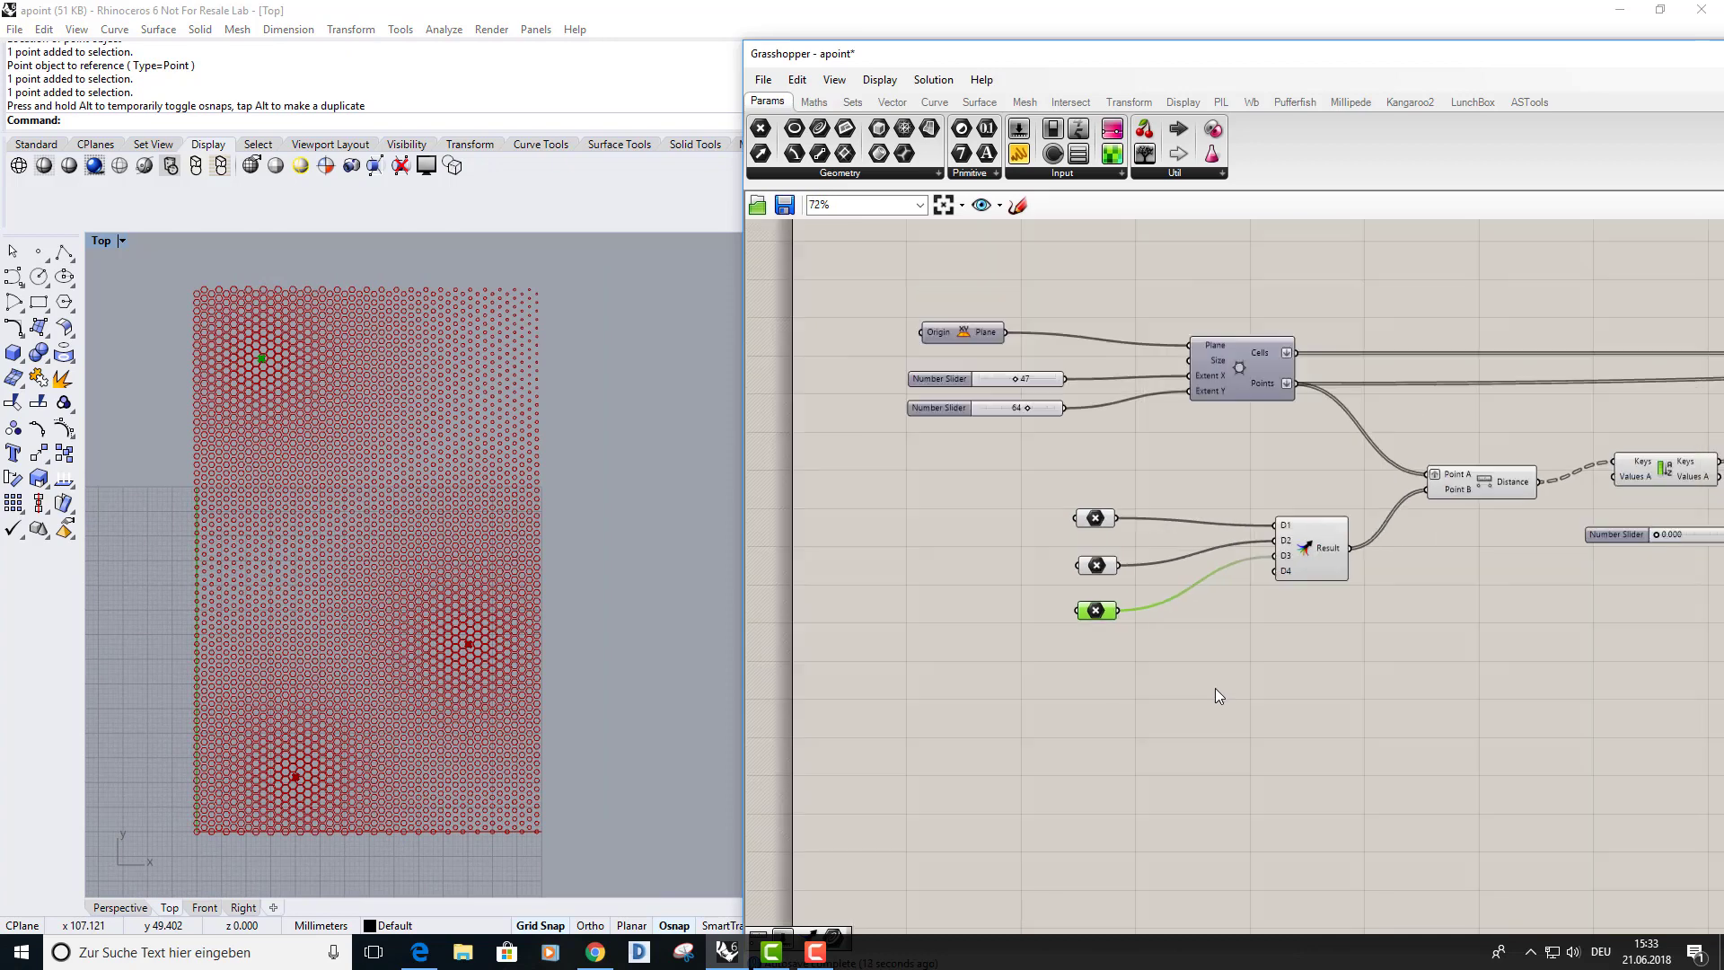
scroll(1214, 687, down, 2)
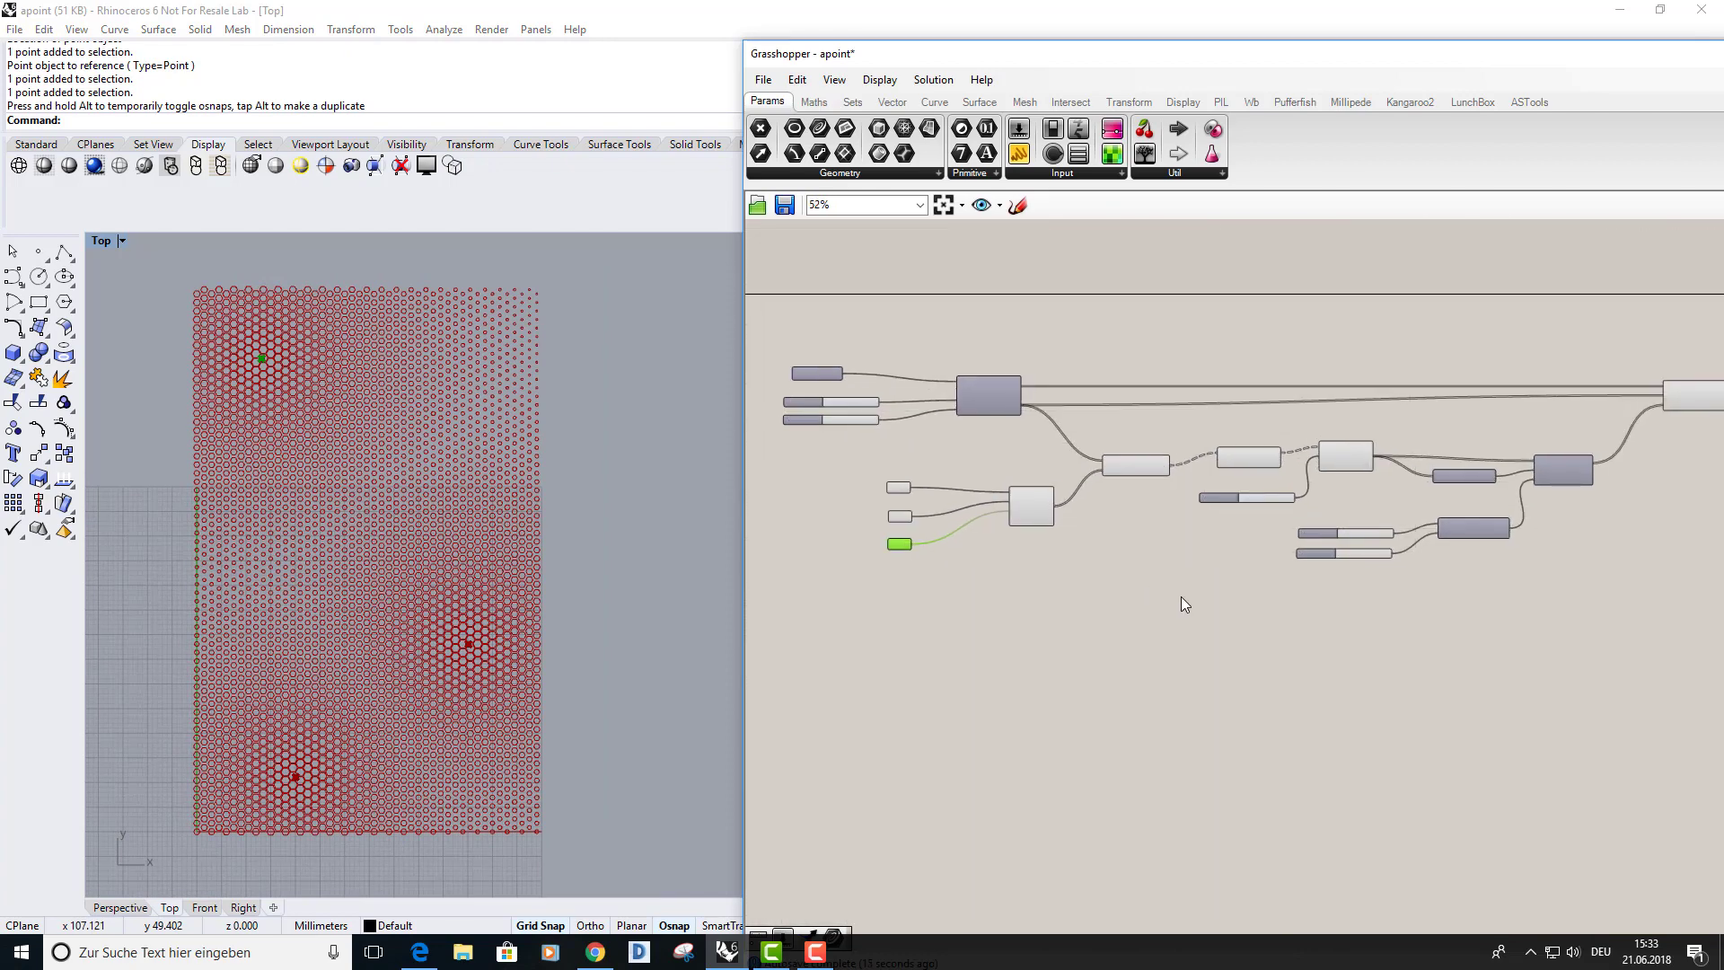
scroll(1181, 596, down, 1)
right_drag(1161, 595, 1131, 590)
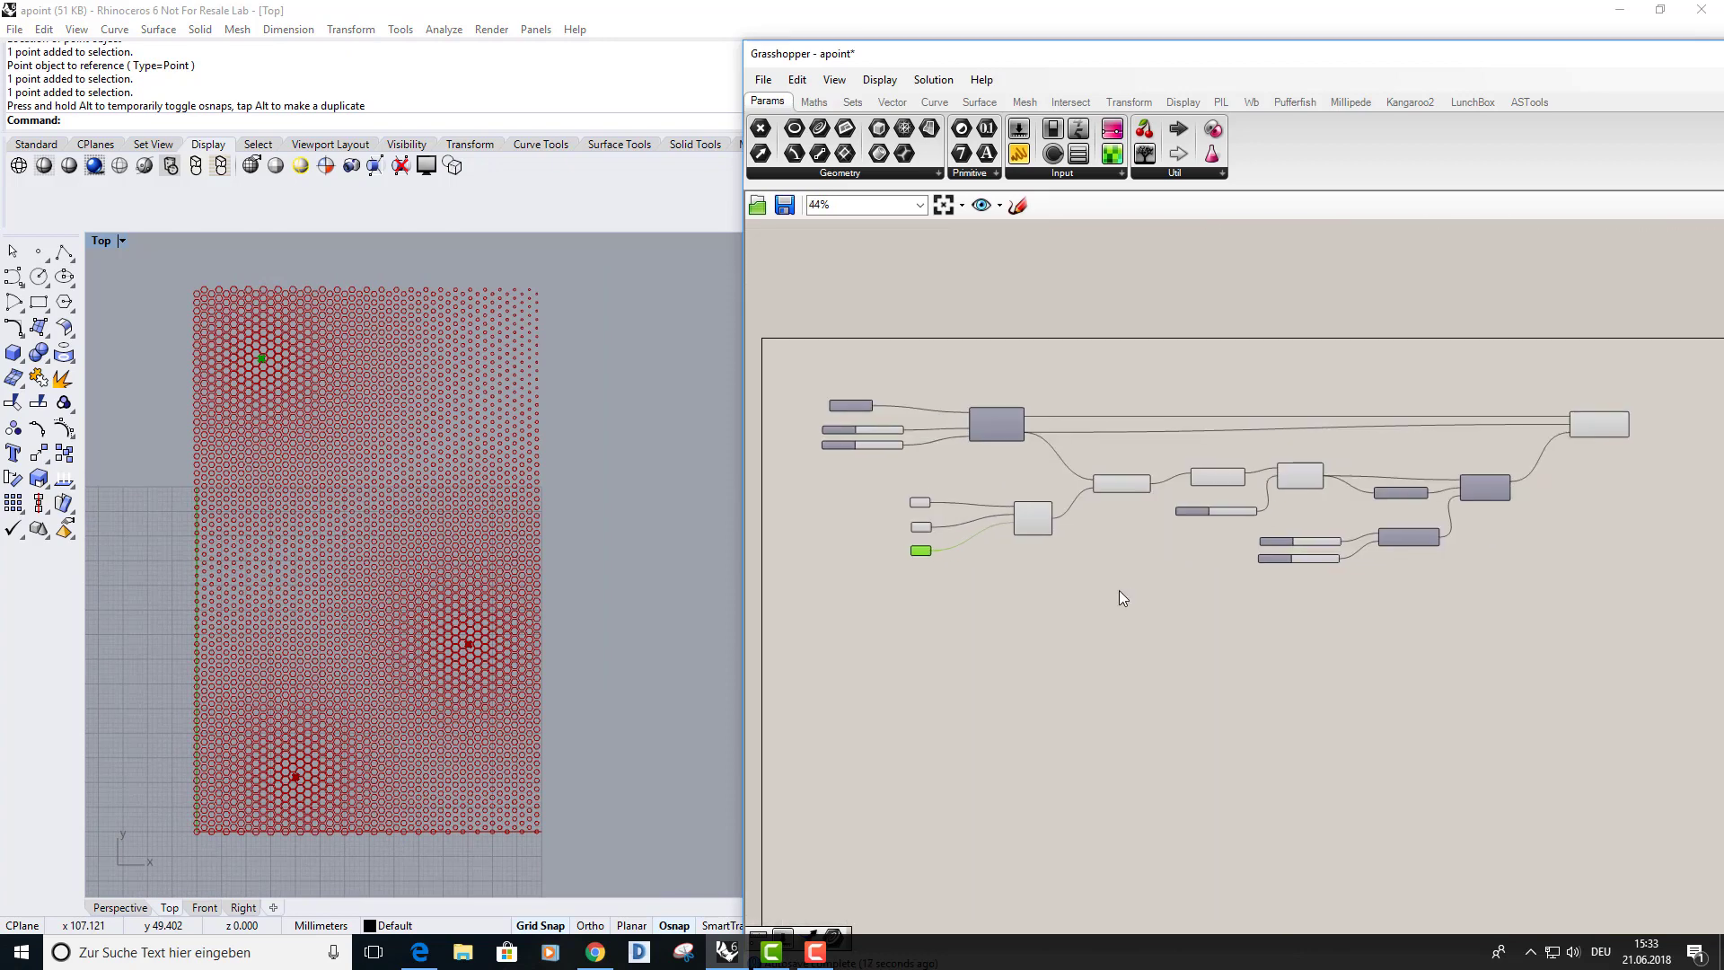